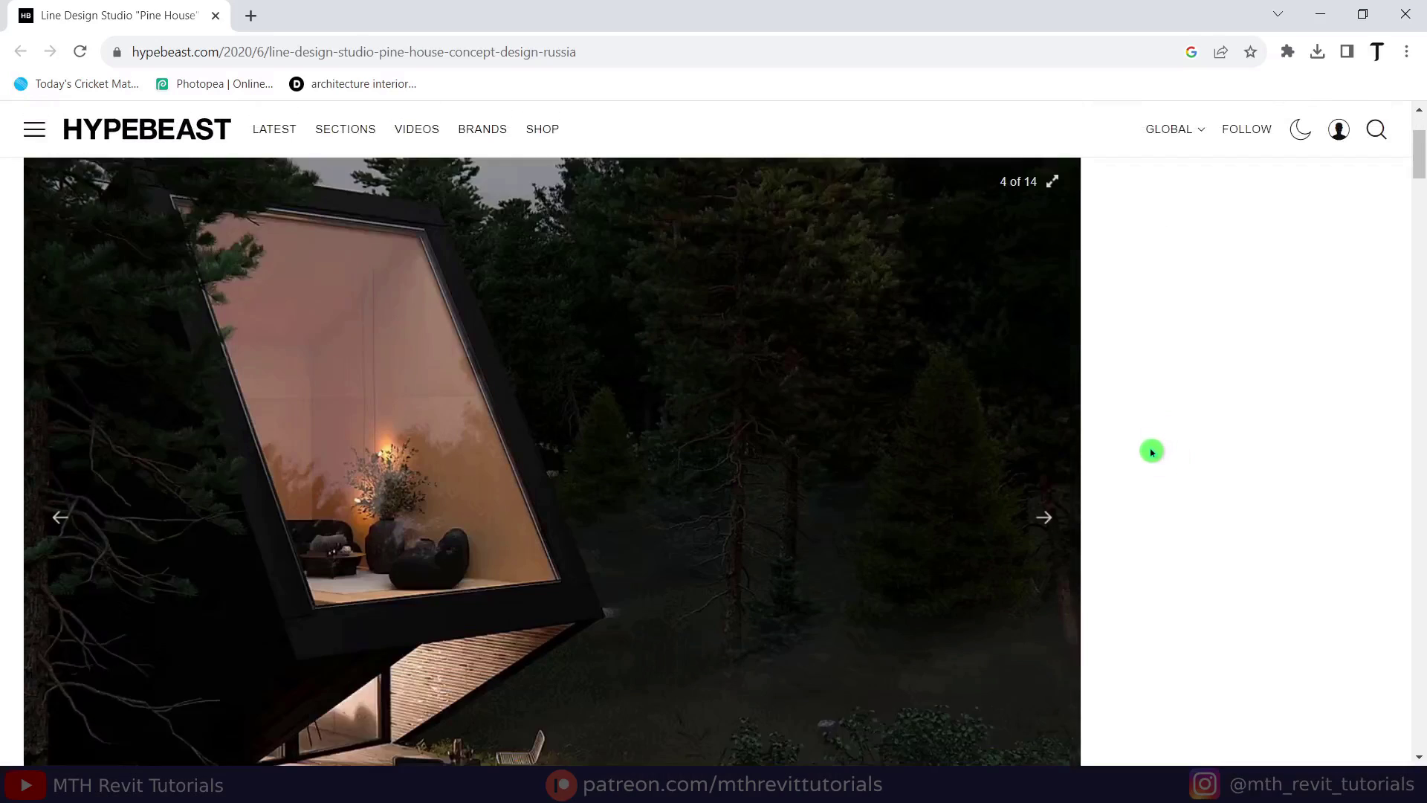
Browse the enlarged Pine House concept images in the Hypebeast article gallery, including the building section
scroll(926, 494, down, 1)
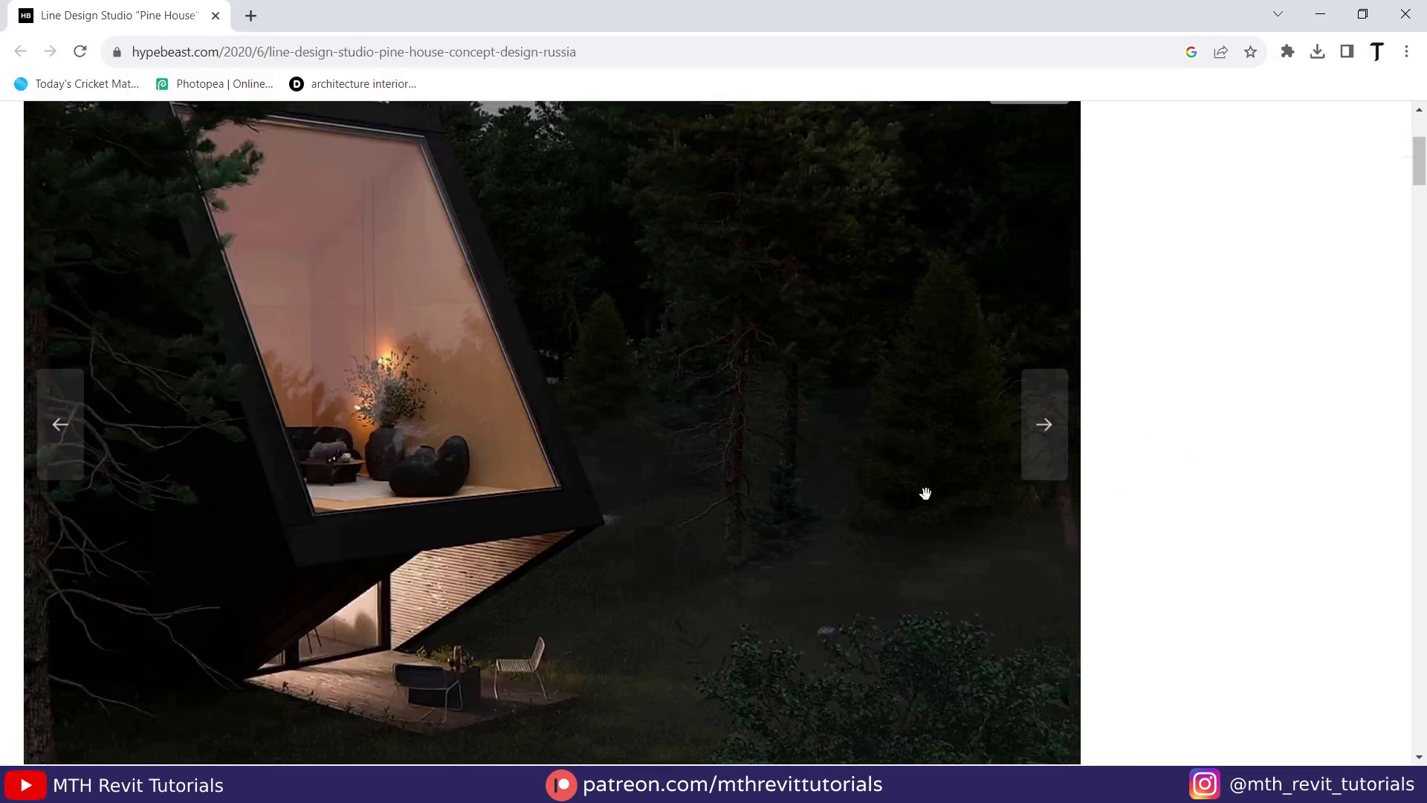
click(803, 488)
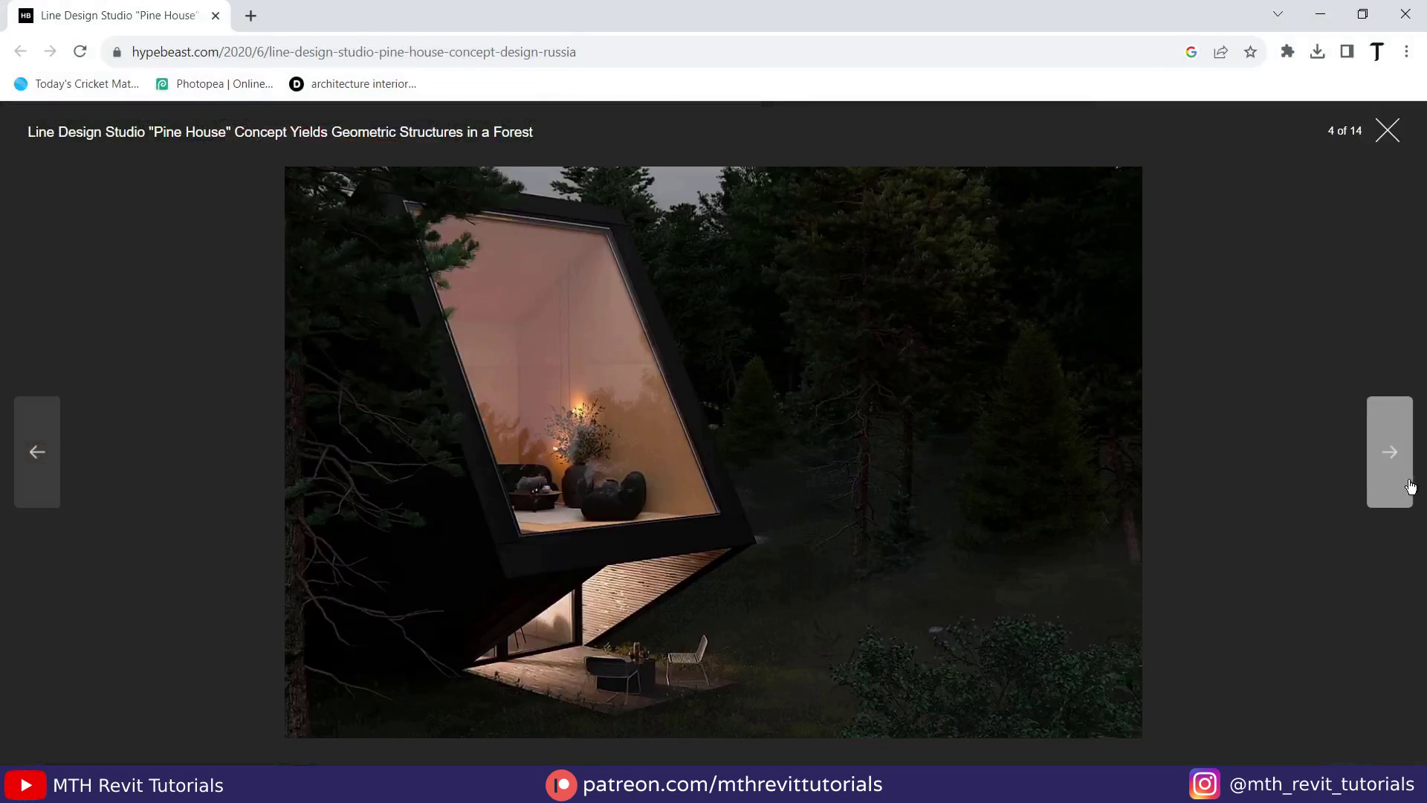
click(1390, 453)
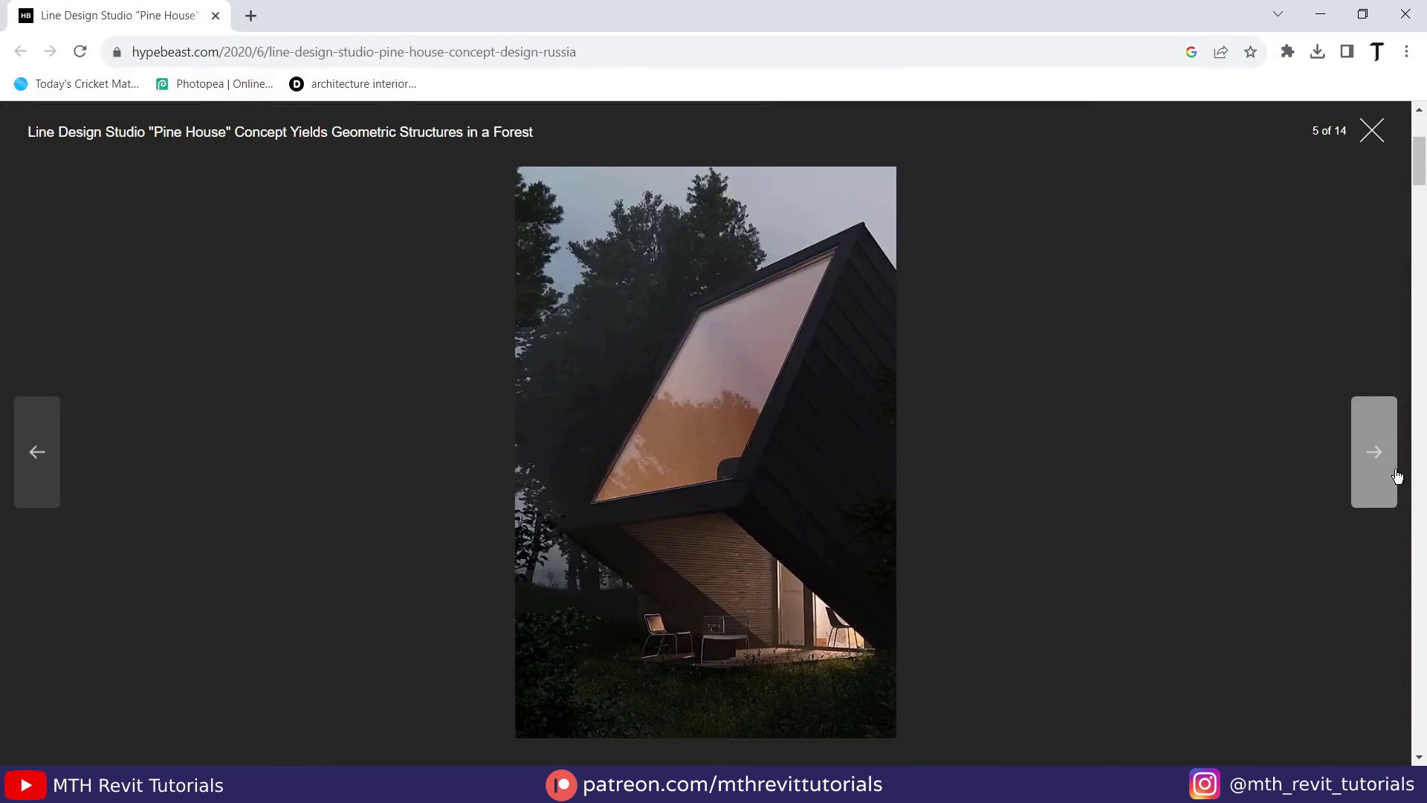
click(1398, 475)
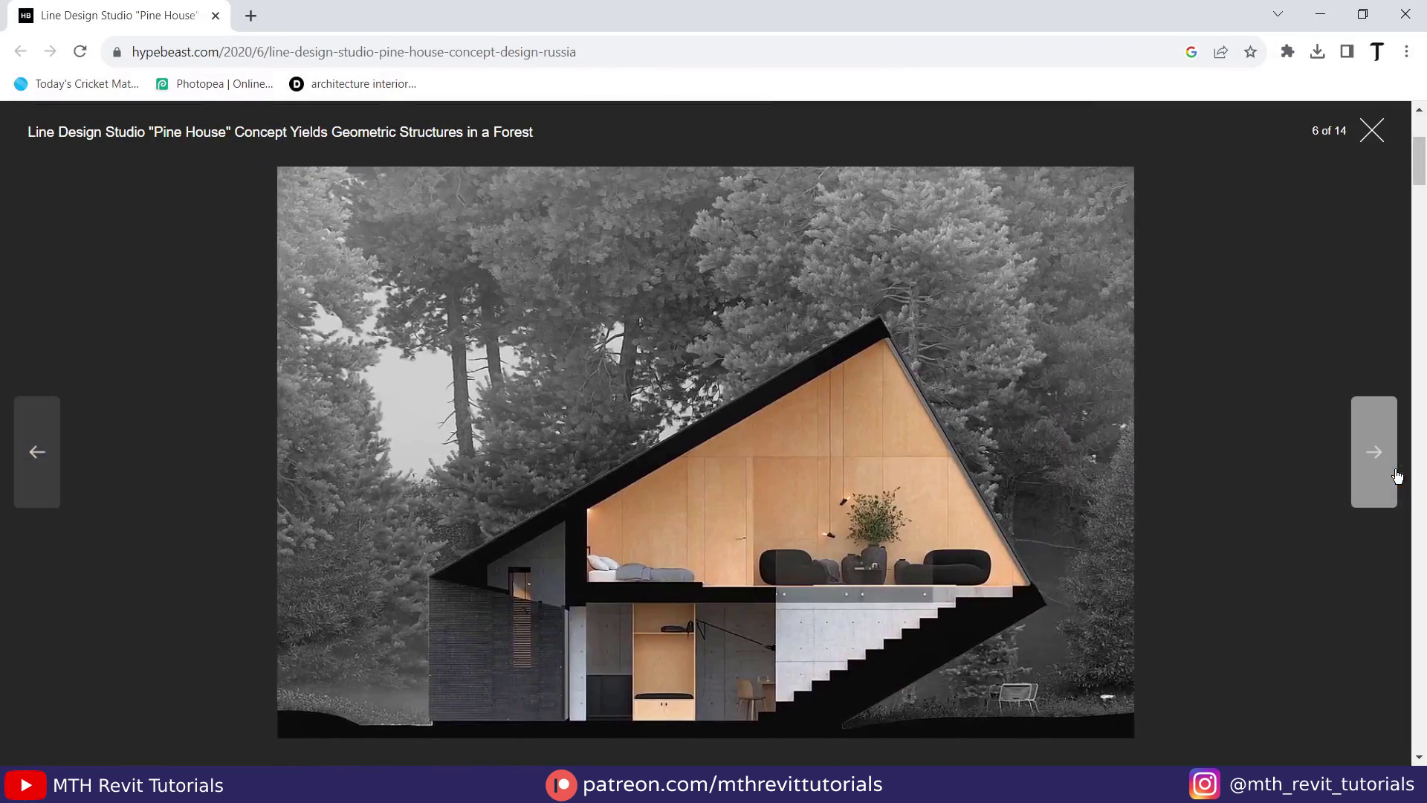
click(1397, 476)
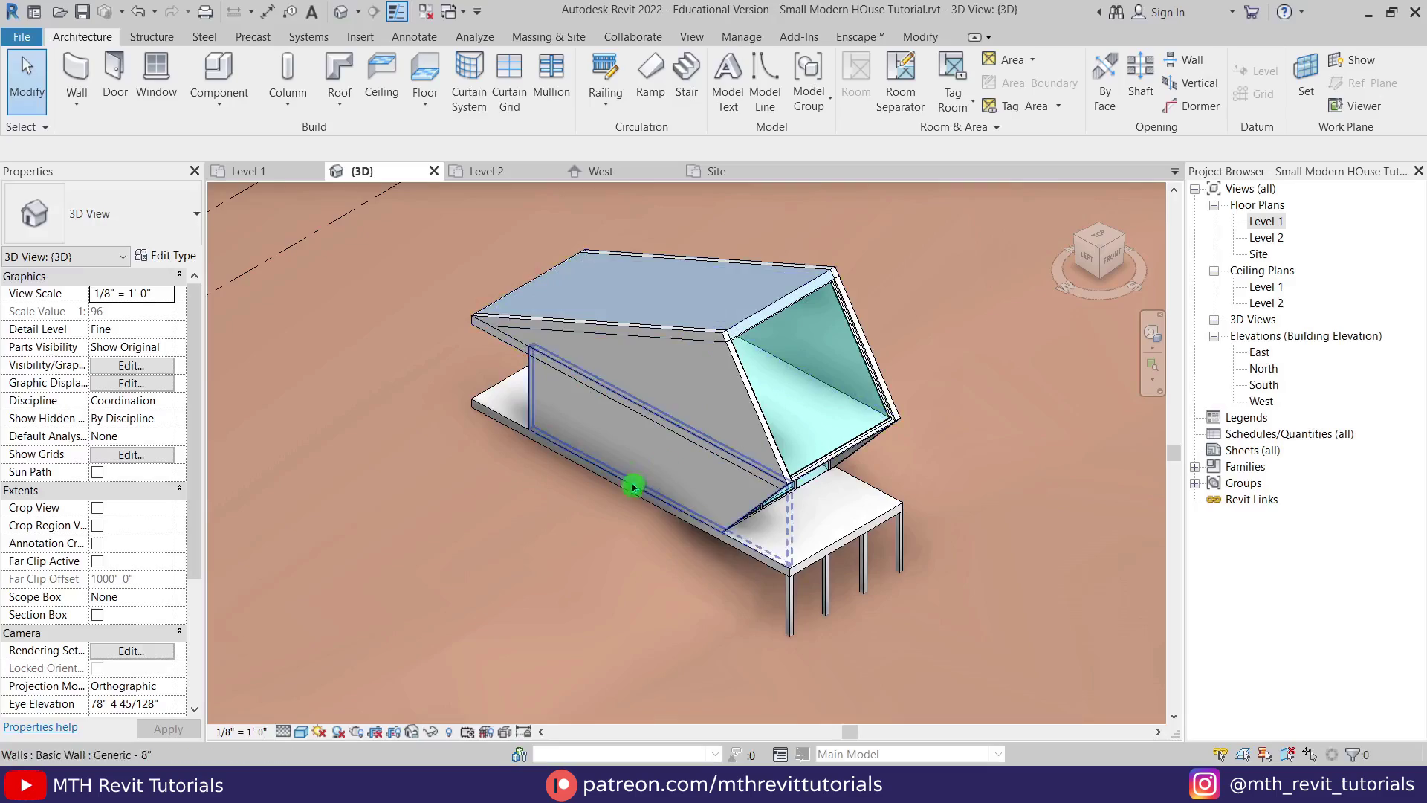
Open the 5 Course Bundle offer on the Learn Revit site
shift+middle_drag(631, 484, 768, 535)
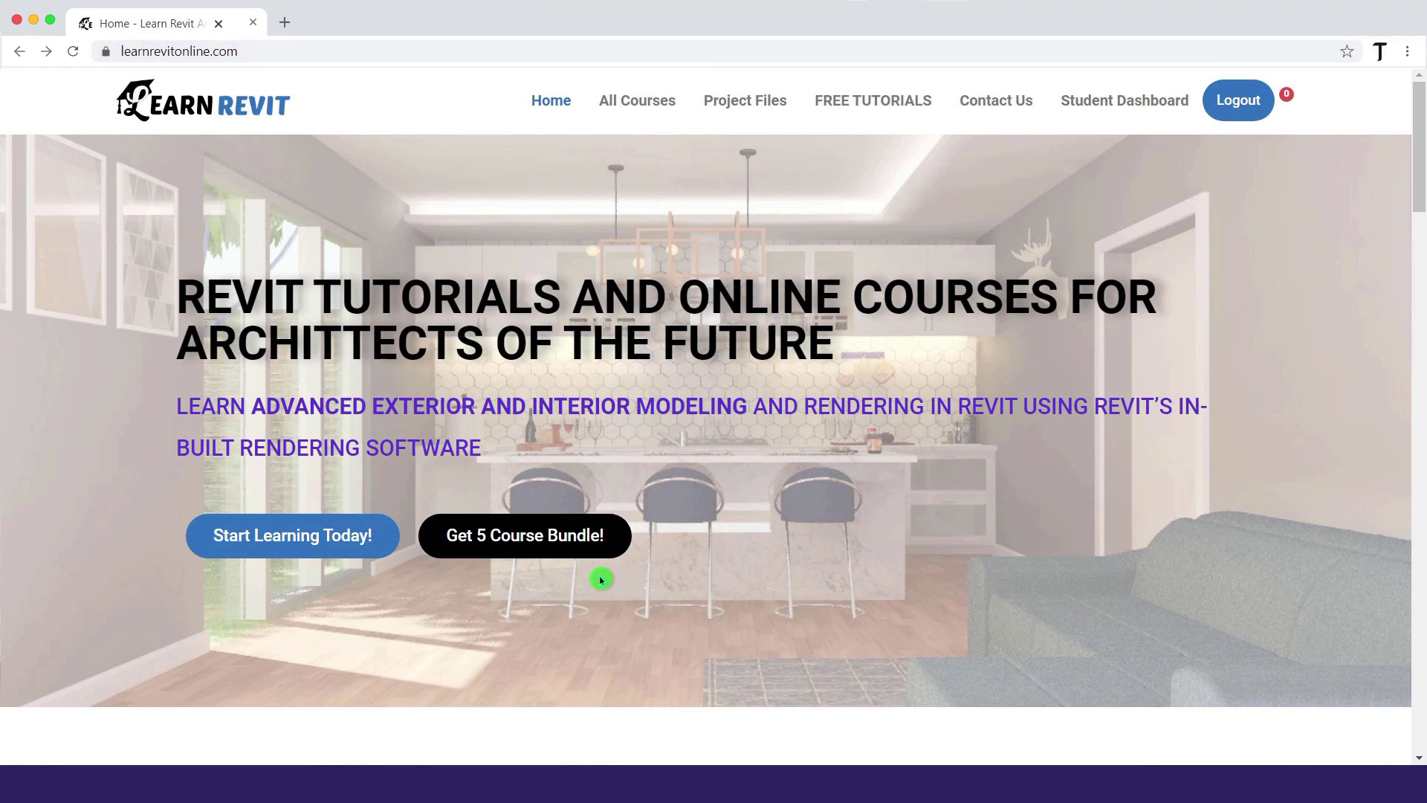
click(583, 541)
click(1034, 498)
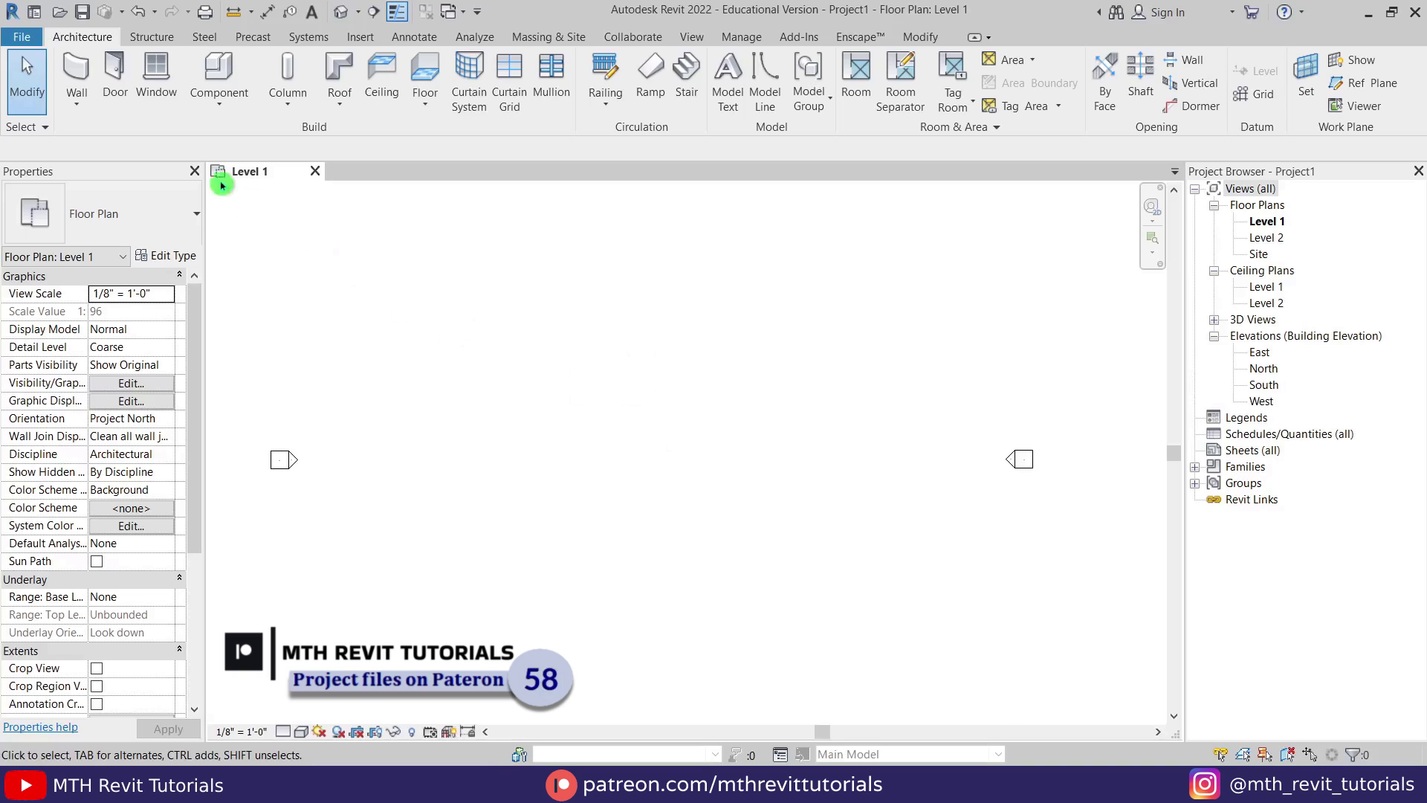
In the Level 1 floor plan, draw a rectangle of Generic - 8" walls about 49' long from north to south
click(77, 74)
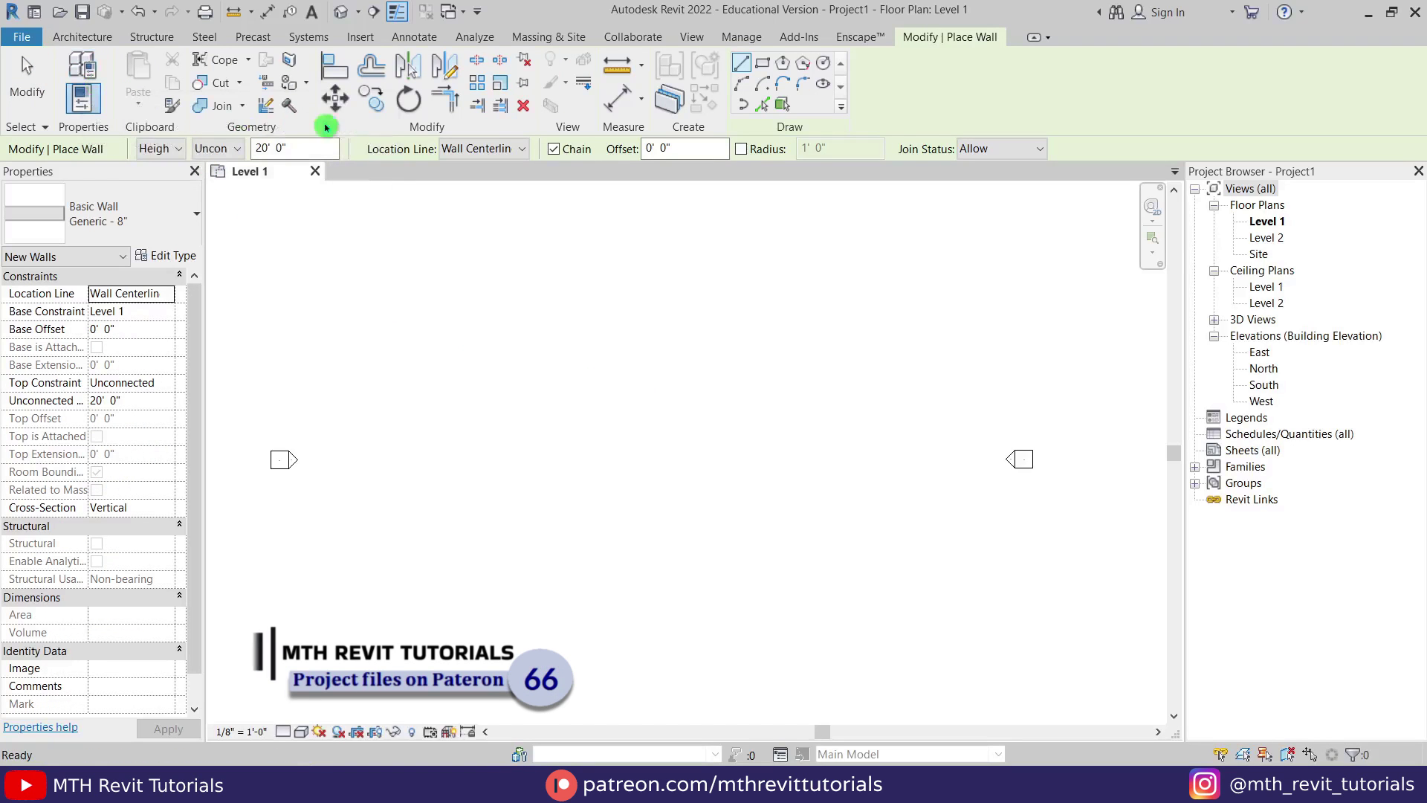
click(772, 66)
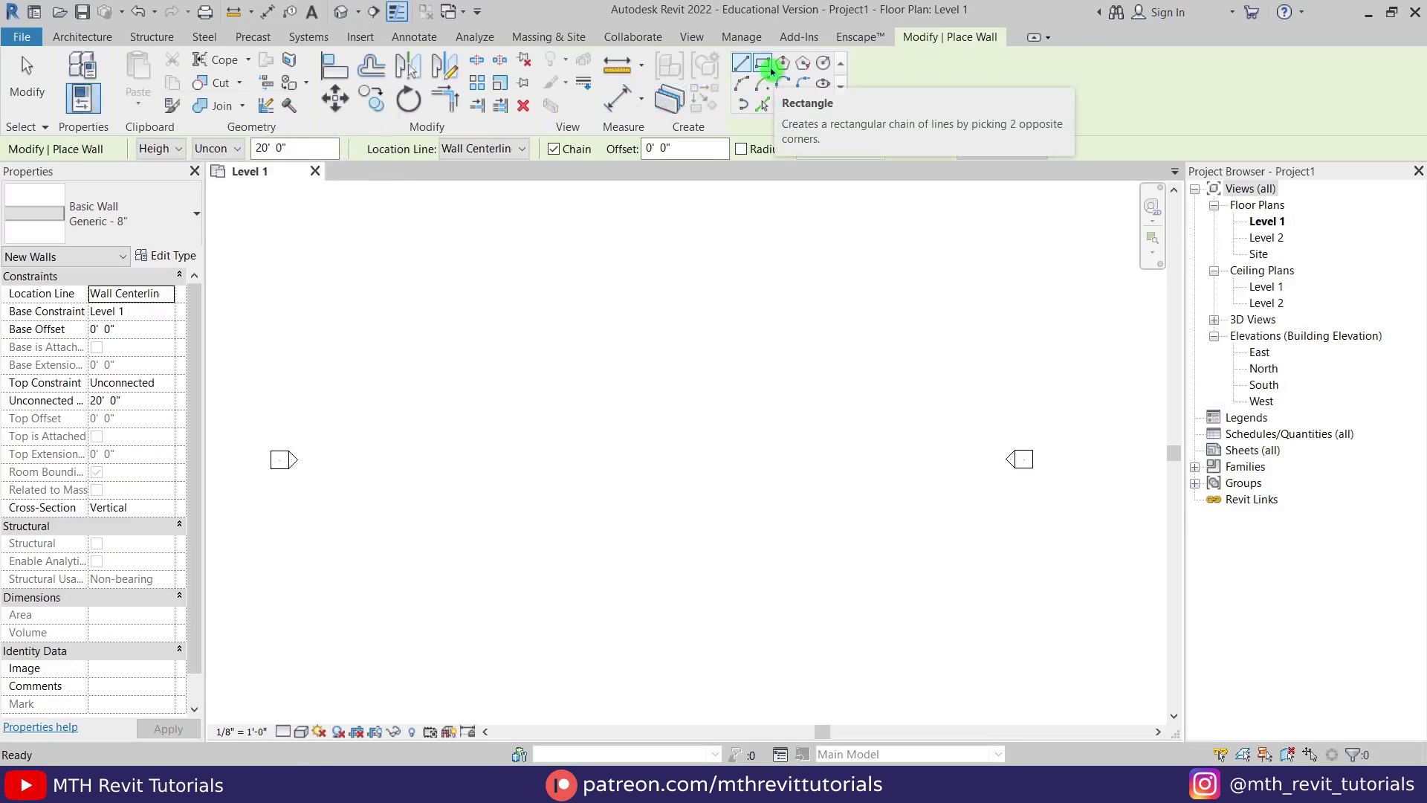
click(564, 366)
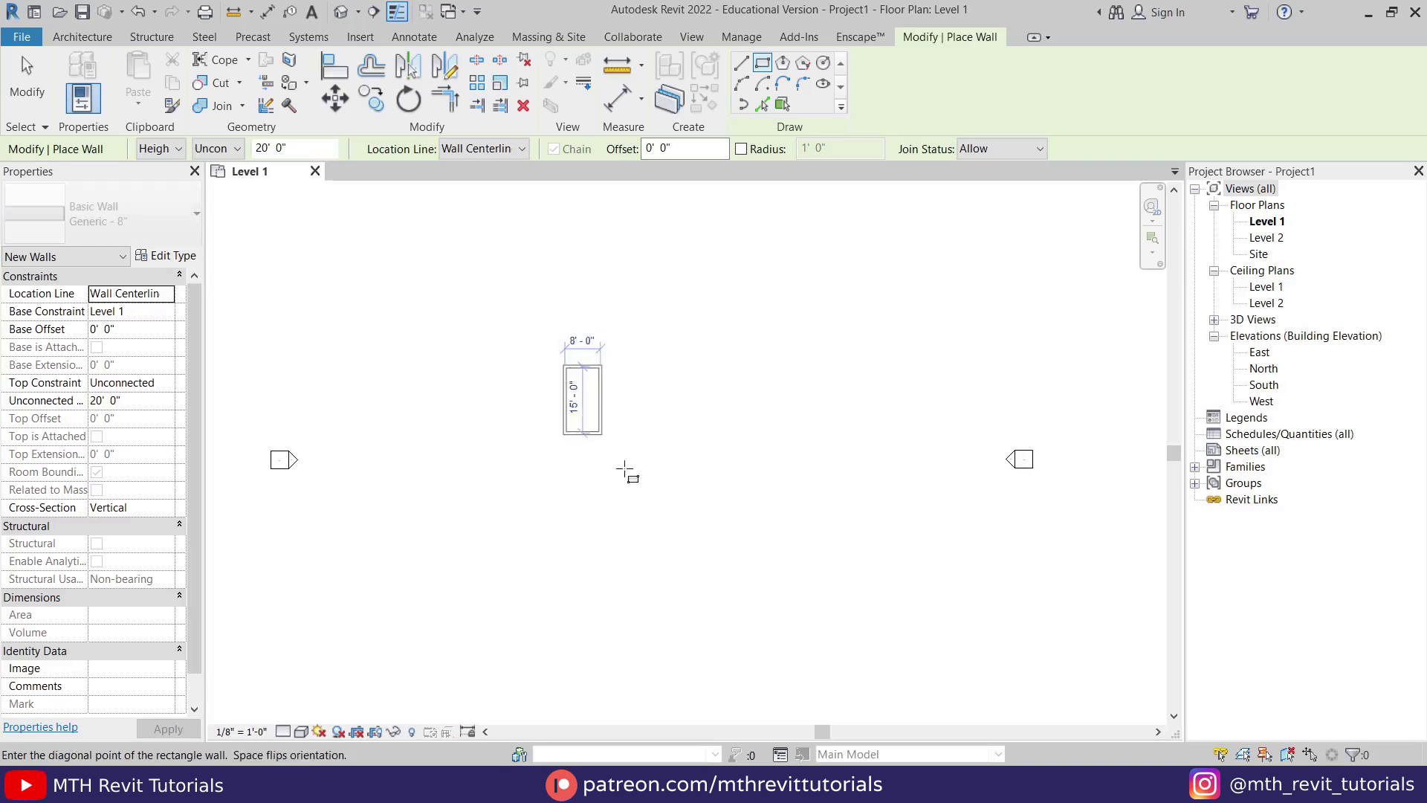
click(680, 584)
key(Escape)
key(Escape)
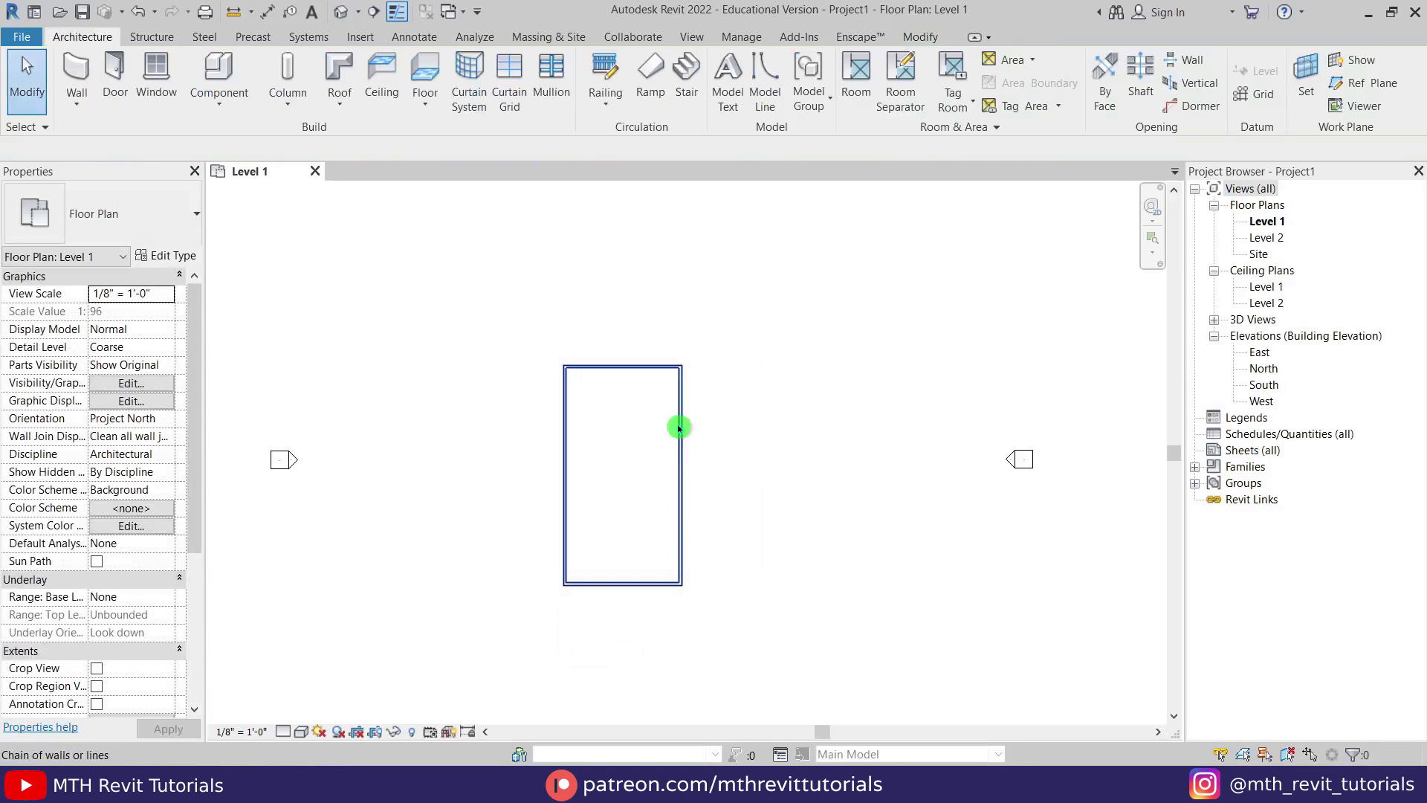
Set the clear width between the west and east walls to 15' by moving the east wall
click(679, 427)
key(Escape)
click(680, 429)
click(621, 646)
text(15)
key(Return)
Set the clear length between the inner faces of the north and south walls to 35' by moving the south wall
click(605, 584)
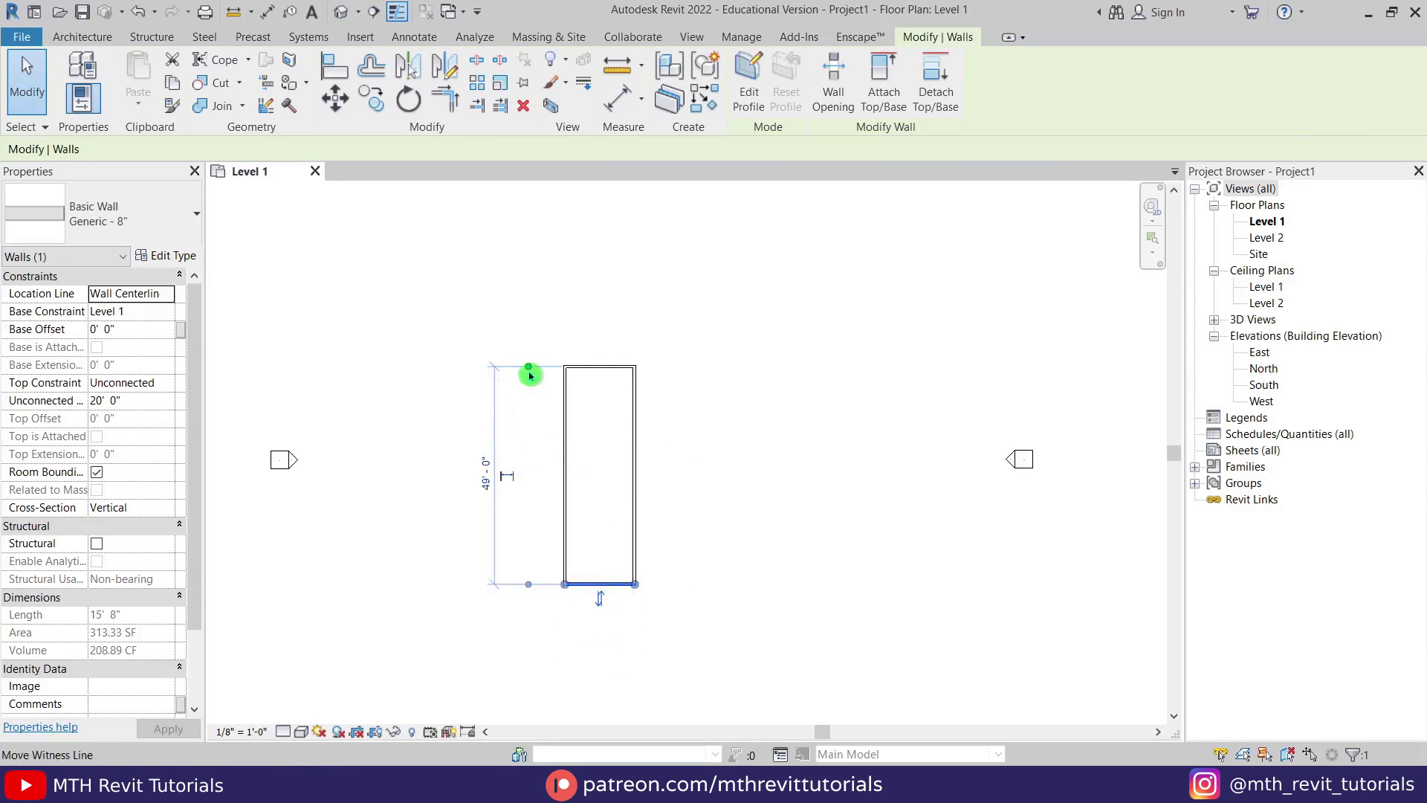
drag(572, 376, 572, 371)
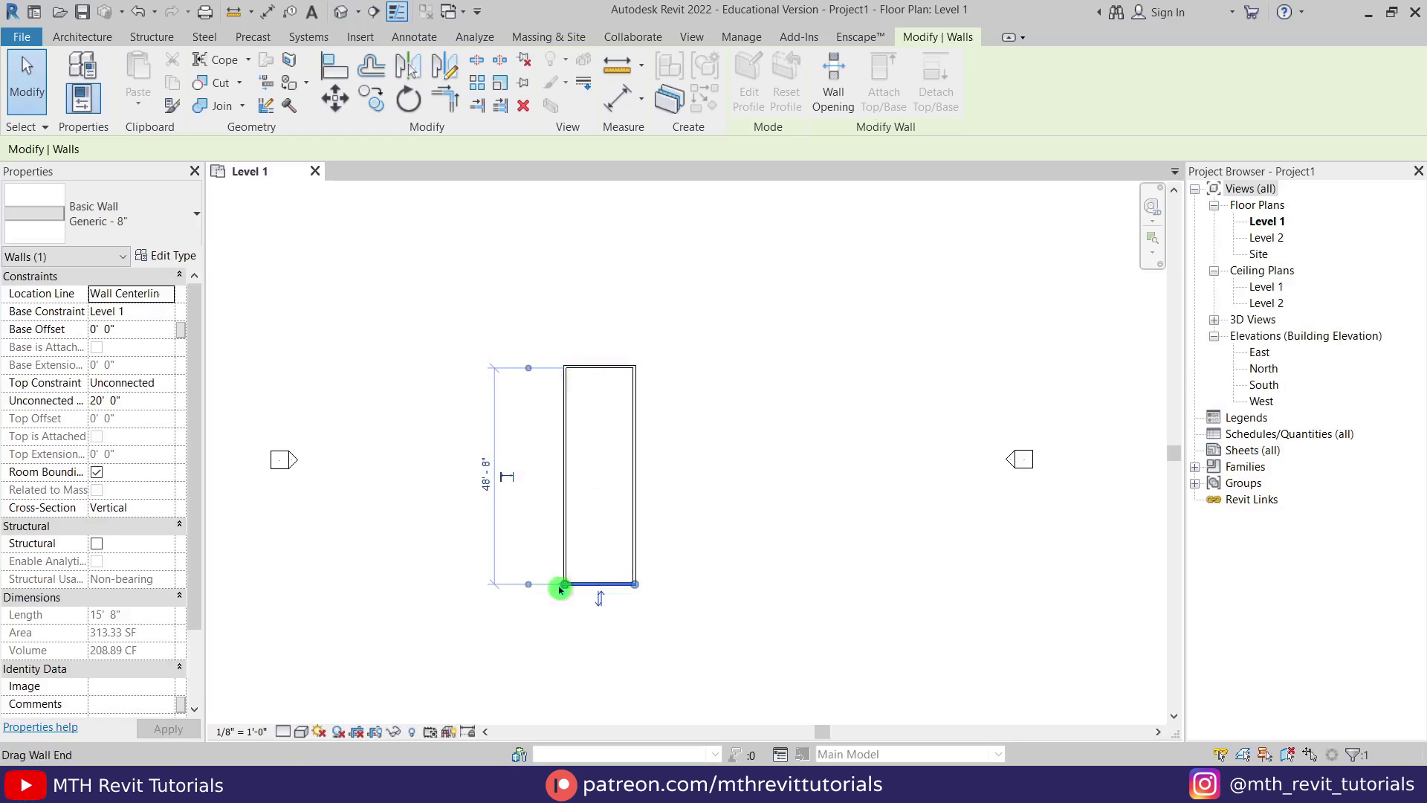
drag(580, 573, 588, 584)
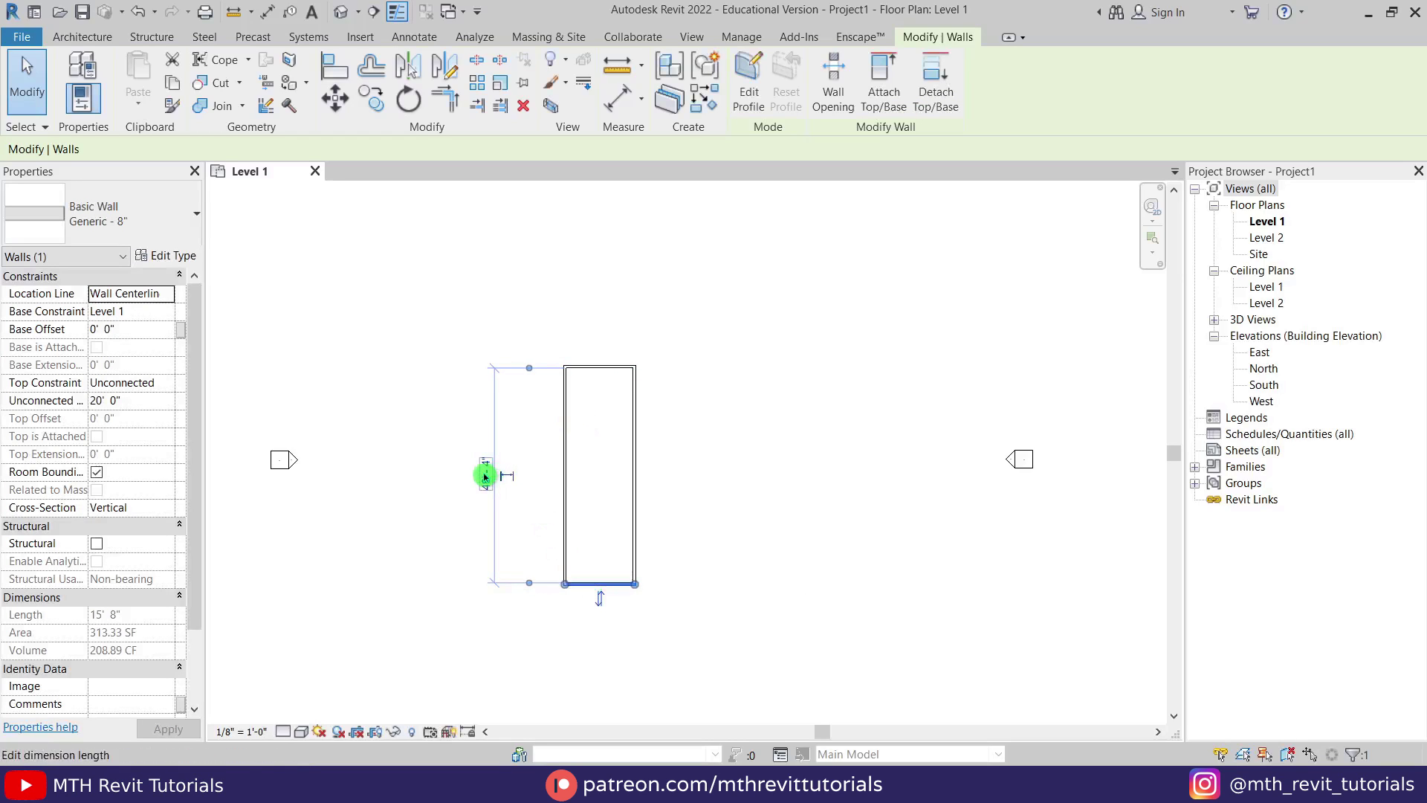
click(484, 474)
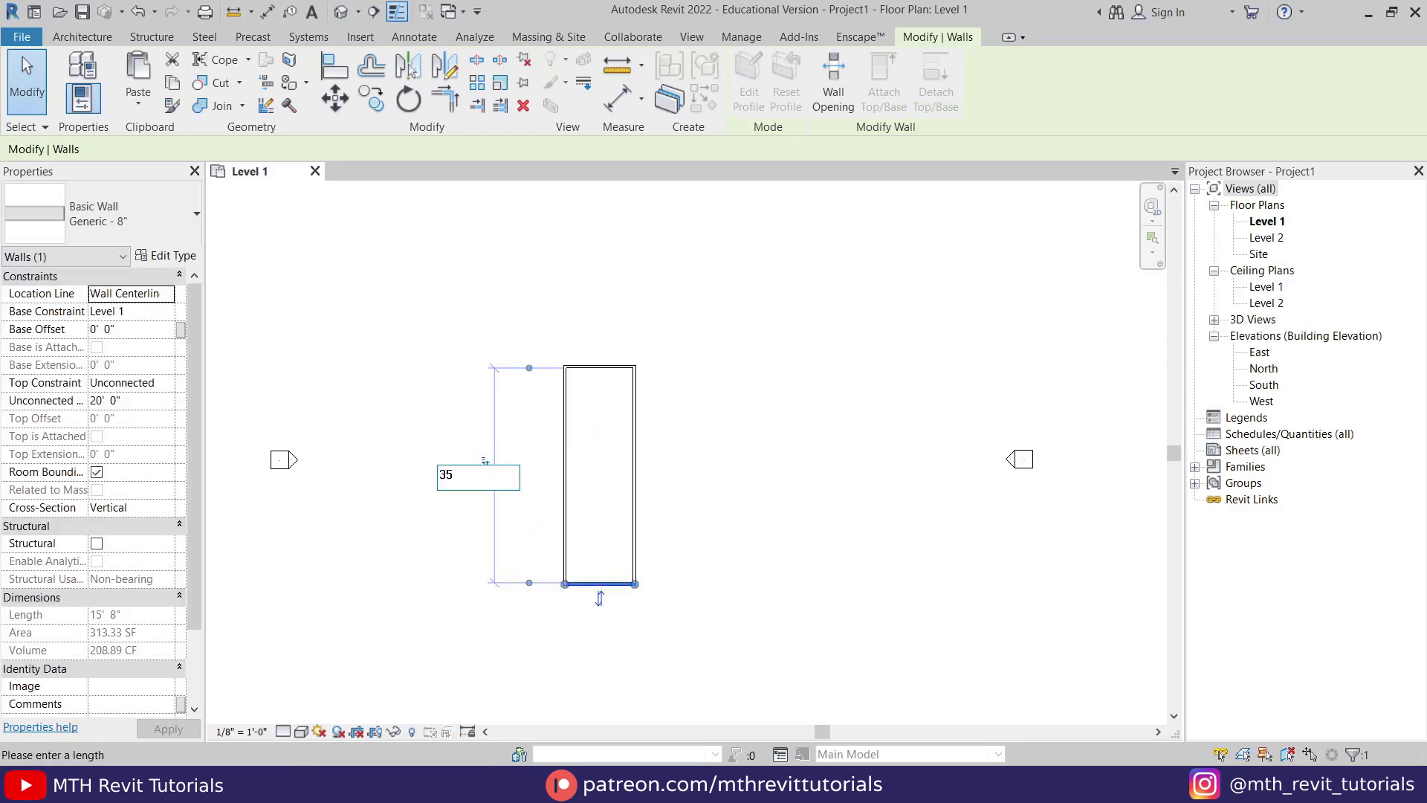
key(Return)
click(743, 562)
Swing the west end of the north wall inward, making a diagonal wall about 10' long at 45° from the northeast corner
drag(442, 289, 661, 593)
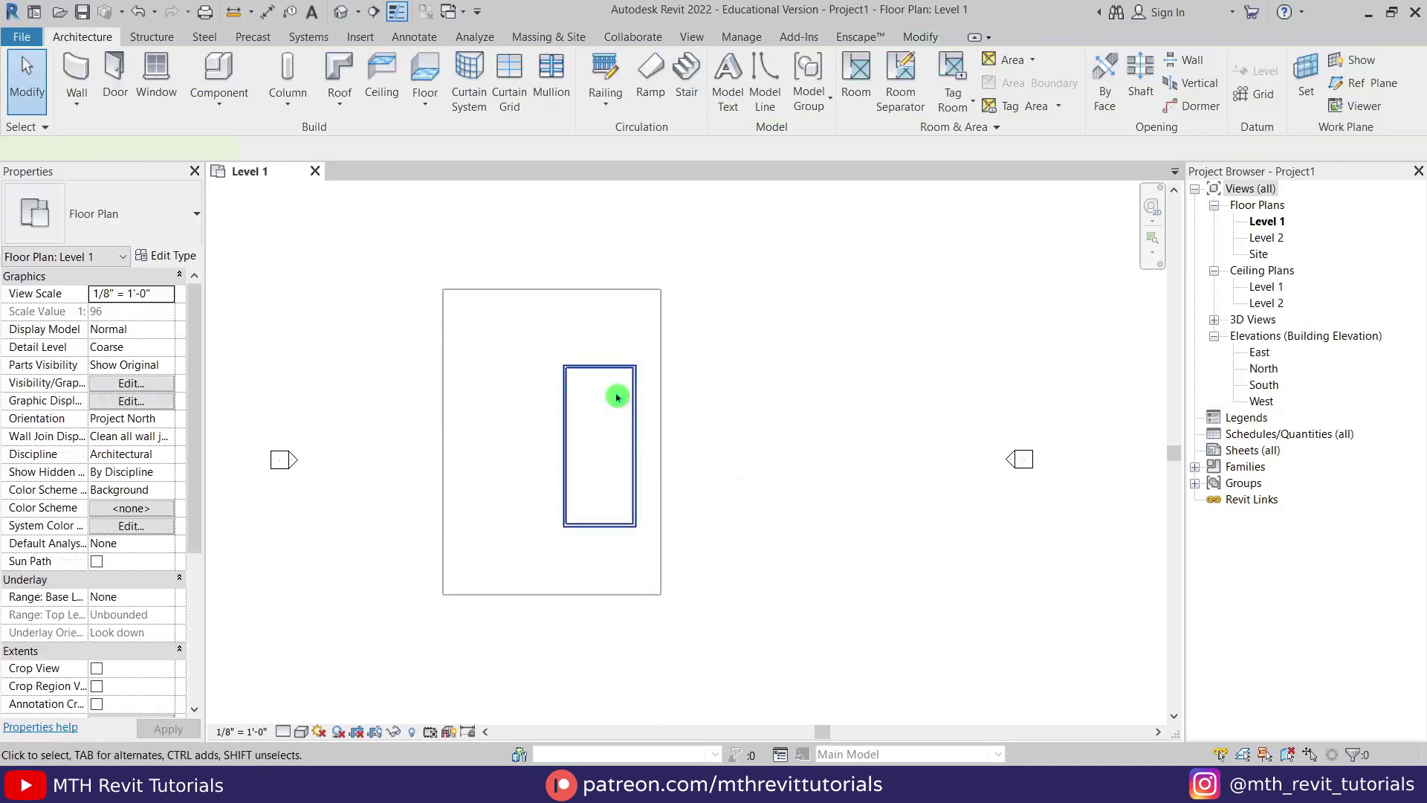
drag(593, 369, 629, 339)
click(723, 411)
scroll(679, 451, up, 3)
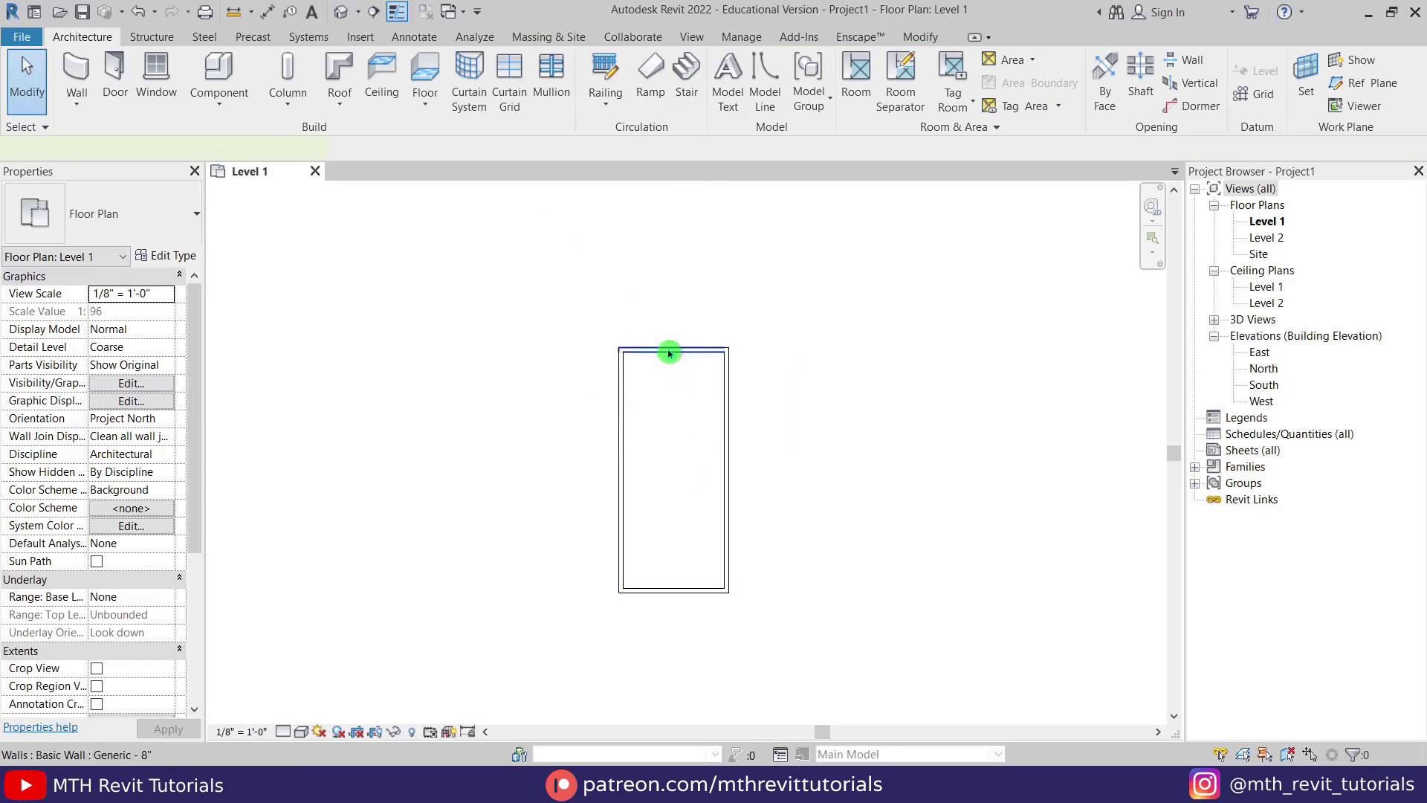
click(669, 349)
drag(620, 353, 679, 398)
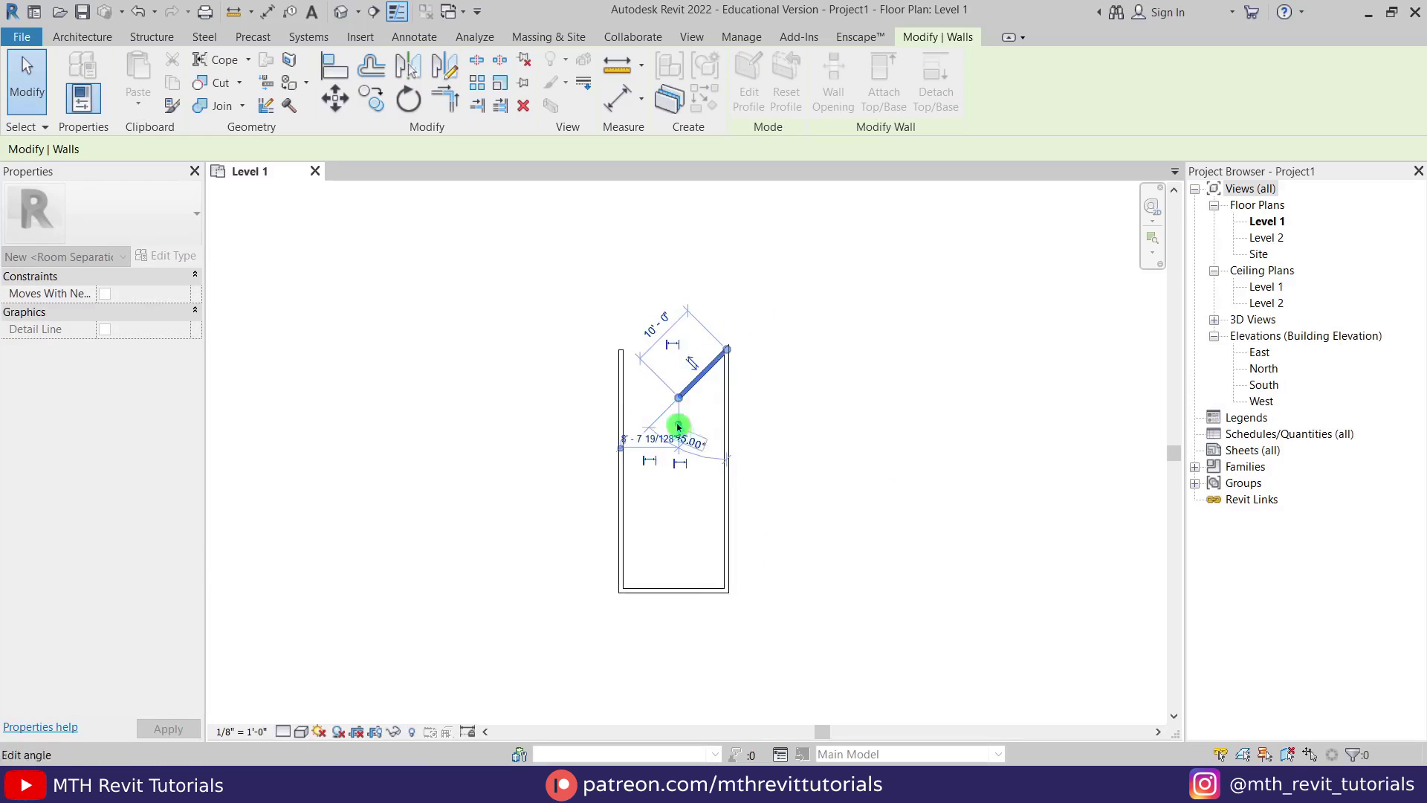
Draw a horizontal wall from the free end of the diagonal wall to the west wall
key(w)
key(a)
click(679, 398)
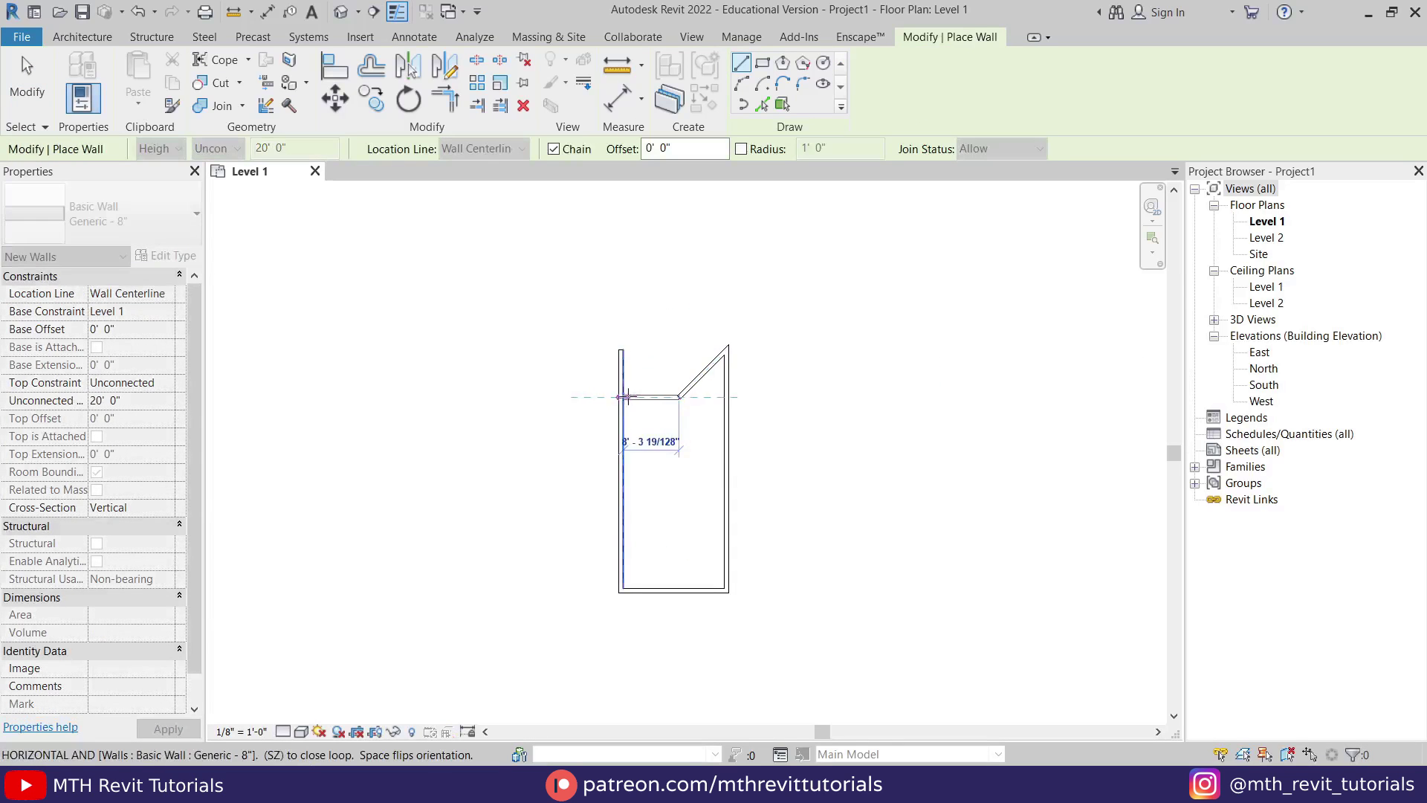
click(621, 396)
key(Escape)
key(Escape)
Sketch a rectangular Generic - 12" floor boundary around the outer wall faces, about 16'-4" by 37'-3"
middle_drag(653, 449, 618, 433)
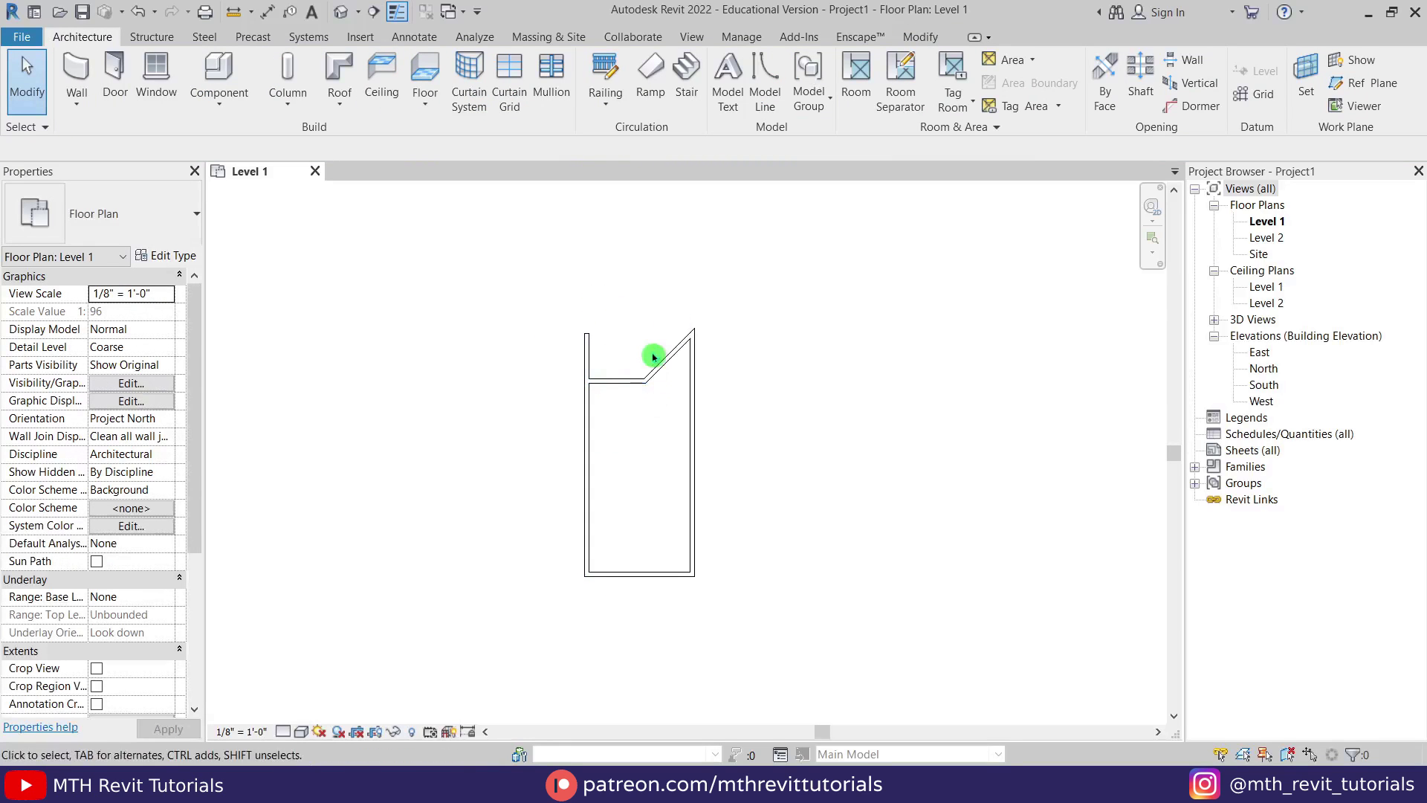
click(435, 81)
click(904, 62)
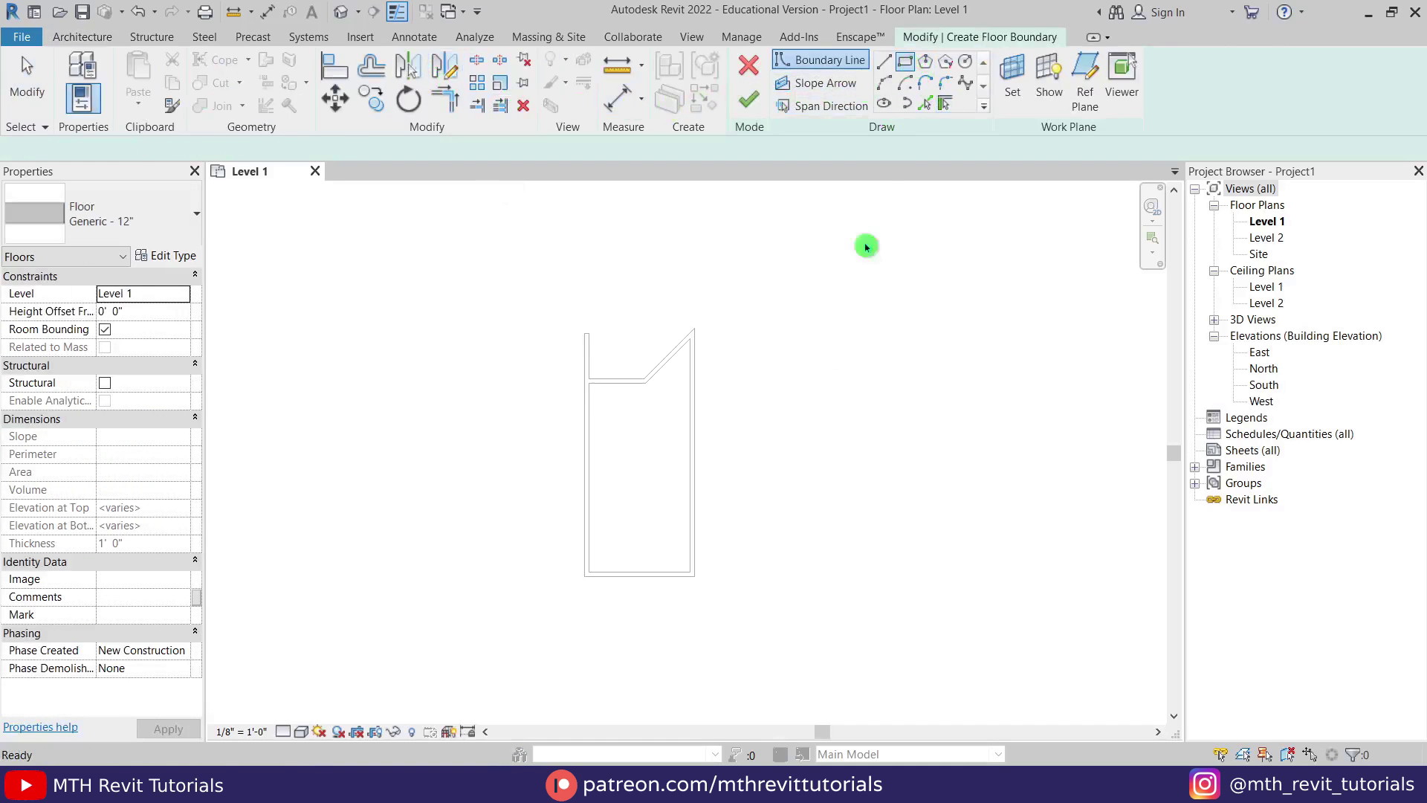
click(695, 576)
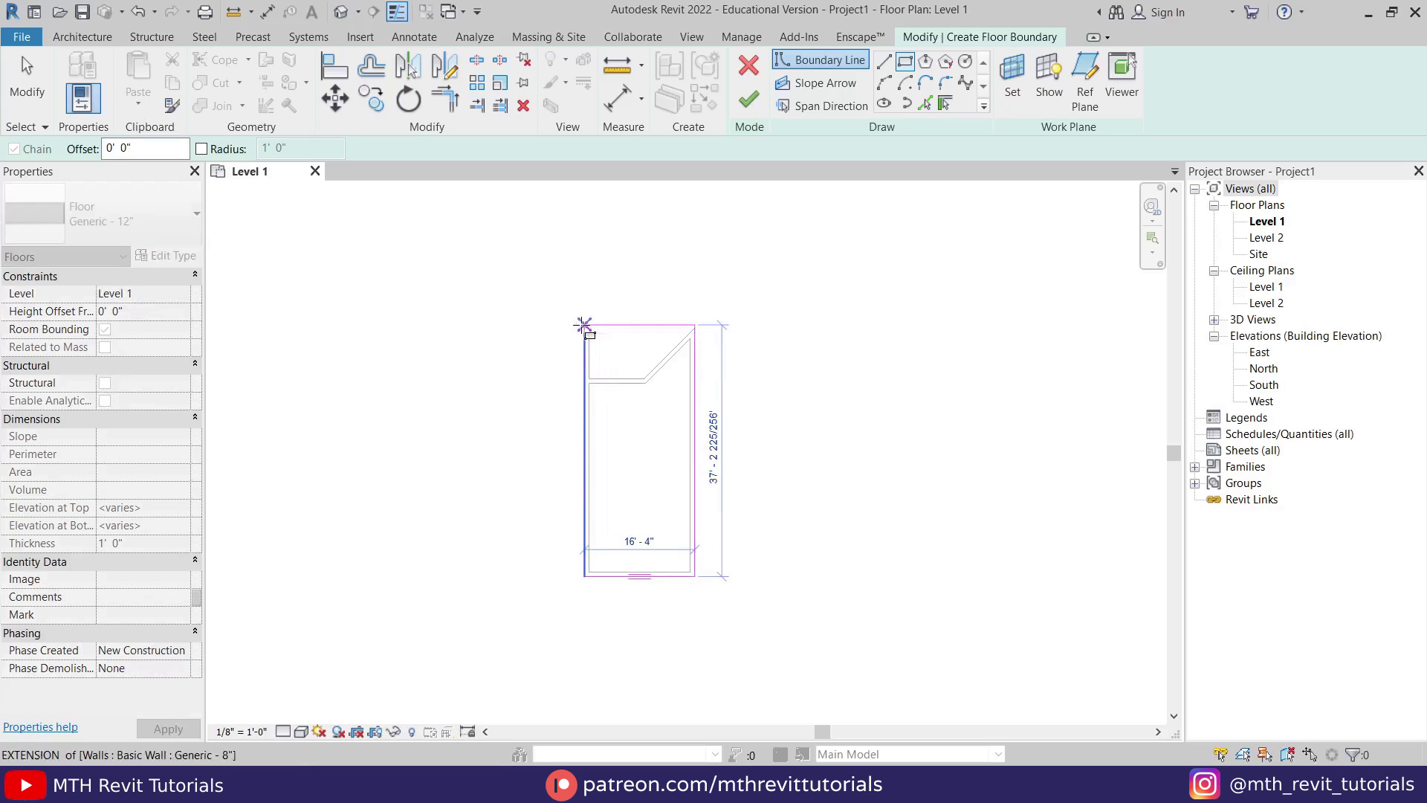
click(584, 324)
key(Escape)
key(Escape)
Set the floor boundary's north edge 15' from the horizontal wall and finish the floor
click(627, 323)
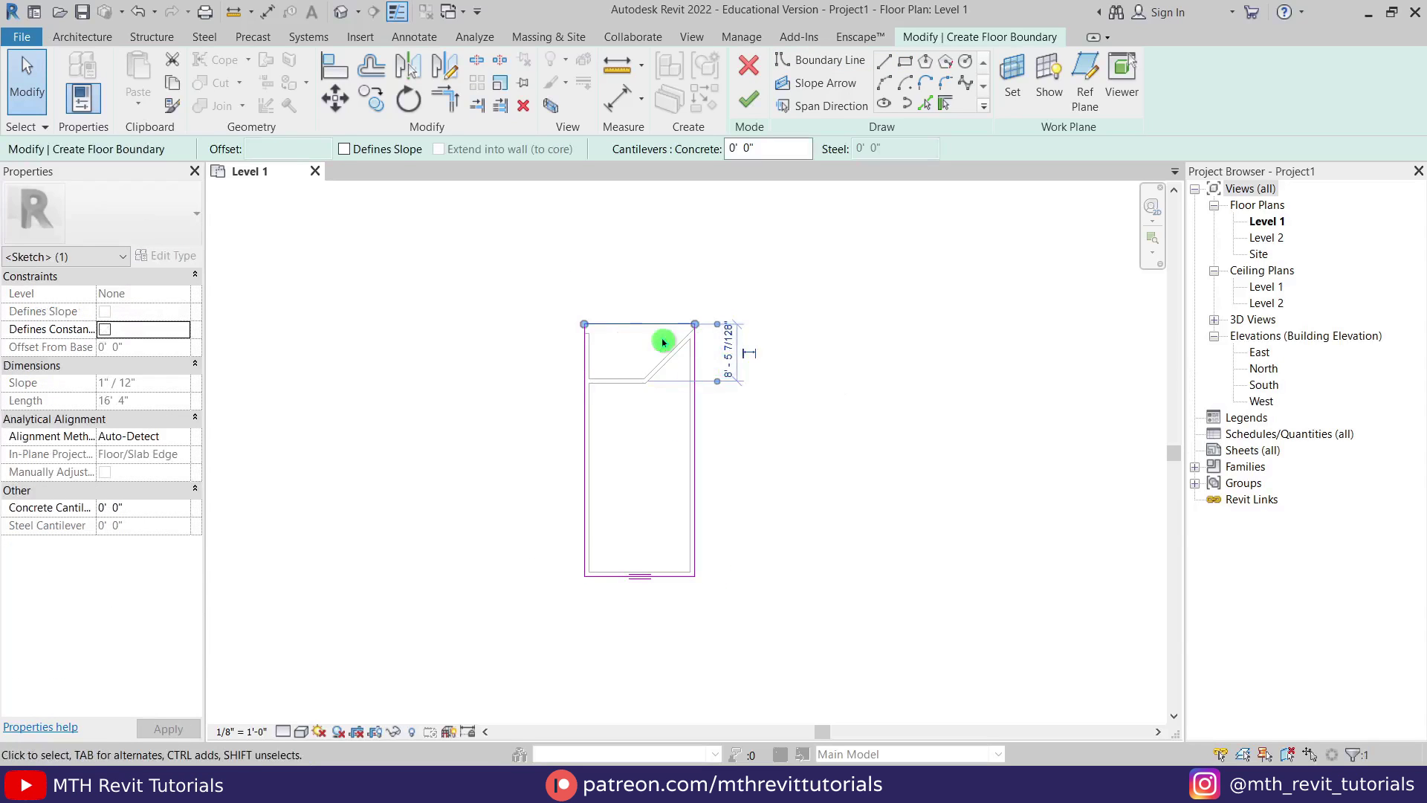
click(729, 353)
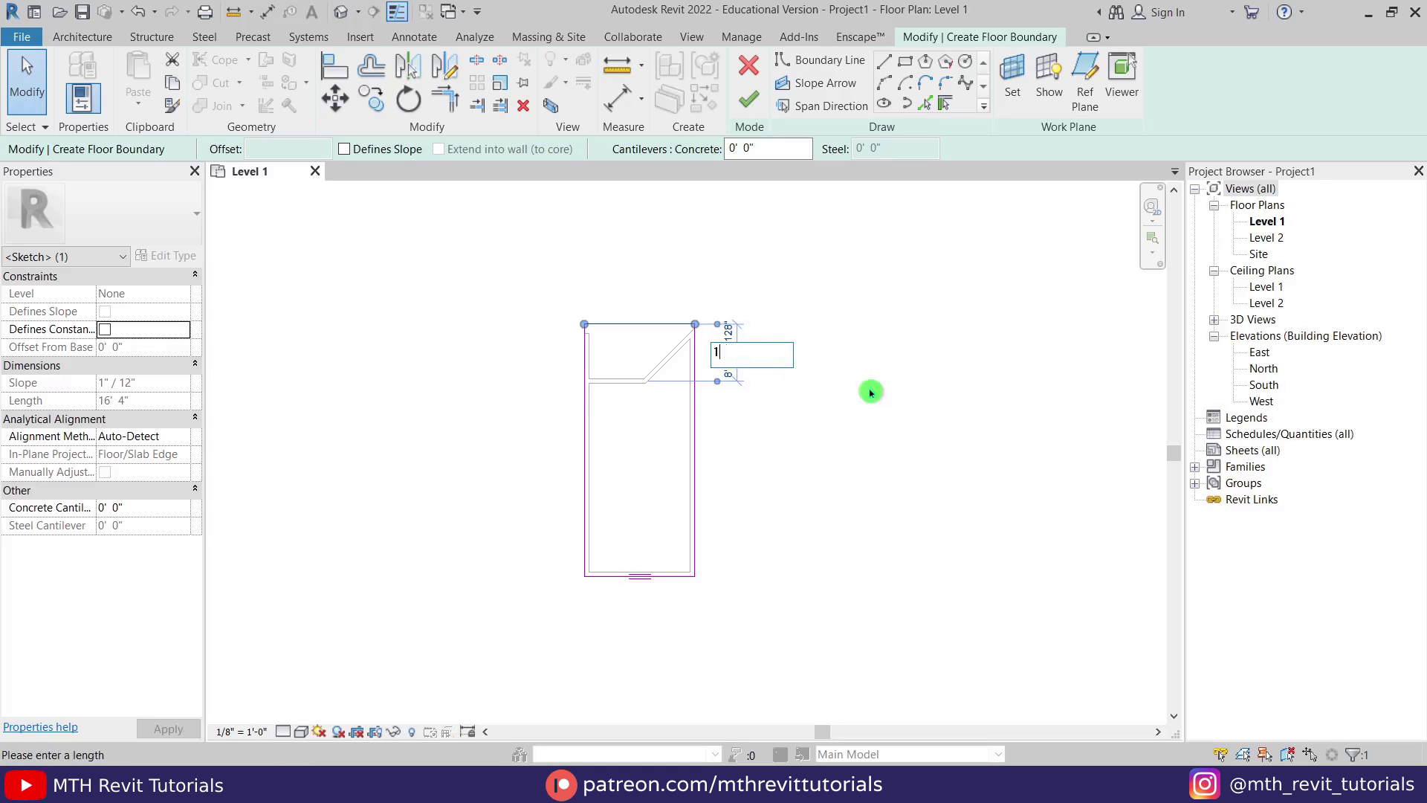
text(15)
key(Return)
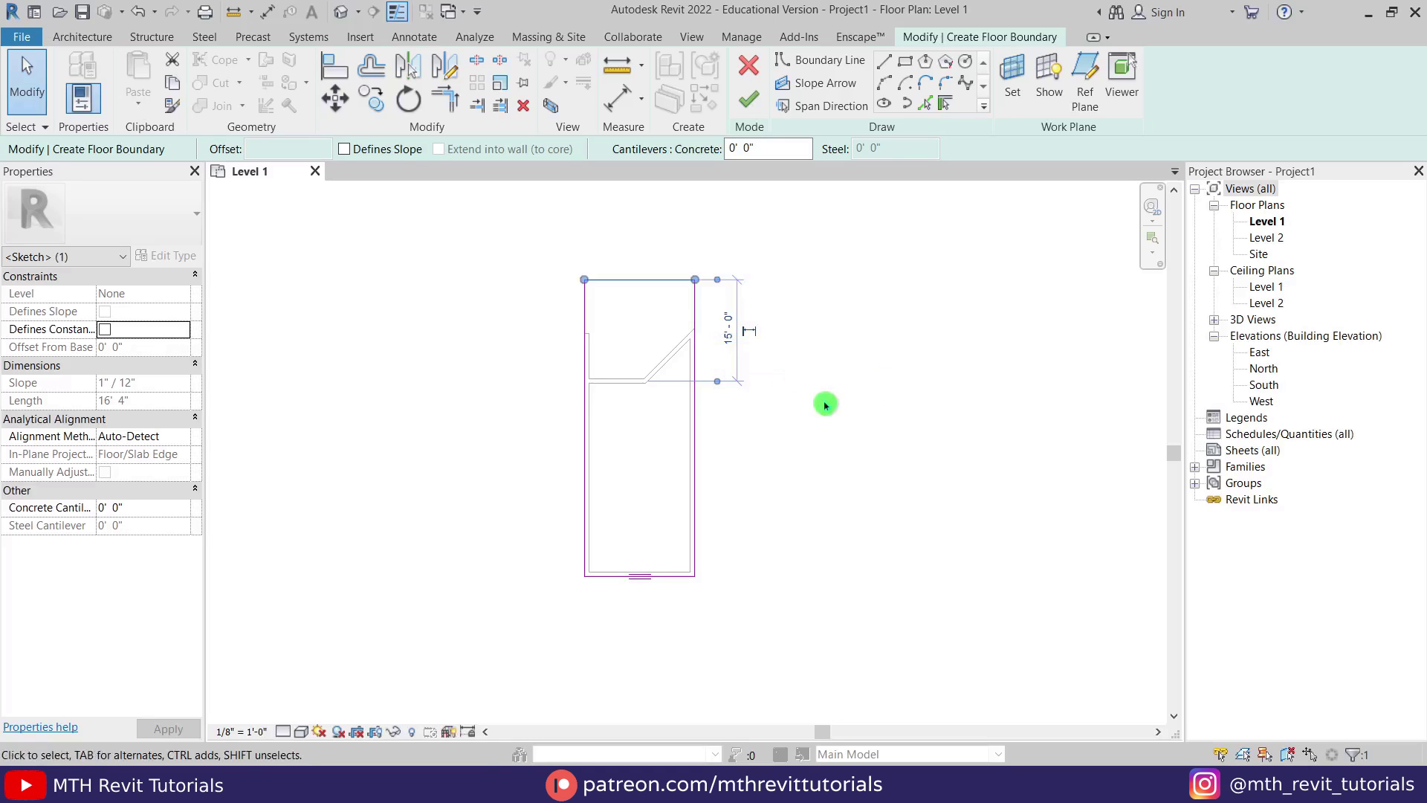
click(787, 352)
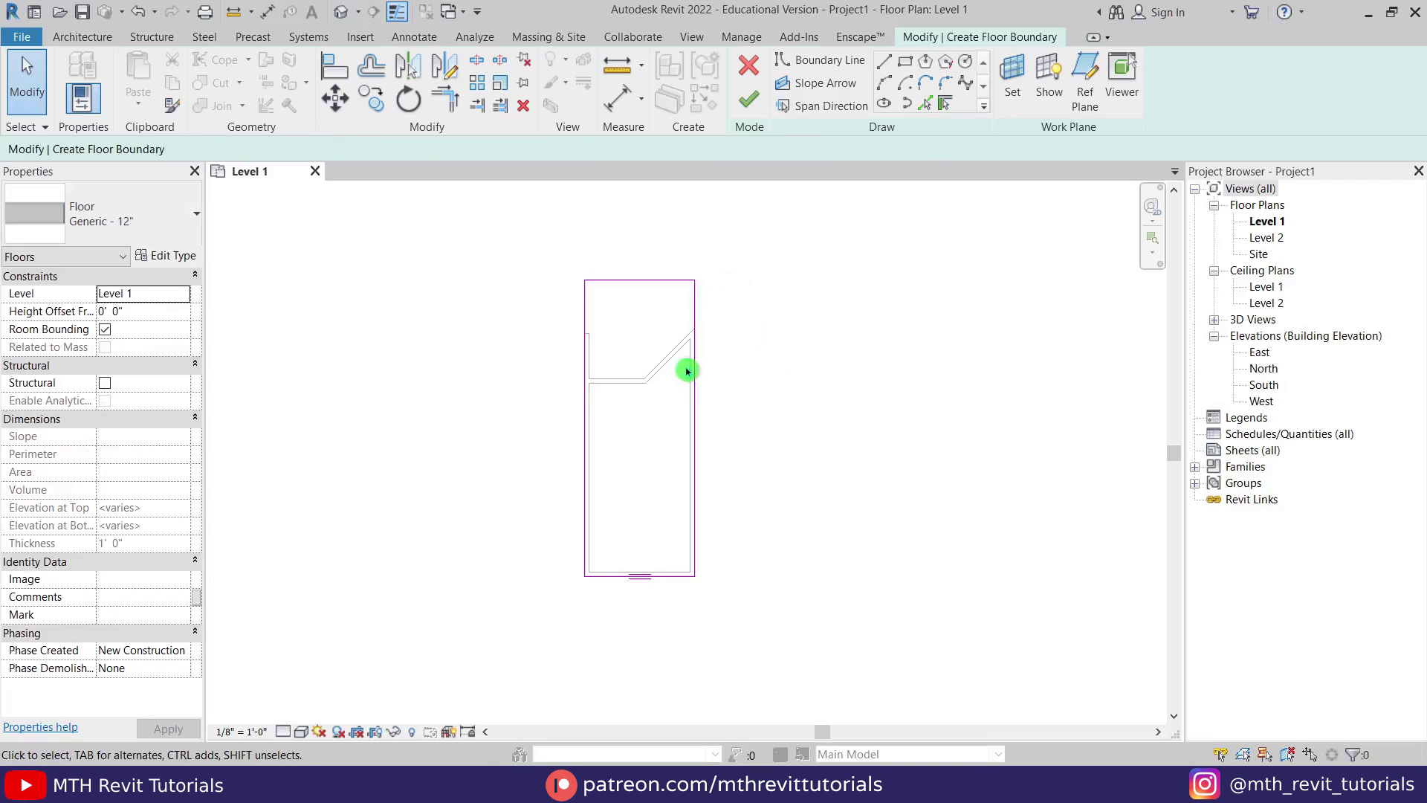
click(750, 97)
click(653, 213)
click(425, 102)
In the default 3D view, select the whole chain of walls and set their unconnected height to 10'
click(341, 25)
shift+middle_drag(605, 385, 736, 573)
key(Tab)
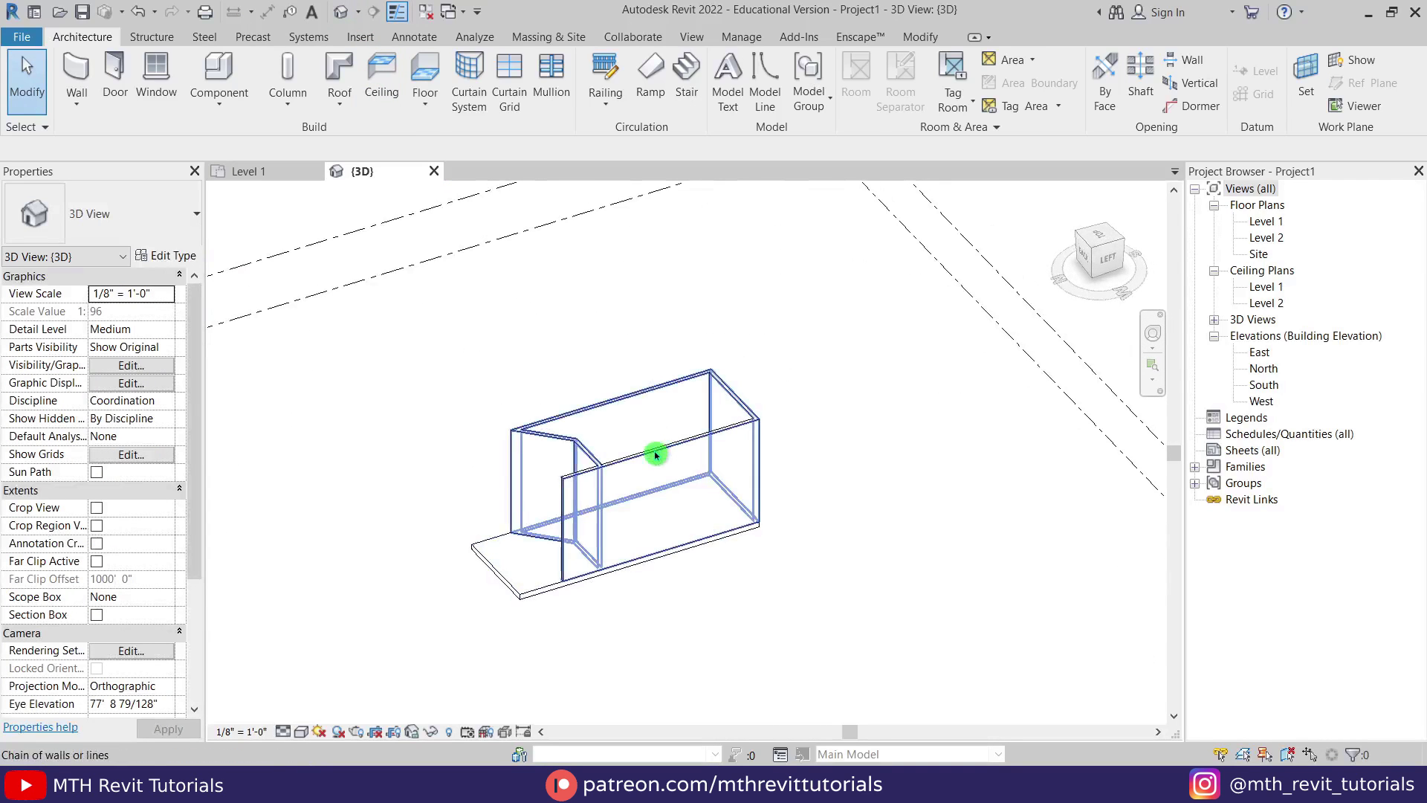
click(656, 455)
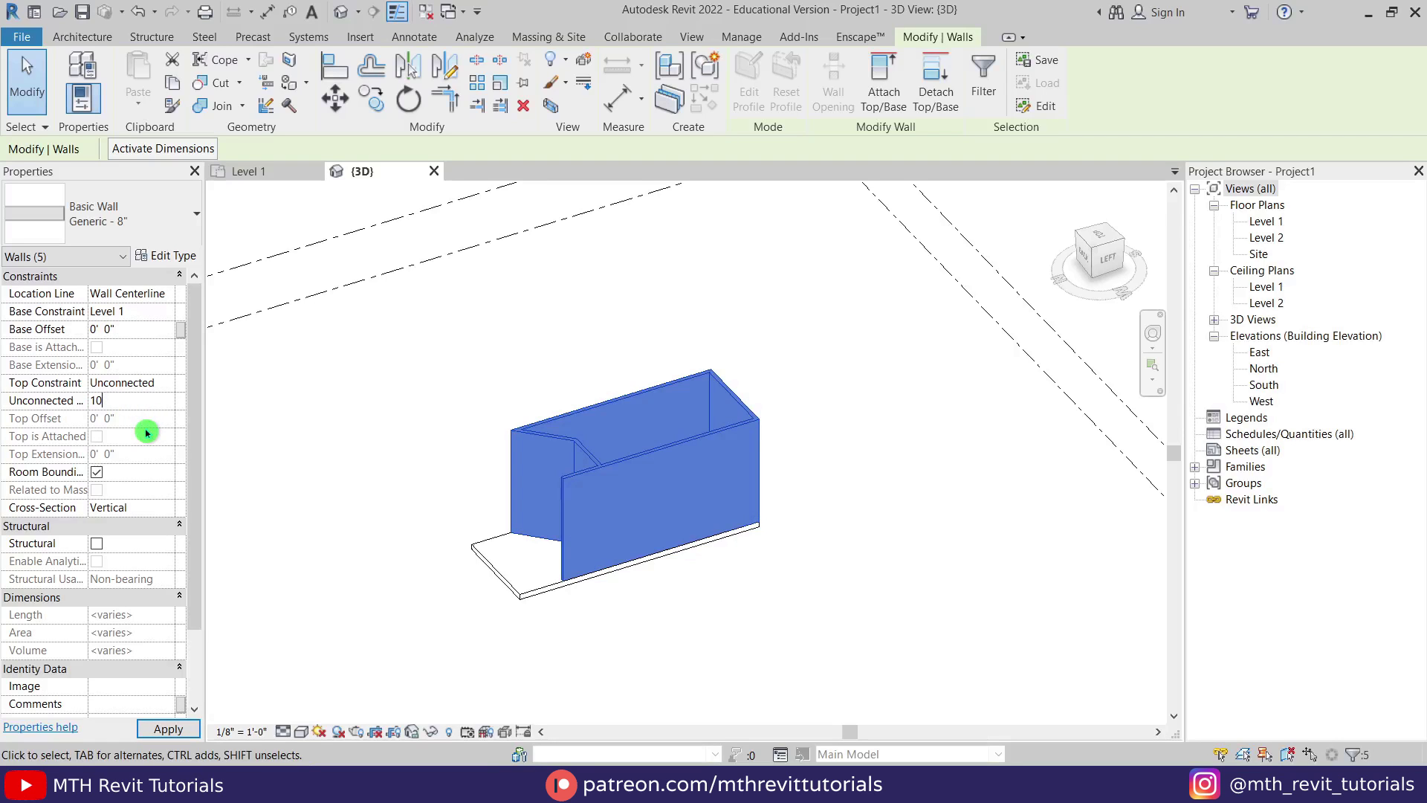
click(573, 631)
Open the long west wall's profile for editing and view it straight on from the Left
shift+middle_drag(573, 631, 667, 567)
scroll(726, 456, up, 2)
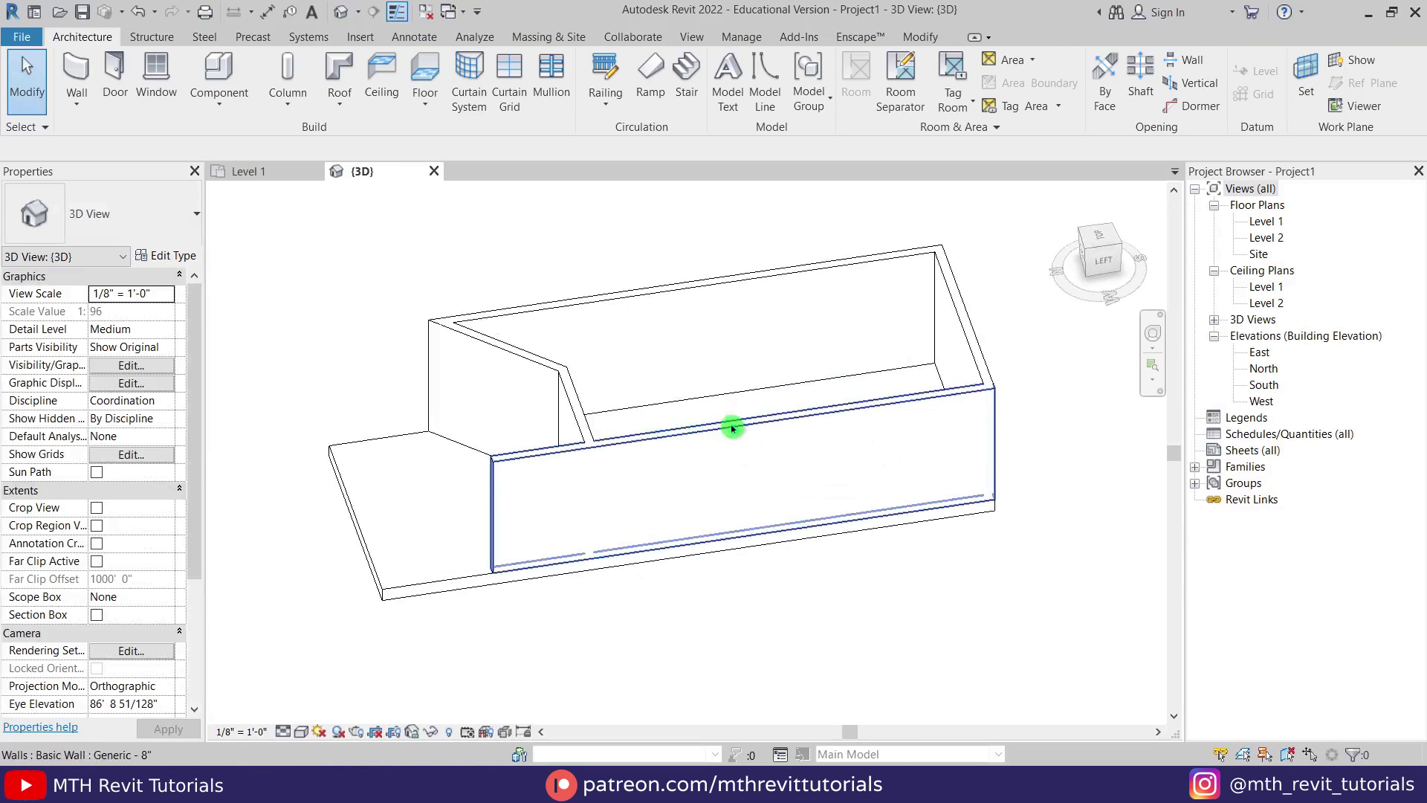
middle_drag(713, 439, 663, 524)
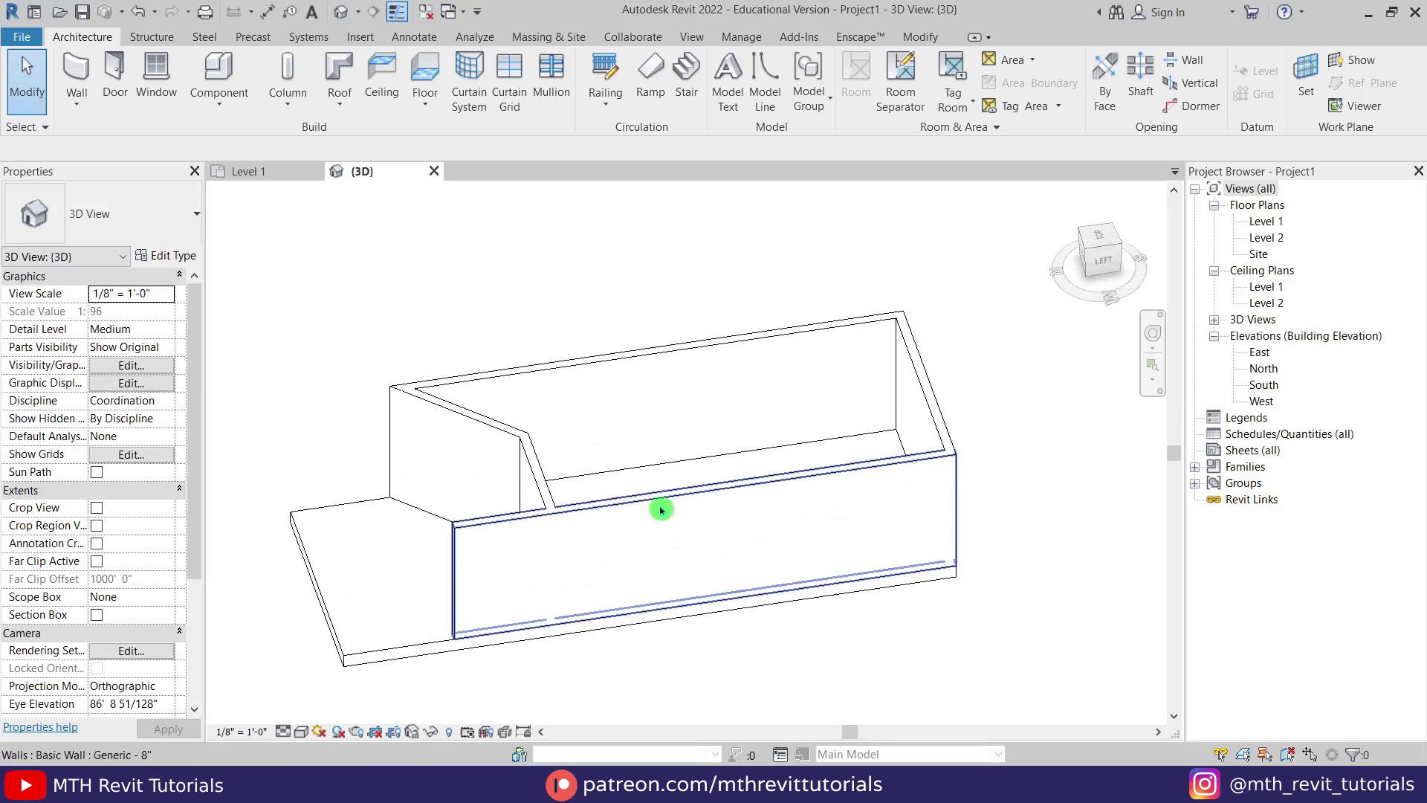
click(658, 504)
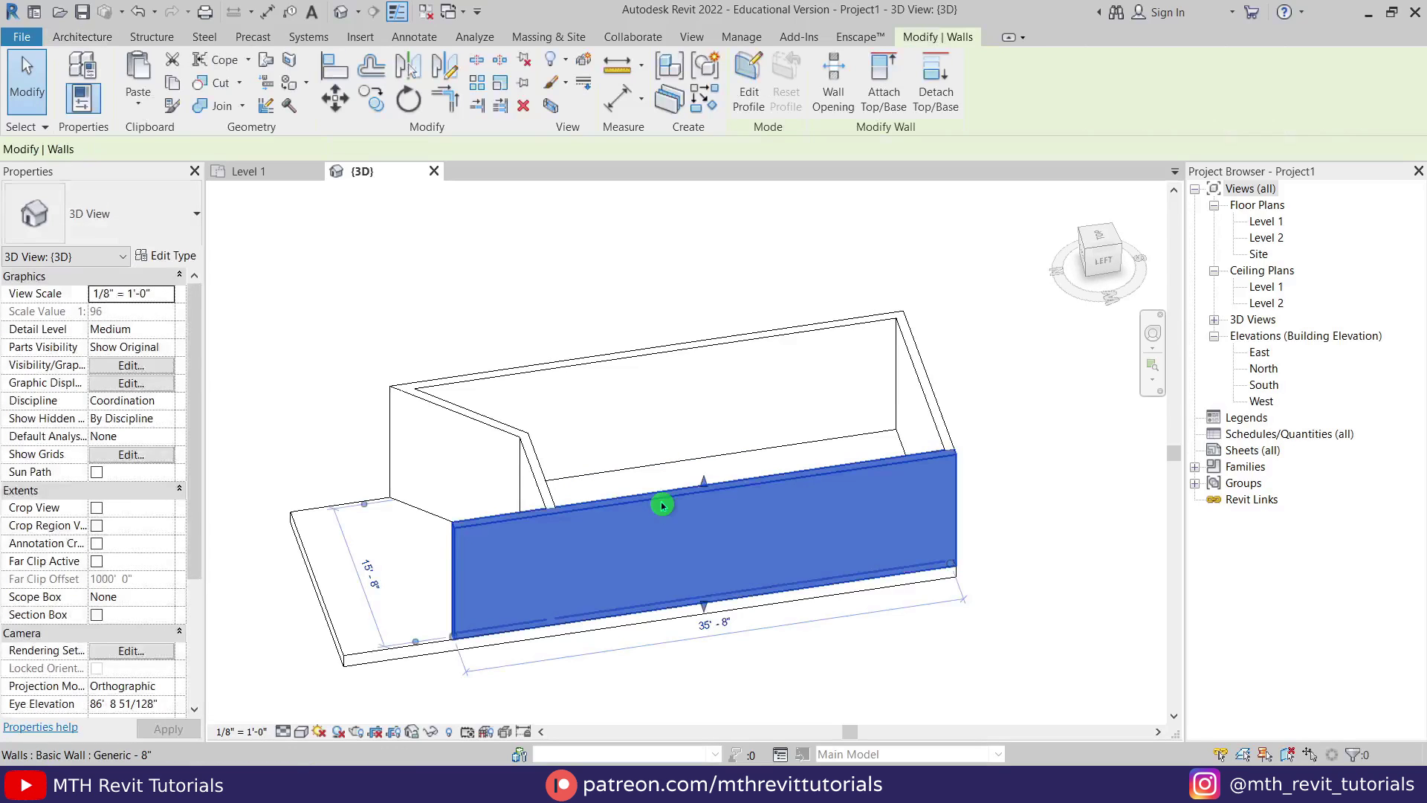
click(749, 97)
click(1107, 267)
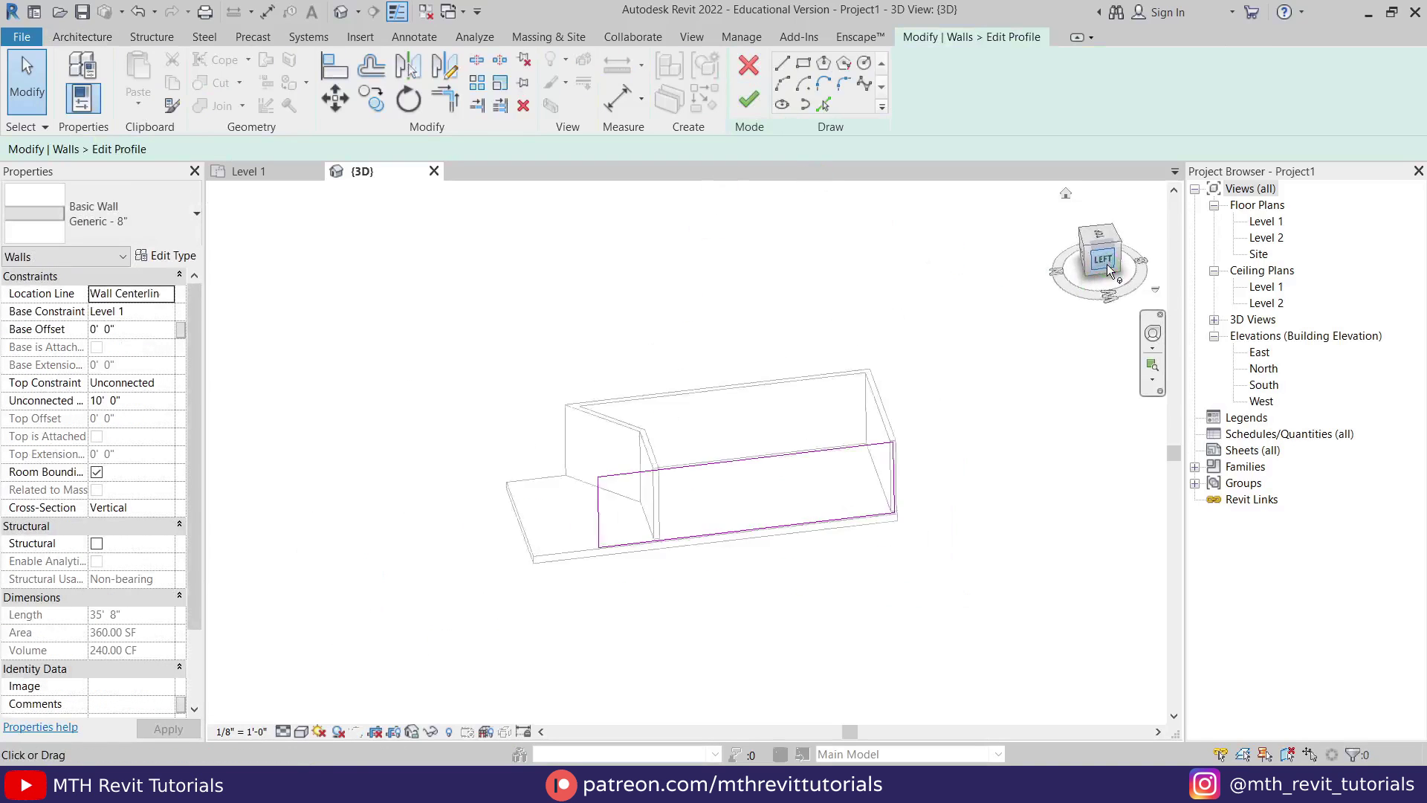
scroll(646, 440, up, 4)
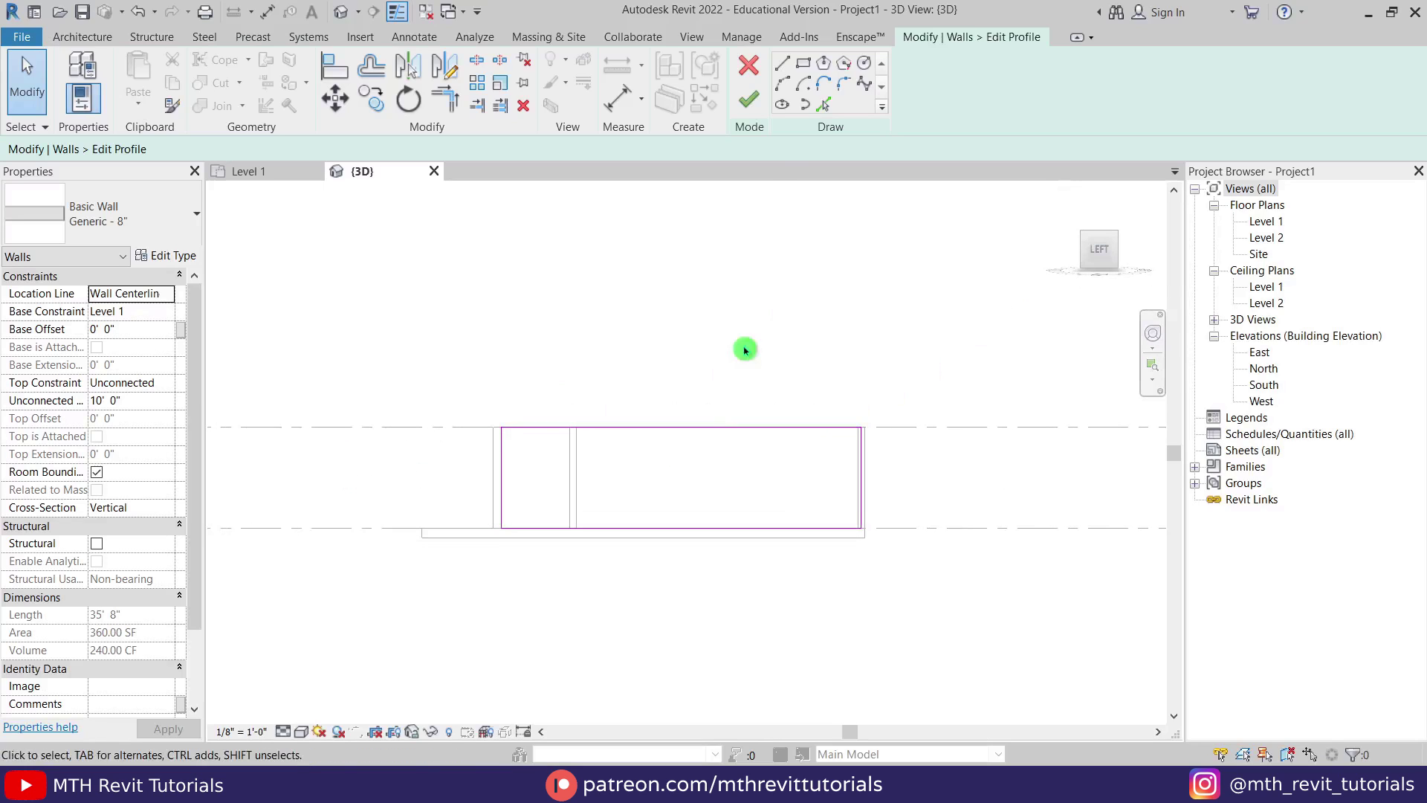
Sketch a diagonal profile line from the bottom edge, 9' from the wall's south end, up to its upper south corner
click(782, 65)
scroll(804, 495, up, 3)
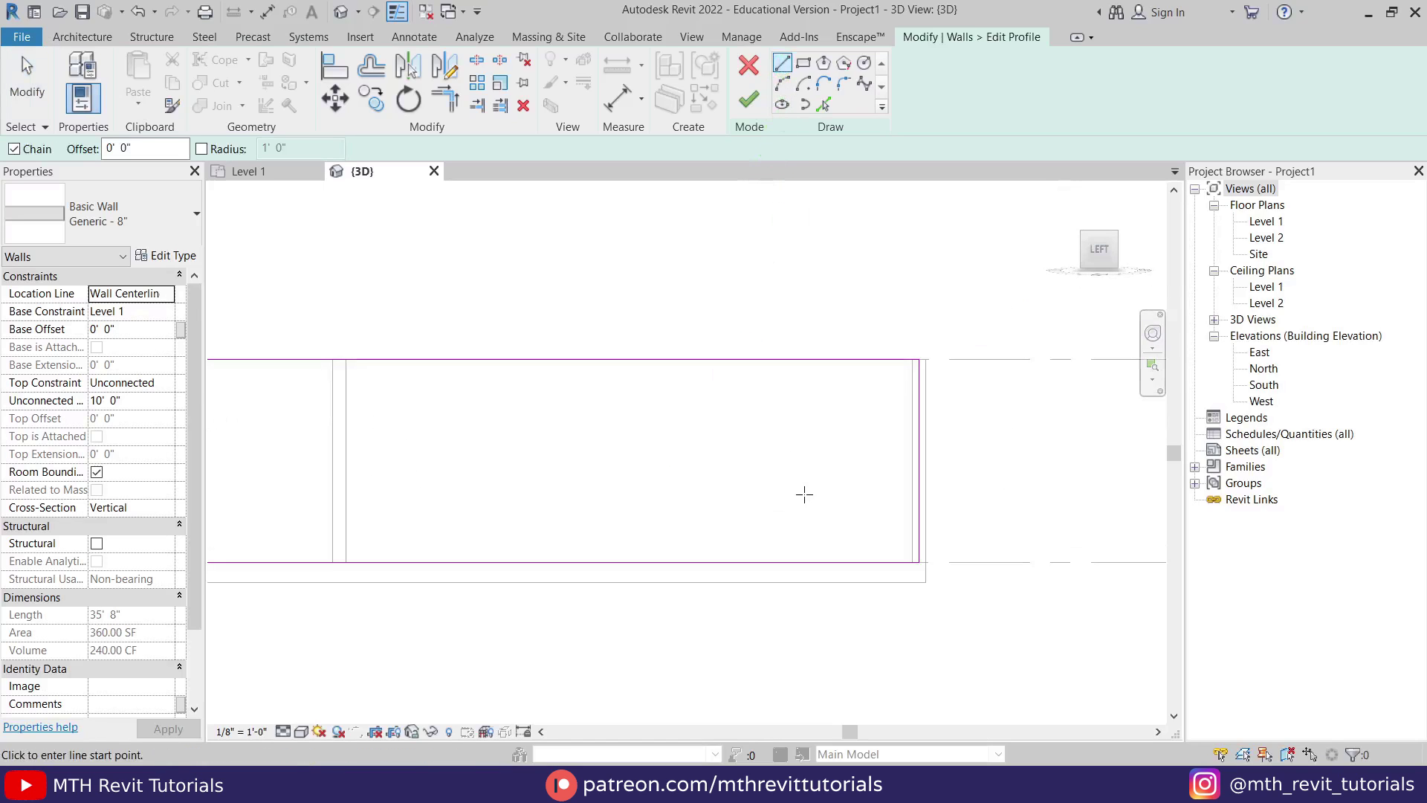
click(737, 561)
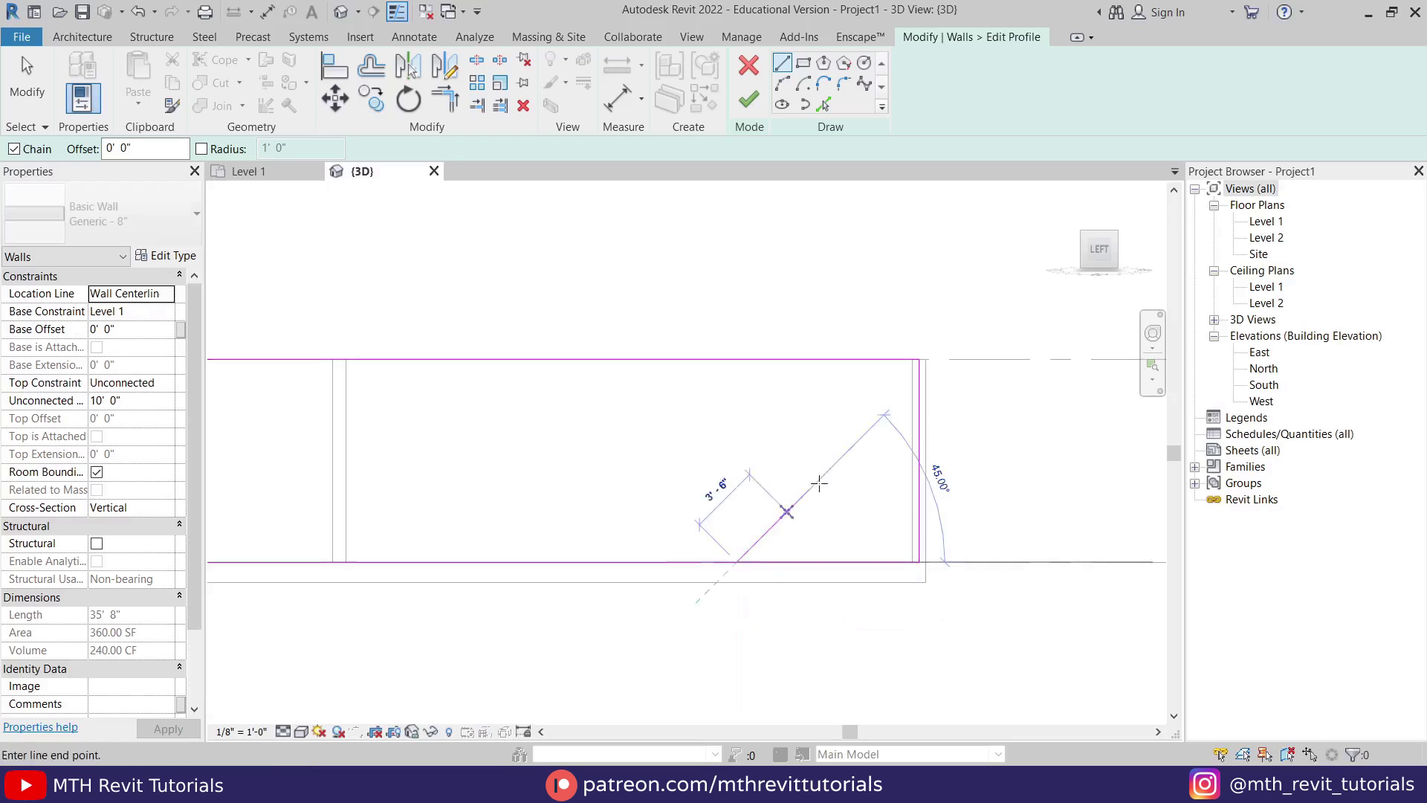
click(918, 359)
key(Escape)
key(Escape)
Trim the profile's bottom edge to the diagonal, delete the vertical south edge, and finish the wall profile
key(t)
key(r)
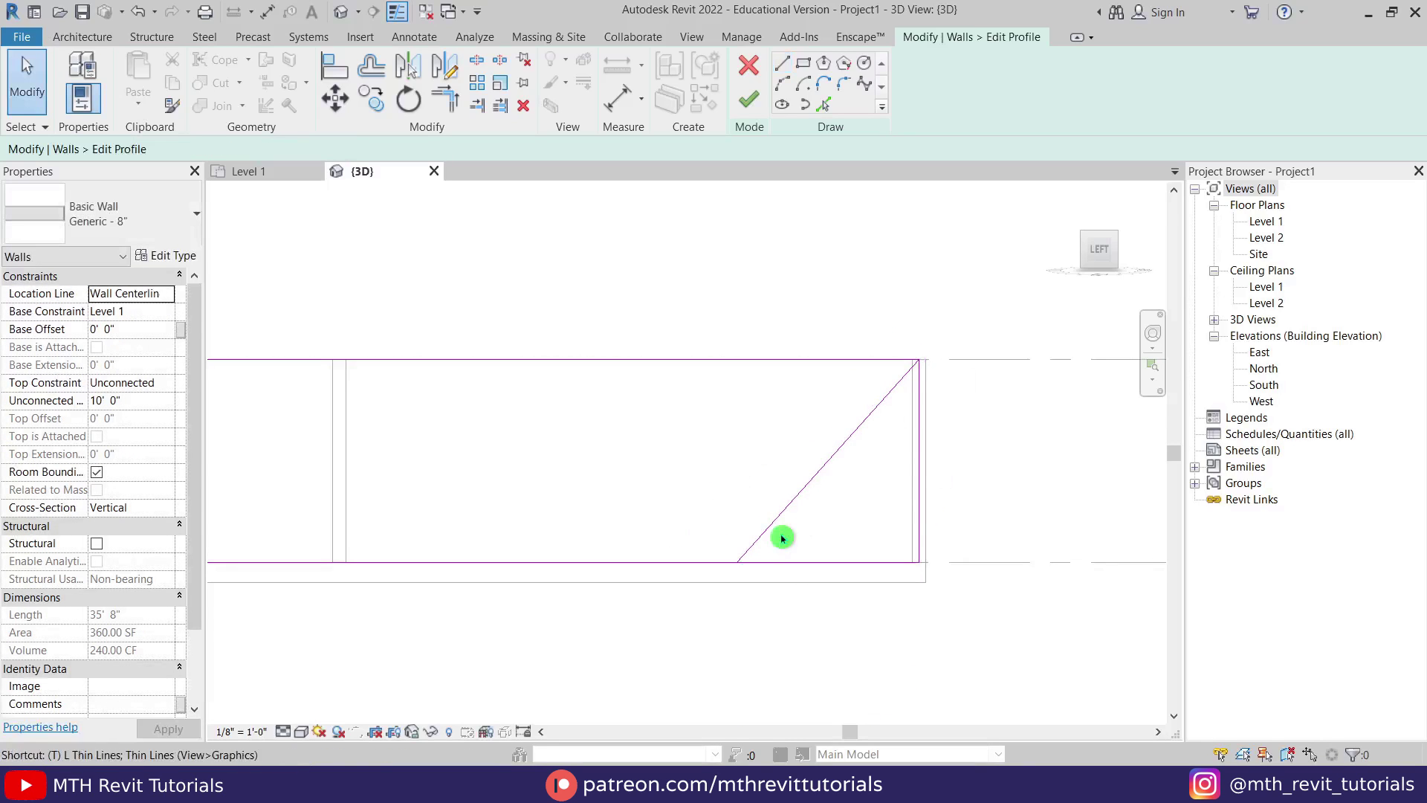
click(698, 563)
click(777, 546)
key(Escape)
click(918, 513)
key(Delete)
click(749, 101)
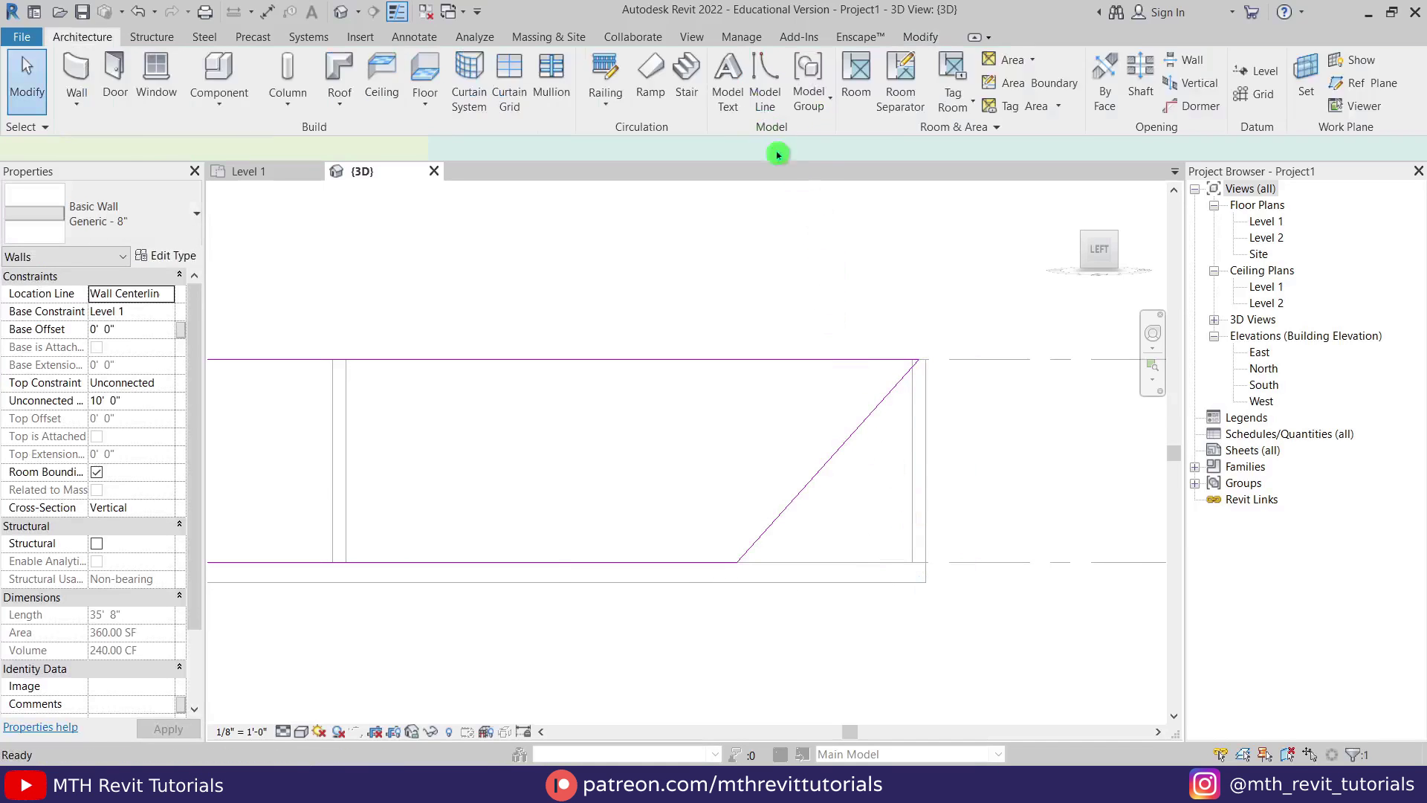
key(Escape)
middle_drag(774, 553, 692, 617)
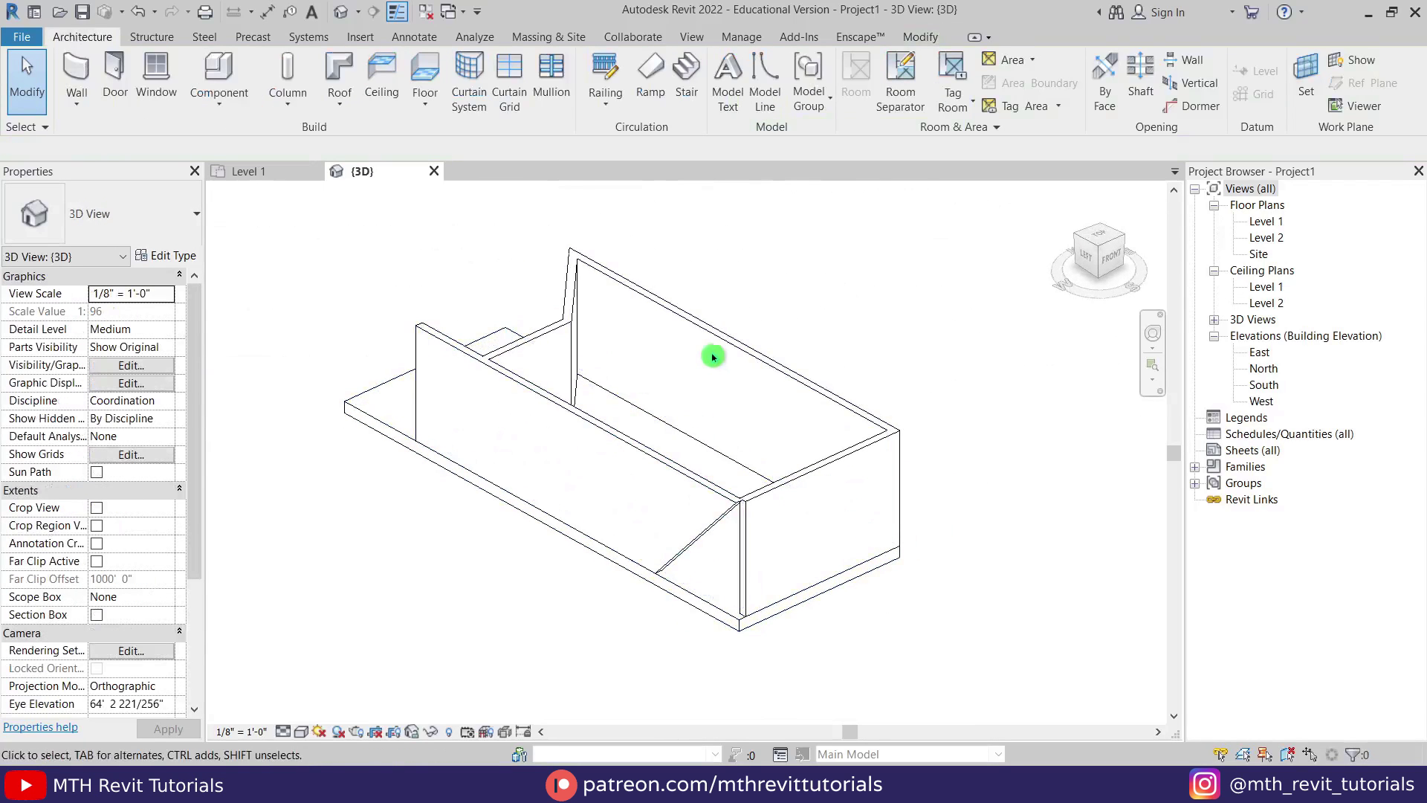
In the Level 1 plan, replace the long east wall with a mirrored copy of the slanted west wall about the building's vertical centre axis
click(251, 172)
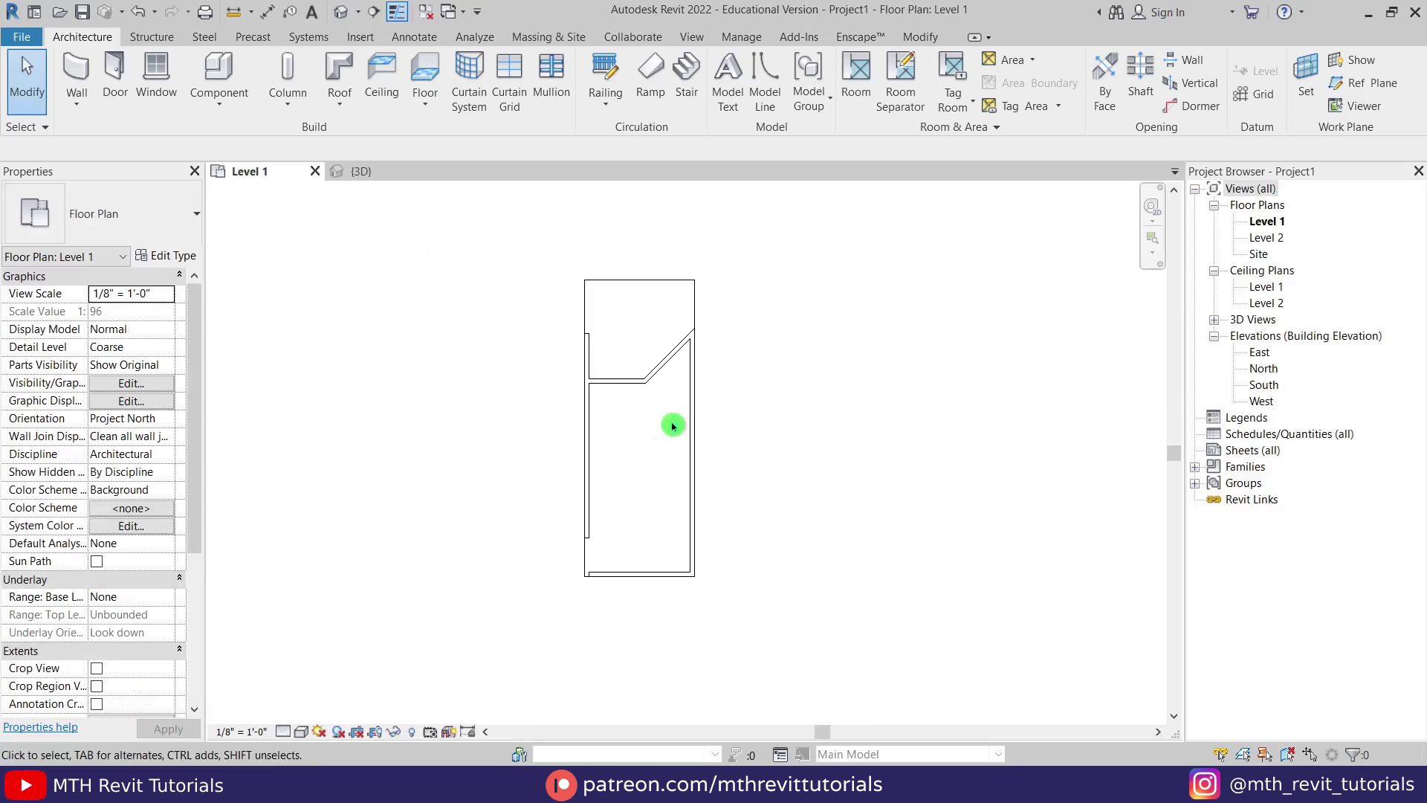
click(595, 451)
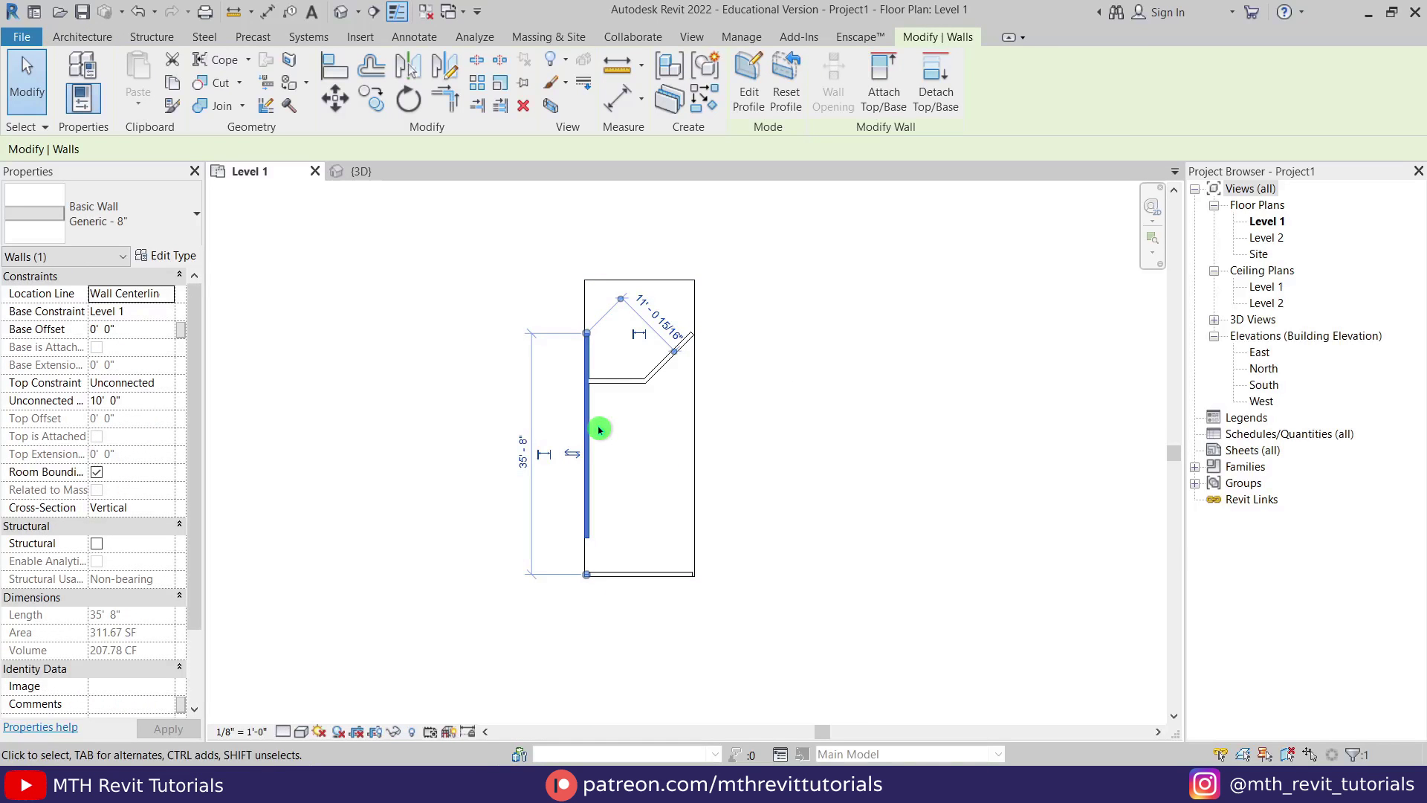
key(m)
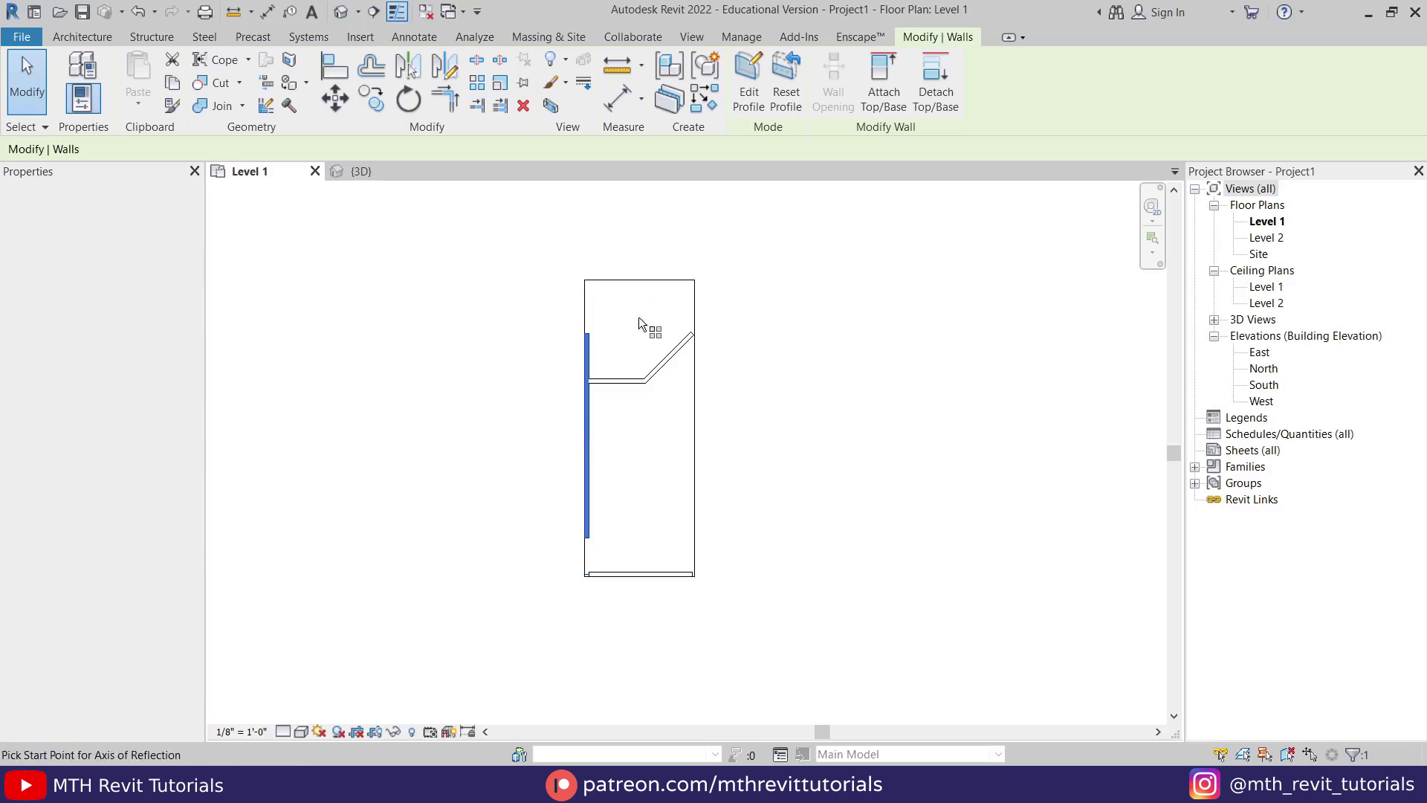
click(645, 229)
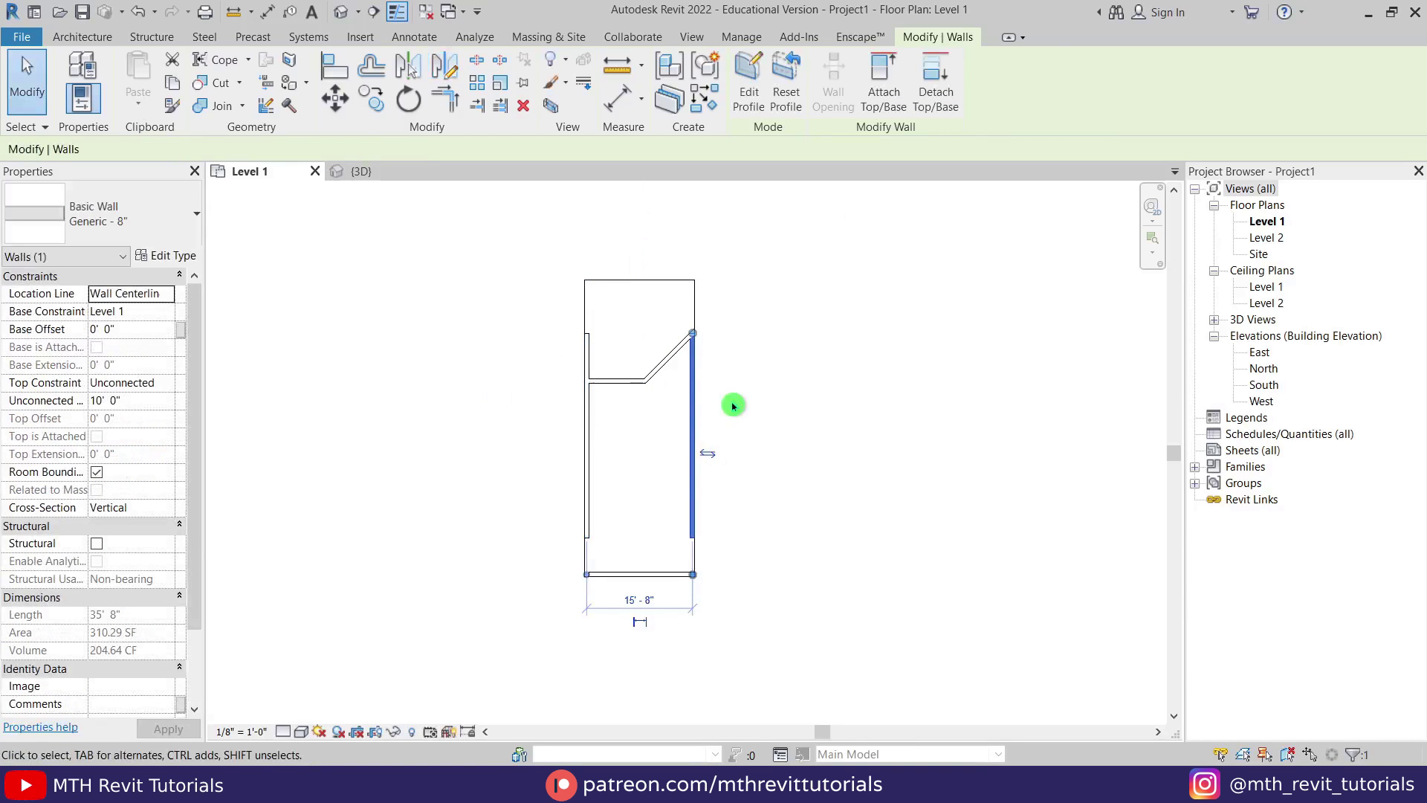
key(Escape)
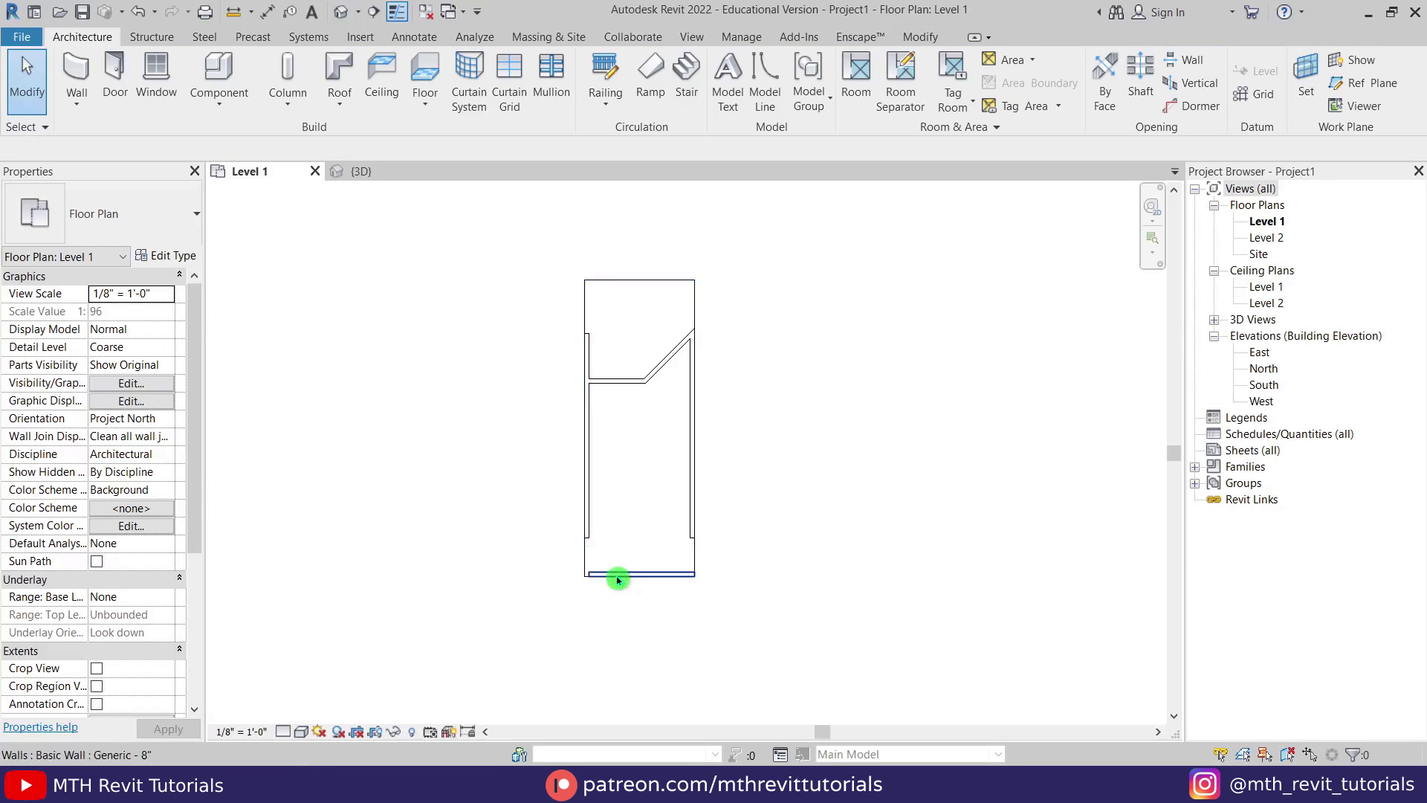
In the 3D view, change the south end wall's type to Curtain Wall Storefront
click(372, 170)
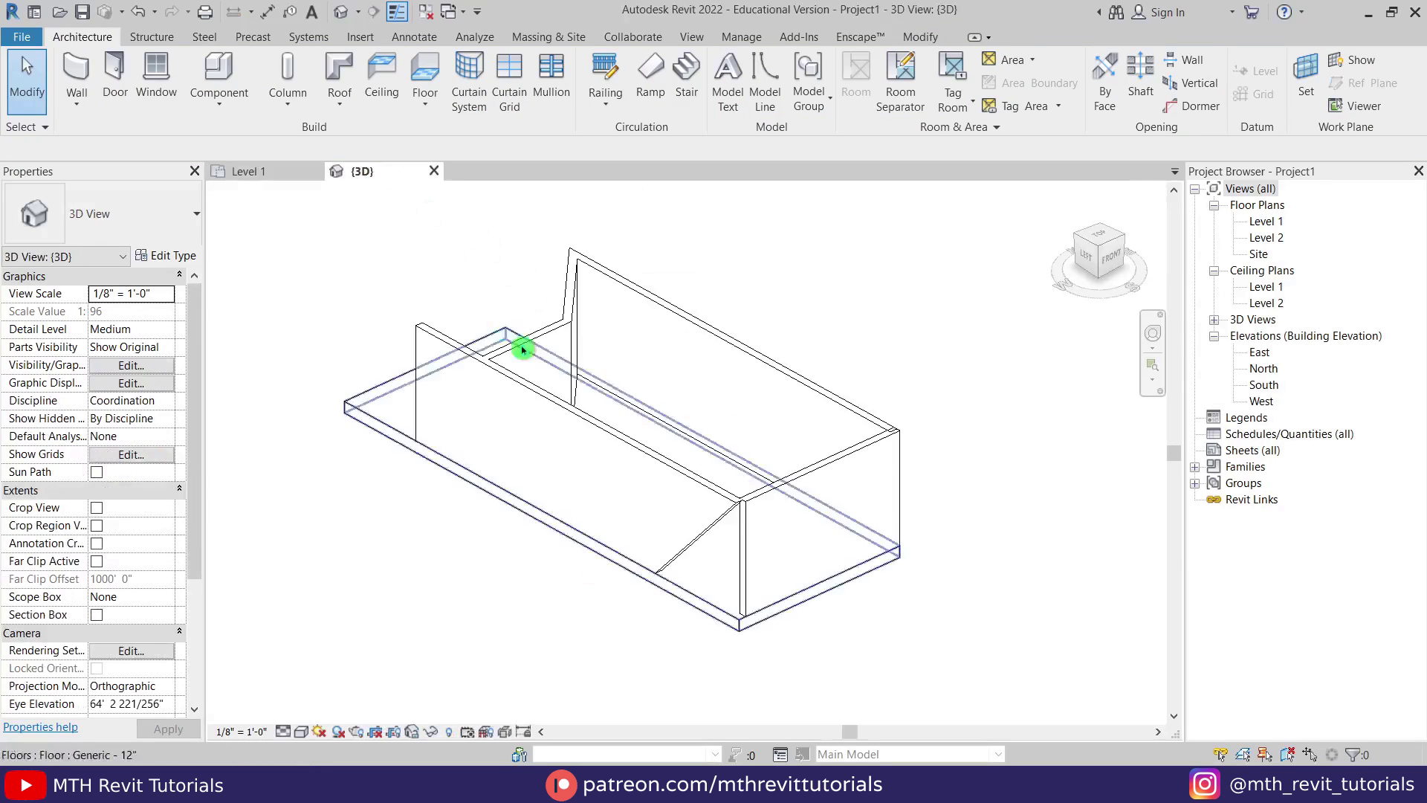
shift+middle_drag(760, 502, 840, 518)
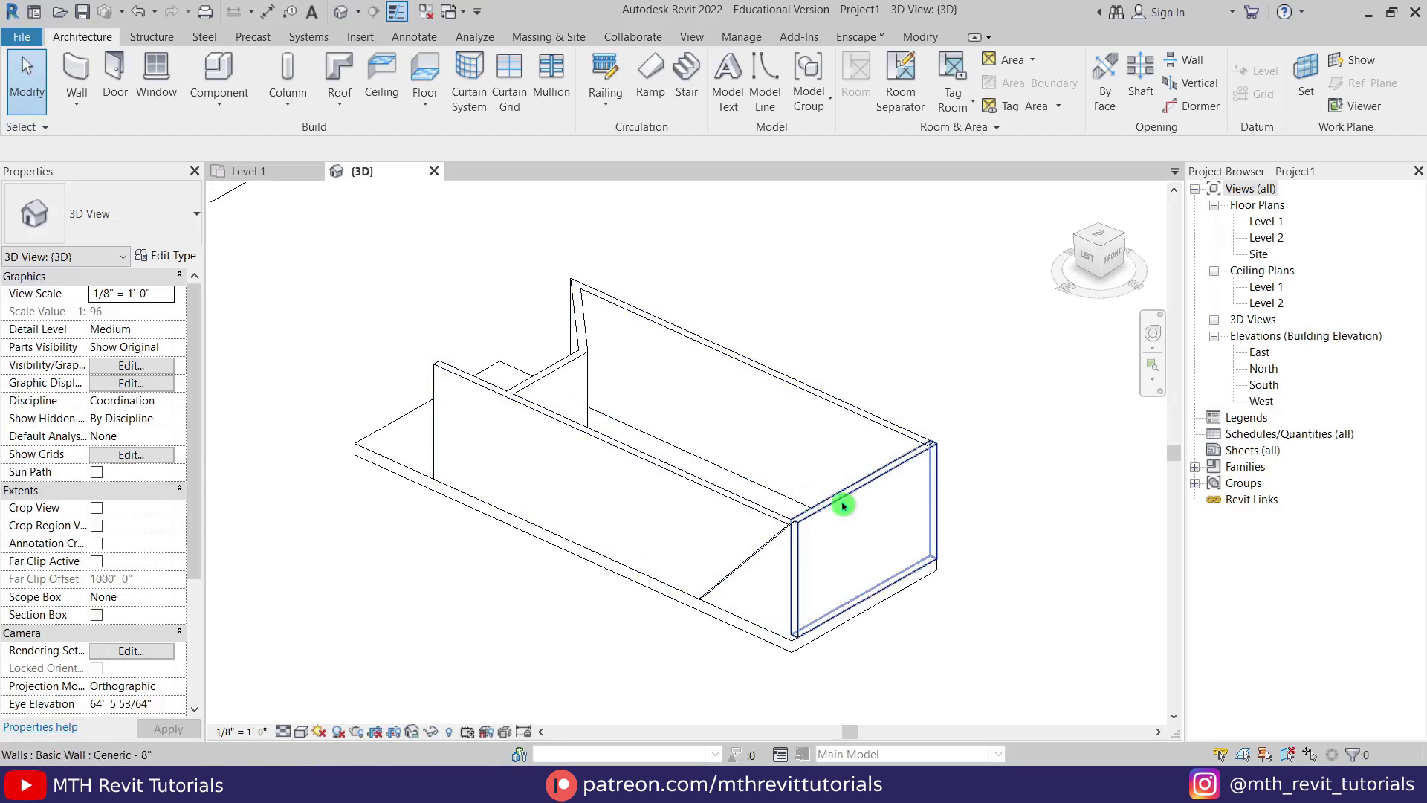
click(844, 512)
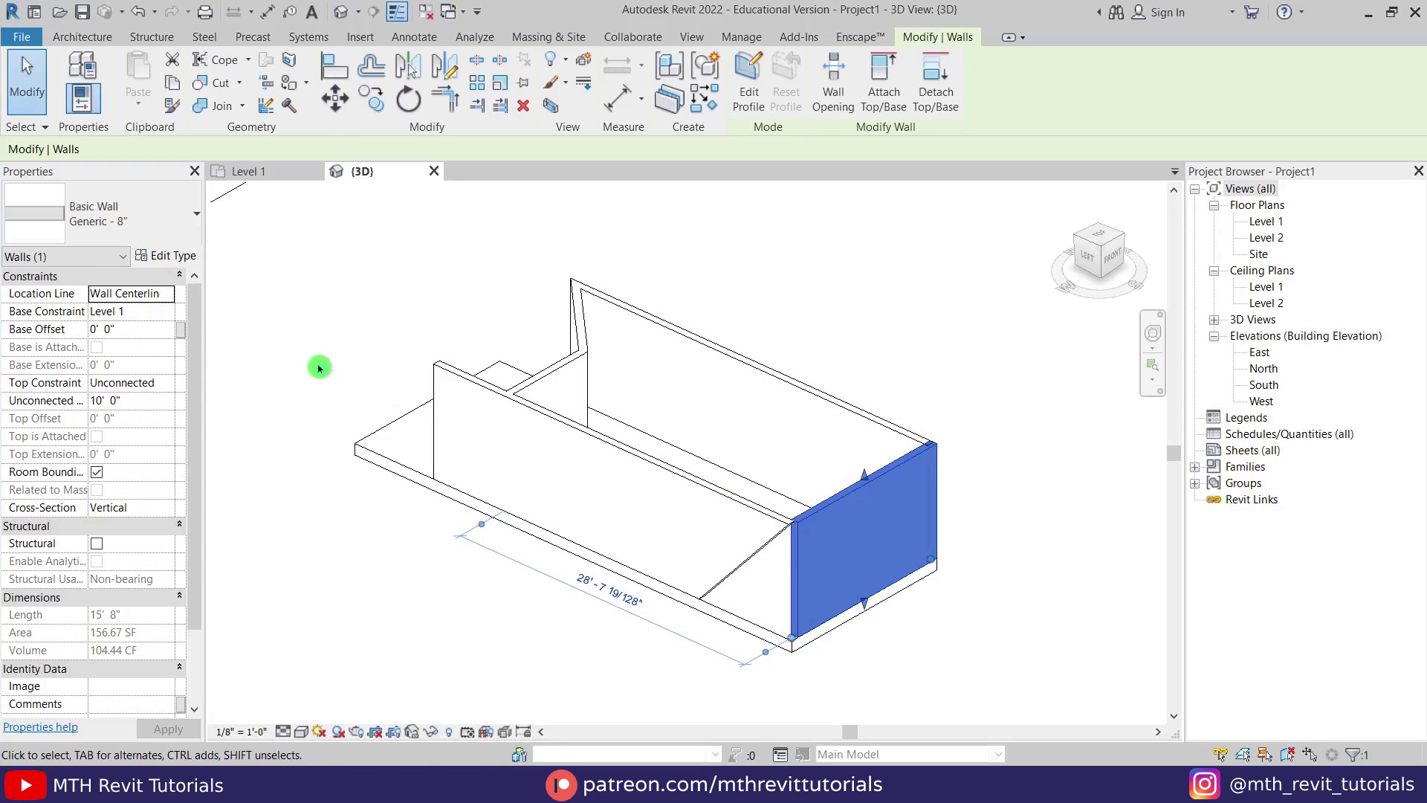
scroll(150, 446, down, 2)
click(128, 643)
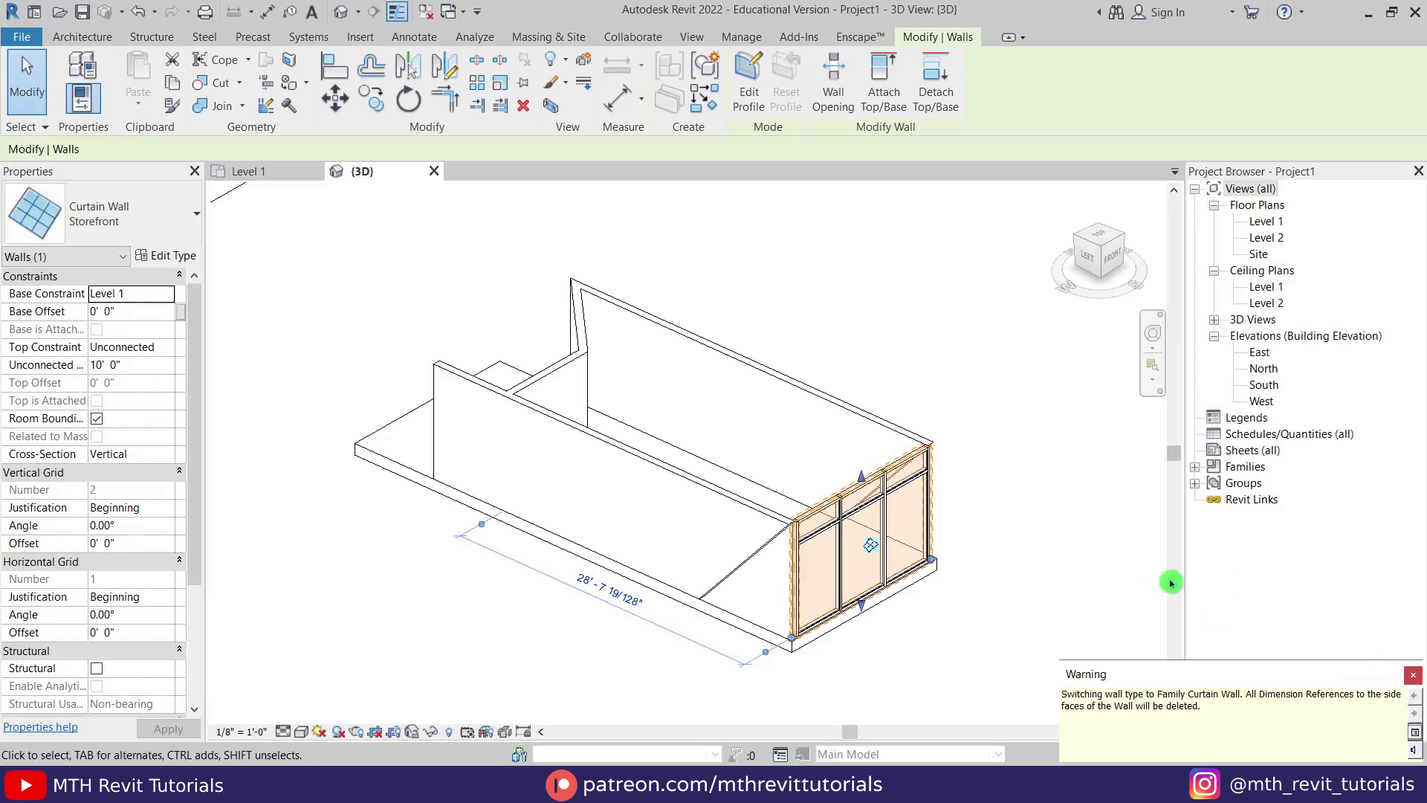
Viewed from the Left, move the curtain wall 9' 2 1/2" north to the lower end of the slanted wall edge
click(1086, 262)
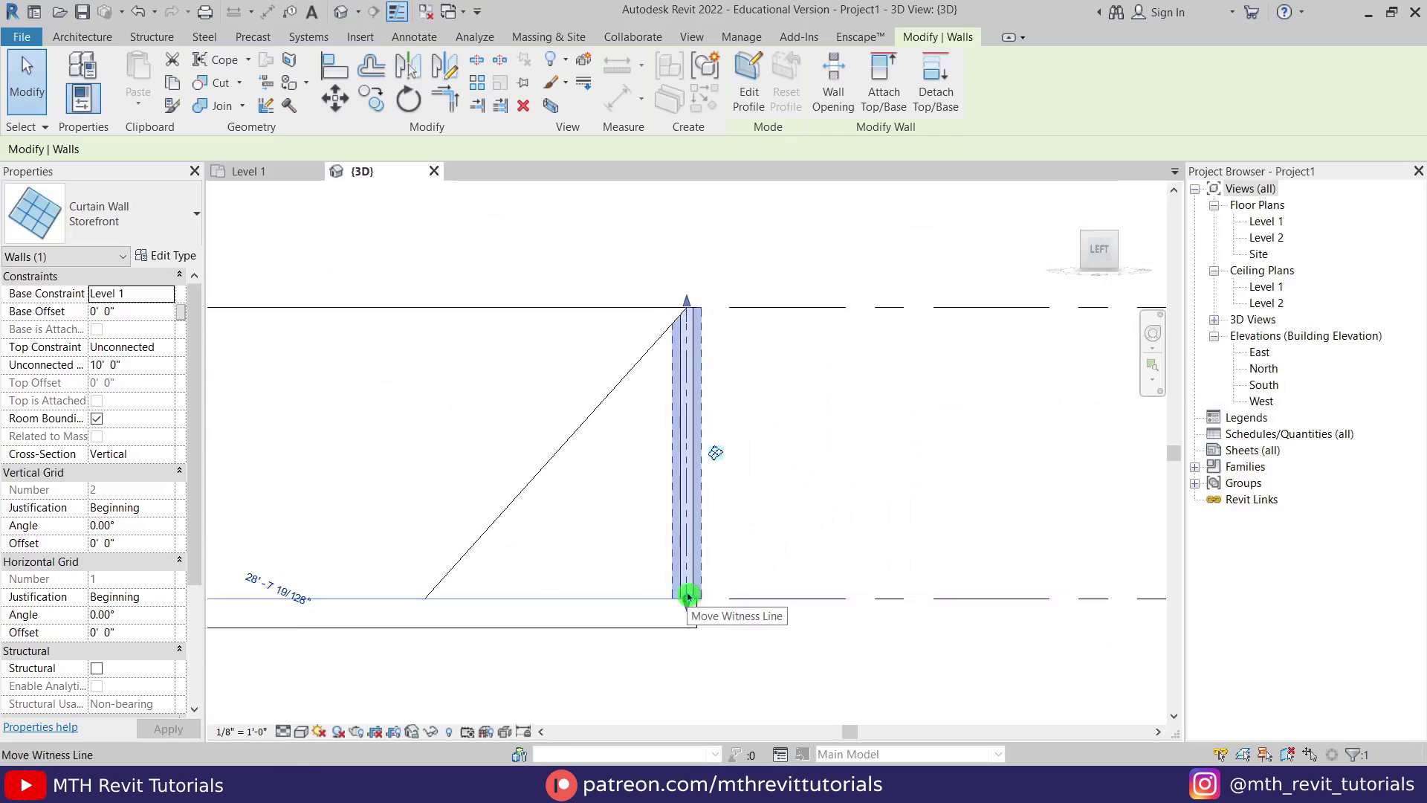
key(v)
click(694, 599)
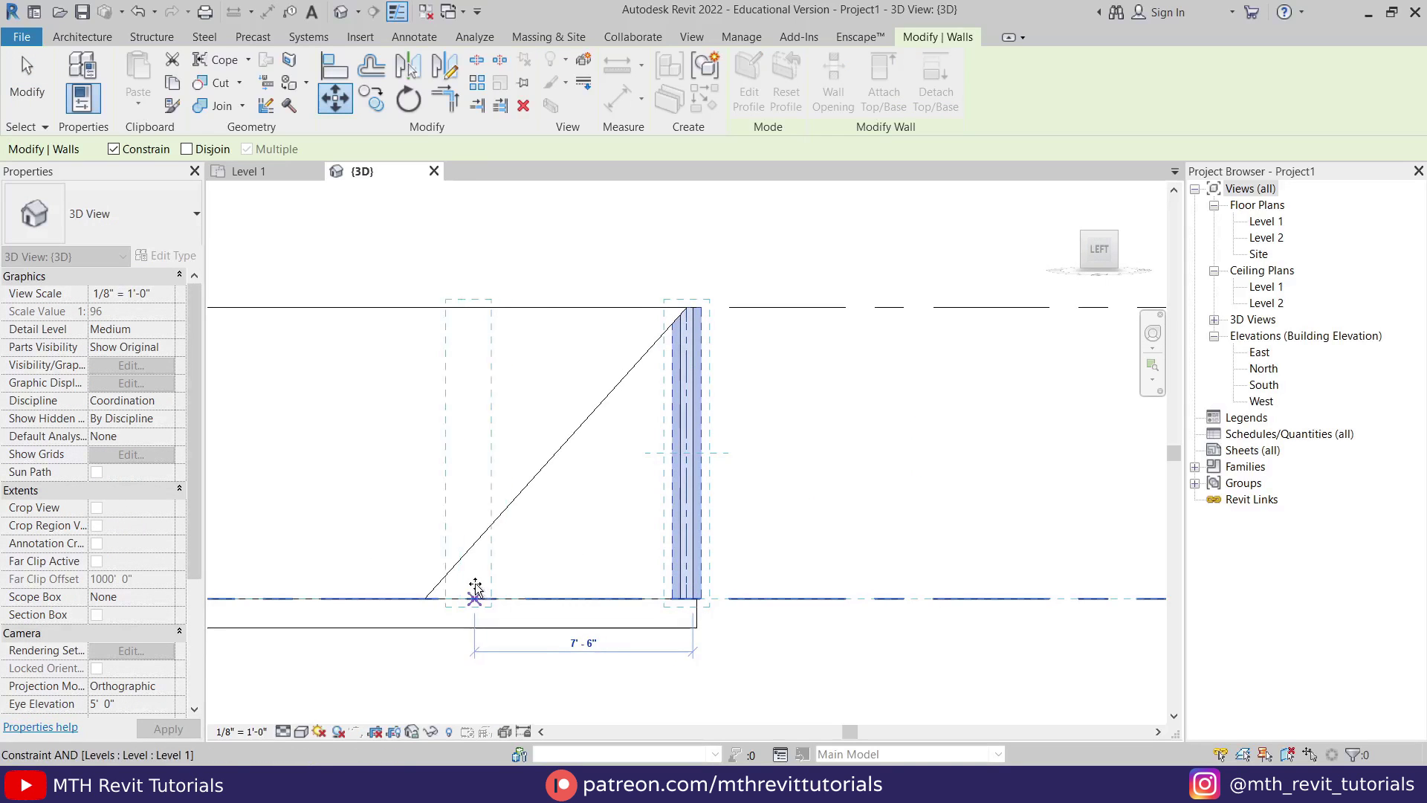
click(424, 598)
click(656, 471)
scroll(657, 467, down, 2)
shift+middle_drag(656, 471, 561, 560)
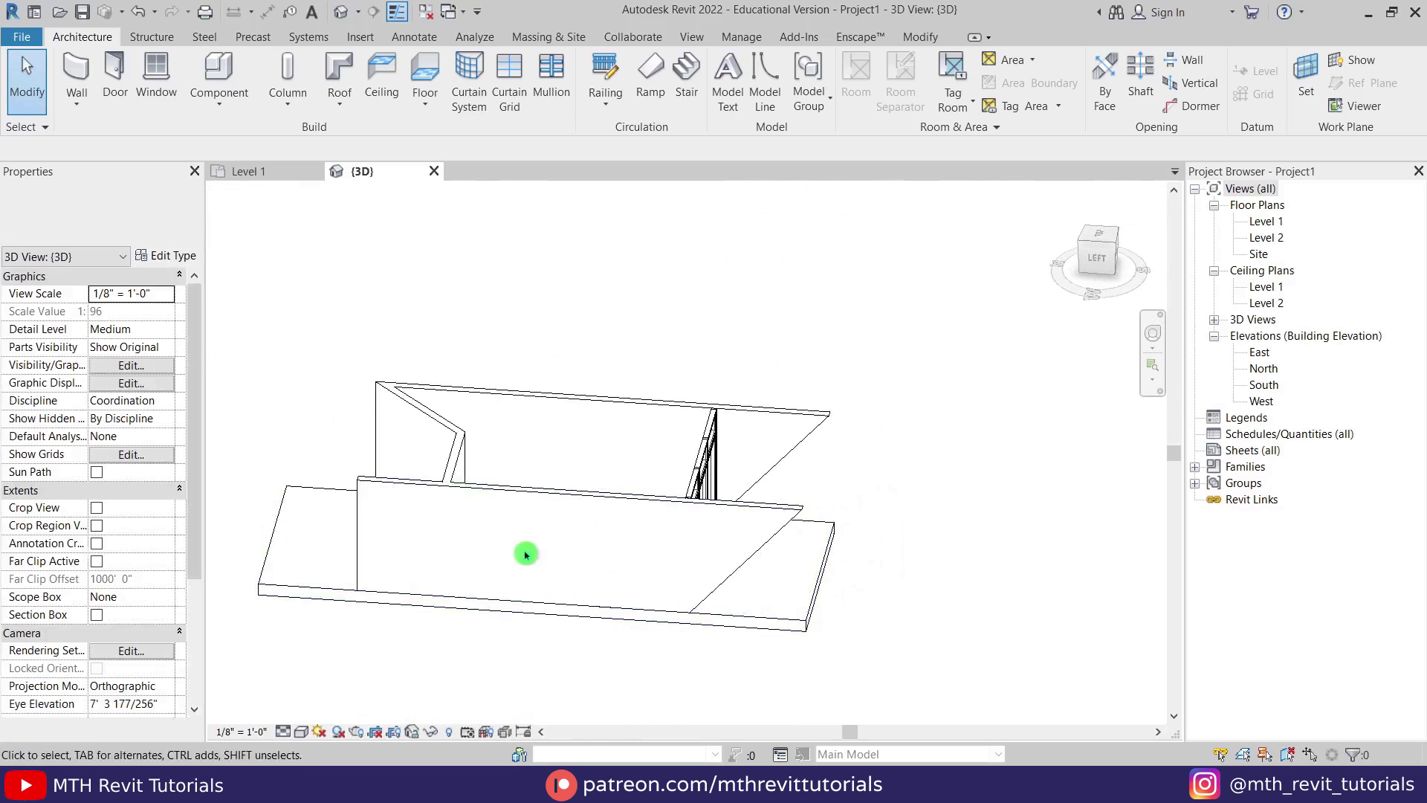
Copy the floor and paste it aligned to Level 2 as the upper slab
shift+middle_drag(421, 478, 560, 548)
scroll(561, 547, up, 1)
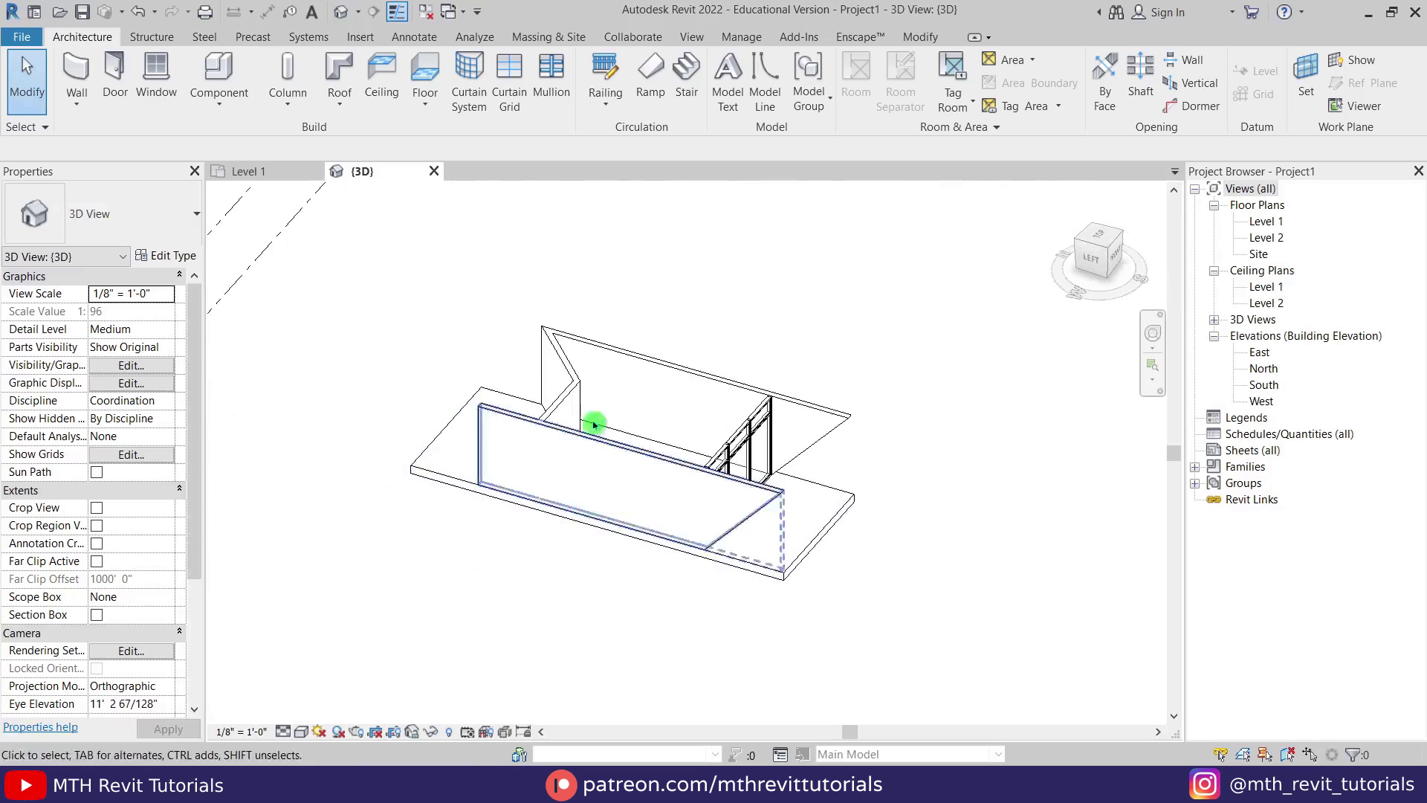
middle_drag(596, 445, 564, 515)
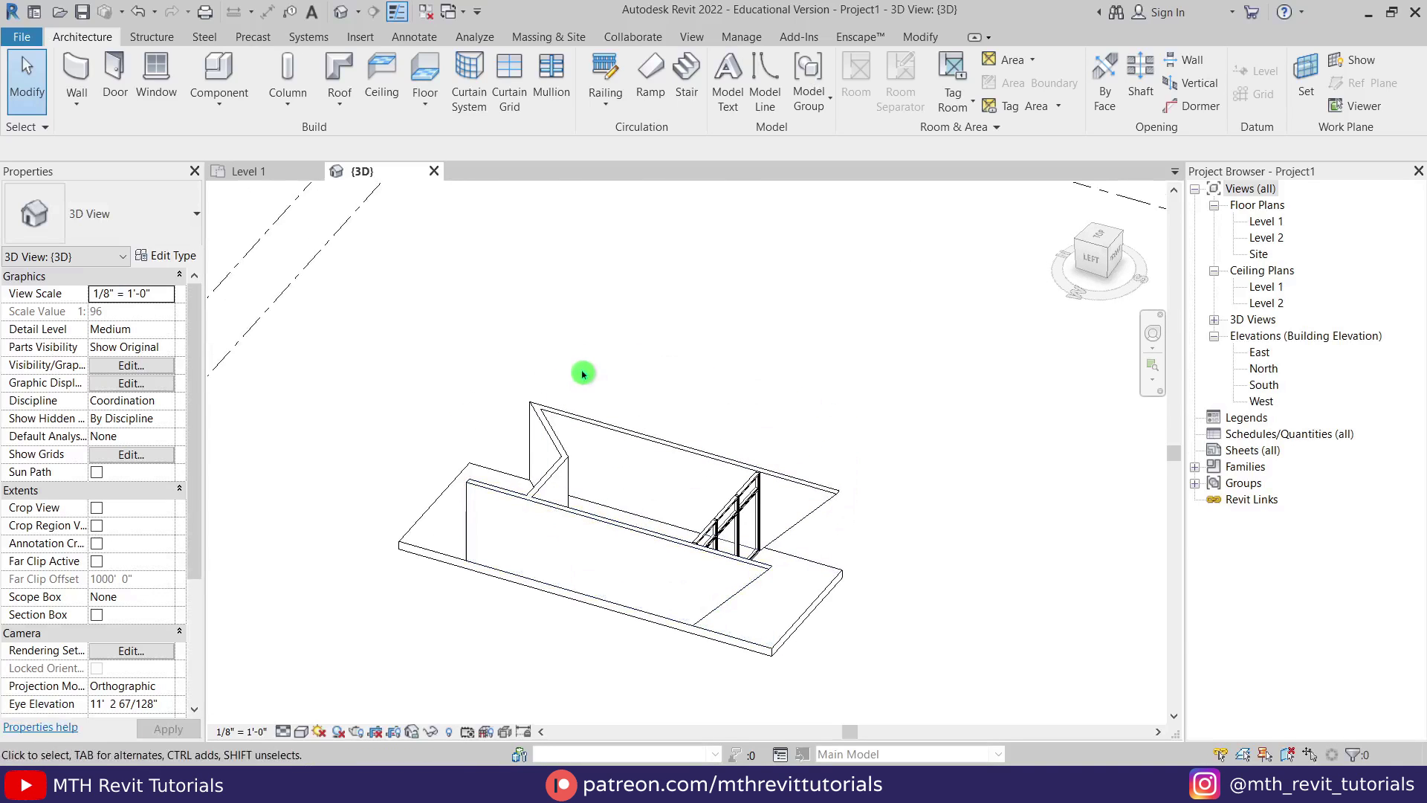
shift+middle_drag(639, 381, 647, 446)
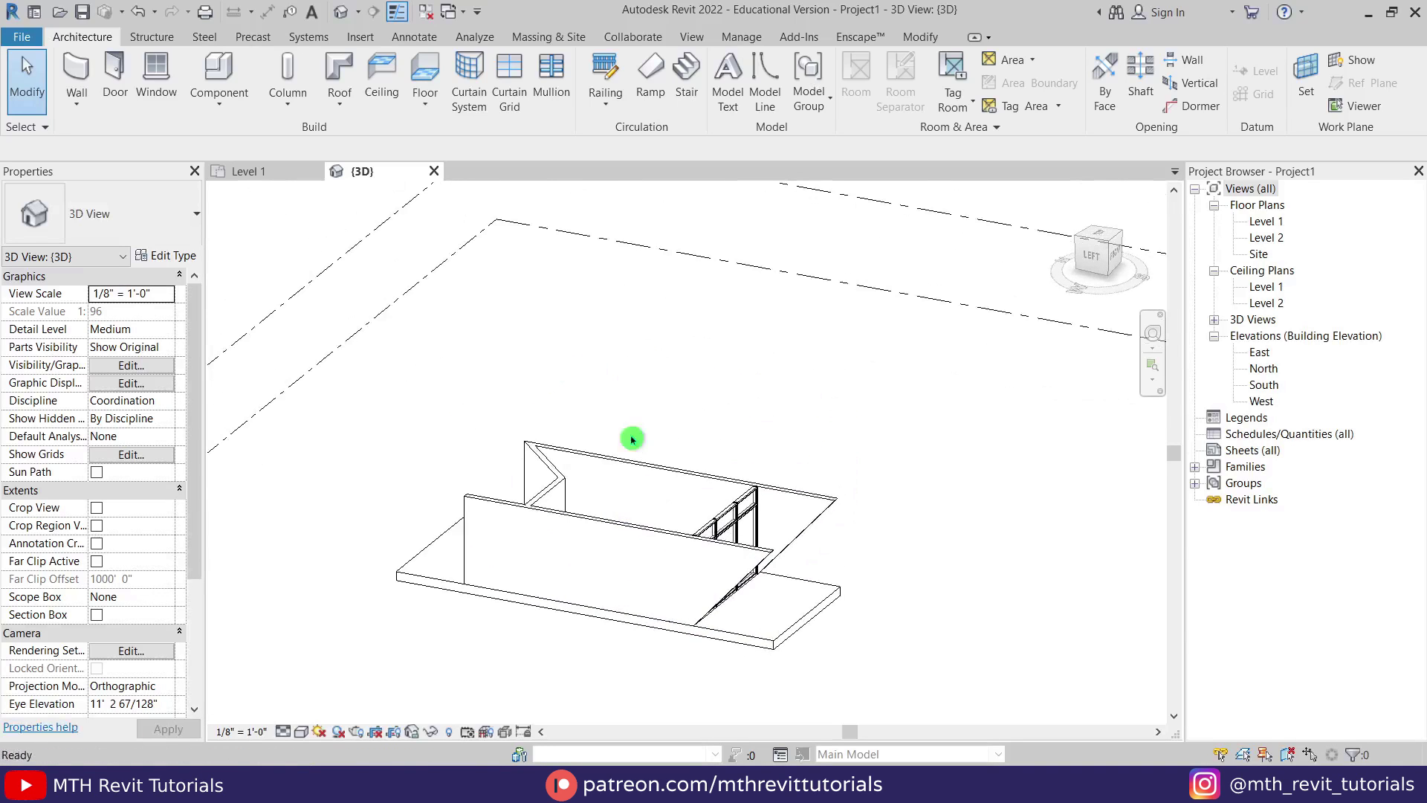
click(803, 628)
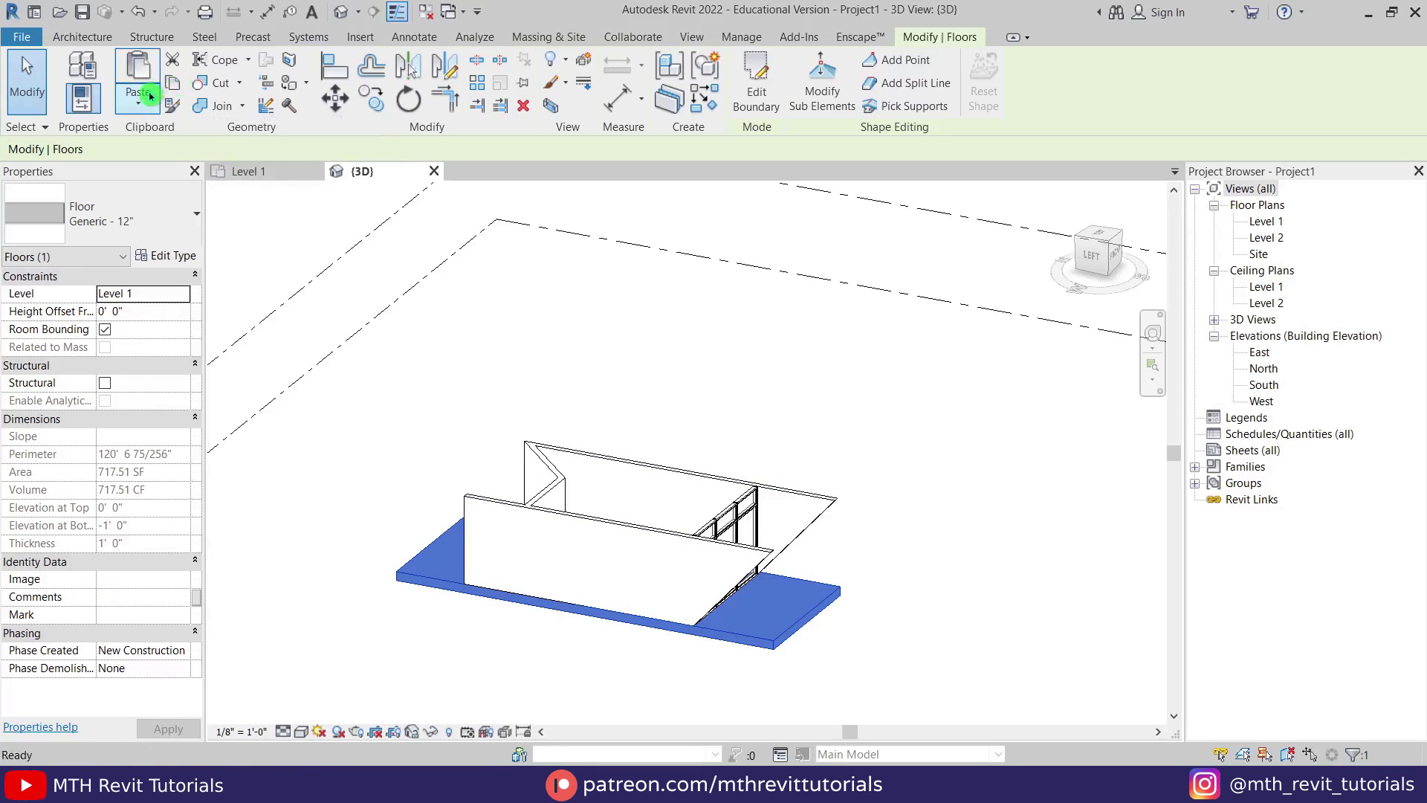
click(149, 100)
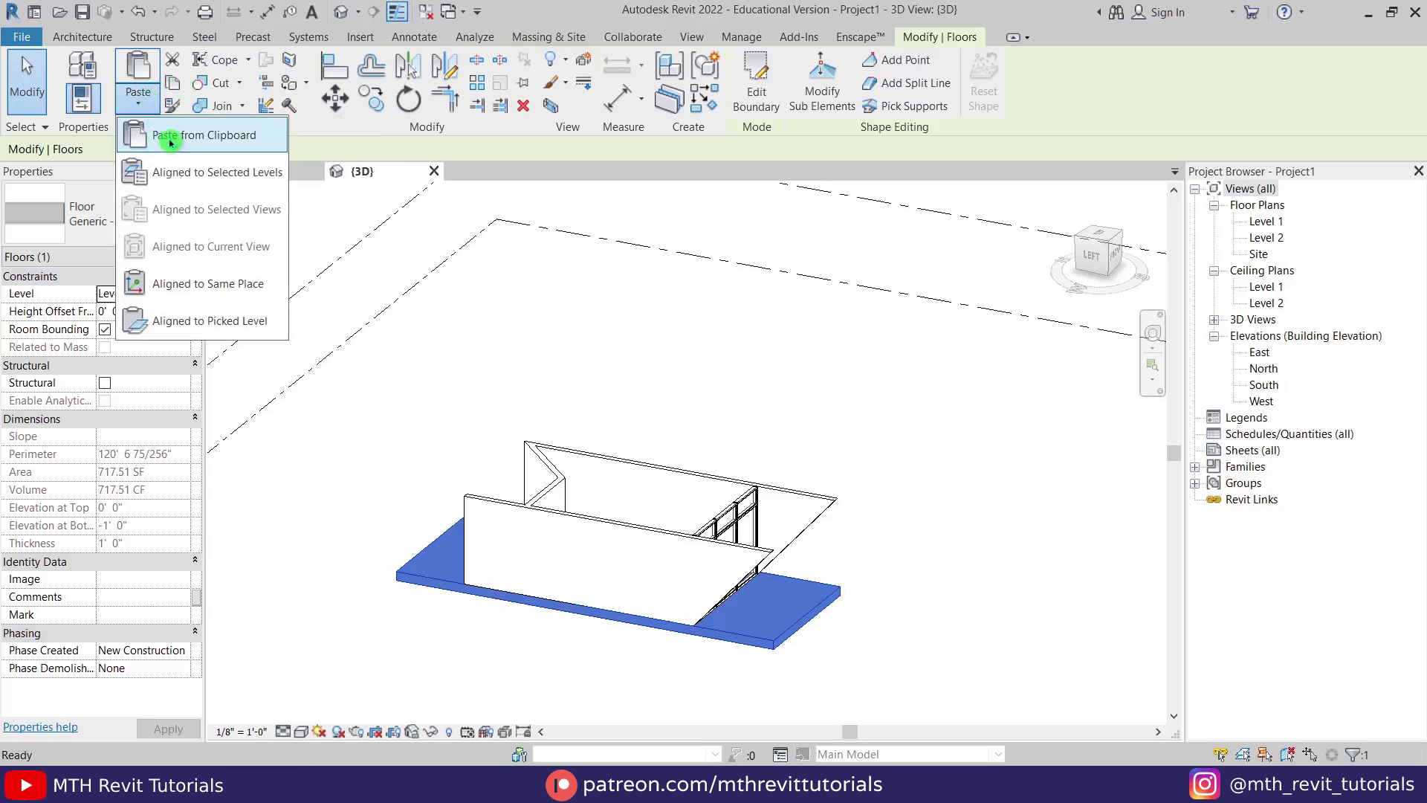
click(242, 173)
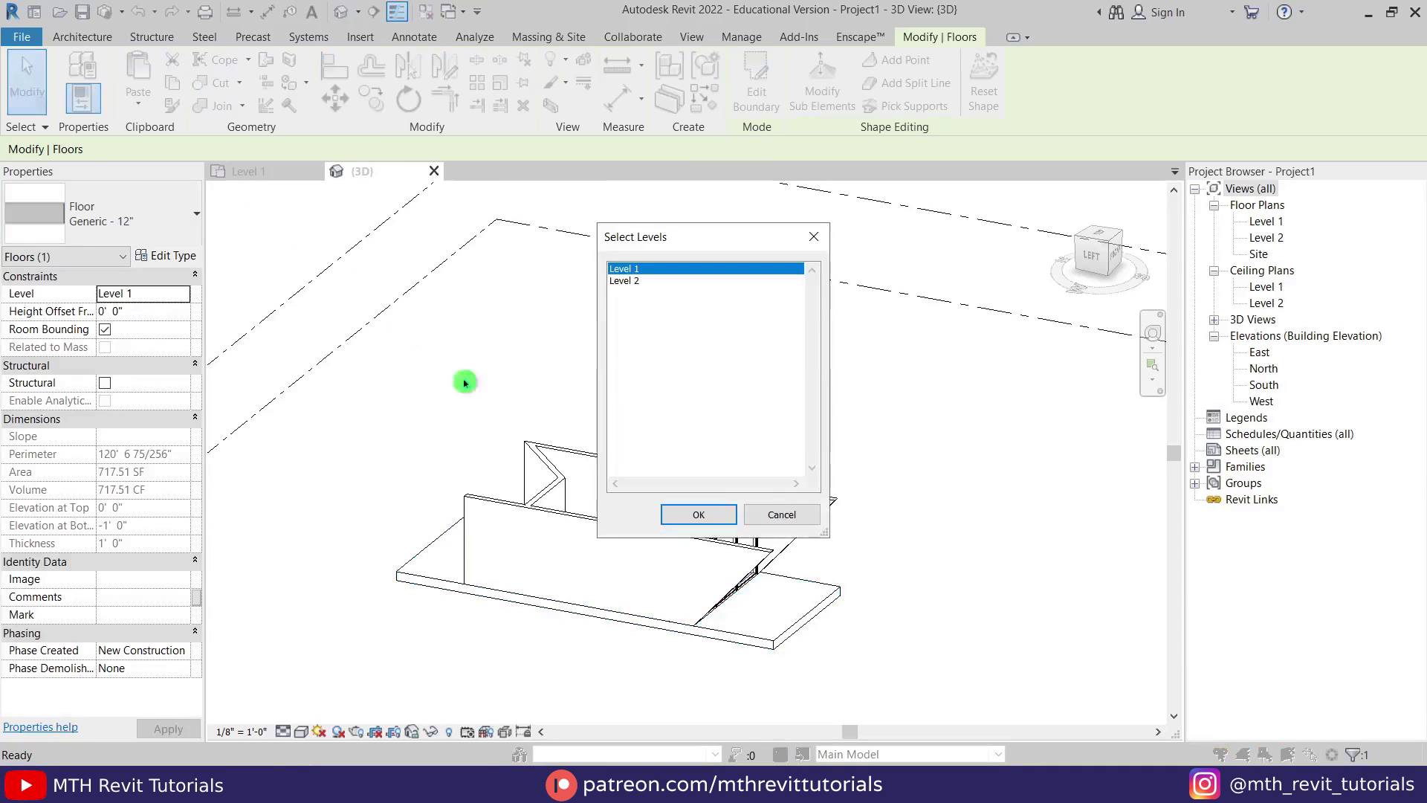
click(628, 282)
click(715, 512)
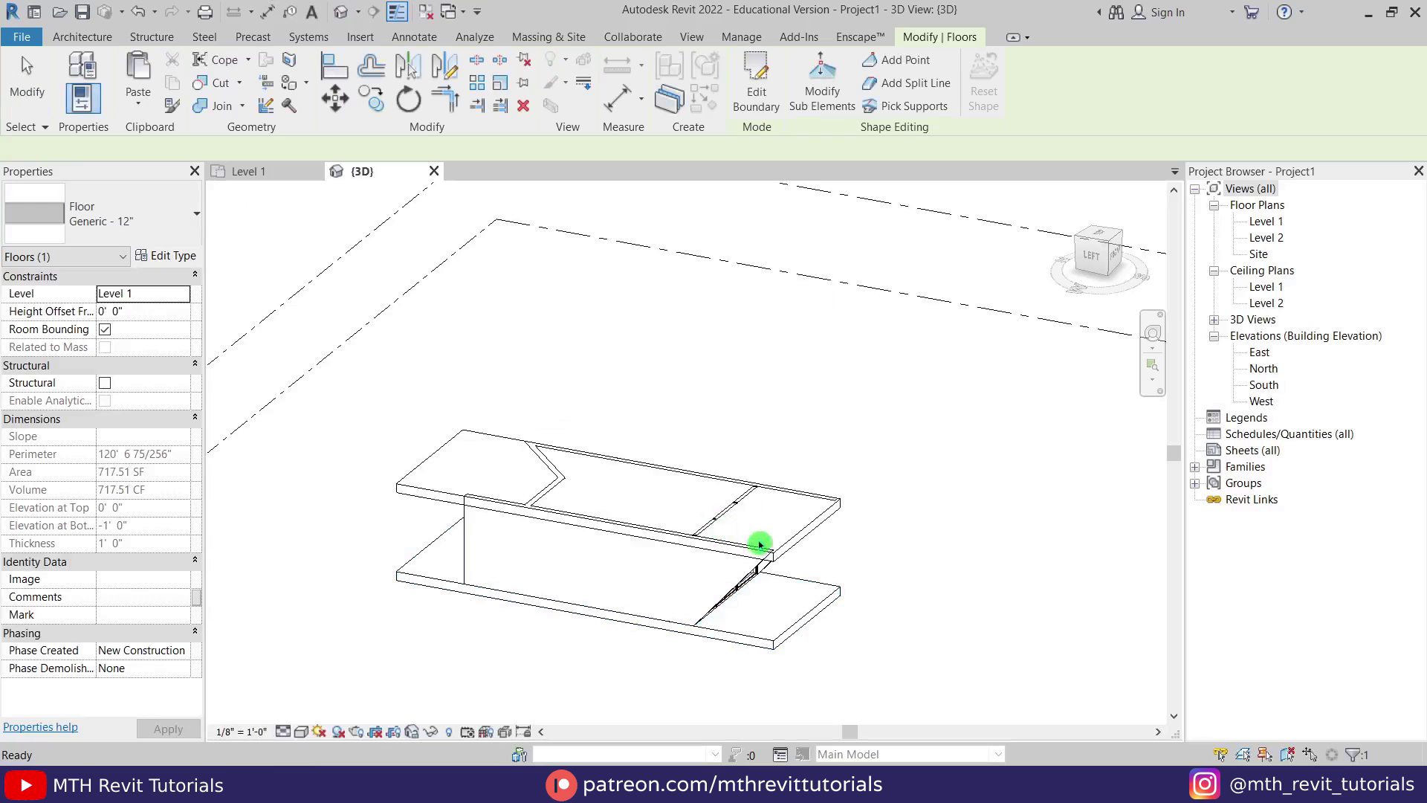
click(853, 550)
Attach the top of the storefront curtain wall to the upper floor, deleting the mullions that cannot be created
shift+middle_drag(771, 577, 765, 538)
click(786, 555)
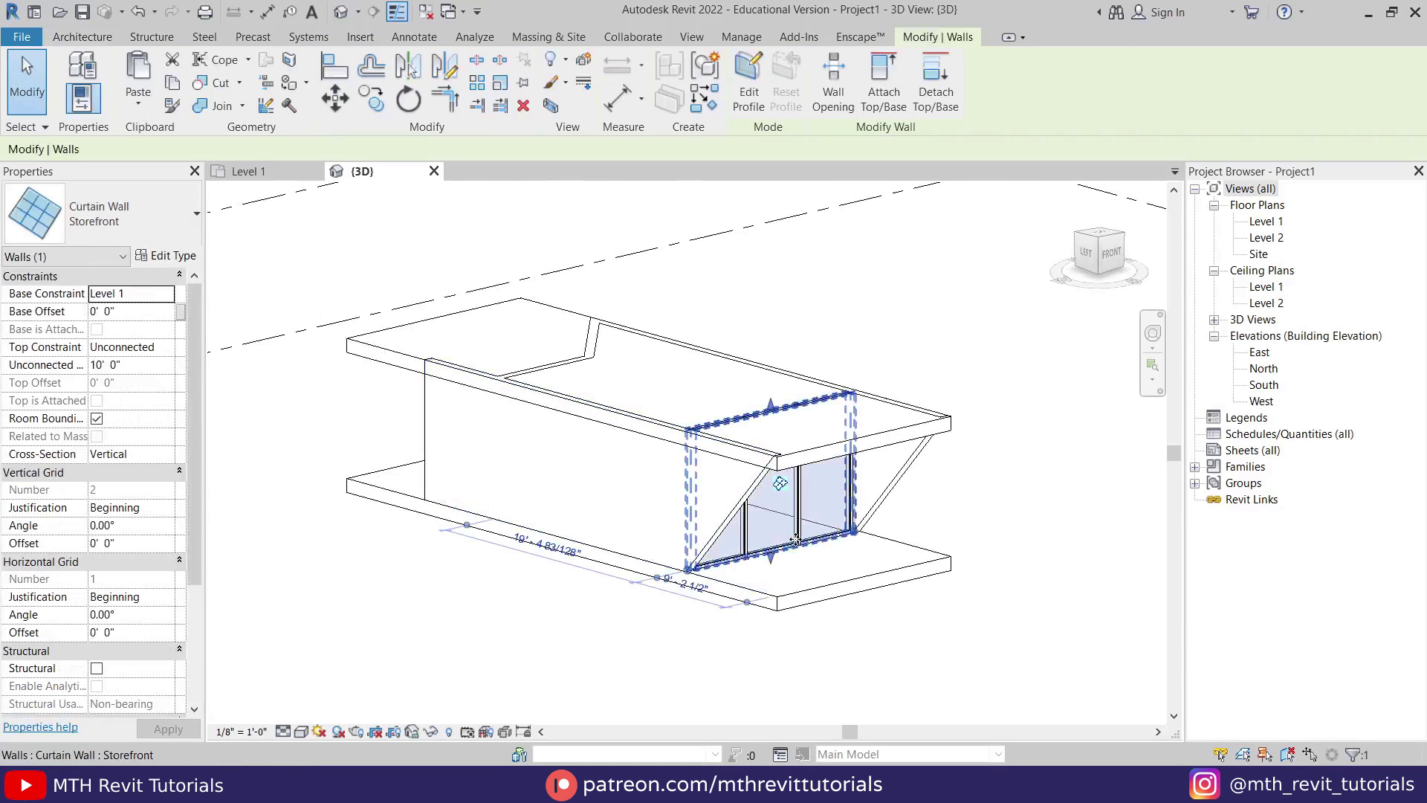
click(877, 109)
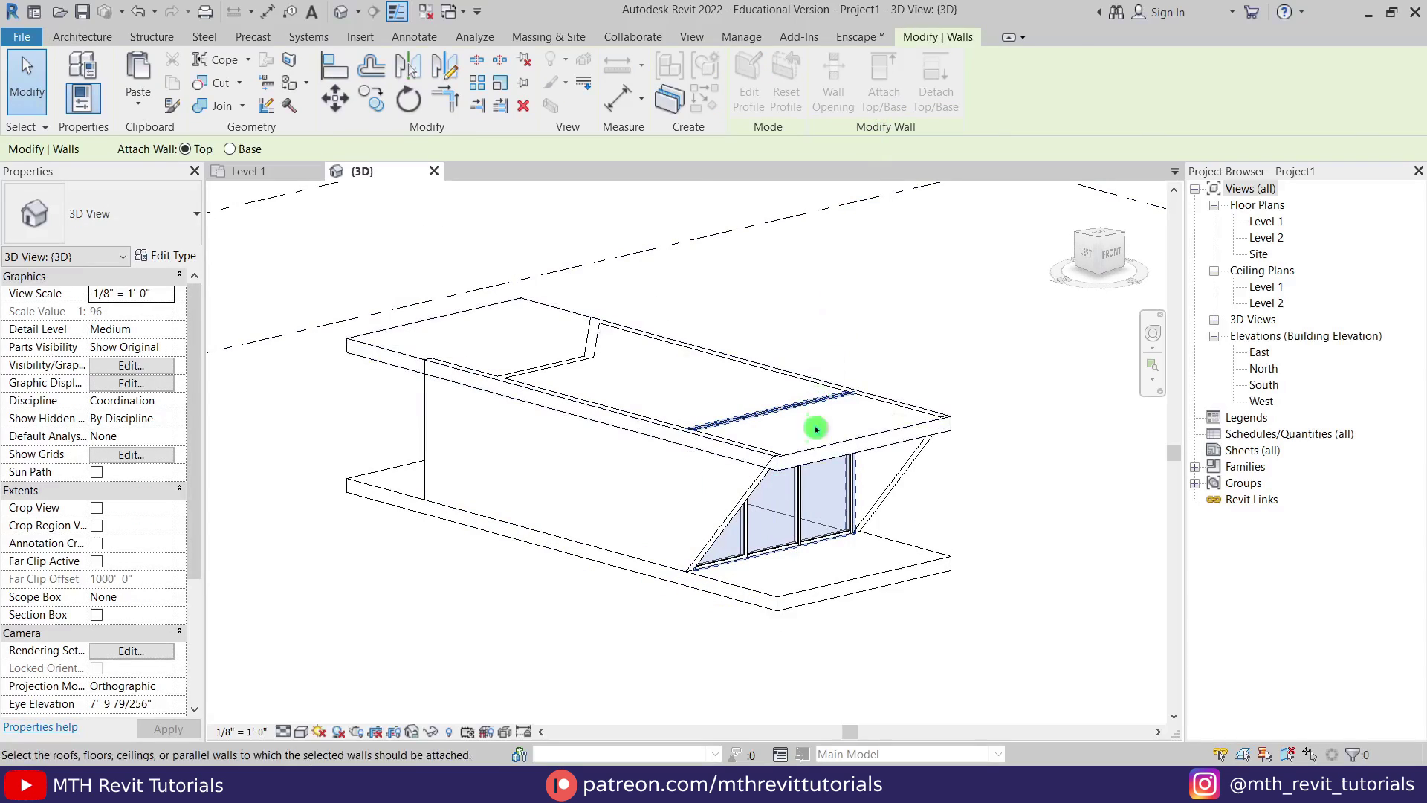
click(812, 463)
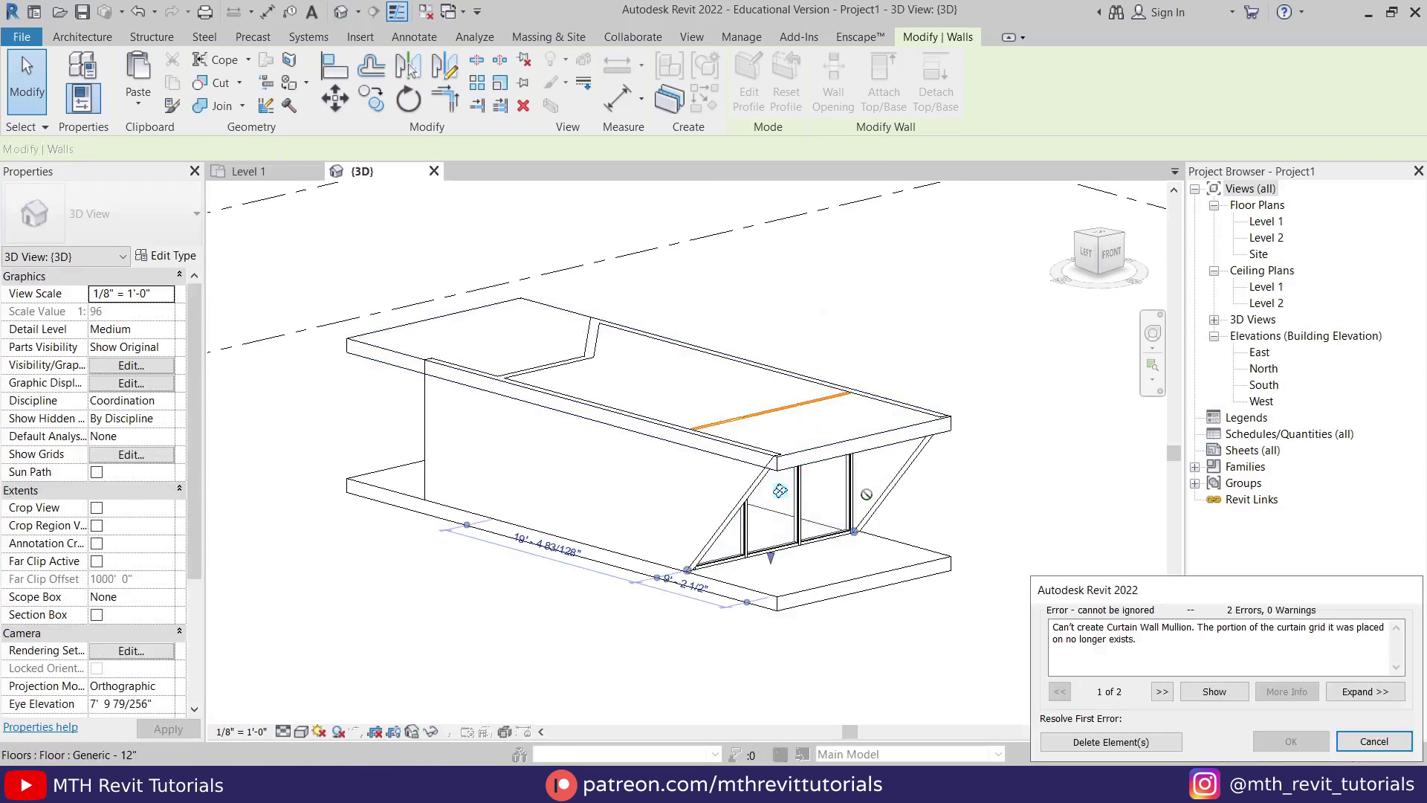
click(1115, 742)
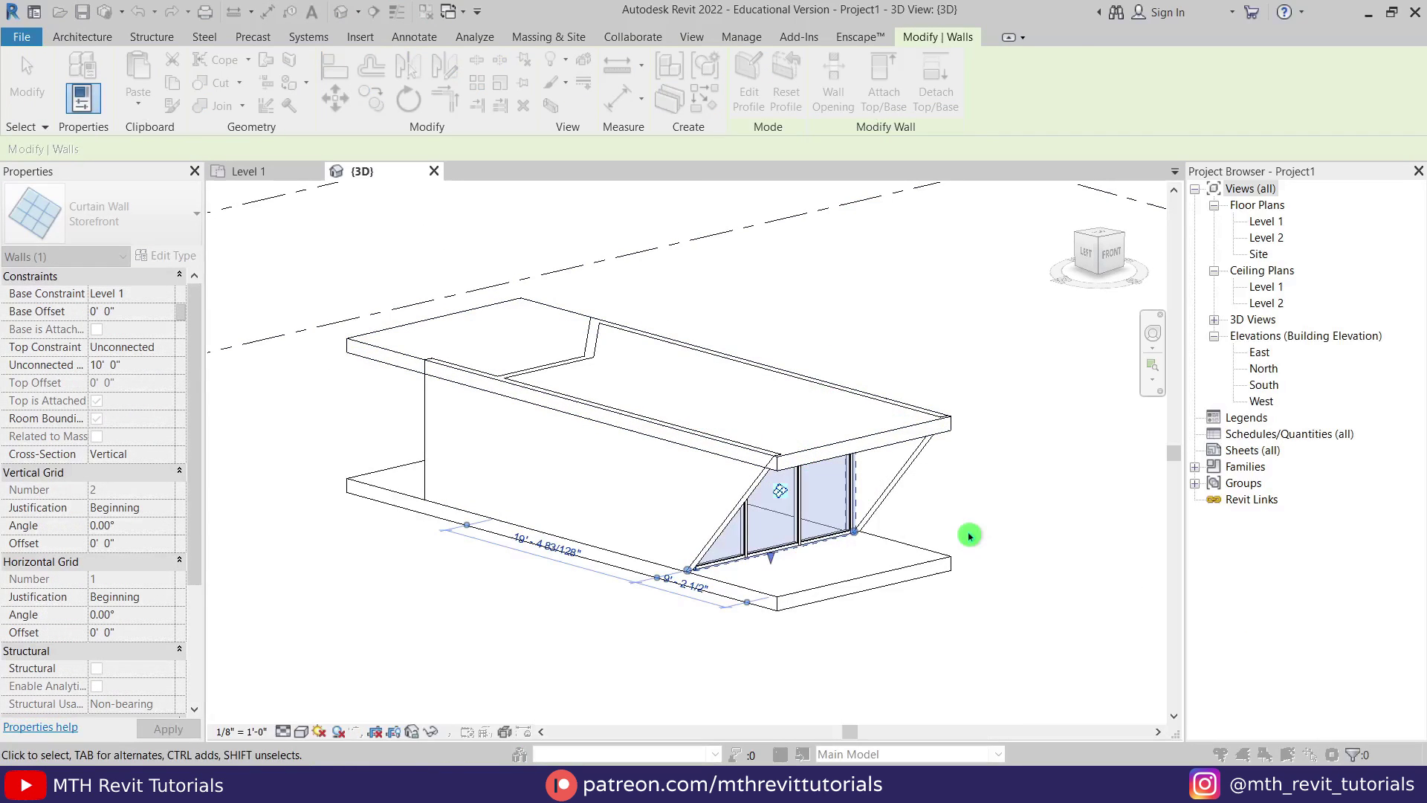
click(968, 534)
Attach the tops of the horizontal and angled north walls to the upper floor
shift+middle_drag(733, 532, 744, 565)
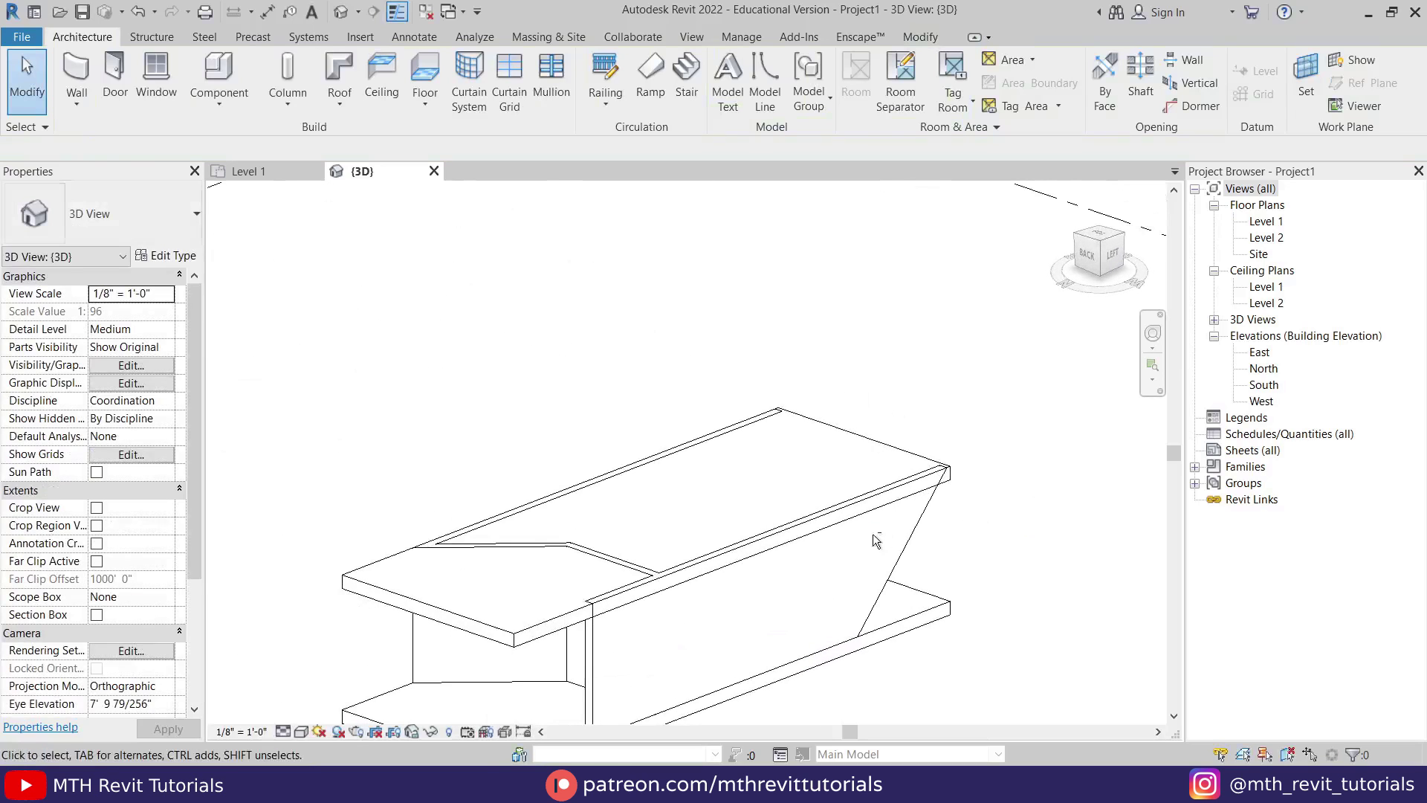
click(615, 564)
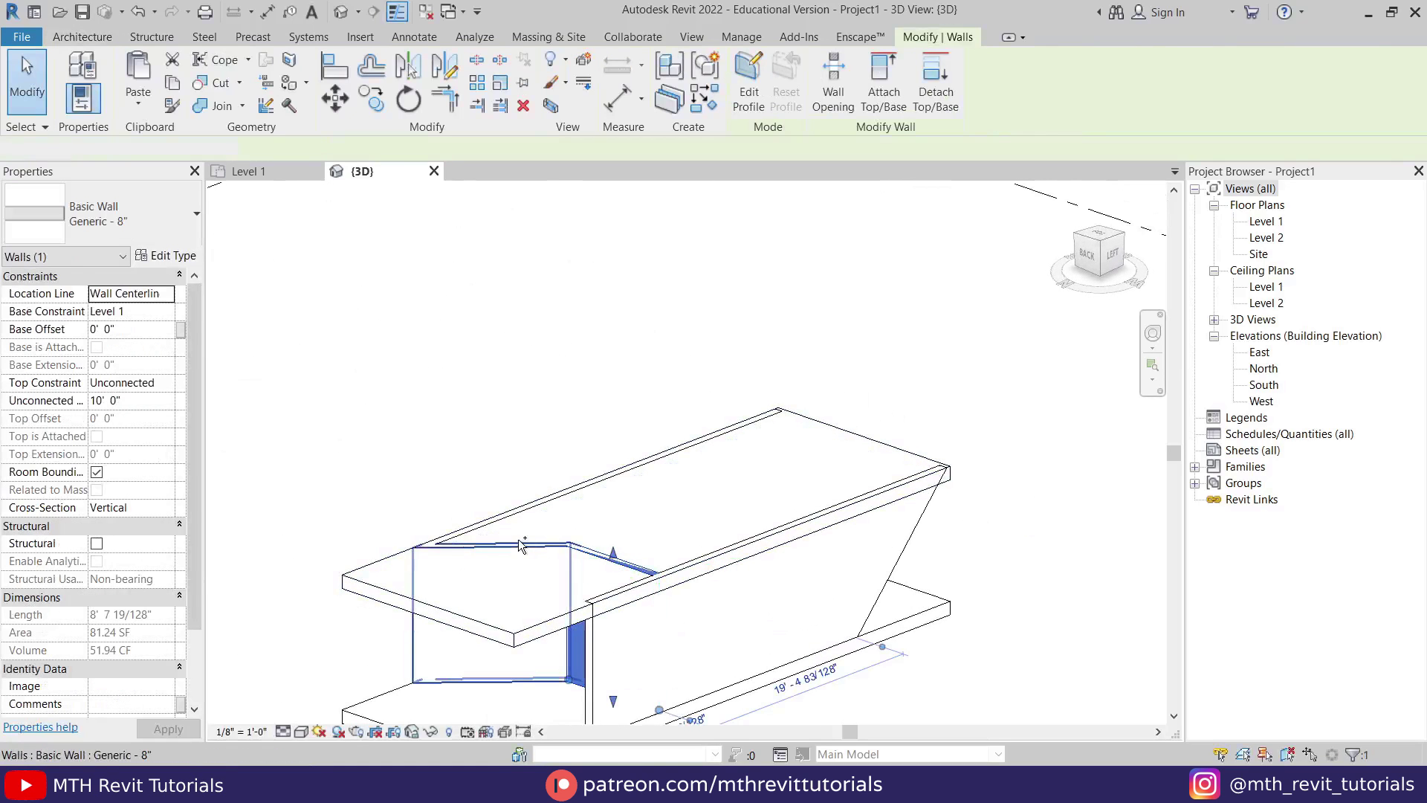
ctrl+click(530, 560)
click(871, 112)
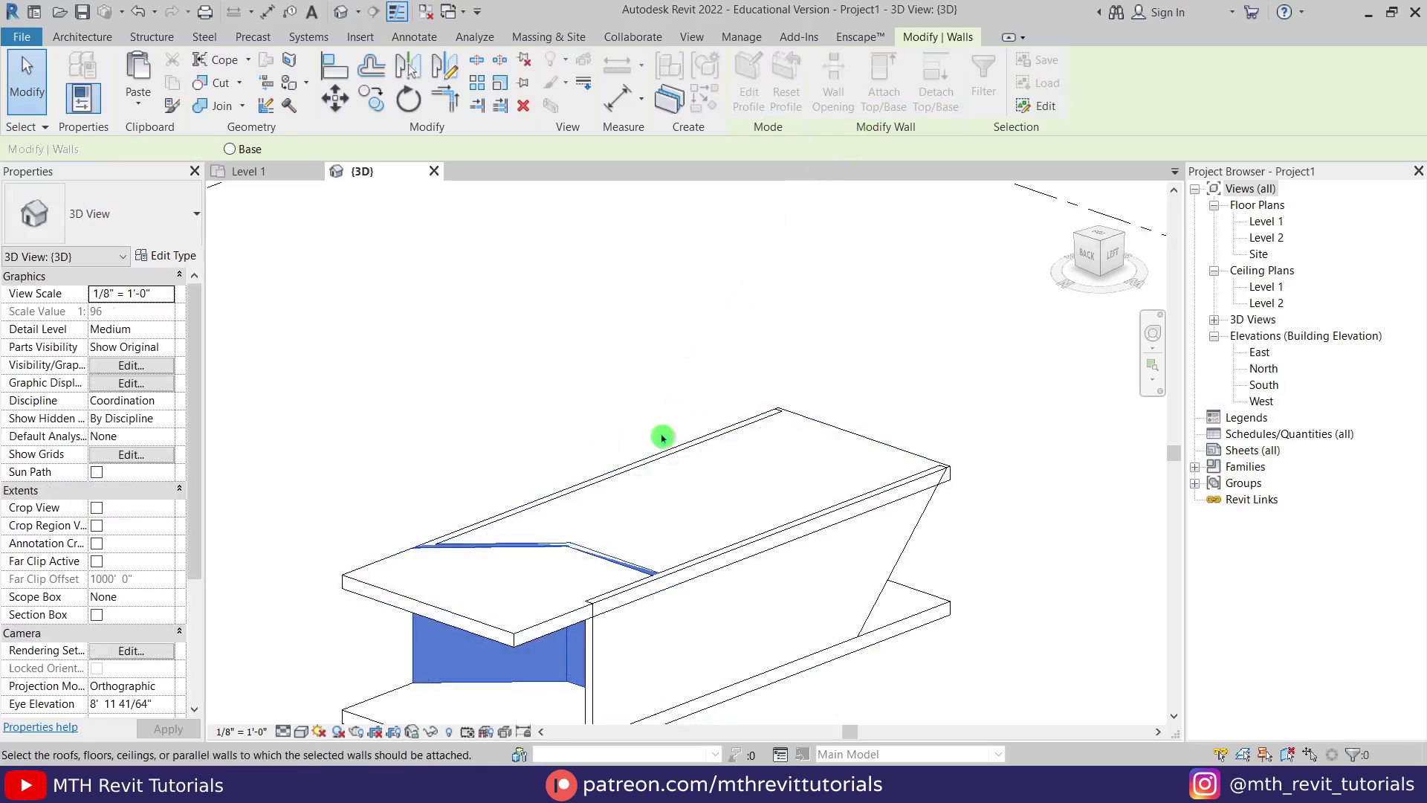
click(527, 645)
click(547, 408)
scroll(547, 409, down, 3)
shift+middle_drag(697, 554, 548, 471)
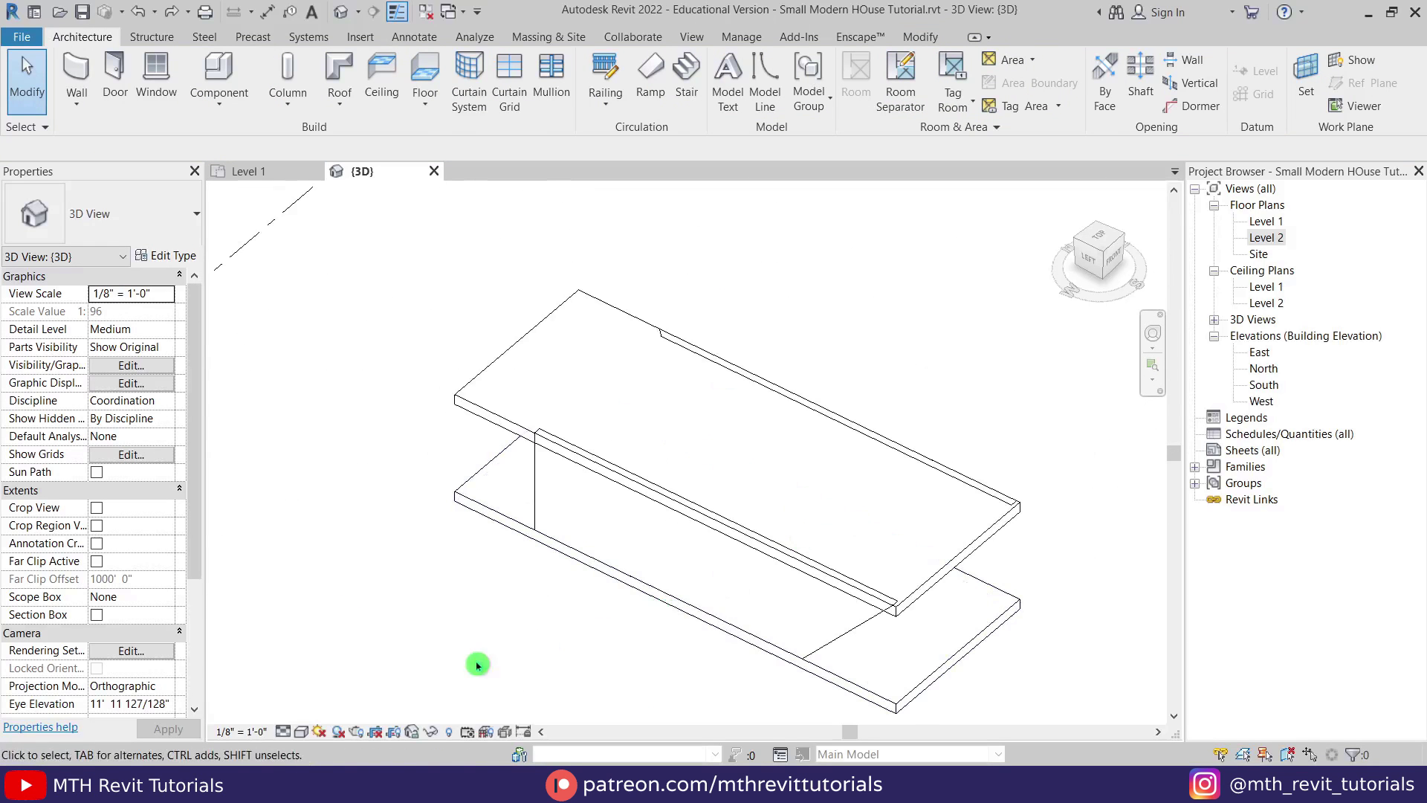
Set the 3D view's detail level to Fine and turn on ambient shadows in its graphic display options
click(286, 731)
click(305, 712)
click(301, 731)
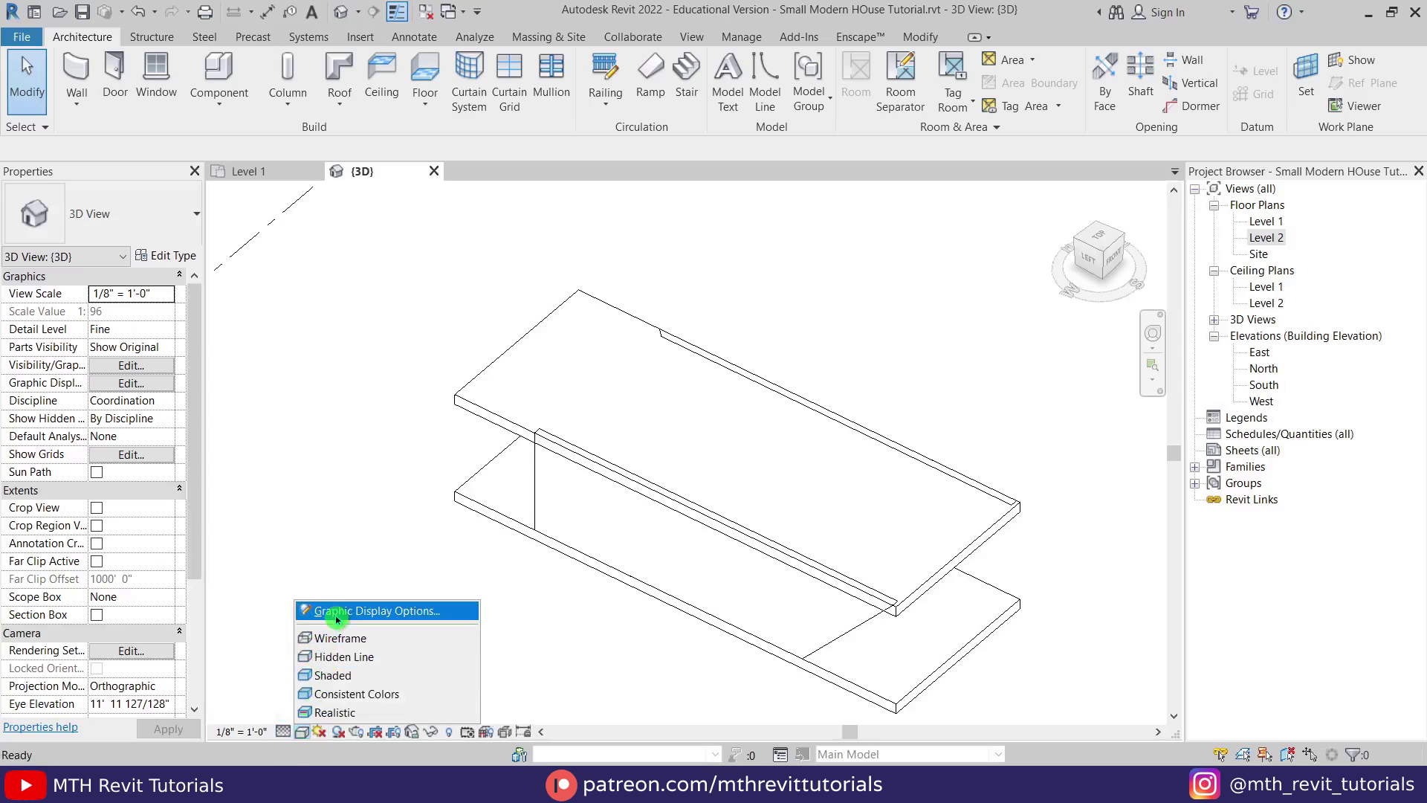
click(325, 611)
click(974, 189)
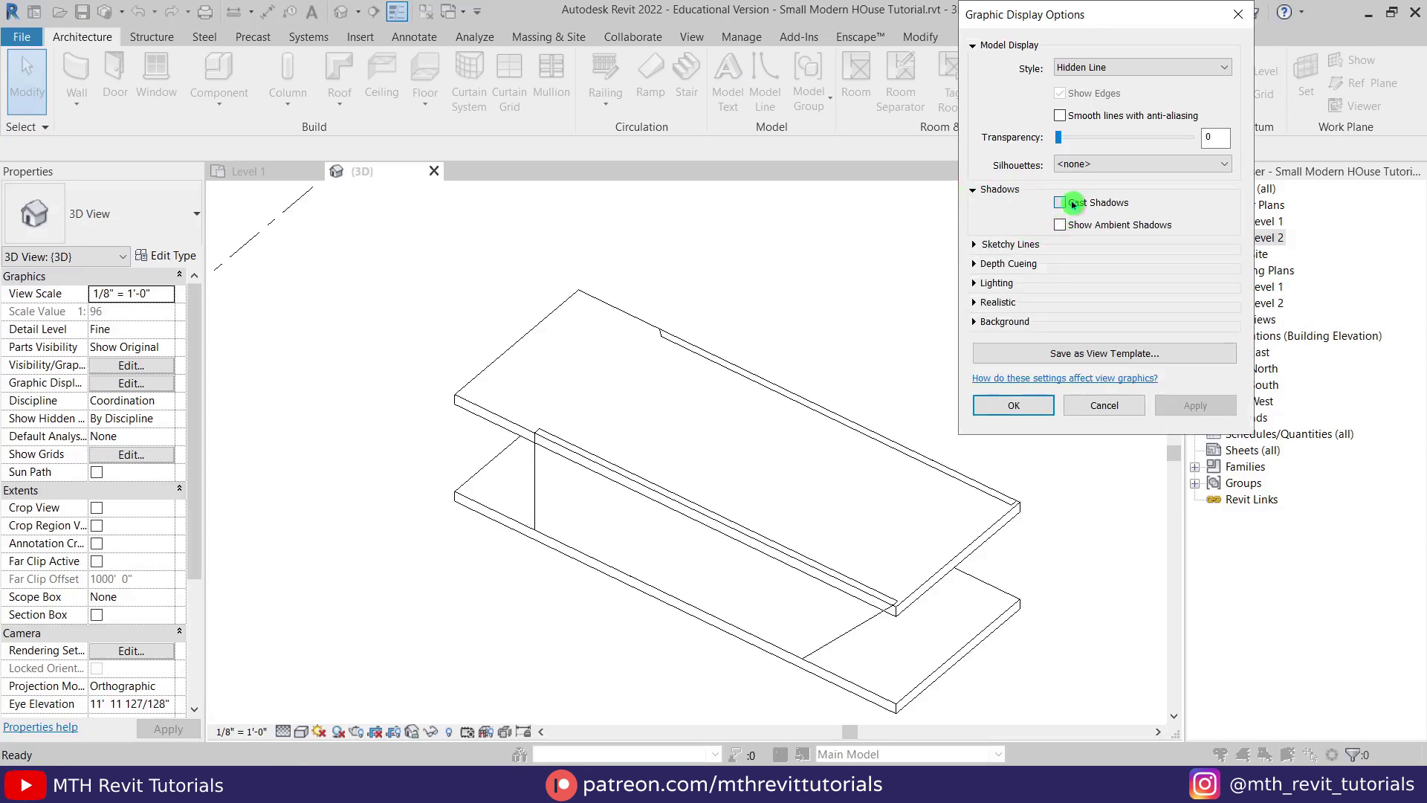
click(974, 283)
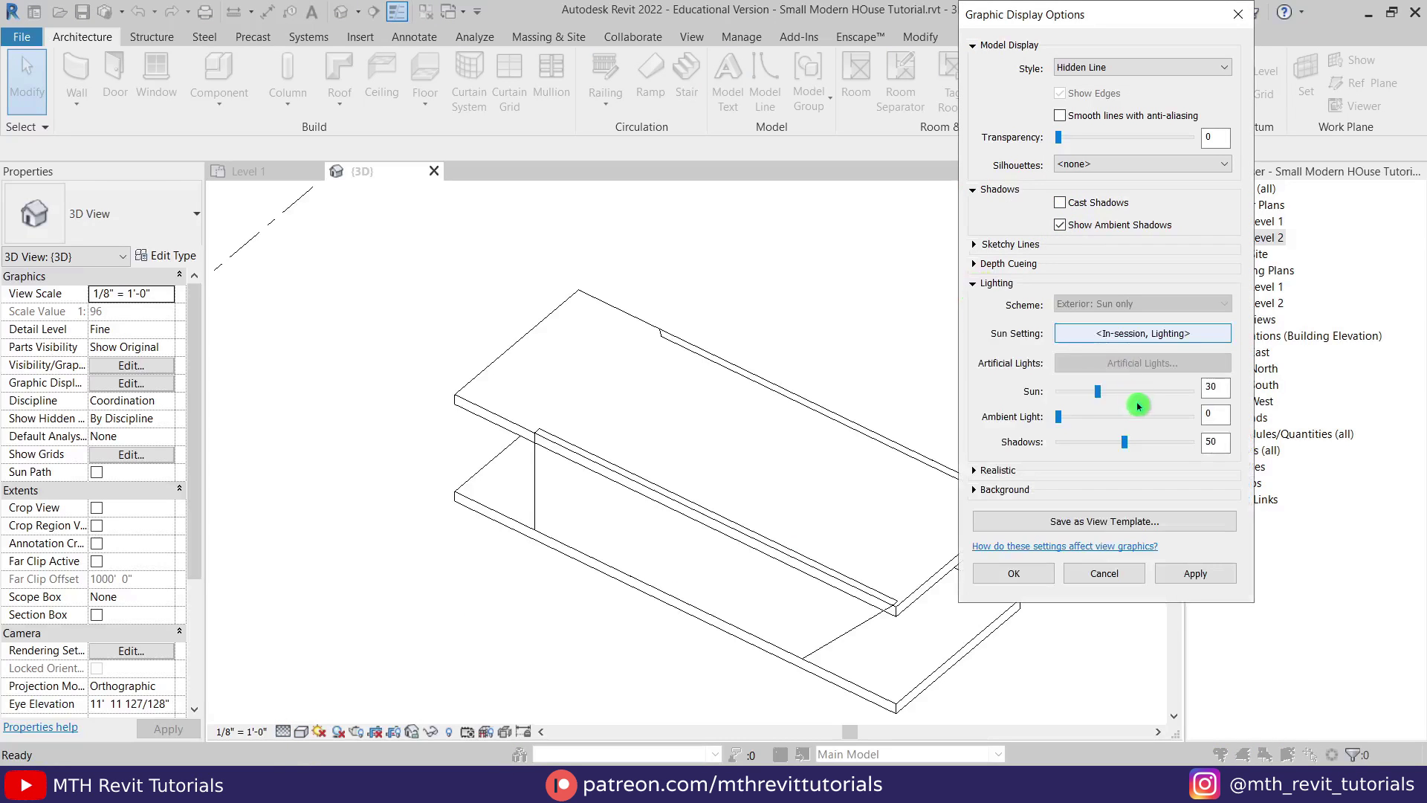
click(1183, 587)
click(1010, 575)
scroll(928, 561, down, 3)
shift+middle_drag(822, 569, 832, 595)
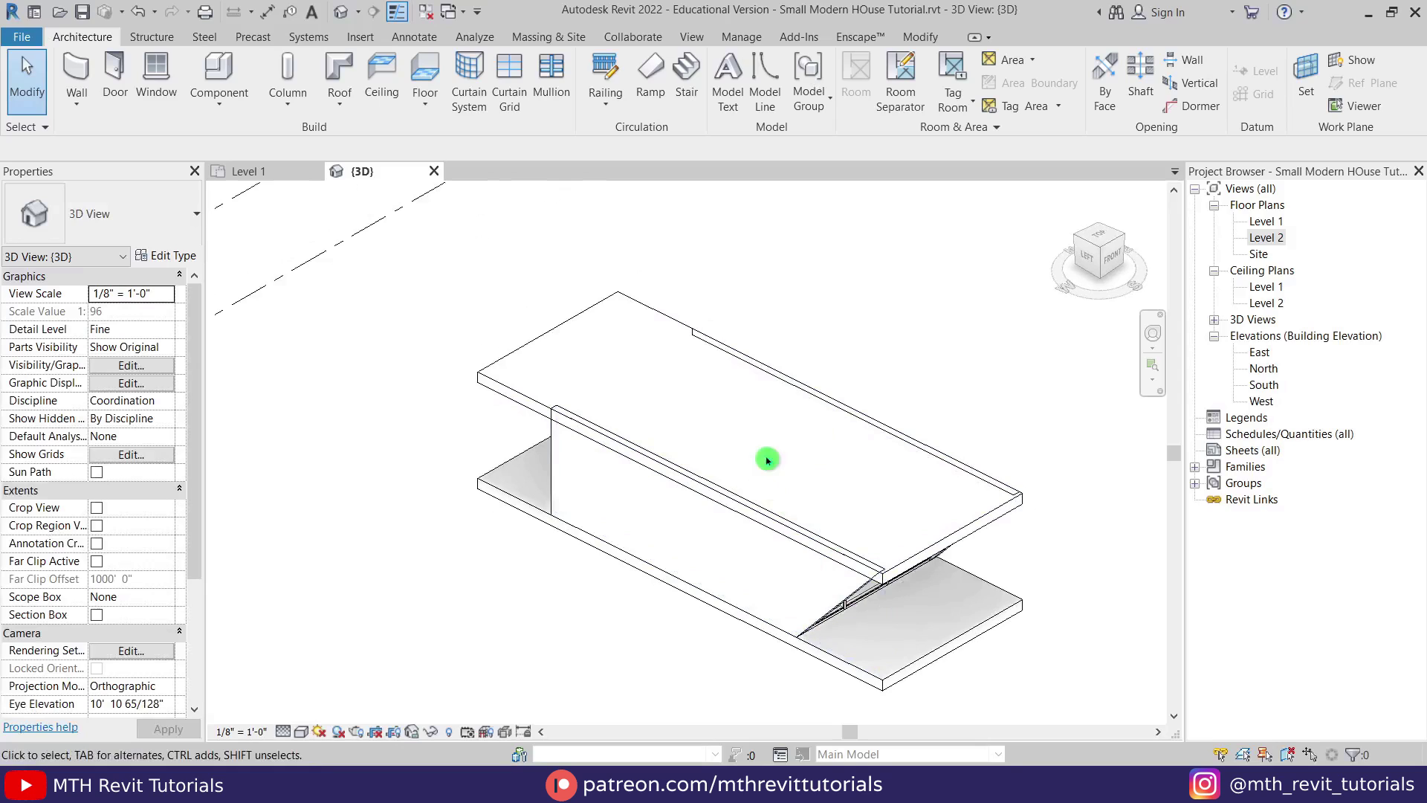
On Level 2, draw a Generic - 8" wall along the upper floor's full west edge, with Finish Face: Exterior as location line
double_click(1261, 241)
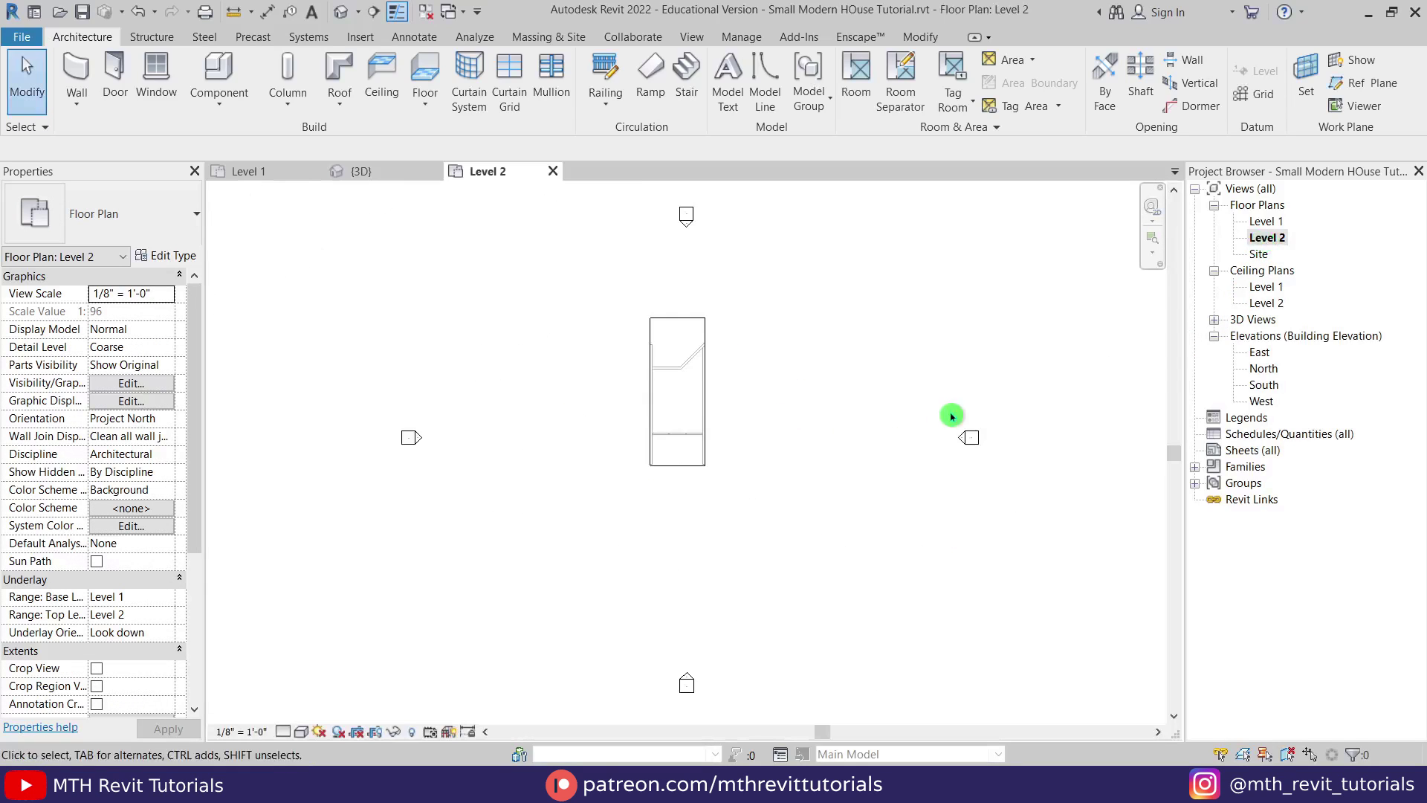
scroll(658, 365, up, 3)
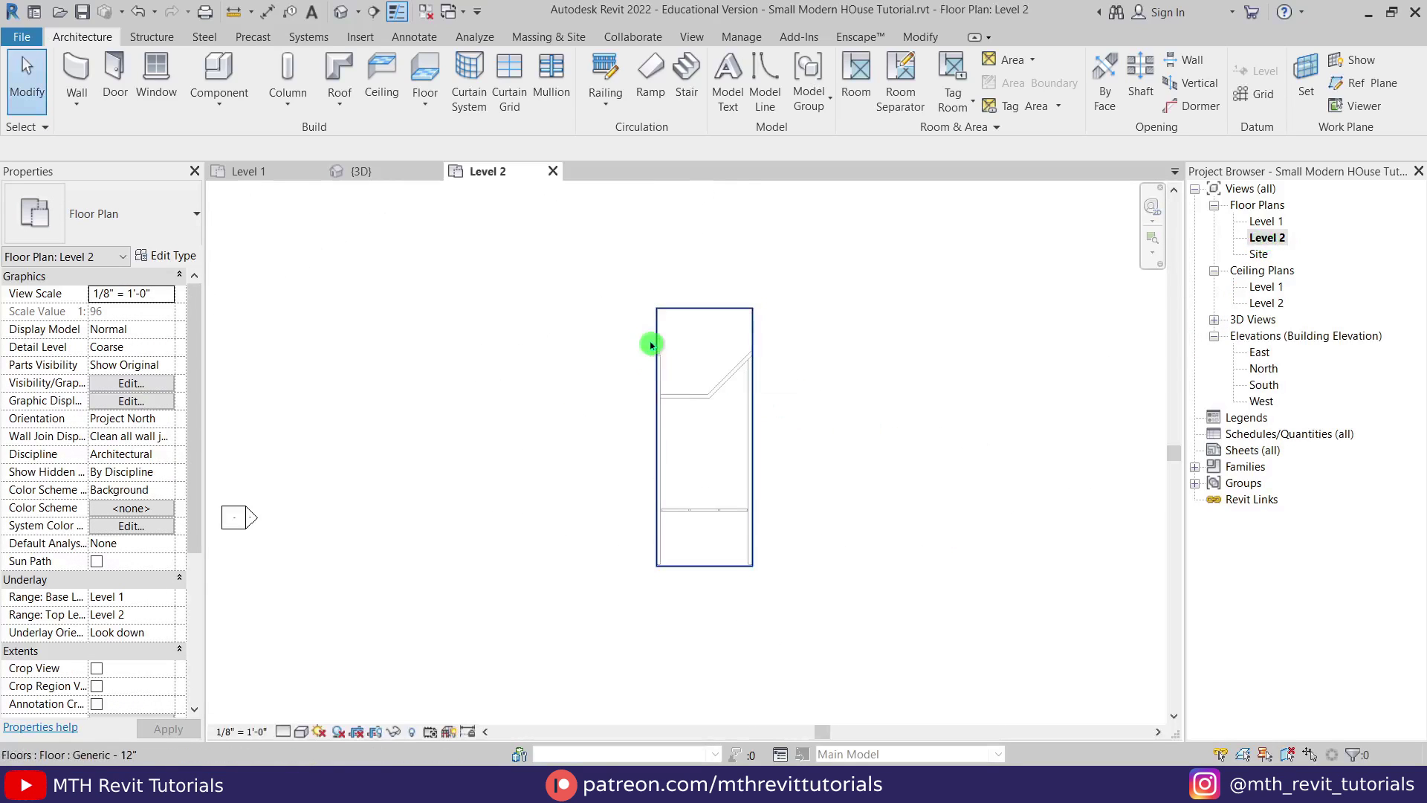
click(72, 71)
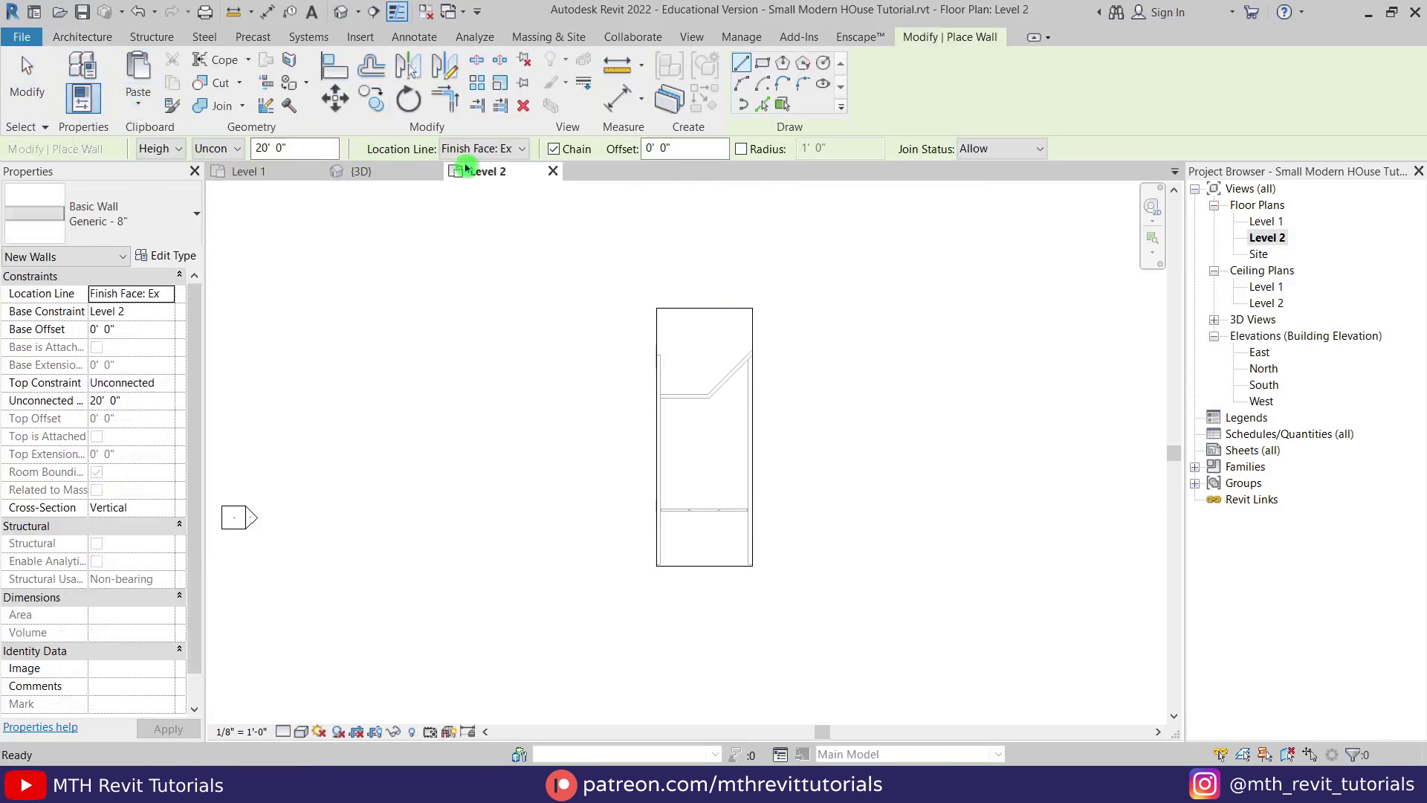
click(513, 149)
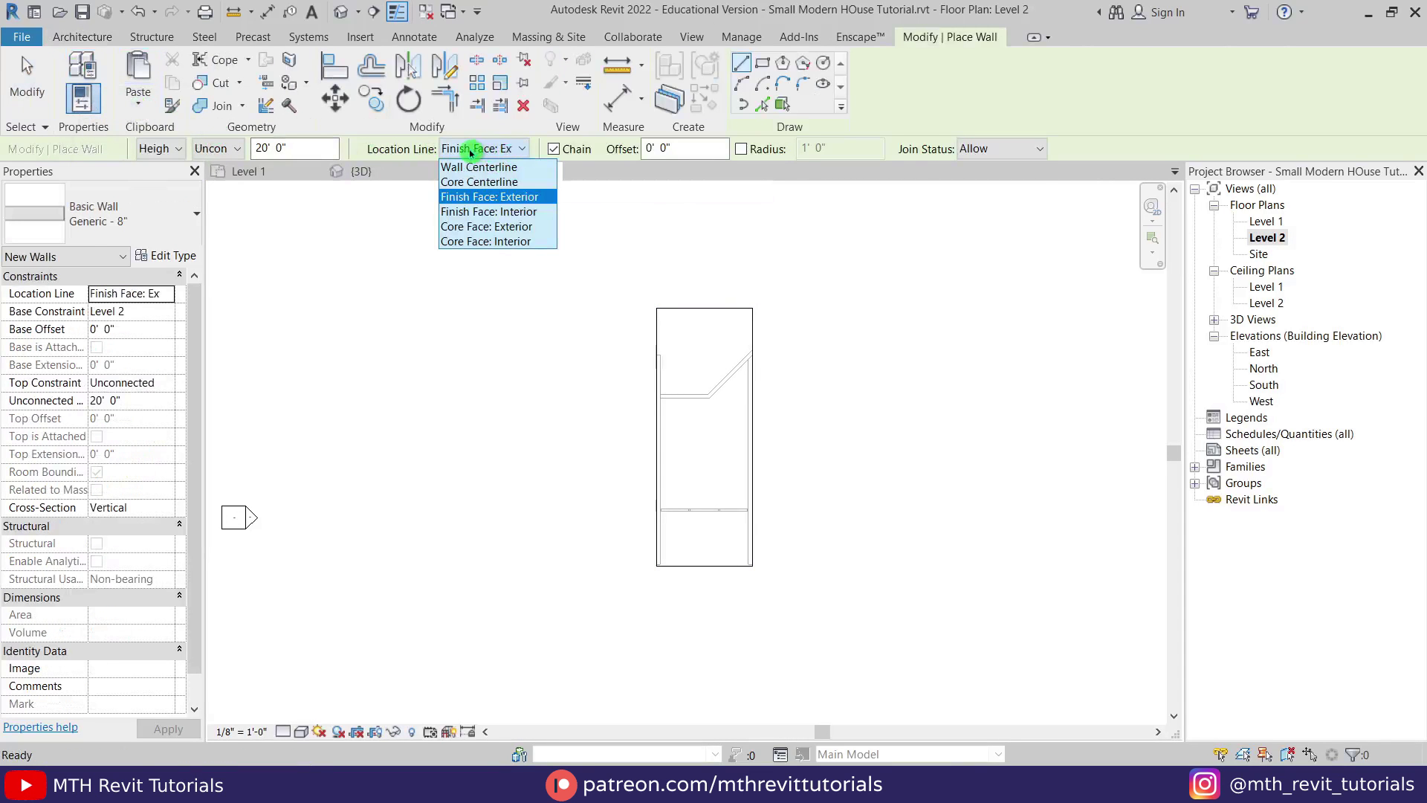
click(535, 196)
scroll(672, 314, up, 2)
click(643, 305)
middle_drag(630, 552, 664, 499)
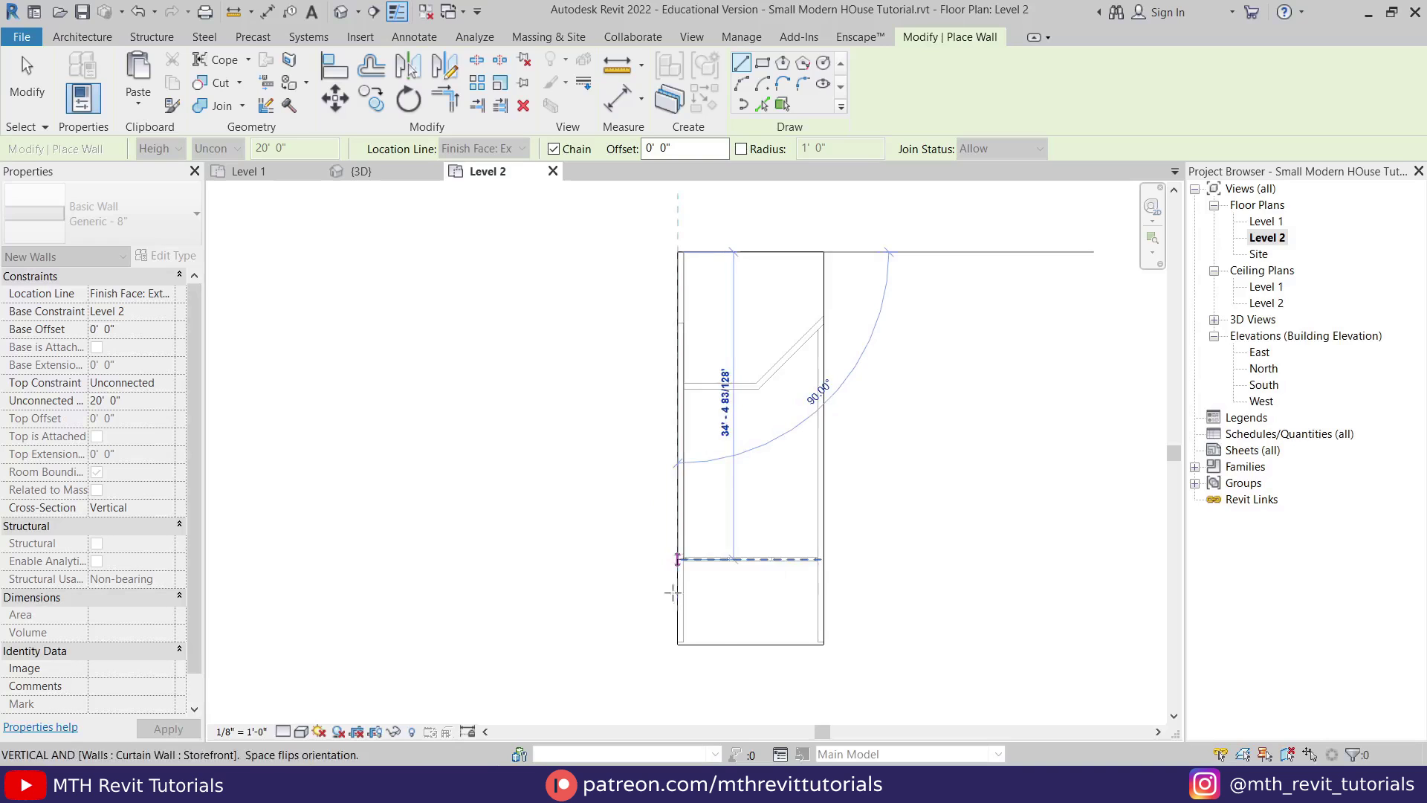
click(676, 640)
key(Escape)
key(Escape)
Set the unconnected height of the new Level 2 west wall to 14'
click(399, 173)
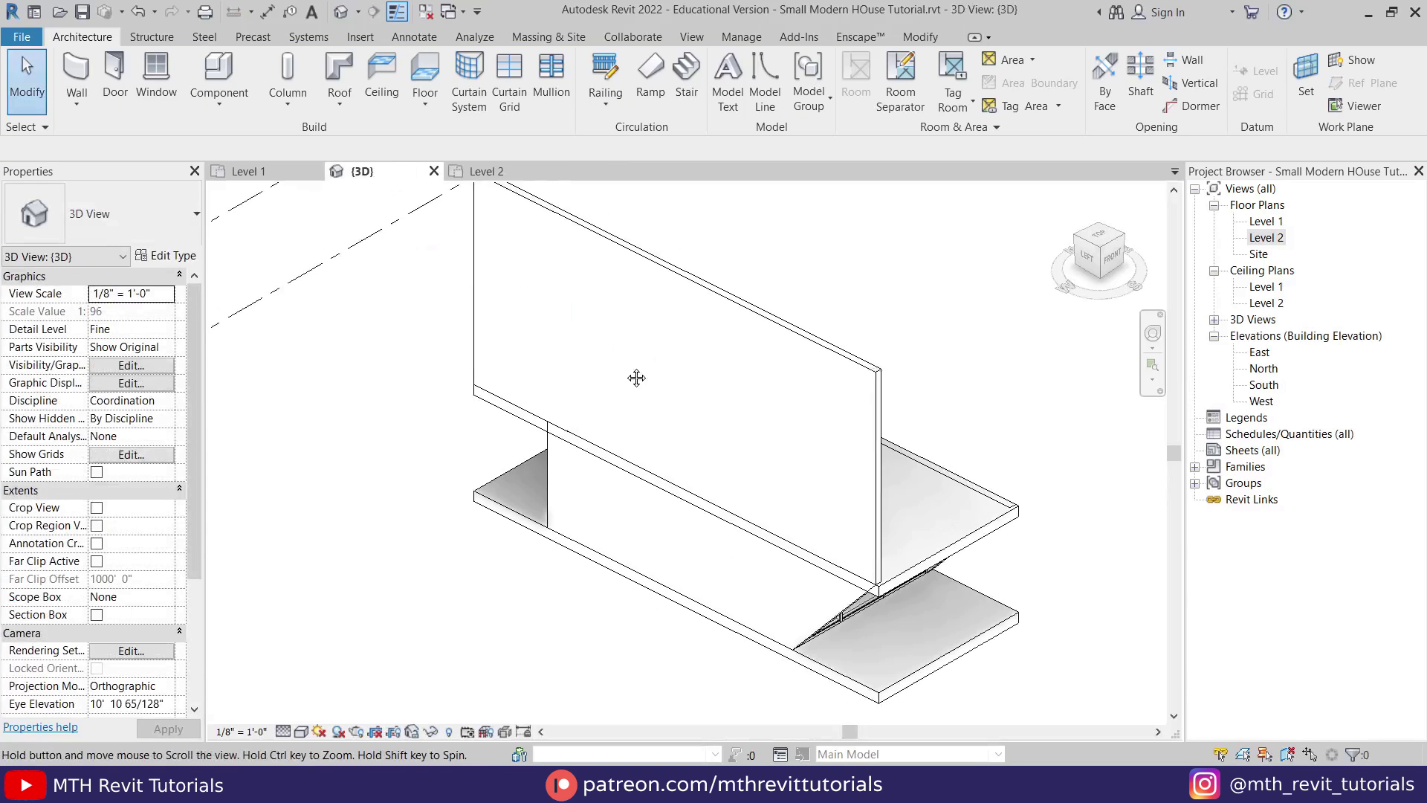
click(613, 307)
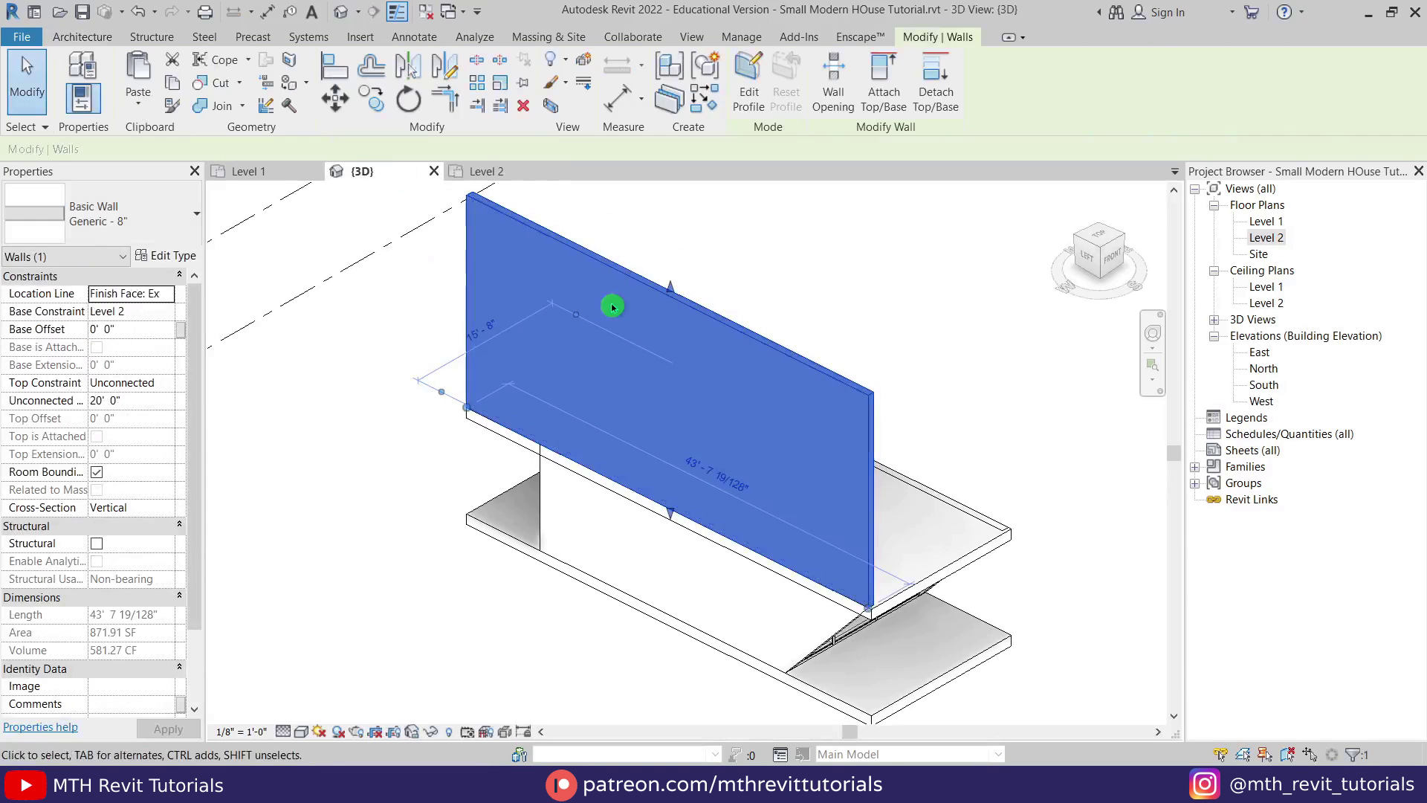
click(138, 411)
text(14)
key(Return)
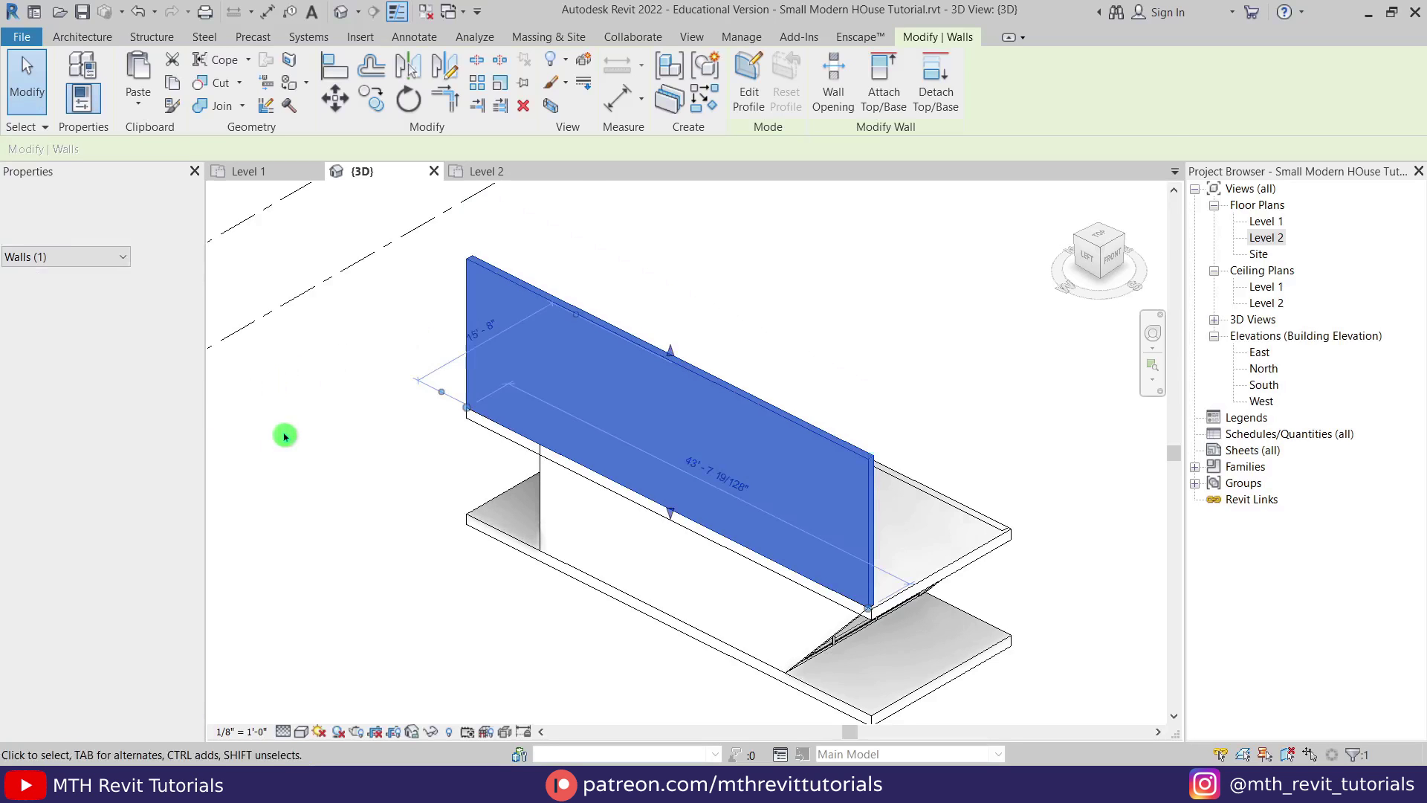
click(335, 436)
Edit the west wall's profile, sketching a slanted line from the top edge, 9' from the front corner, to the bottom front corner
shift+middle_drag(602, 358, 567, 446)
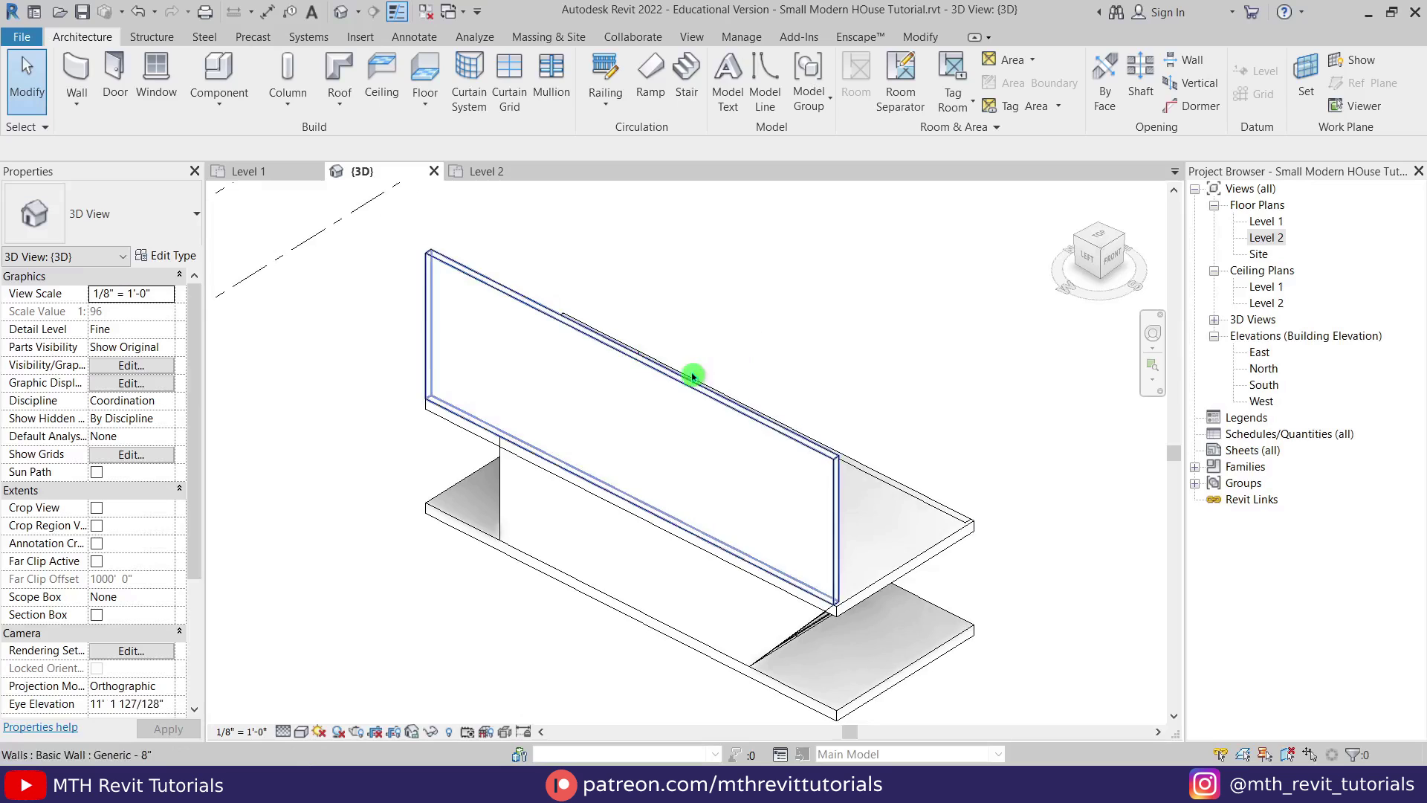
click(664, 378)
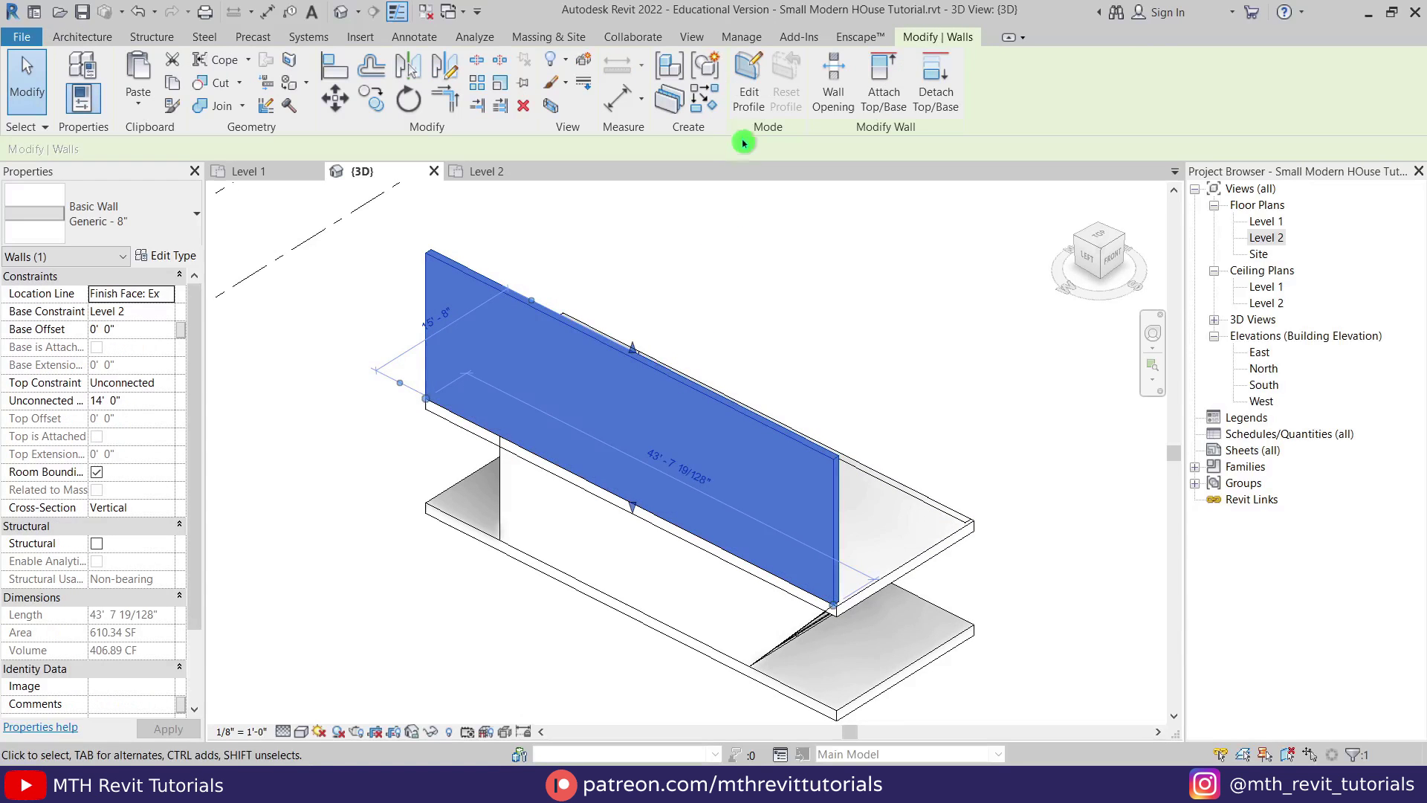
click(748, 86)
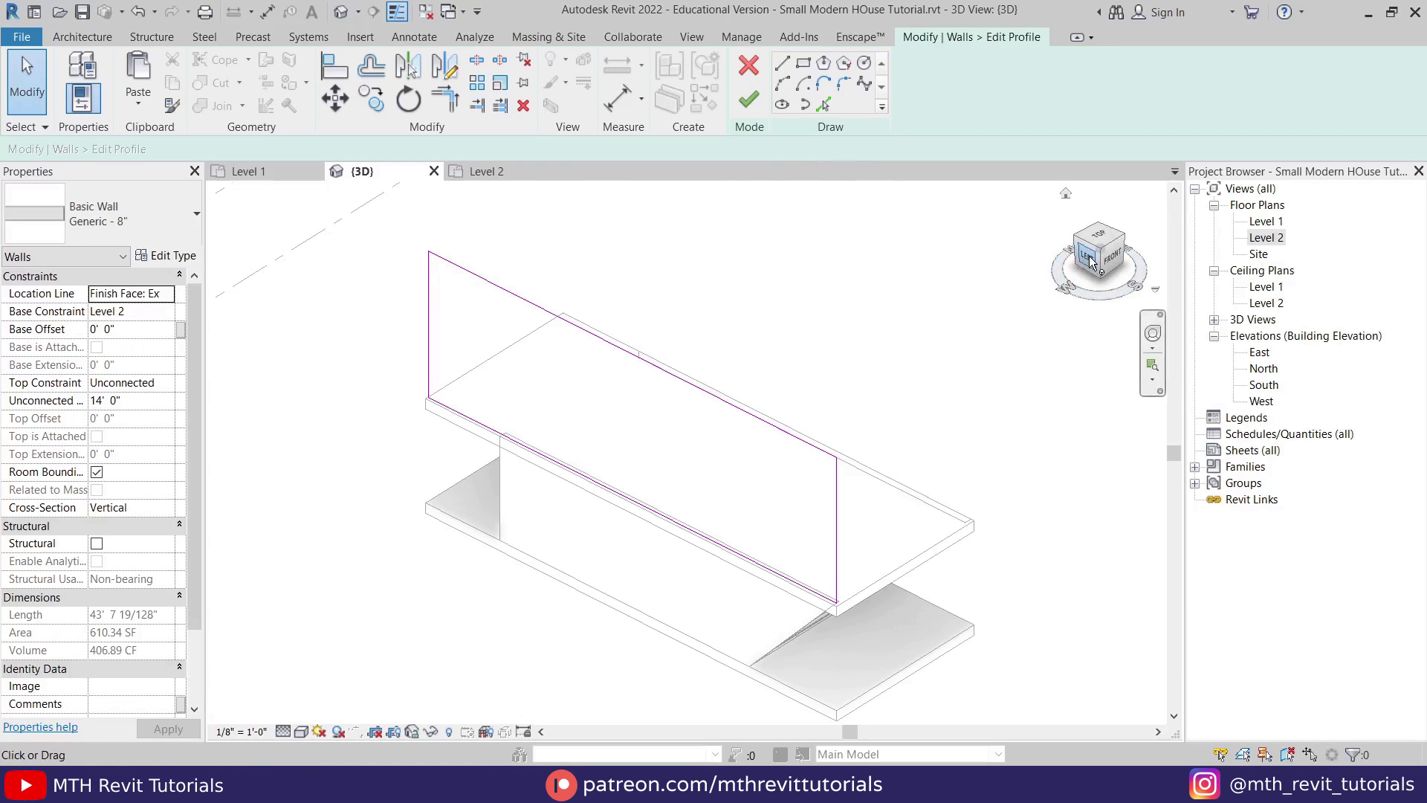
click(1089, 261)
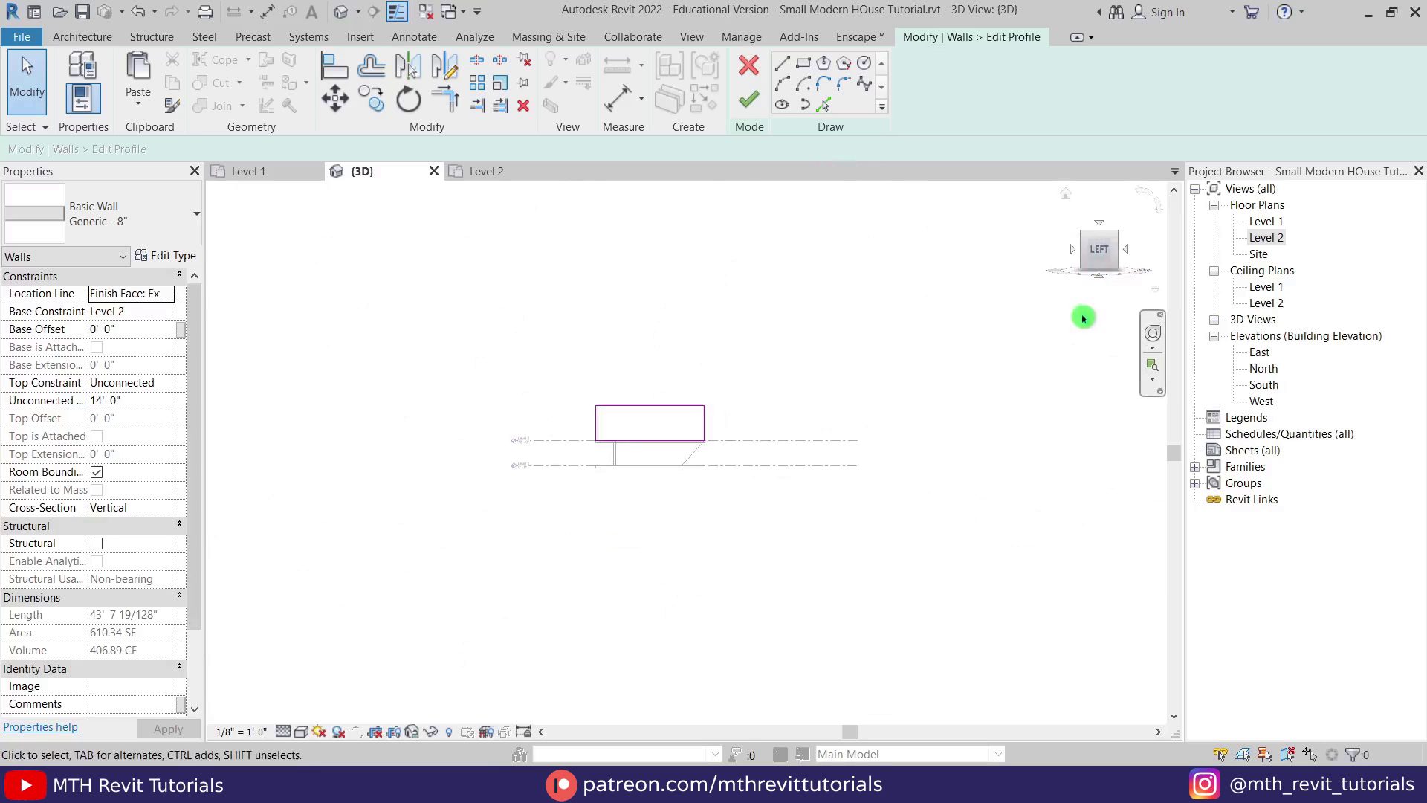
scroll(676, 402, up, 5)
middle_drag(690, 428, 728, 465)
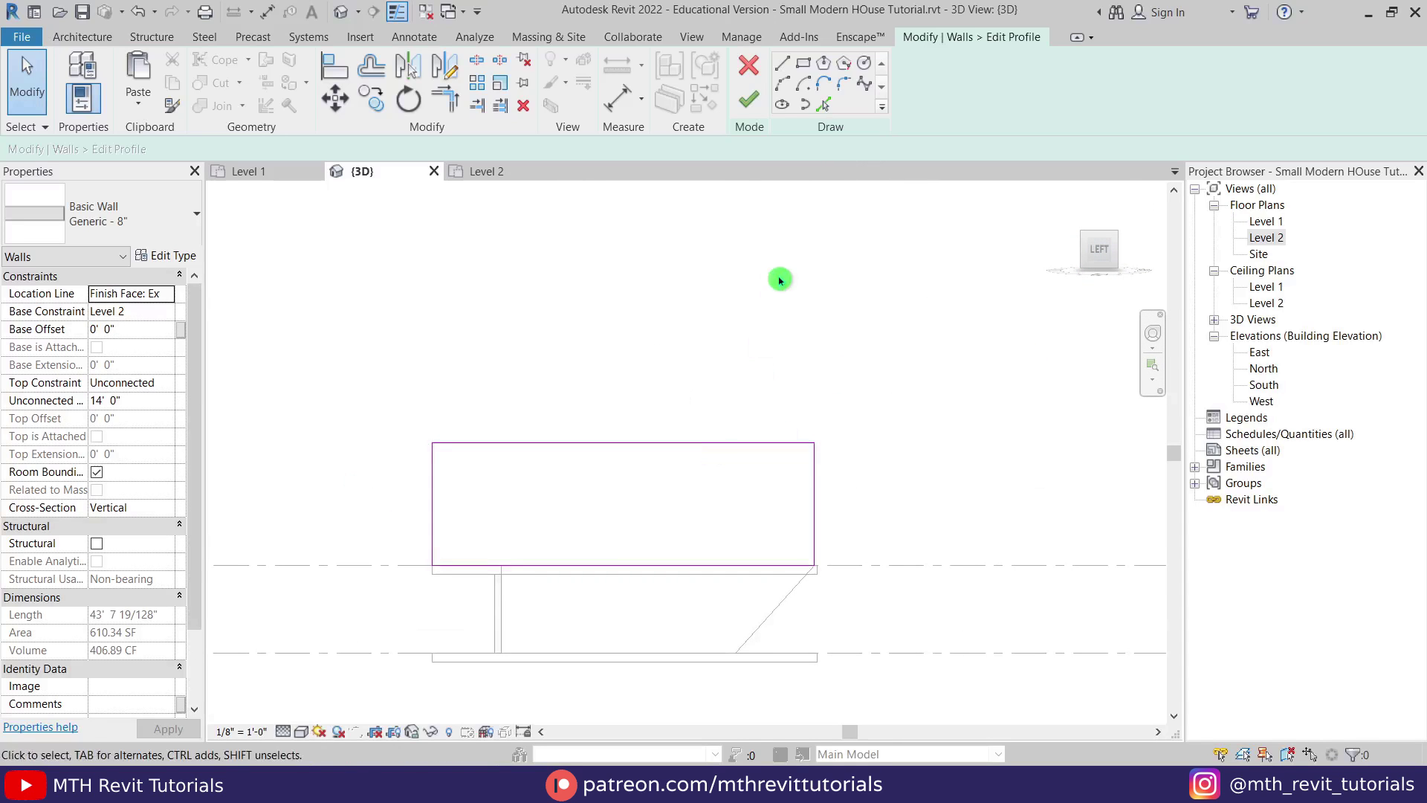
click(783, 66)
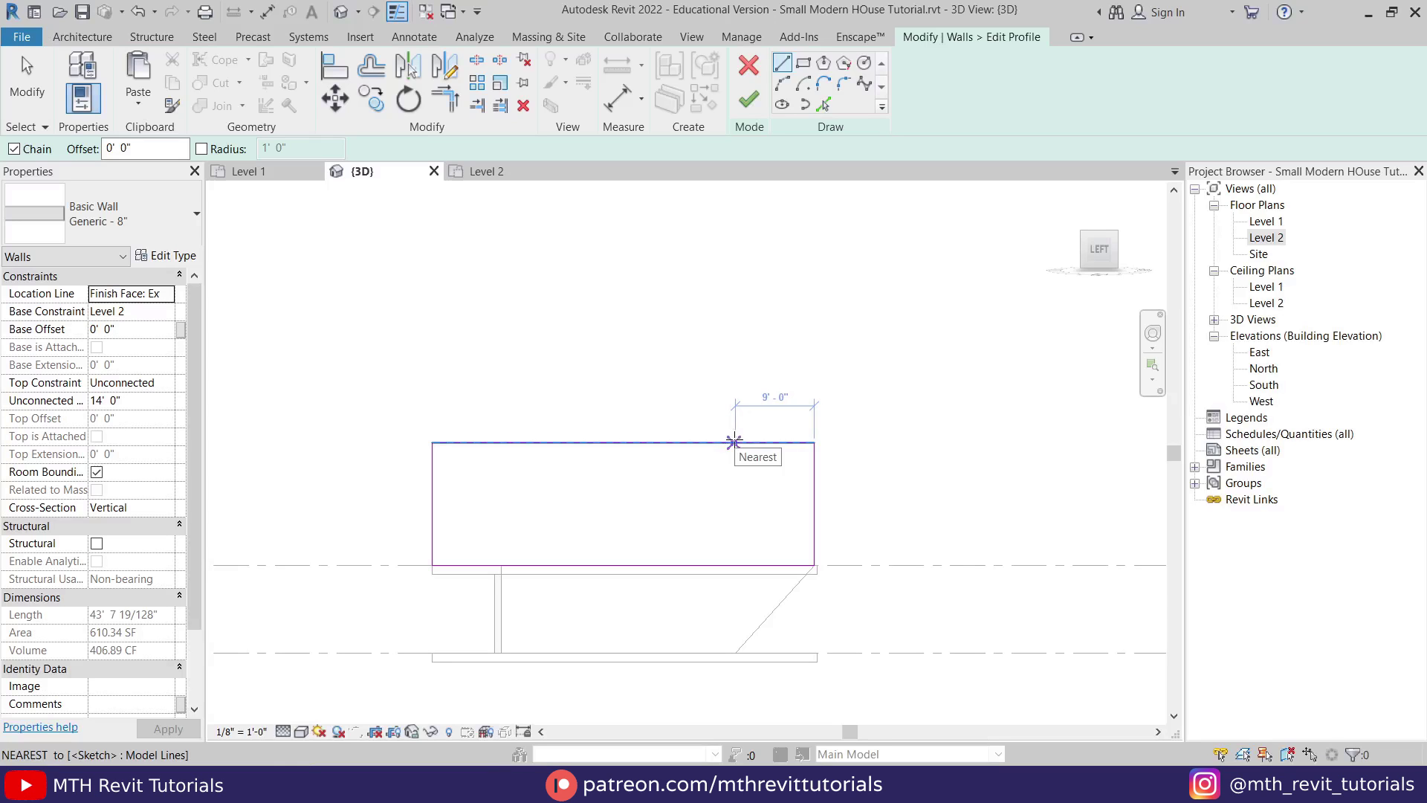
click(734, 443)
click(813, 565)
key(Escape)
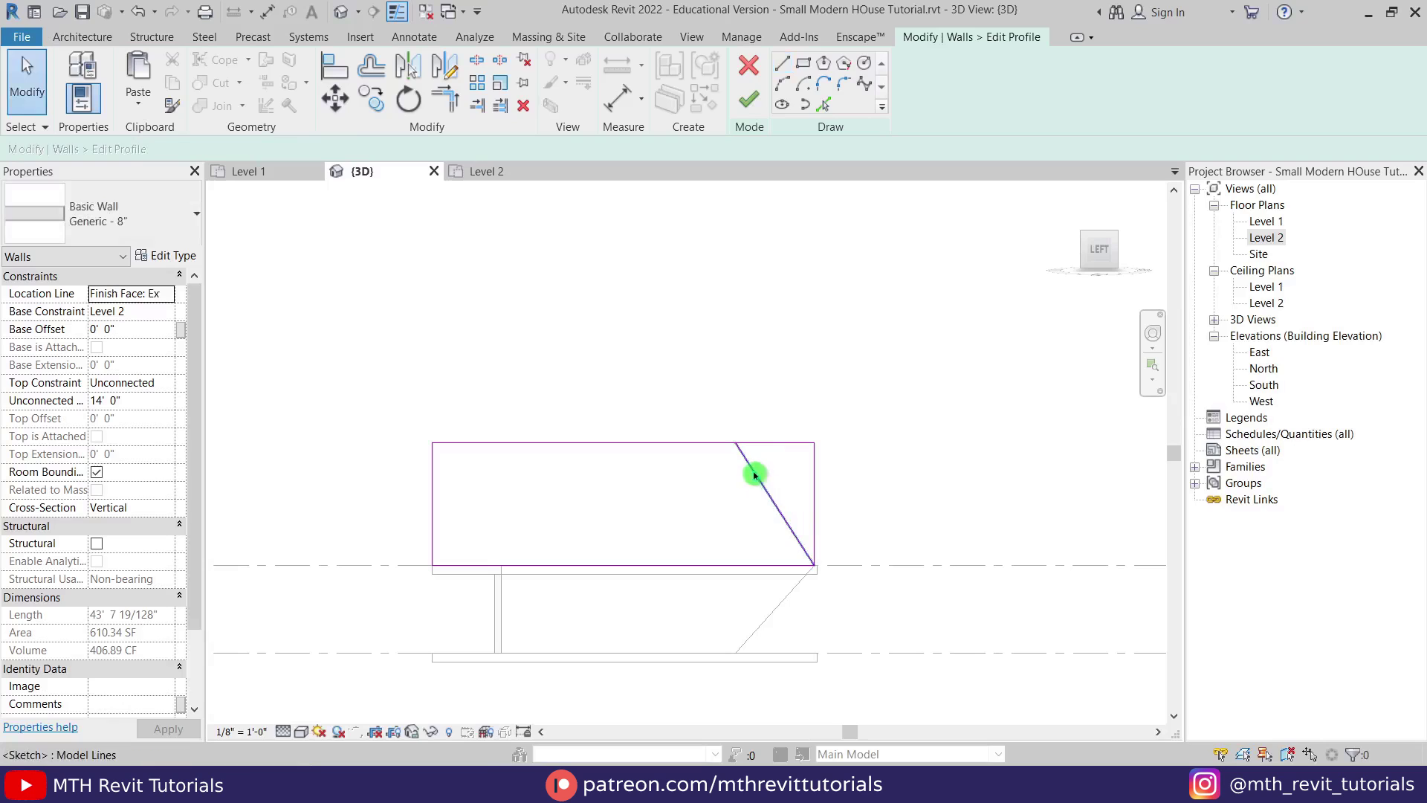
Trim the profile's top edge to the slanted line and delete the leftover vertical line at the front
key(t)
key(r)
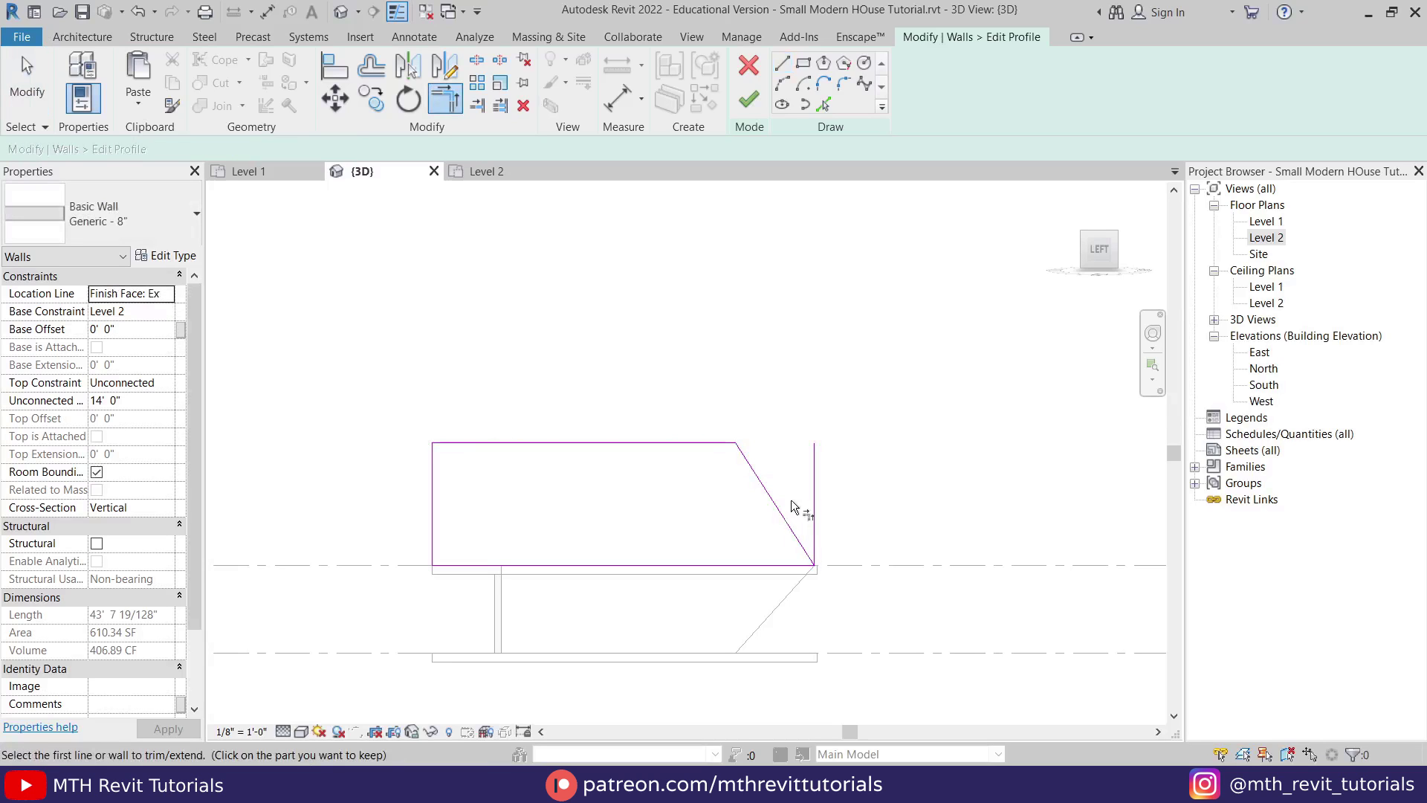
key(Escape)
click(816, 487)
key(Delete)
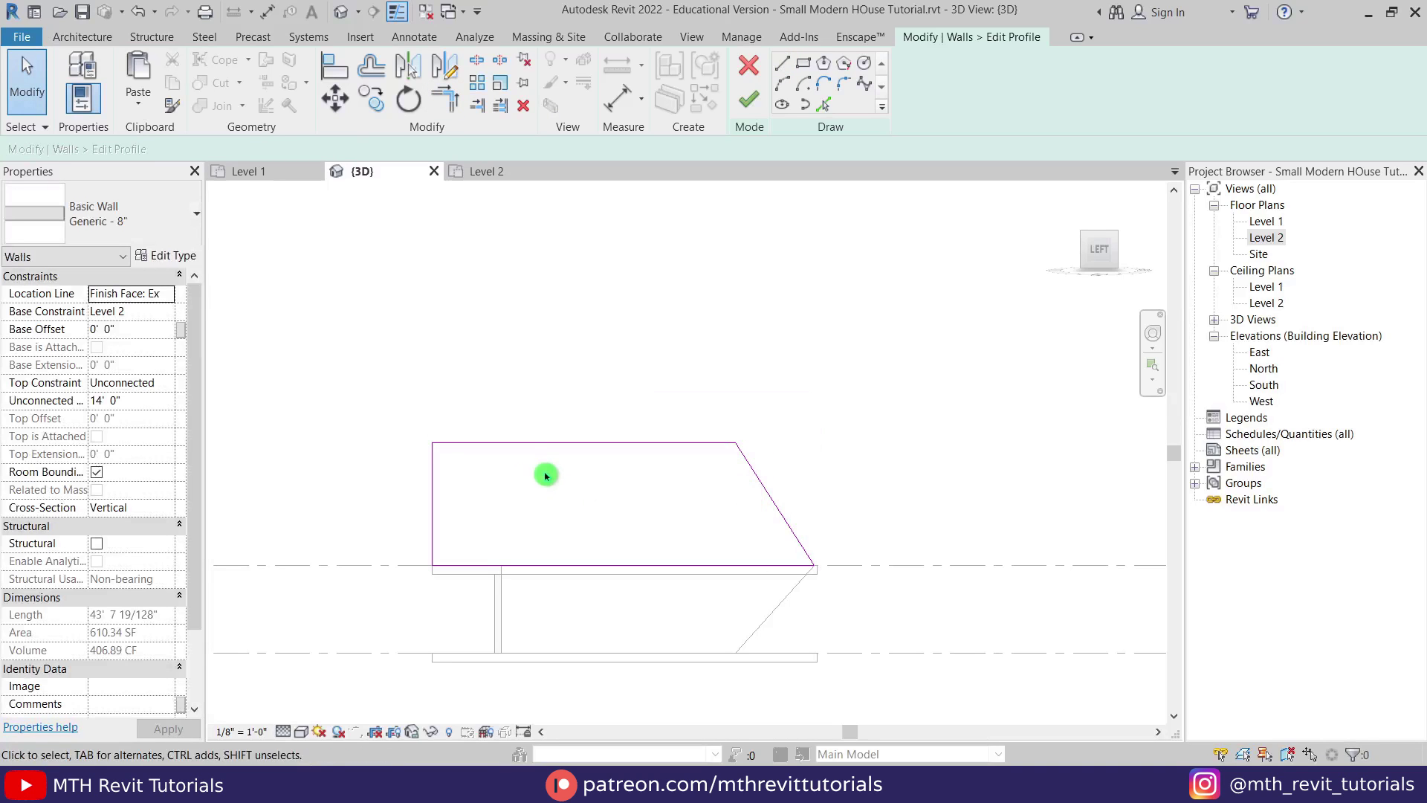
Delete the rear vertical edge, pull the top line's end down to the rear bottom corner, removing constraints, and finish the triangular profile
drag(510, 488, 399, 497)
key(Delete)
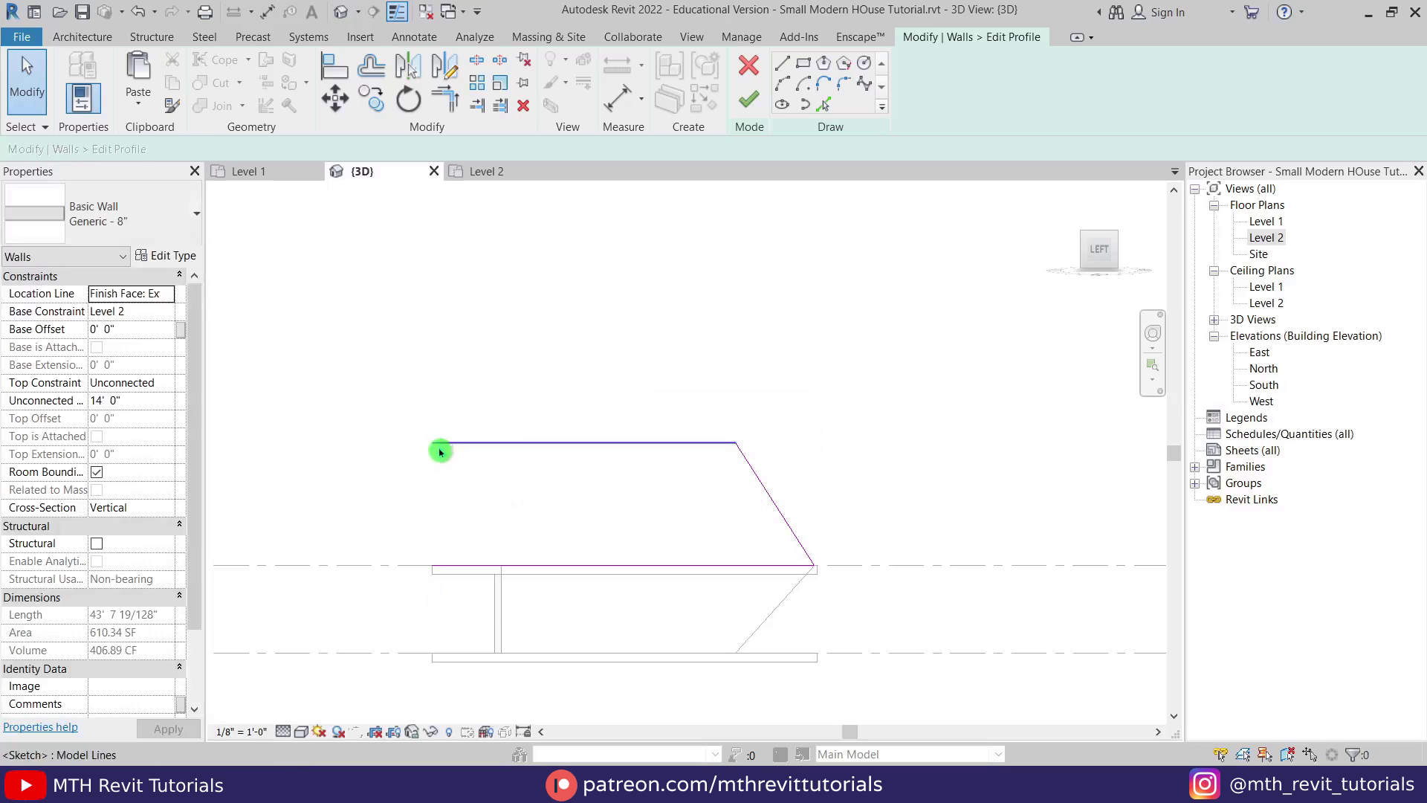
drag(440, 444, 432, 565)
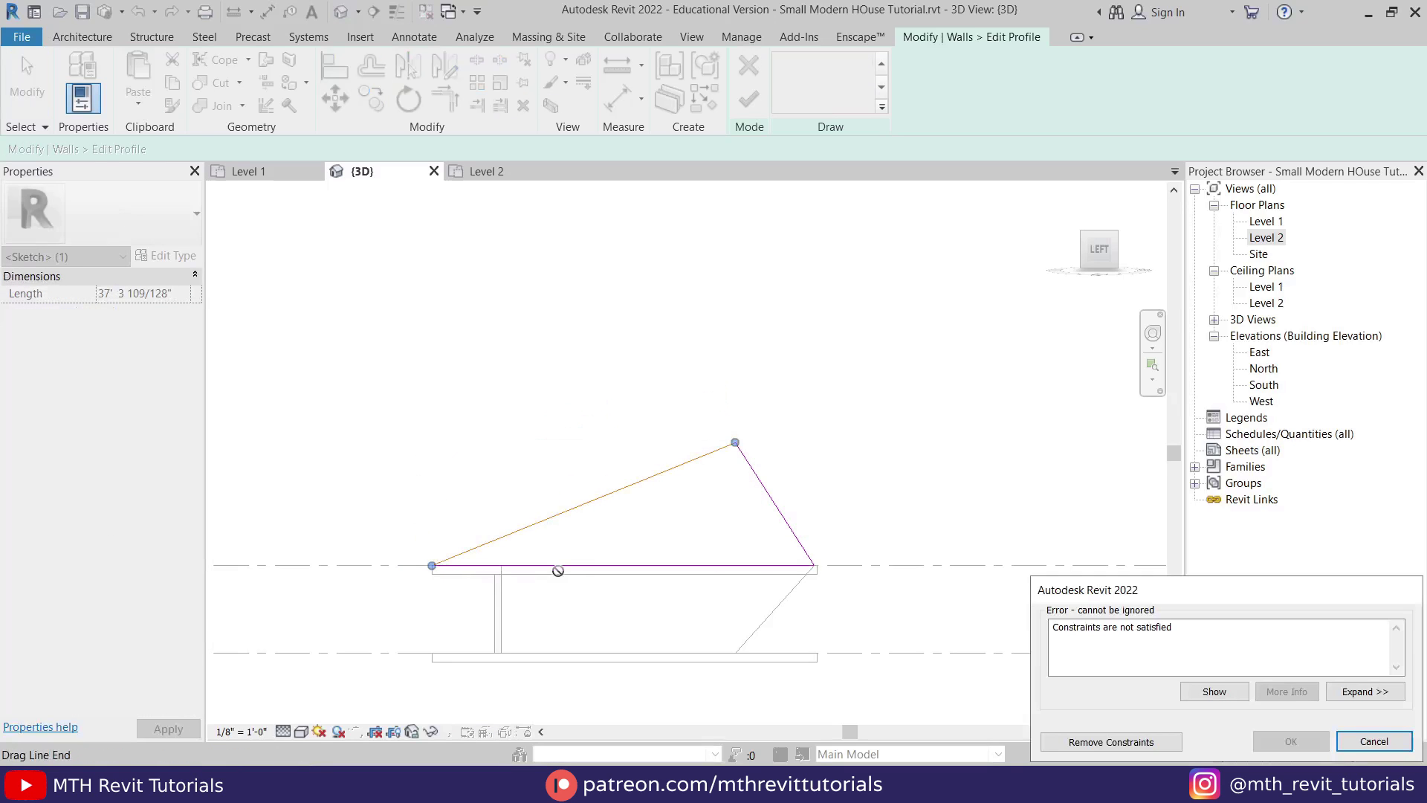
click(1144, 742)
click(698, 629)
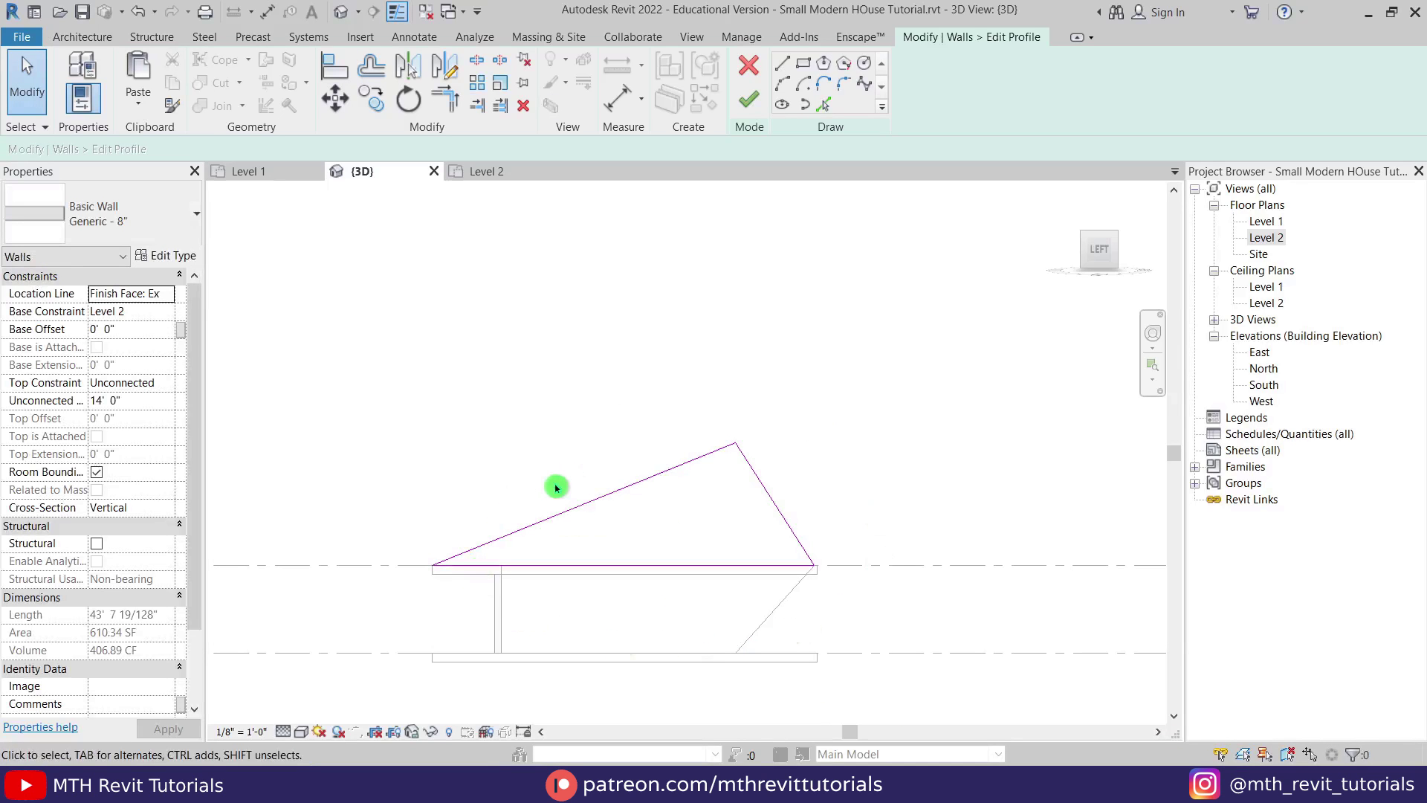
click(748, 102)
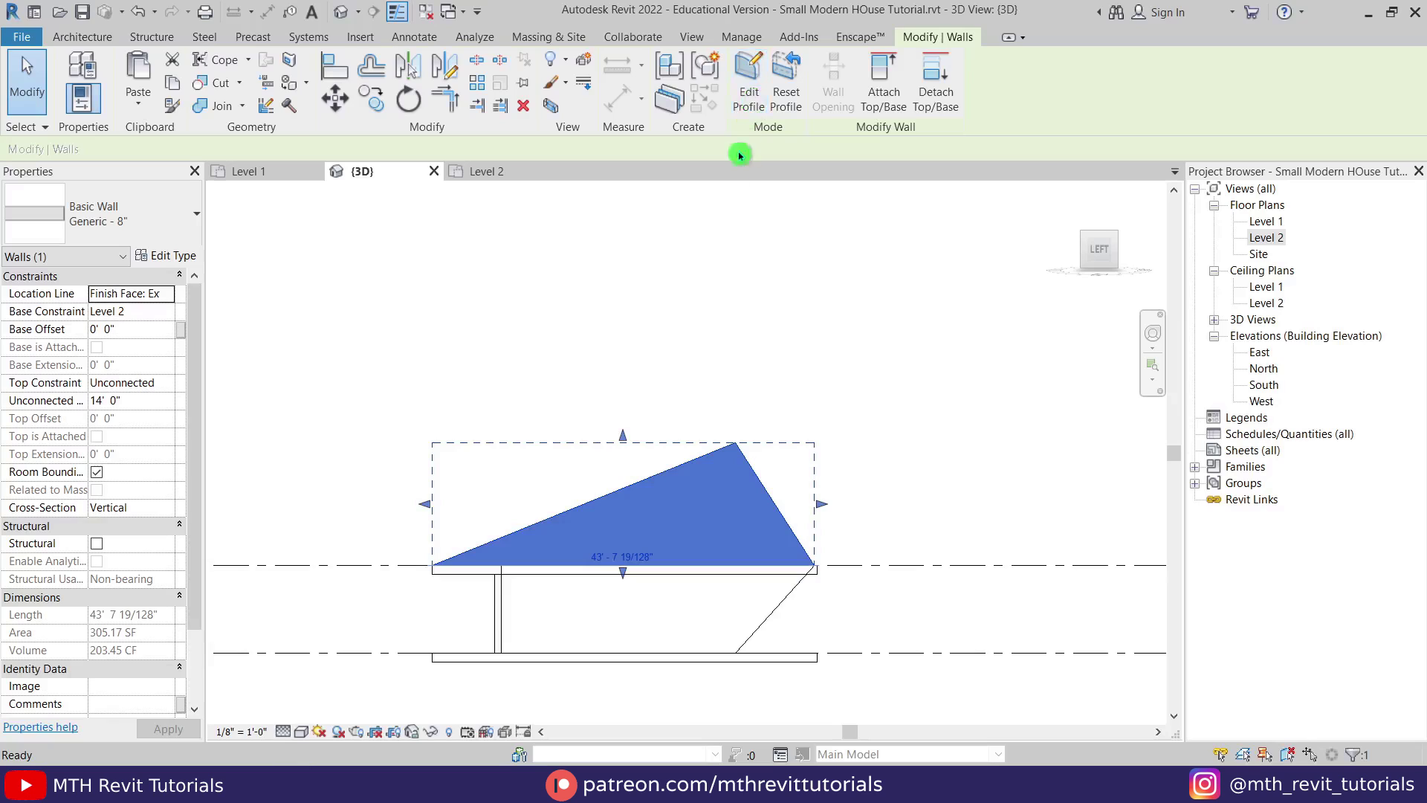
Mirror a copy of the triangular wall to the floor's east edge about an axis drawn through the floor's midpoint, and inspect it in 3D
click(513, 175)
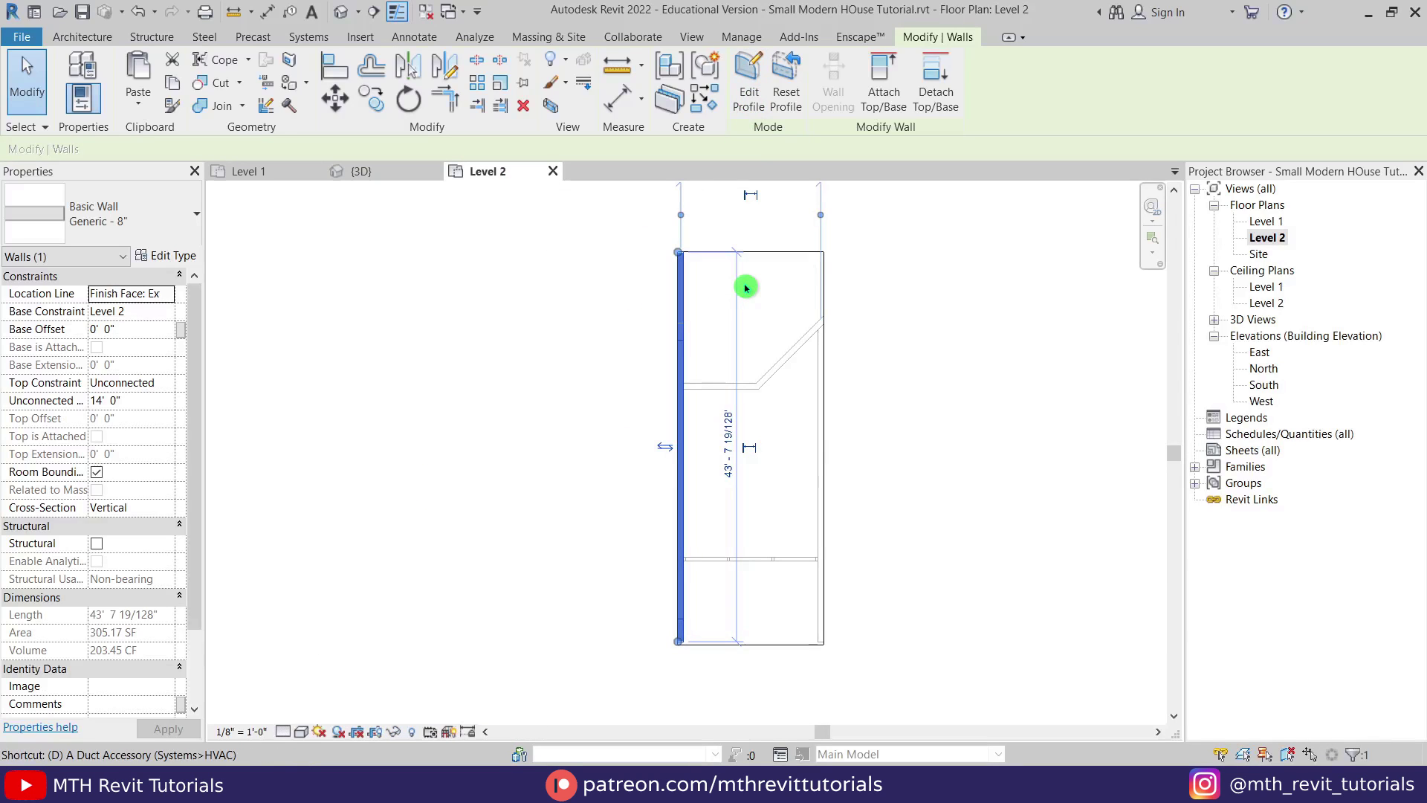
key(m)
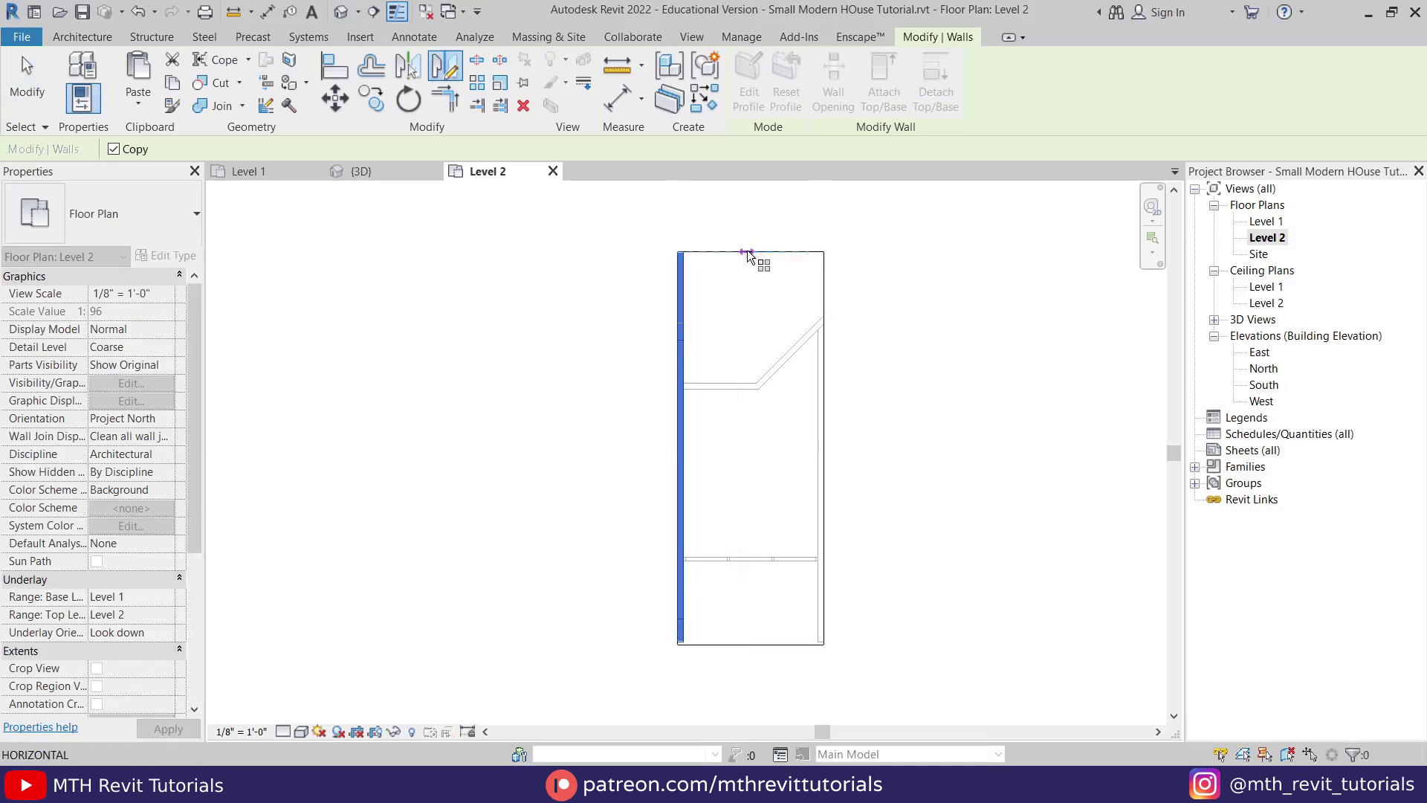
click(748, 254)
click(751, 303)
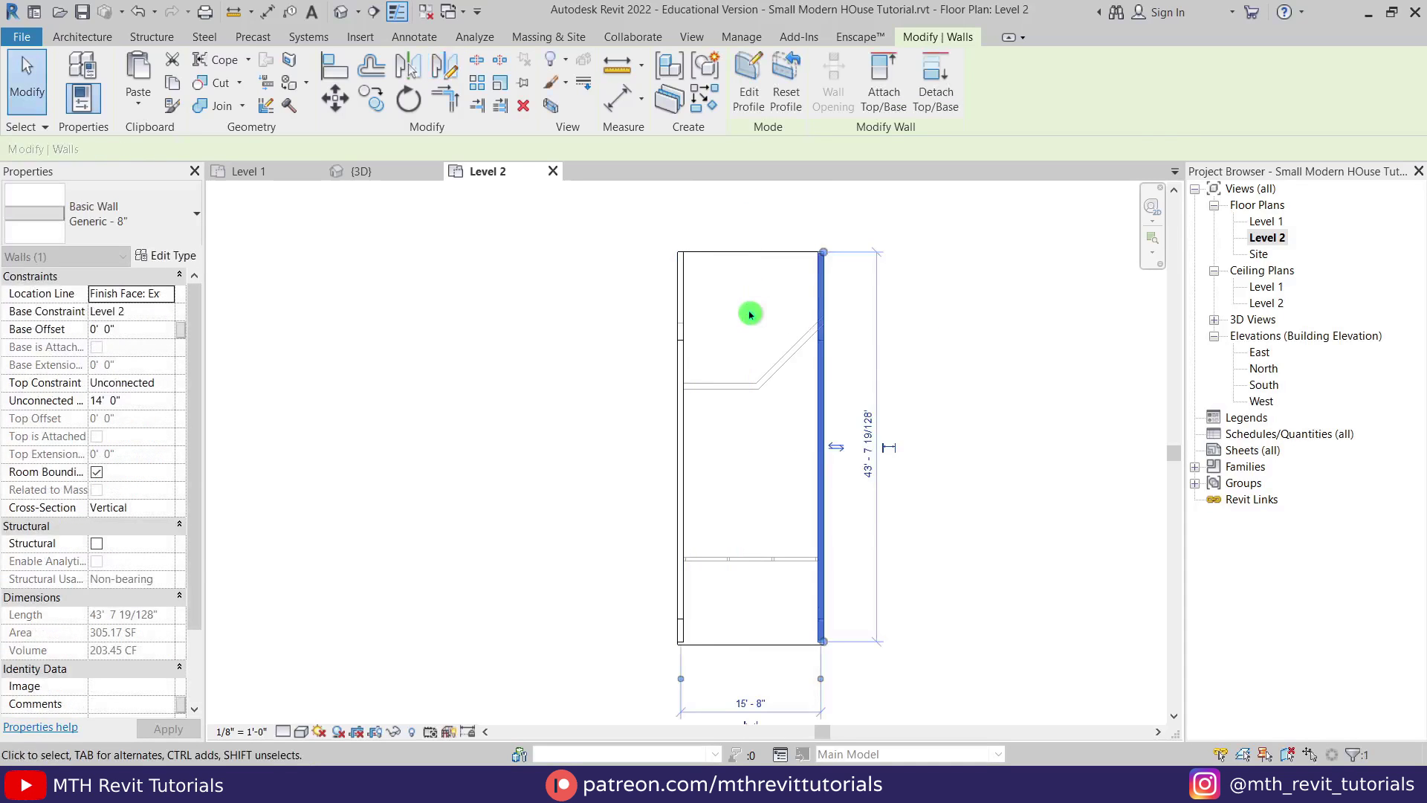
click(582, 289)
click(340, 19)
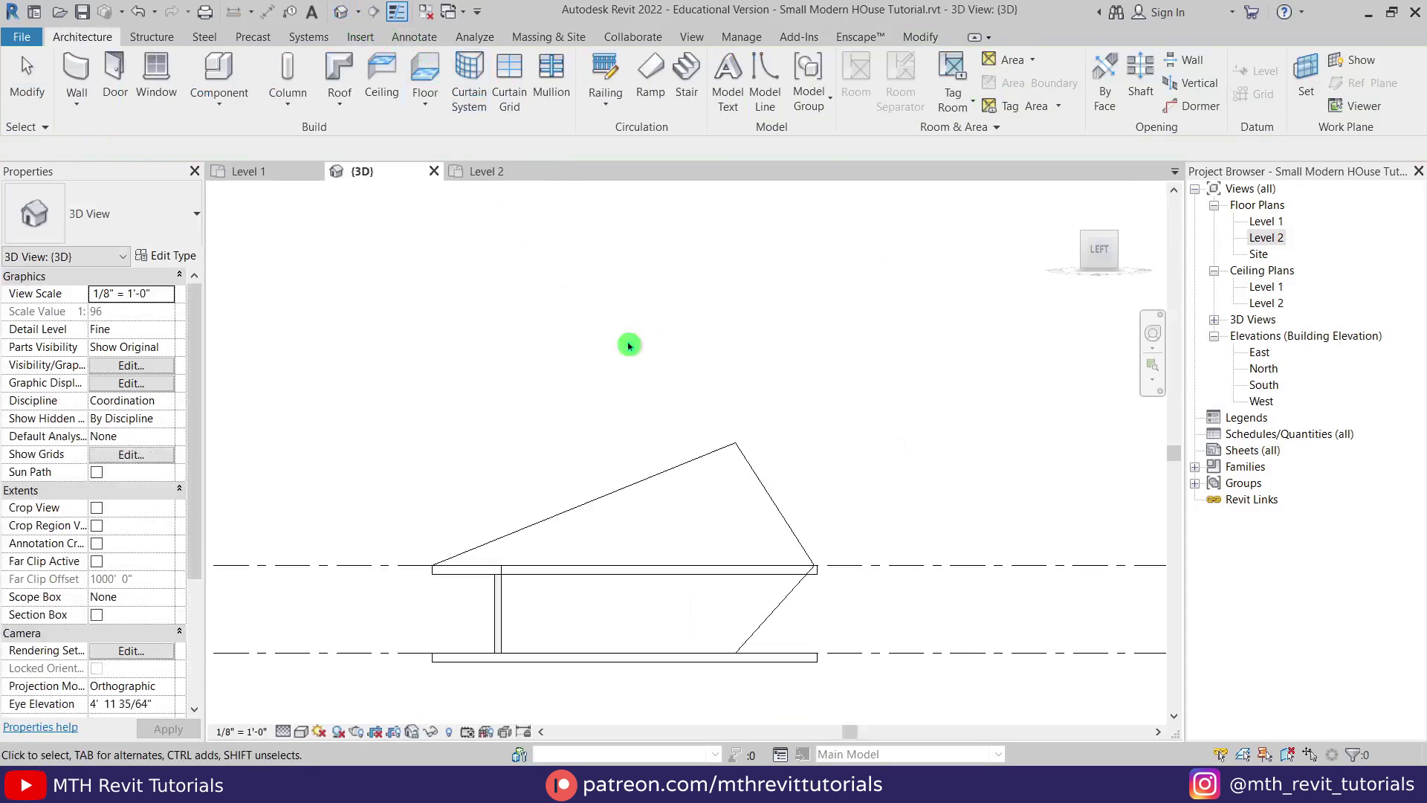
shift+middle_drag(809, 465, 773, 548)
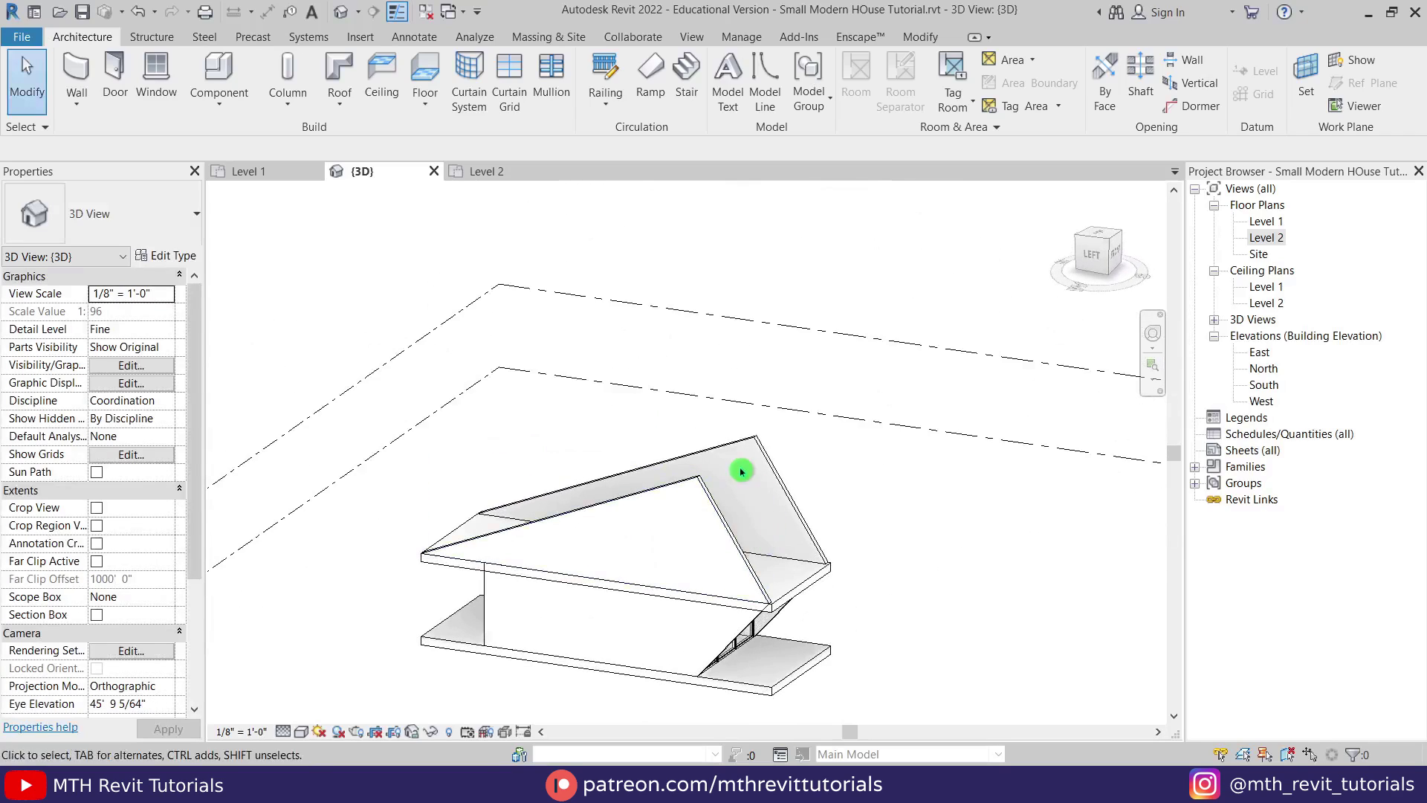
scroll(739, 471, up, 1)
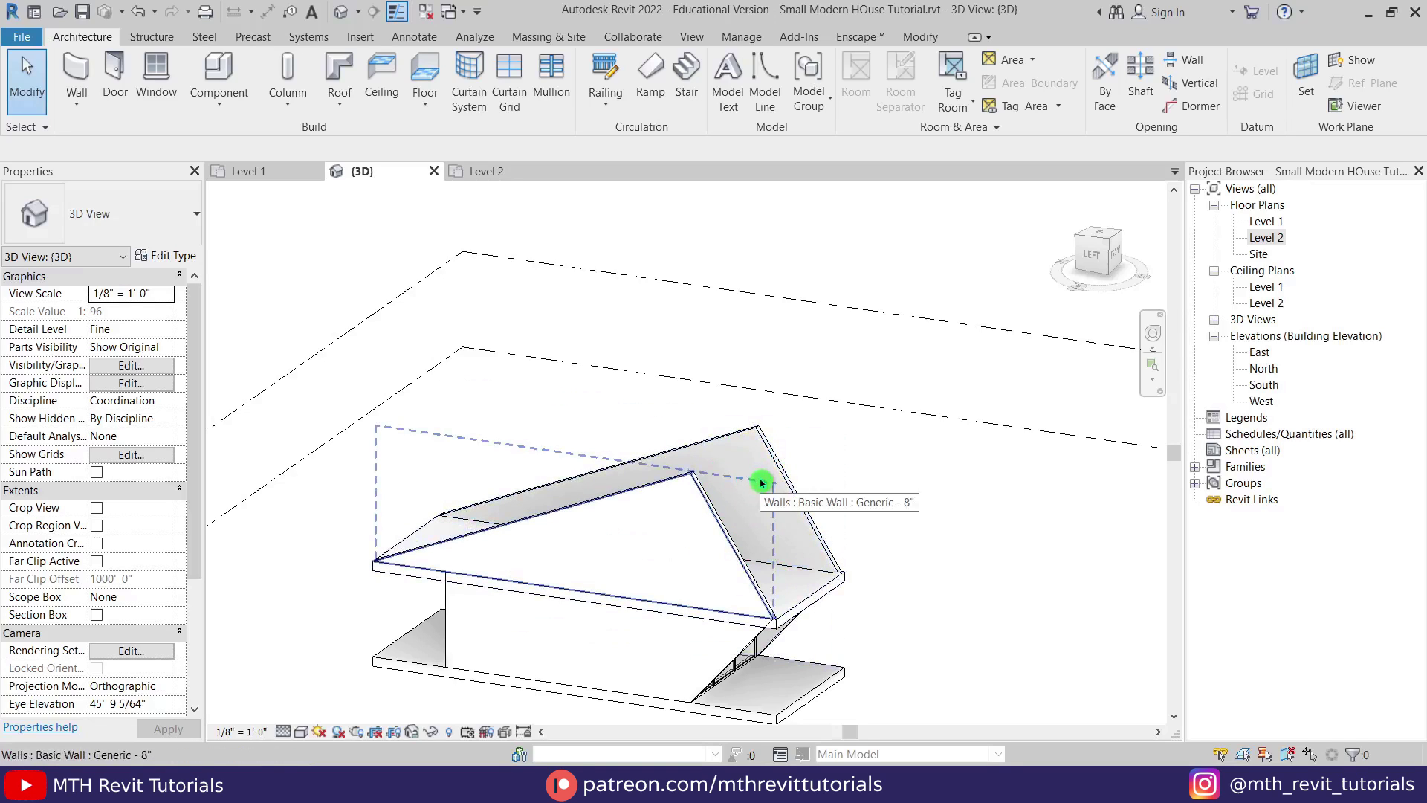
Start a Curtain Wall 1 wall on Level 2 between the side walls' front ends, with an unconnected height of 14'
click(504, 181)
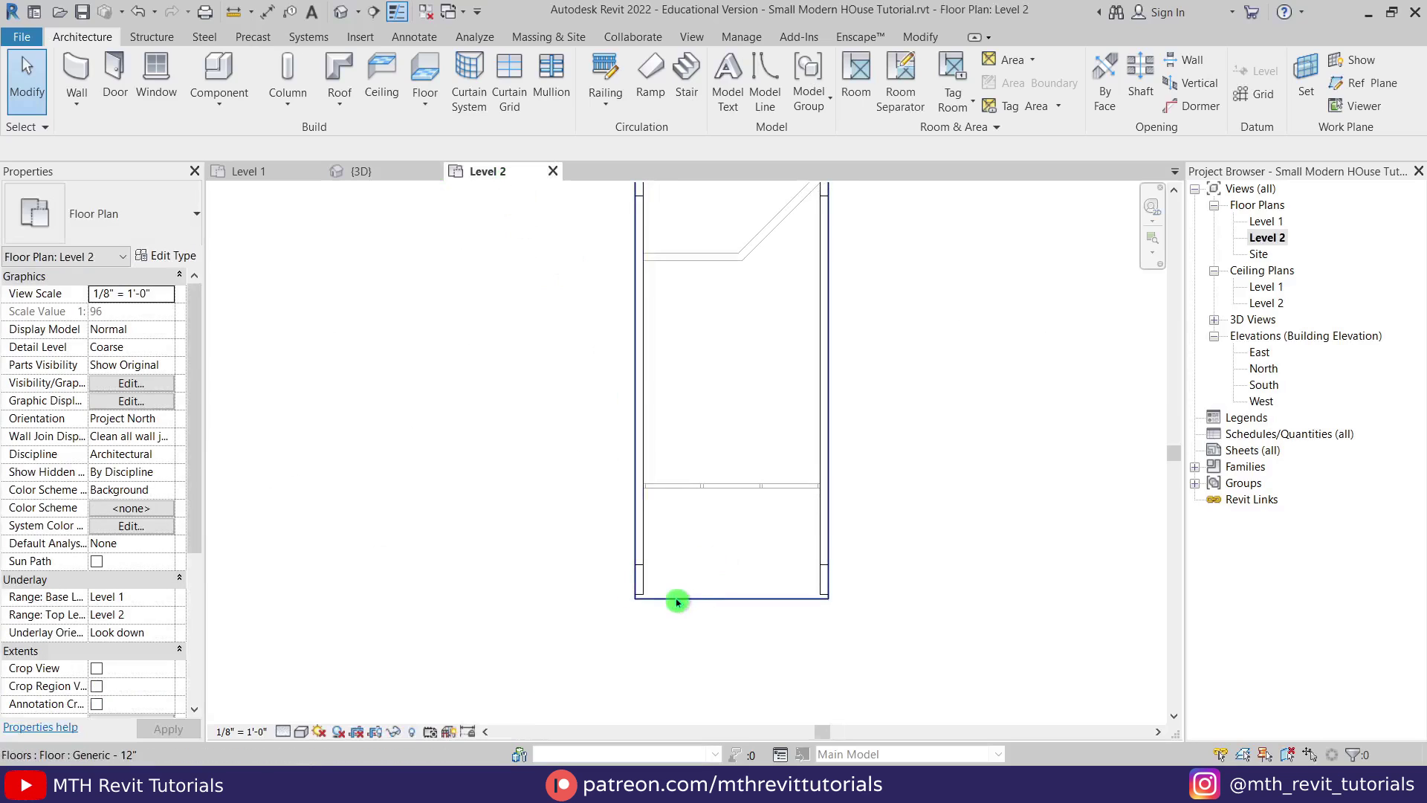
click(76, 78)
click(140, 223)
scroll(171, 446, down, 1)
scroll(175, 571, down, 2)
click(151, 536)
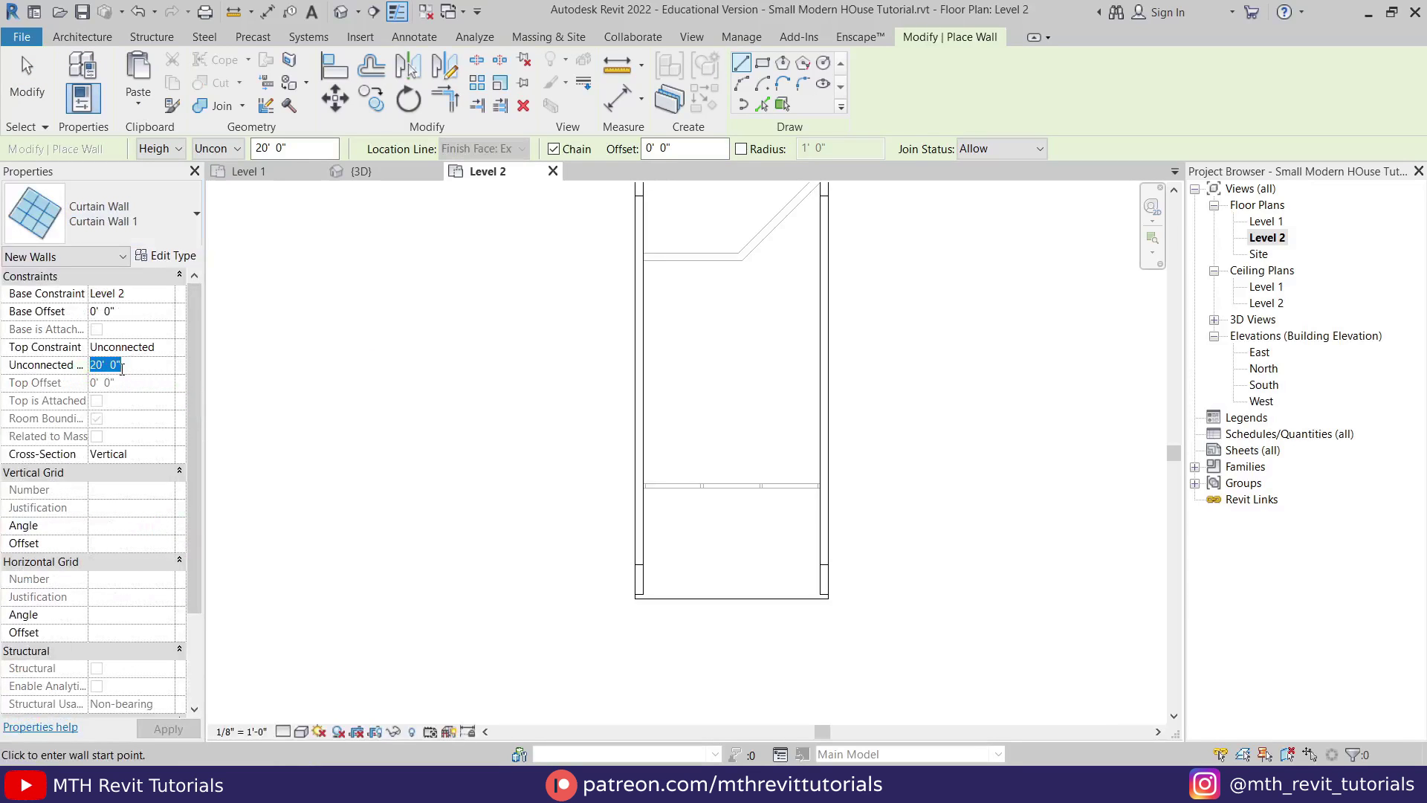
key(Return)
scroll(651, 604, up, 2)
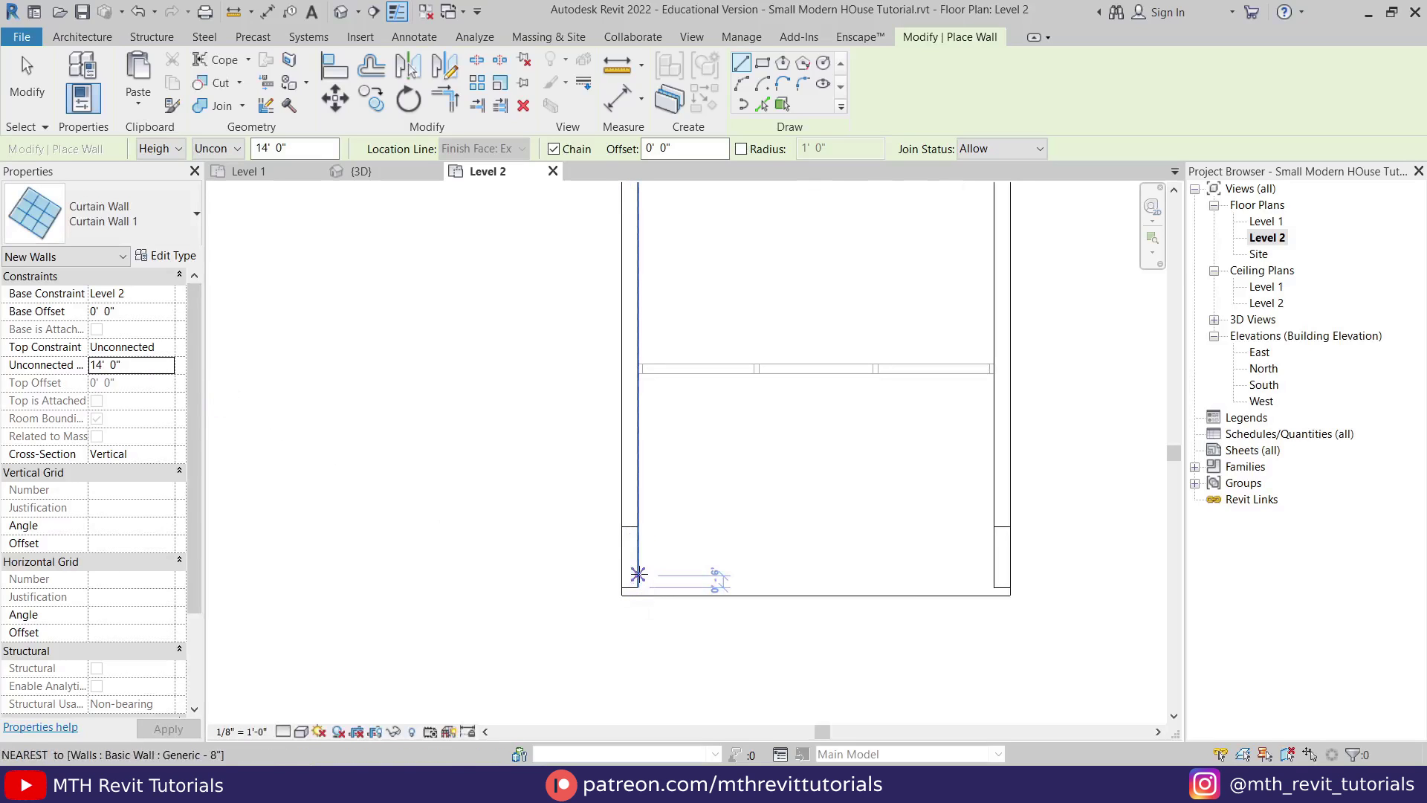
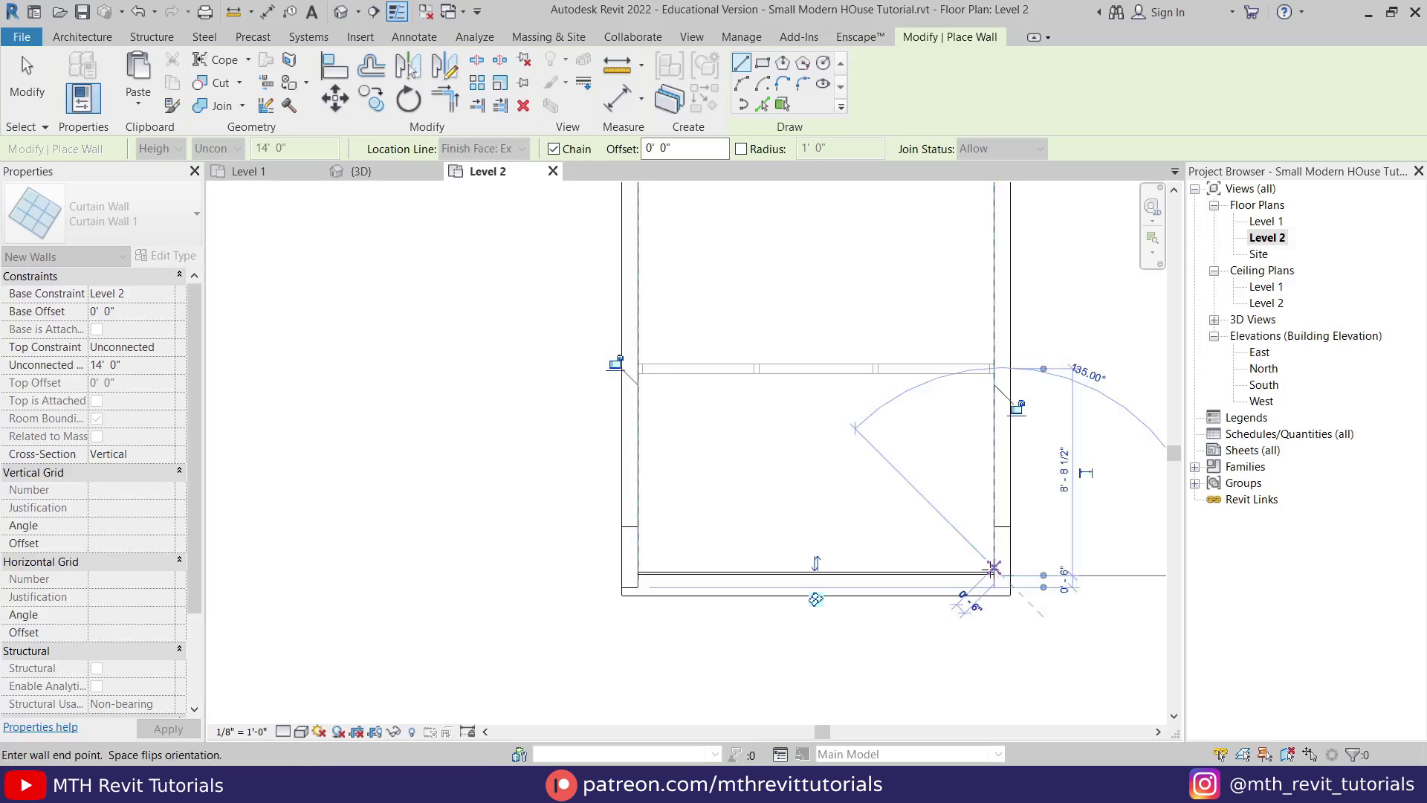
In the 3D view, set the Level 2 front curtain wall's cross-section to Slanted
click(379, 173)
key(Escape)
key(Escape)
shift+middle_drag(795, 497, 503, 639)
scroll(502, 639, up, 1)
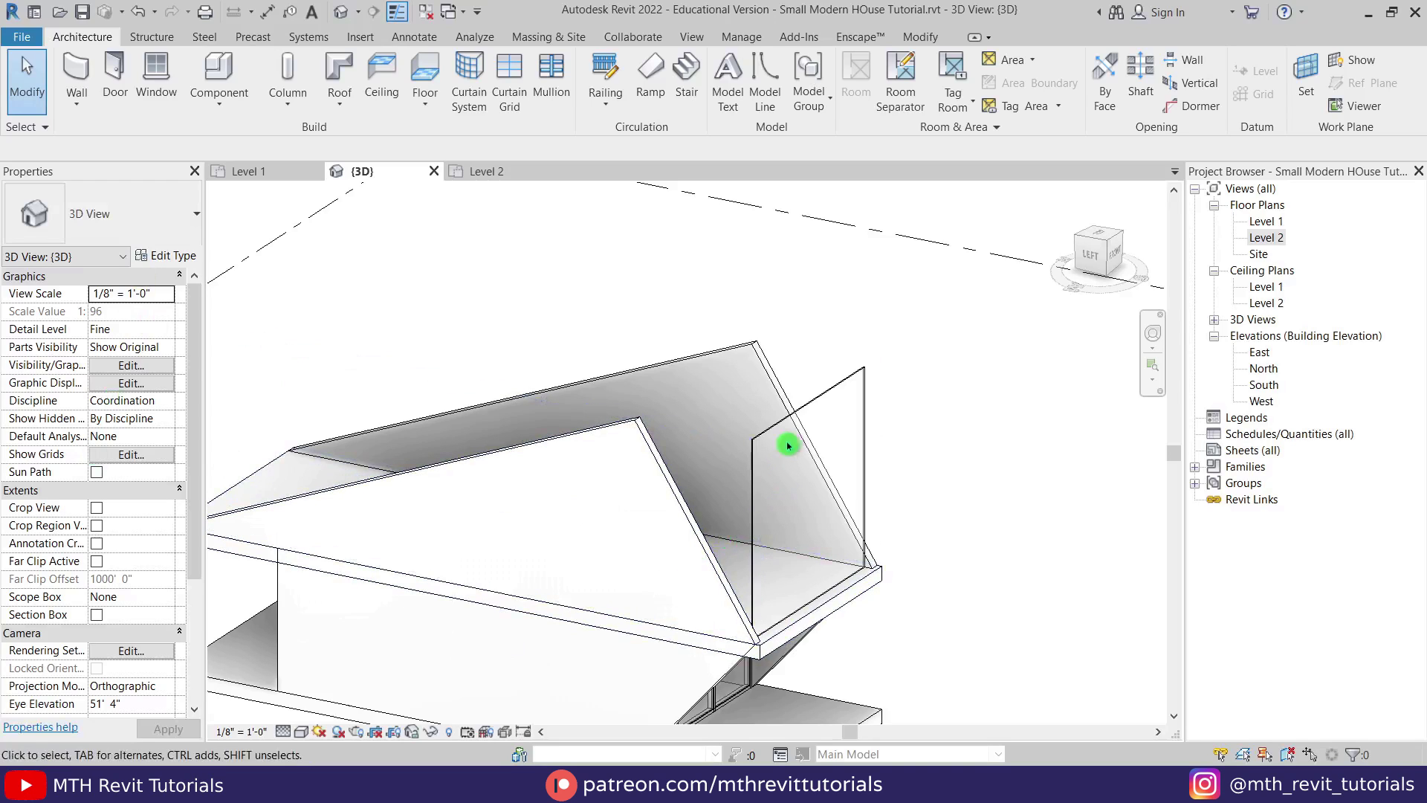
click(812, 405)
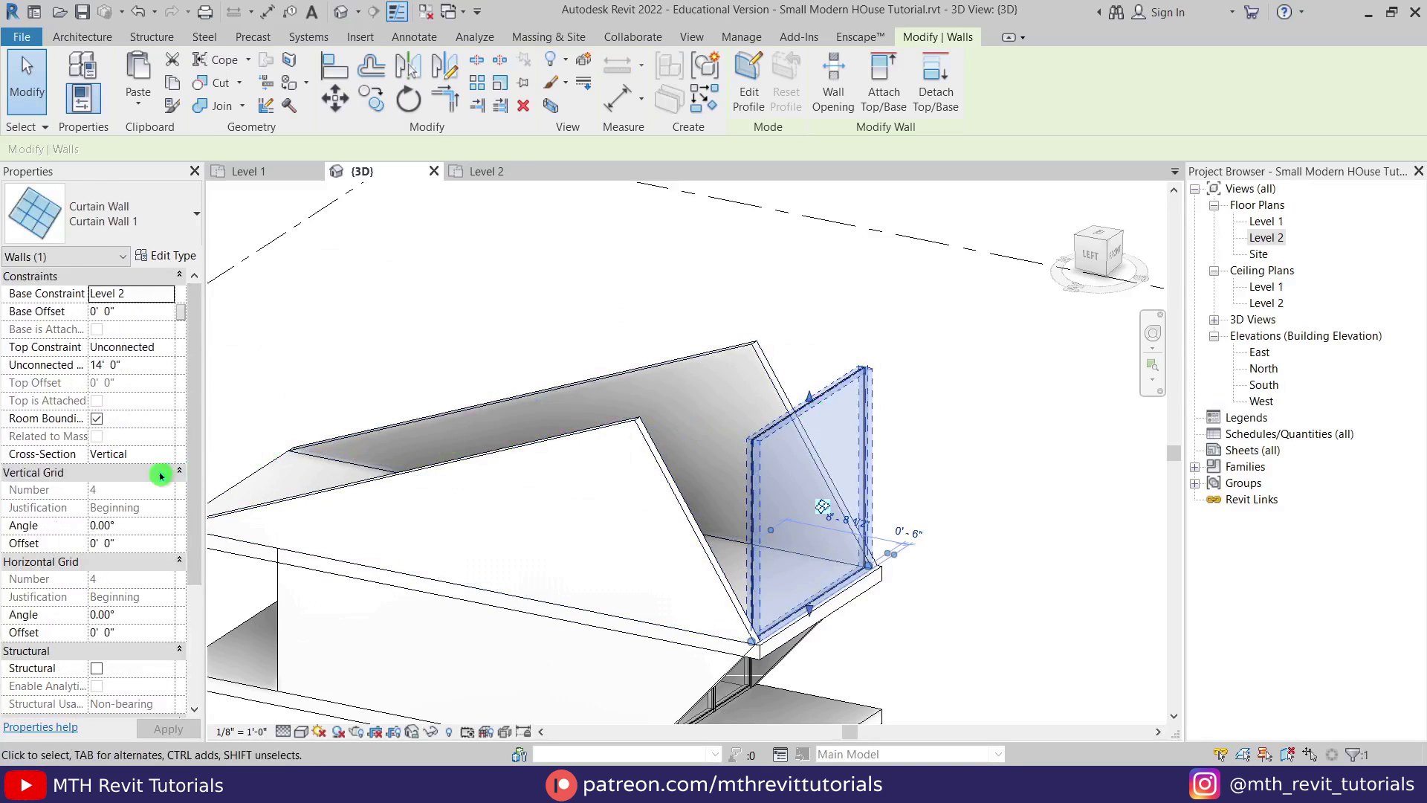
click(162, 456)
click(162, 455)
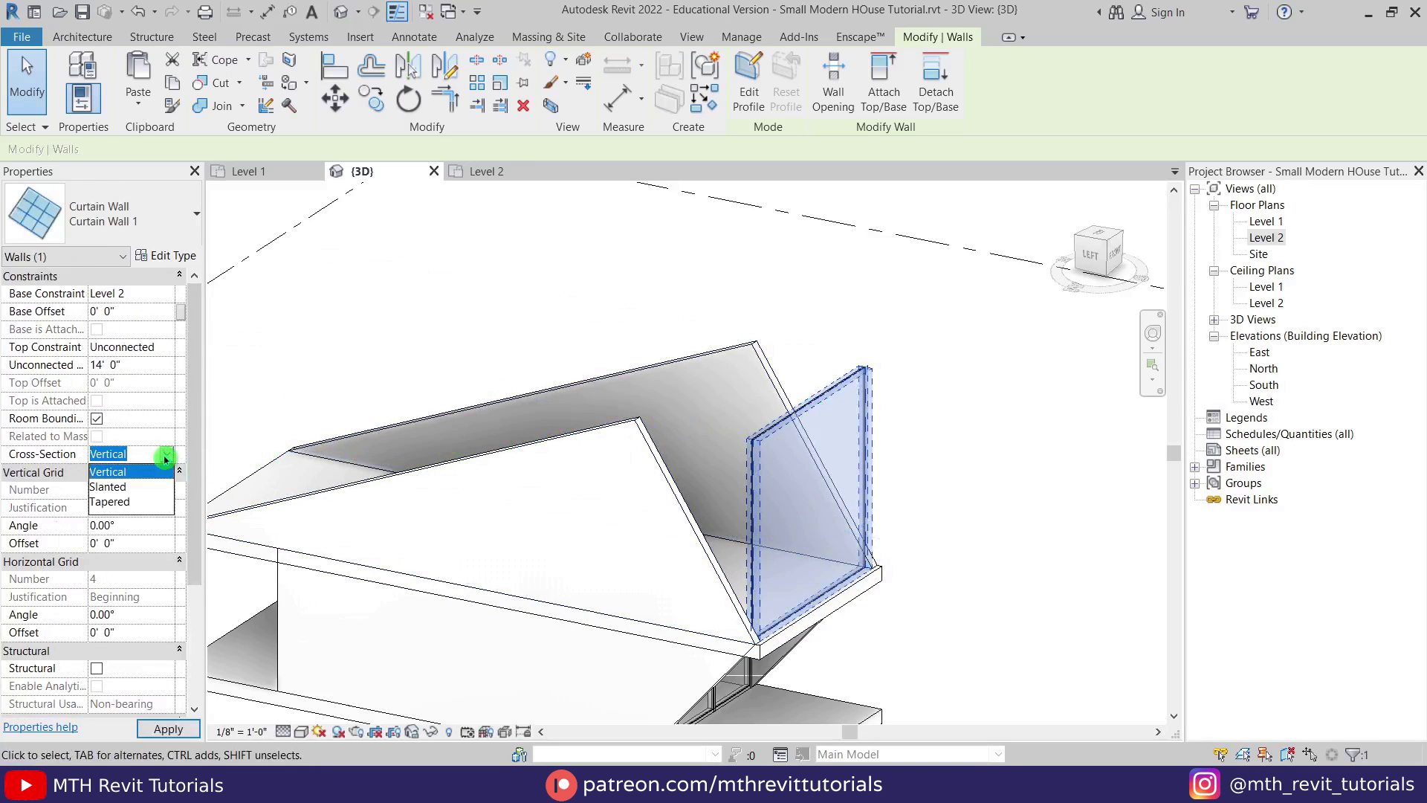
click(144, 490)
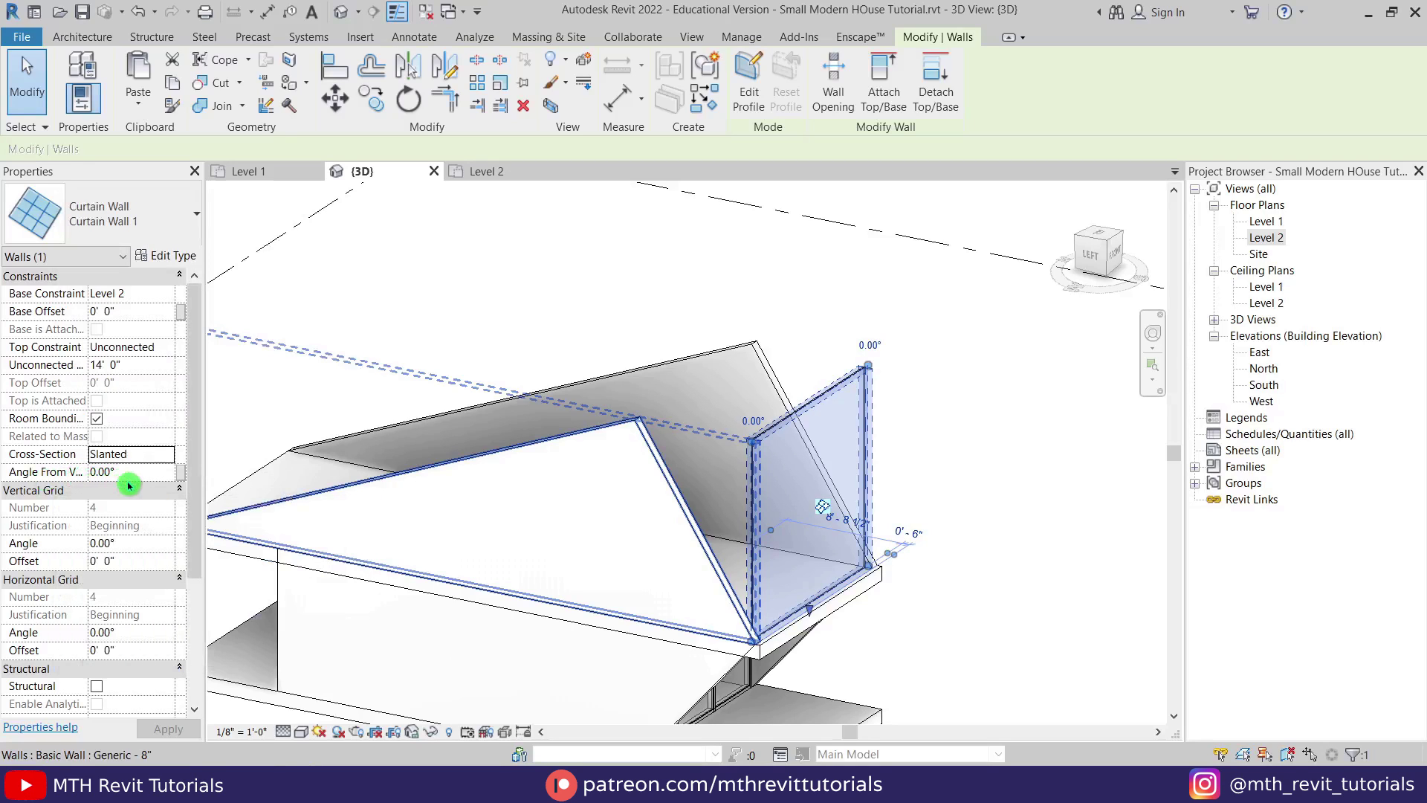
key(Escape)
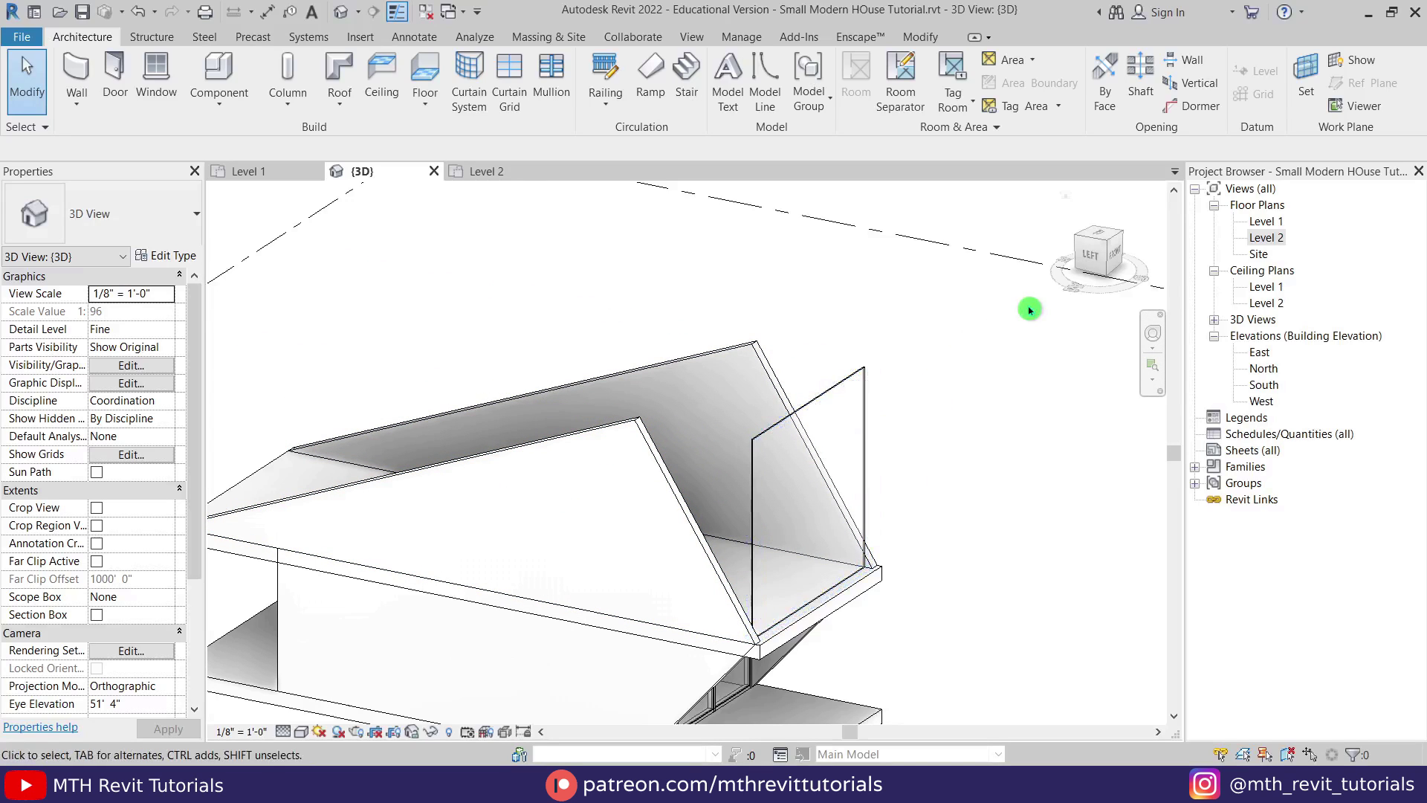
In the West elevation, place an angular dimension between the Level 2 curtain wall and the triangular wall's slanted front edge
shift+middle_drag(990, 425, 1045, 303)
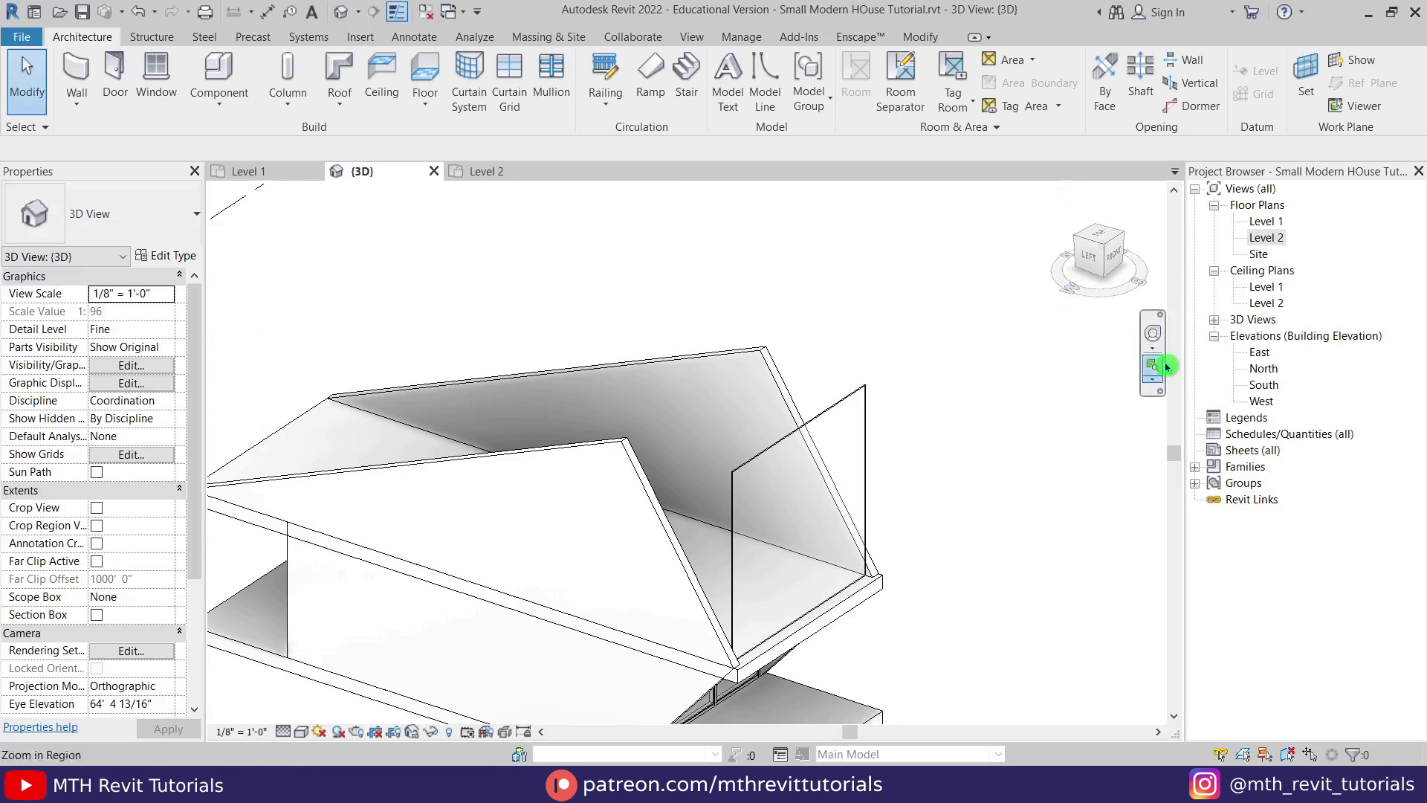
double_click(1263, 402)
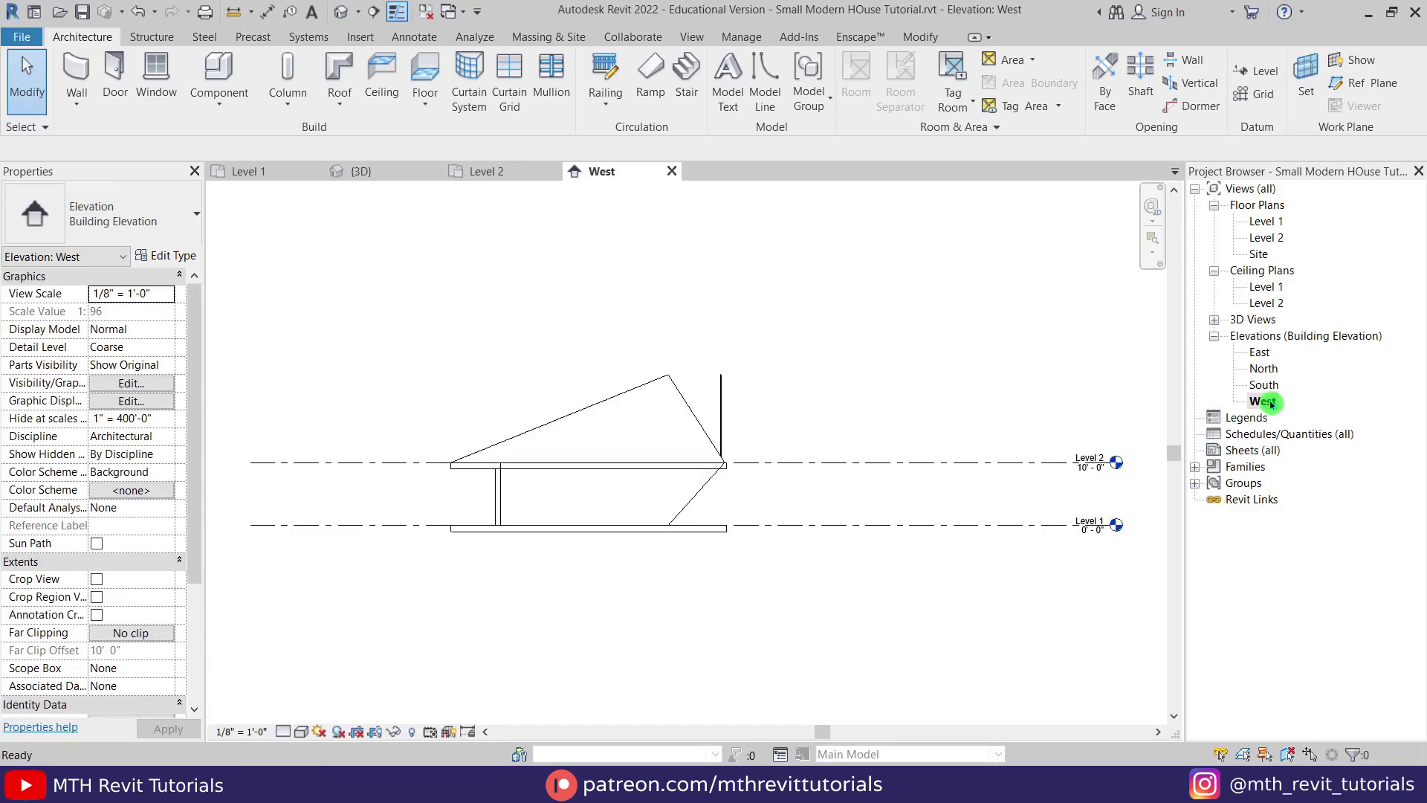
scroll(711, 408, up, 4)
middle_drag(935, 373, 1019, 392)
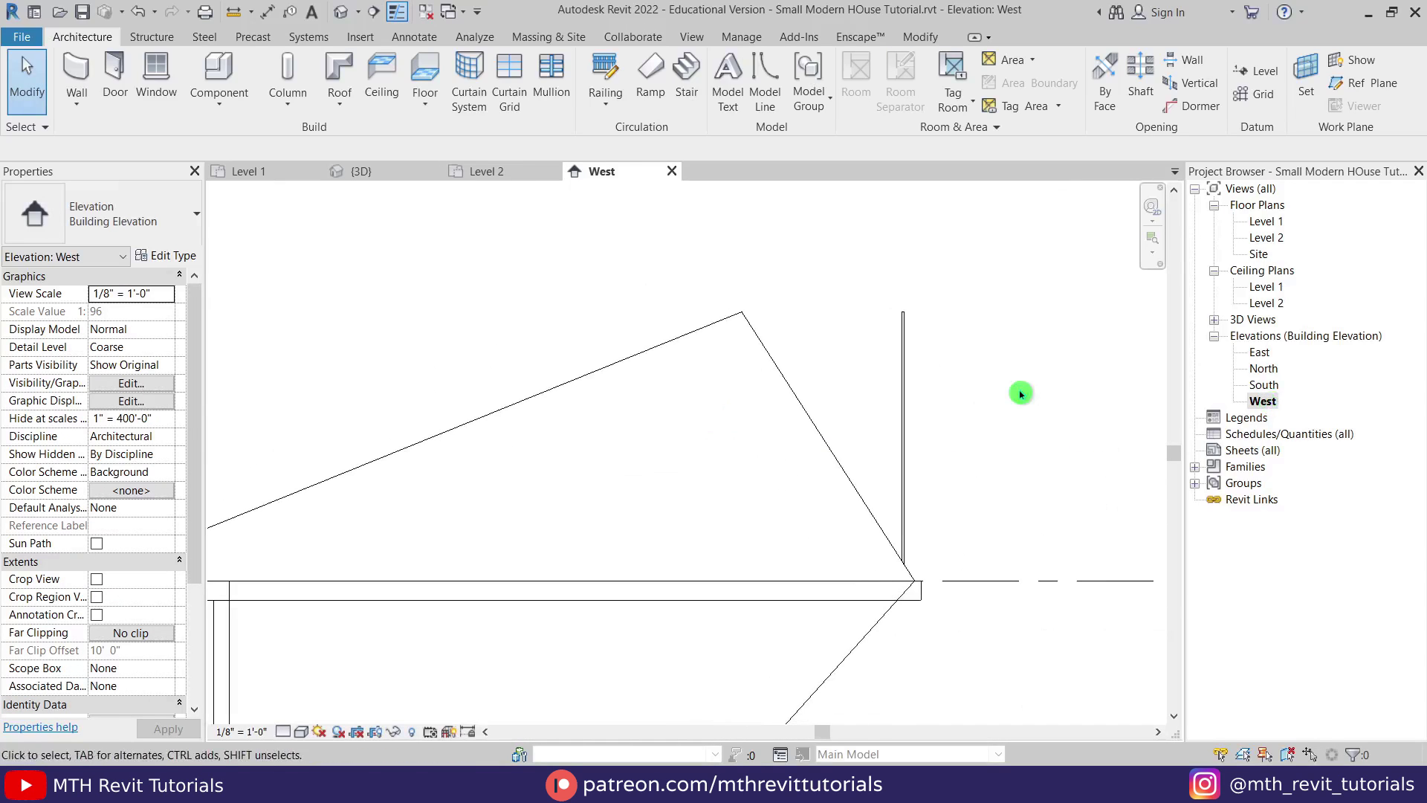
click(920, 37)
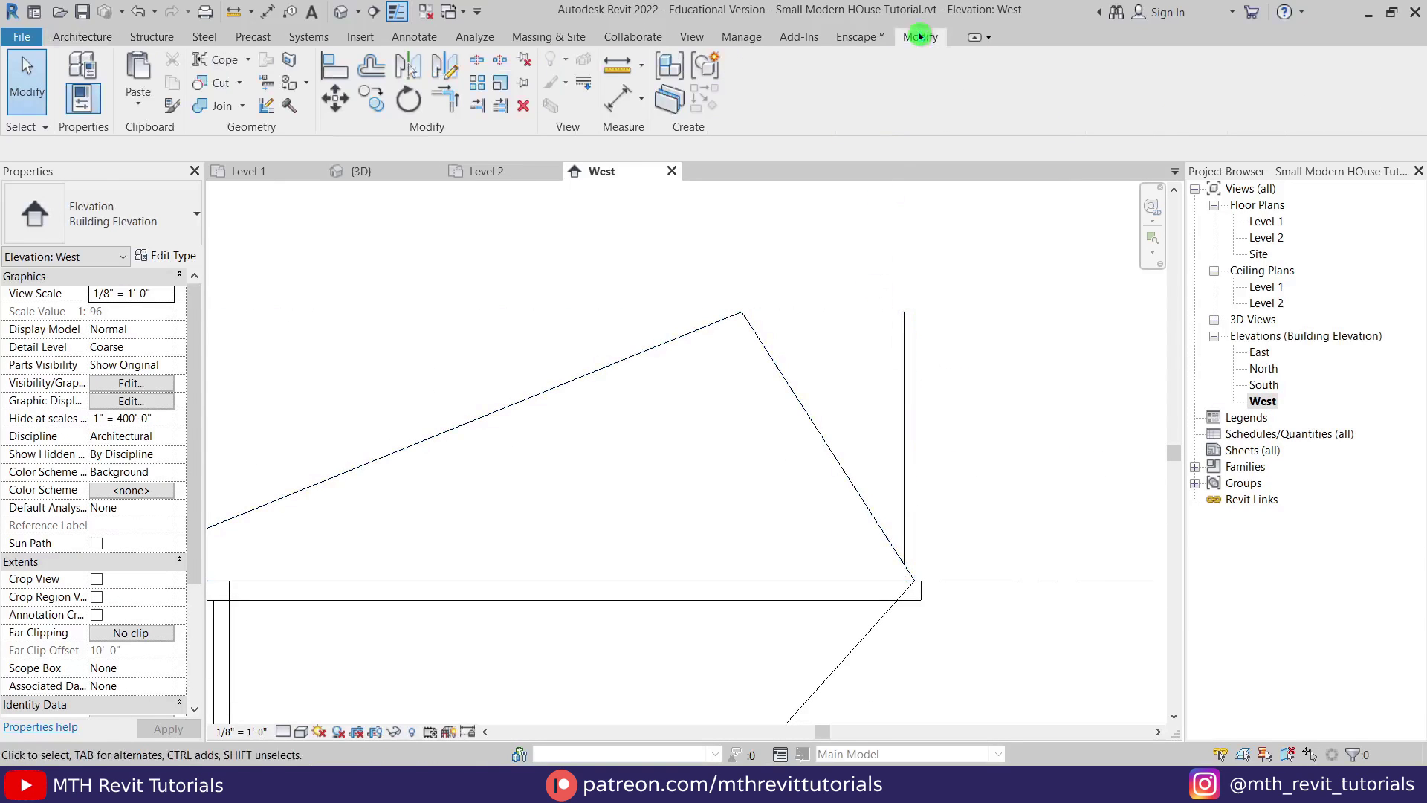
click(641, 110)
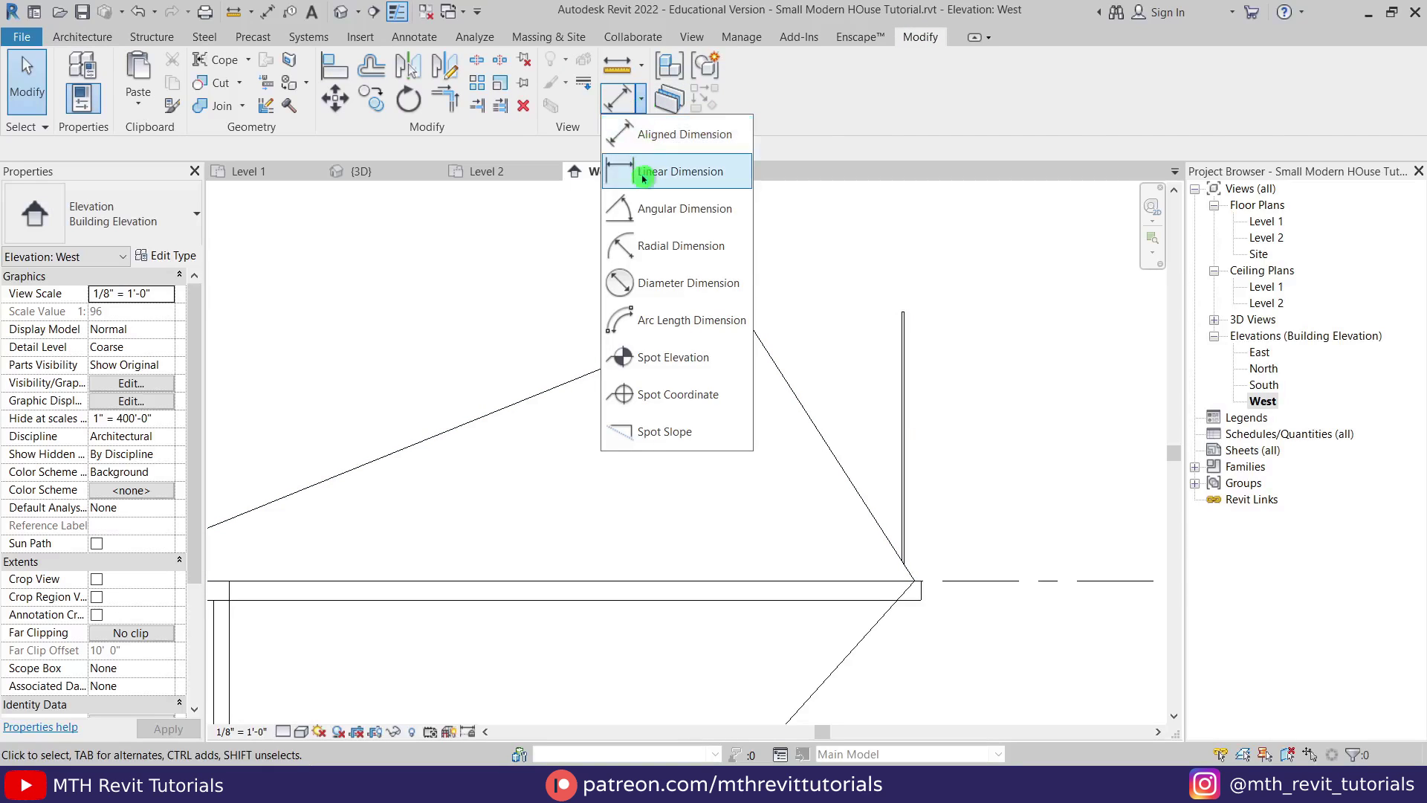
click(698, 223)
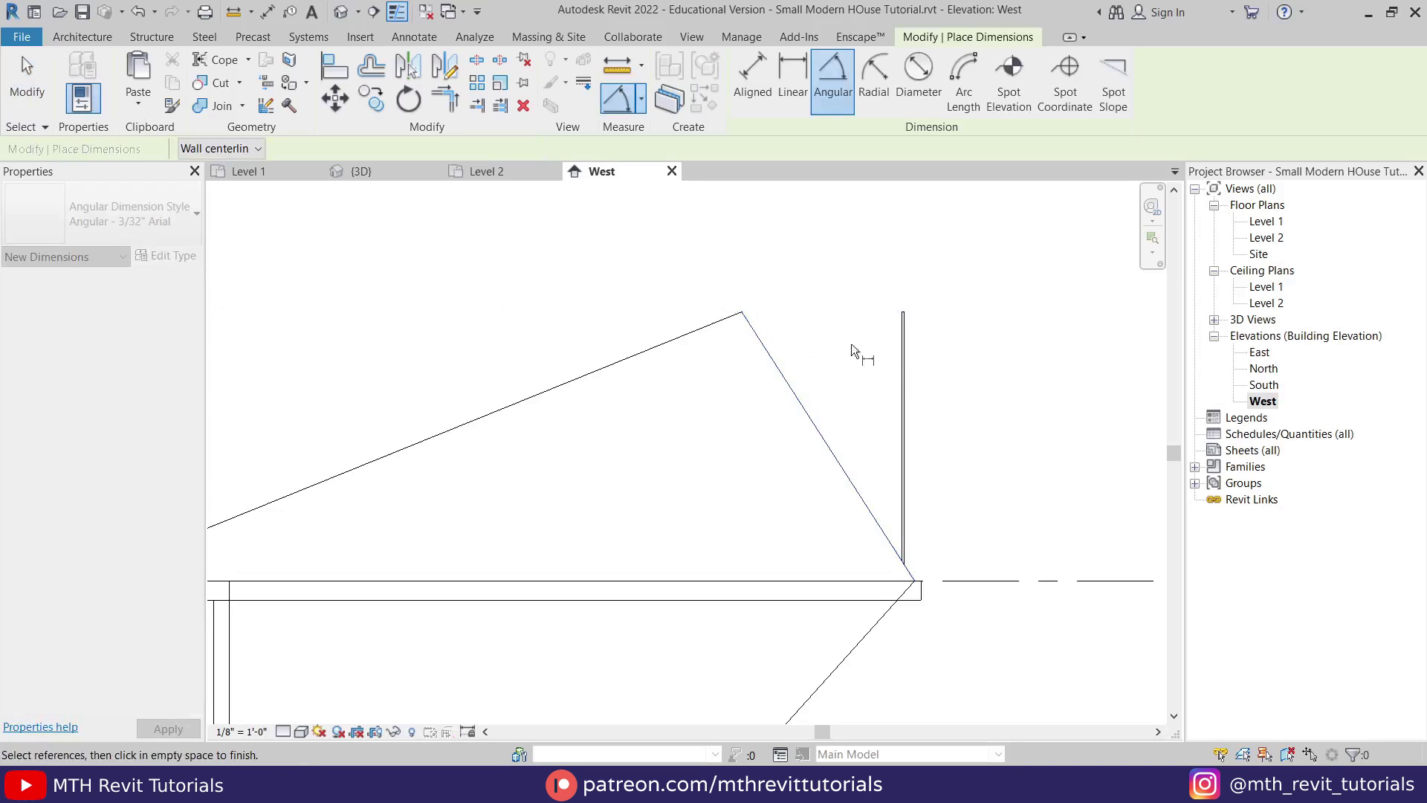
scroll(900, 347, up, 2)
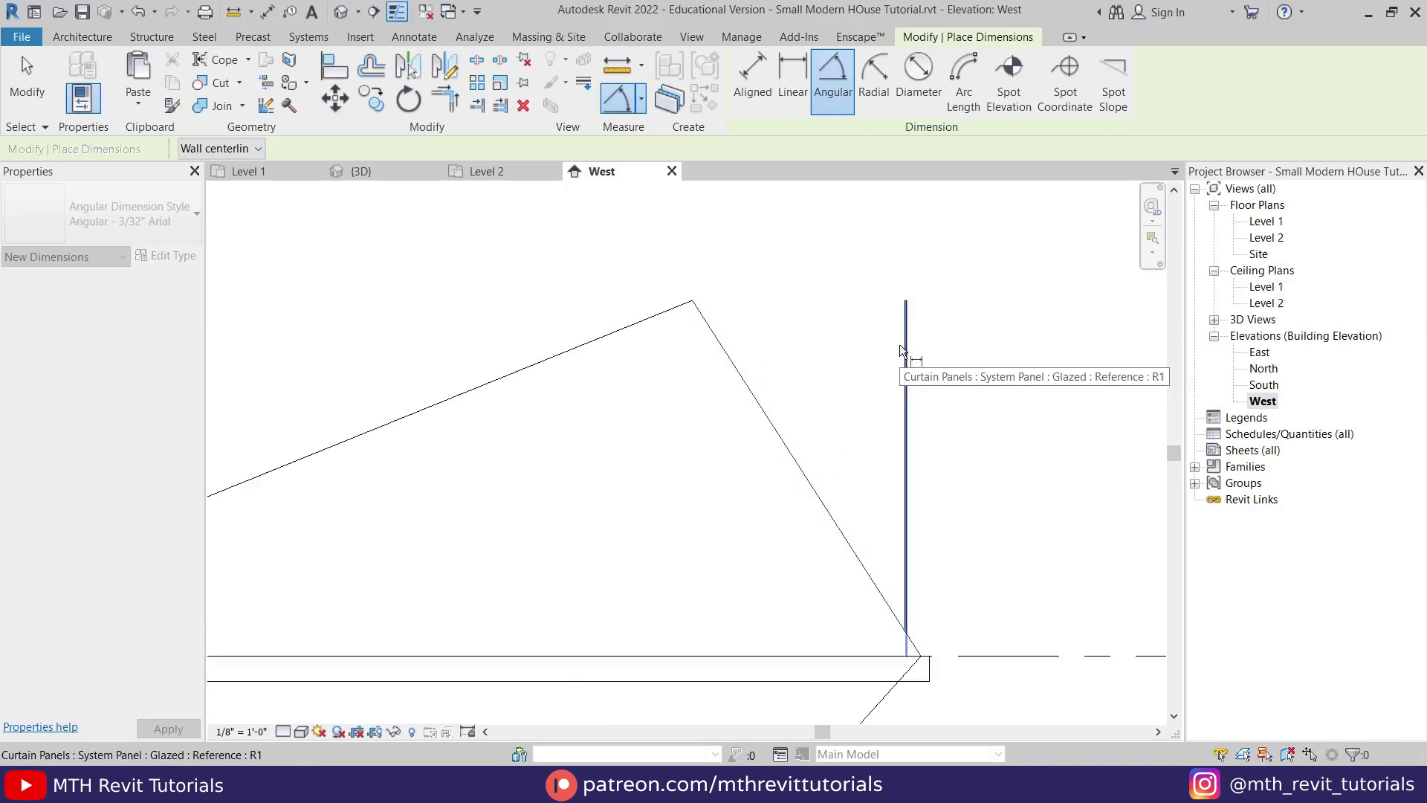
scroll(904, 320, up, 2)
click(904, 314)
click(743, 396)
scroll(698, 393, down, 2)
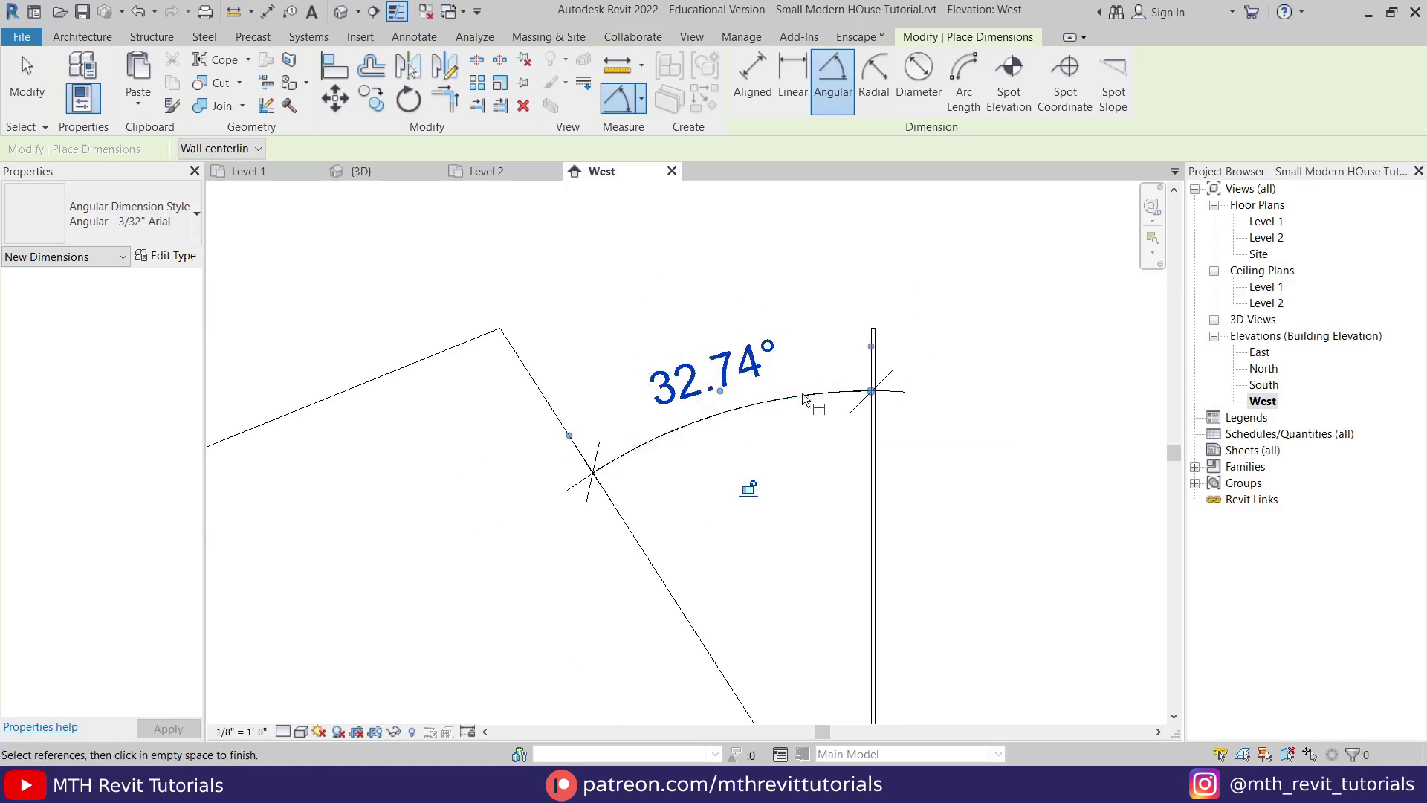
scroll(773, 399, down, 2)
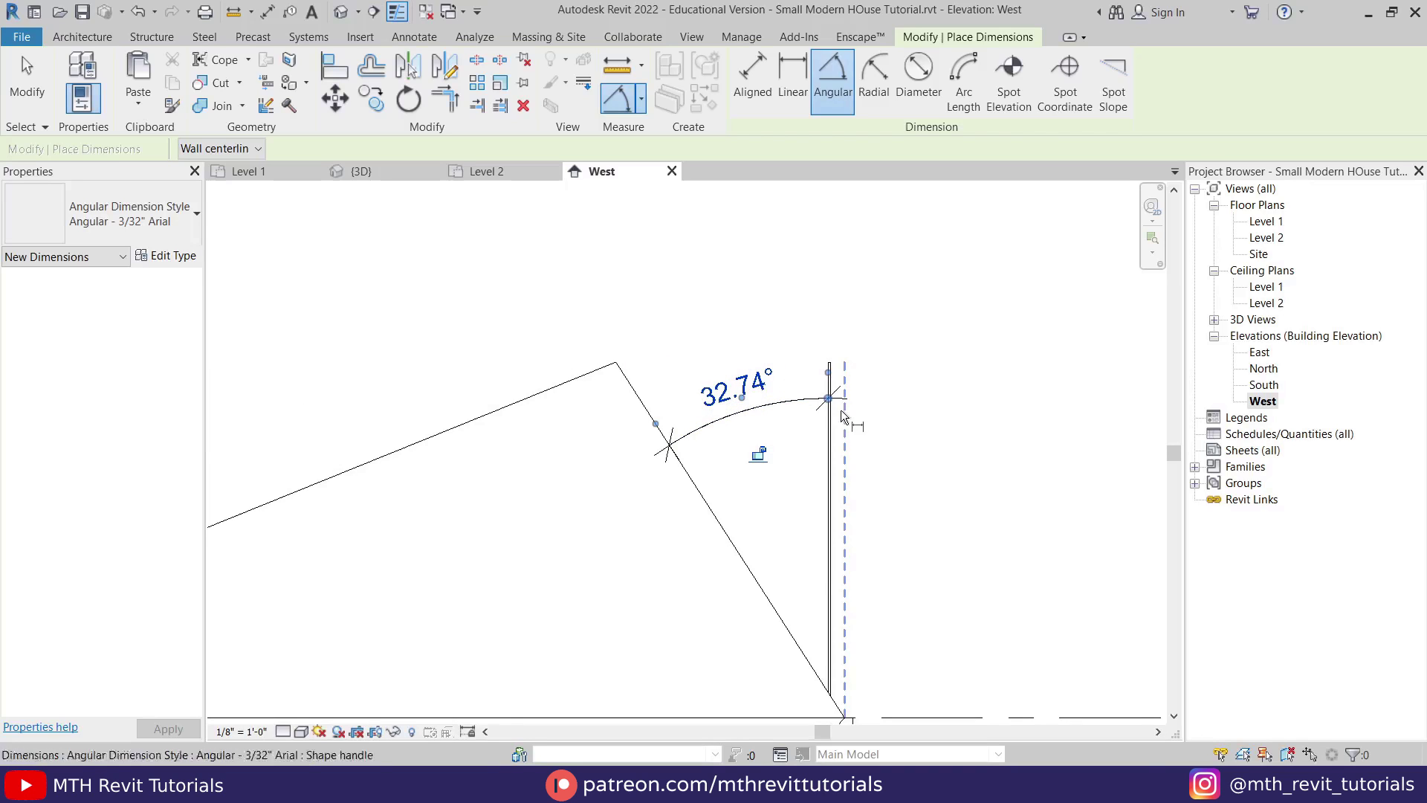
key(Escape)
key(Escape)
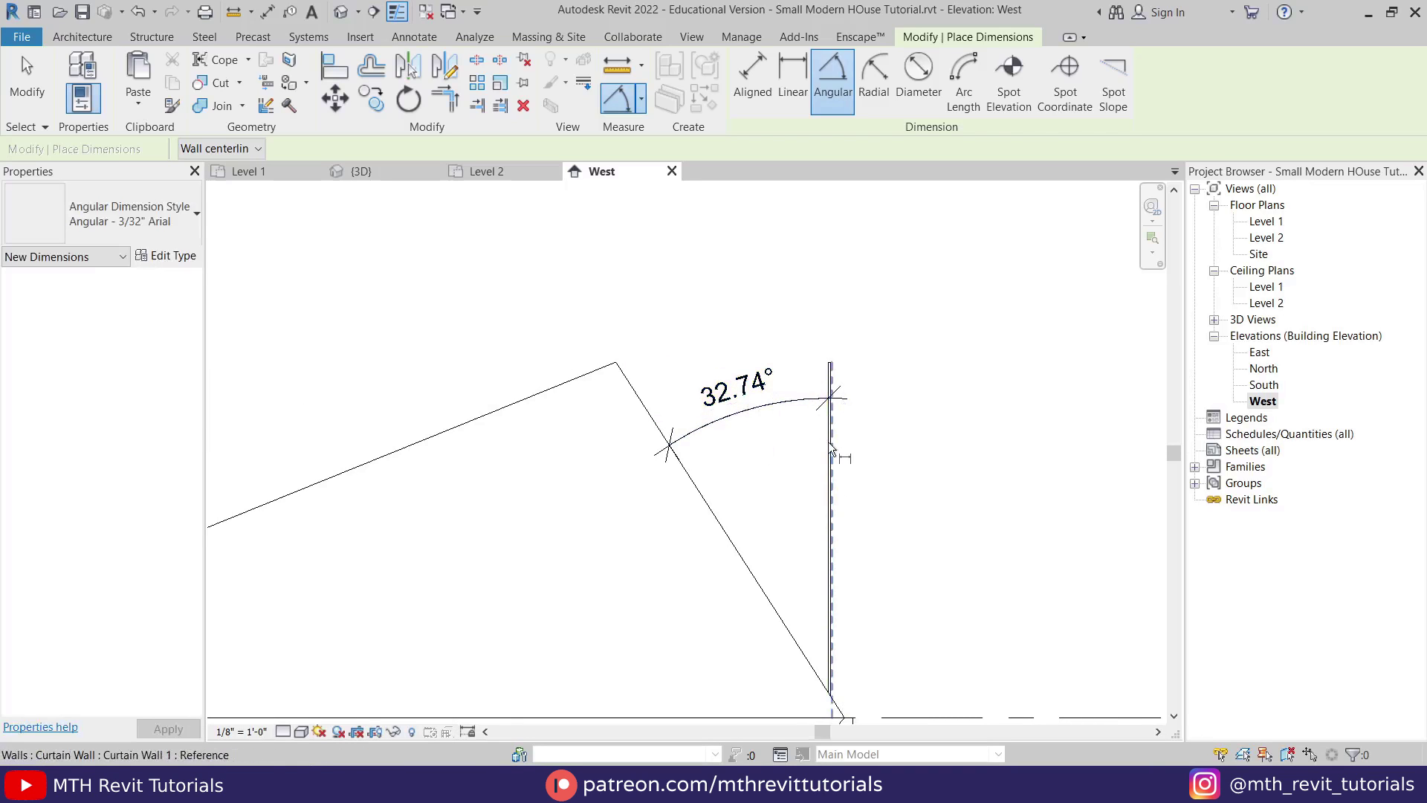
Set the Level 2 curtain wall's angle from vertical to 32.74°
click(830, 446)
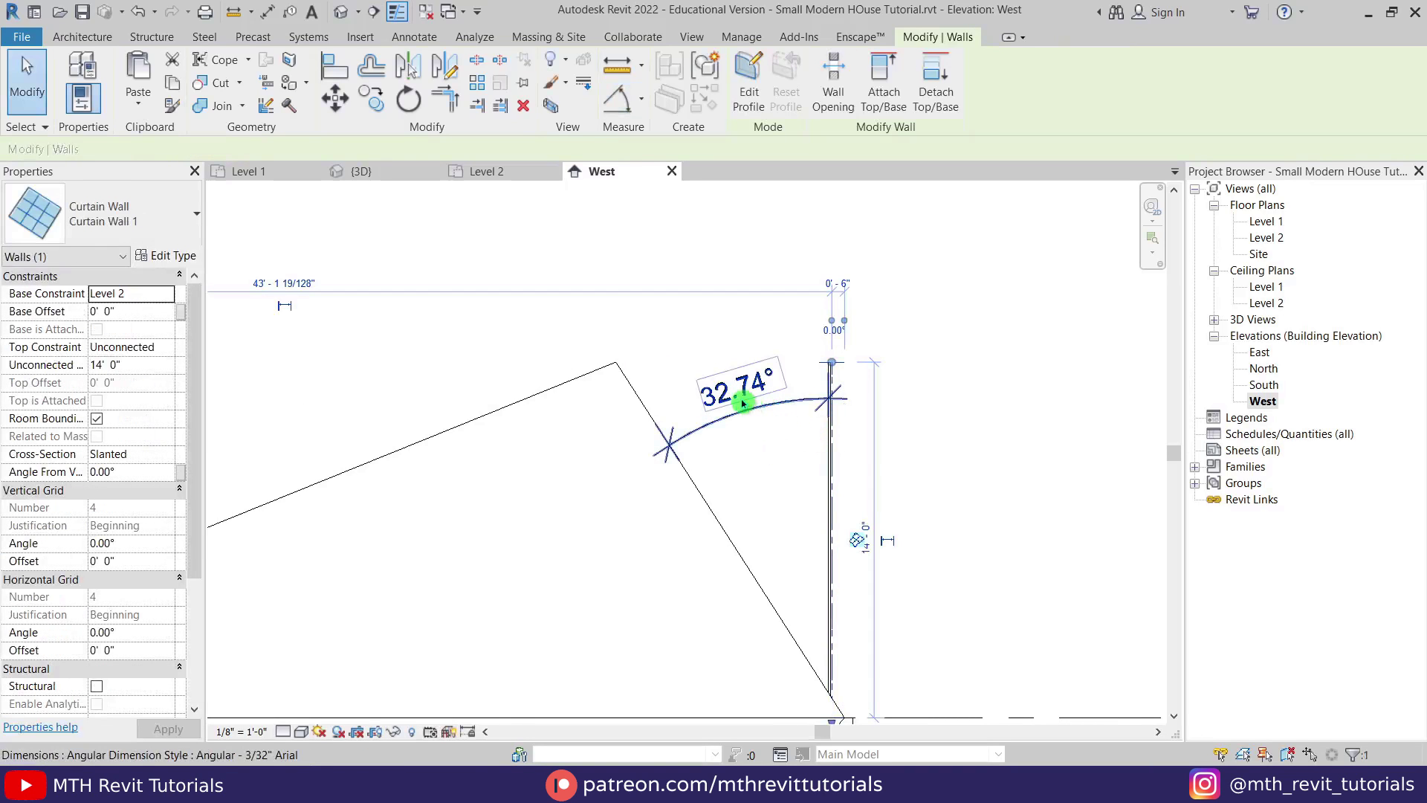
click(125, 473)
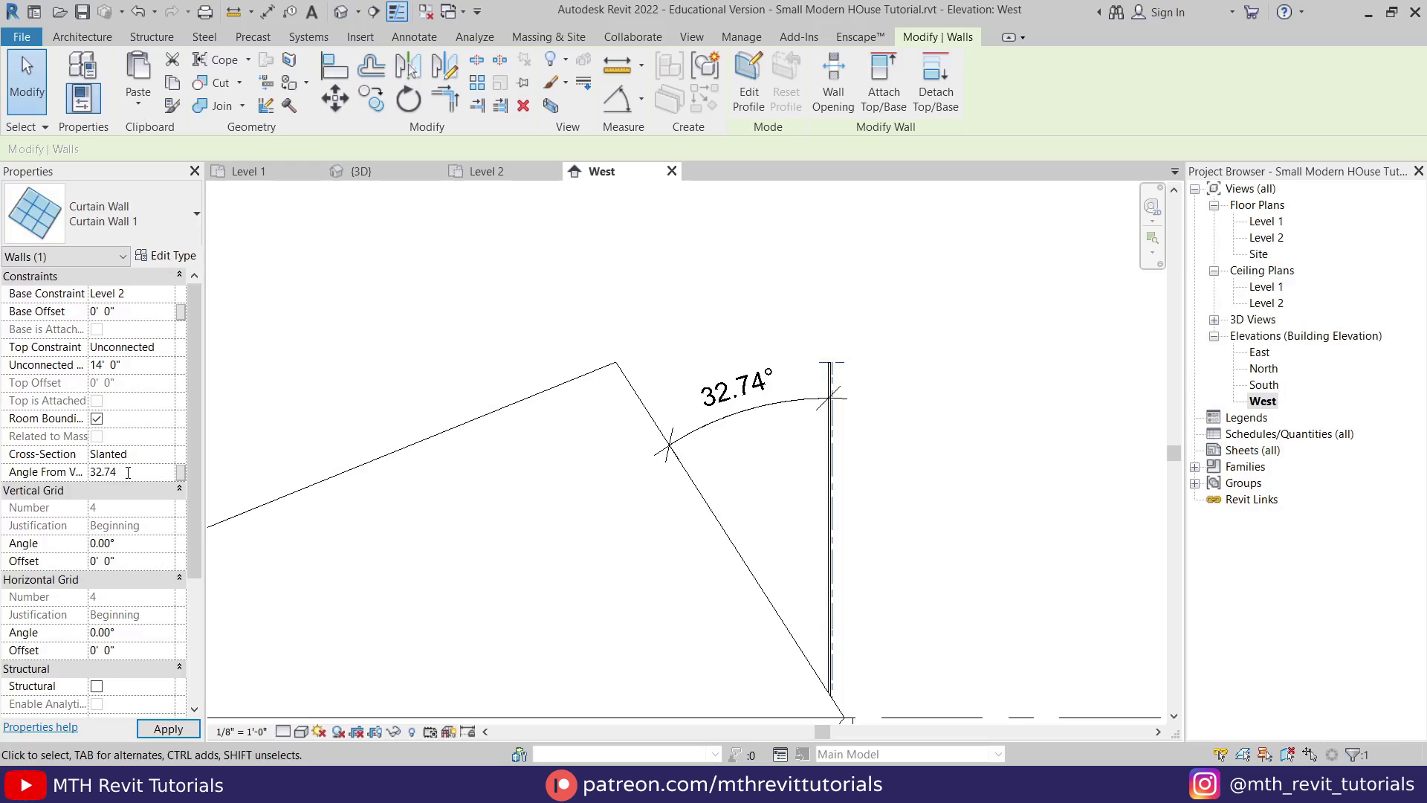
text(32.74)
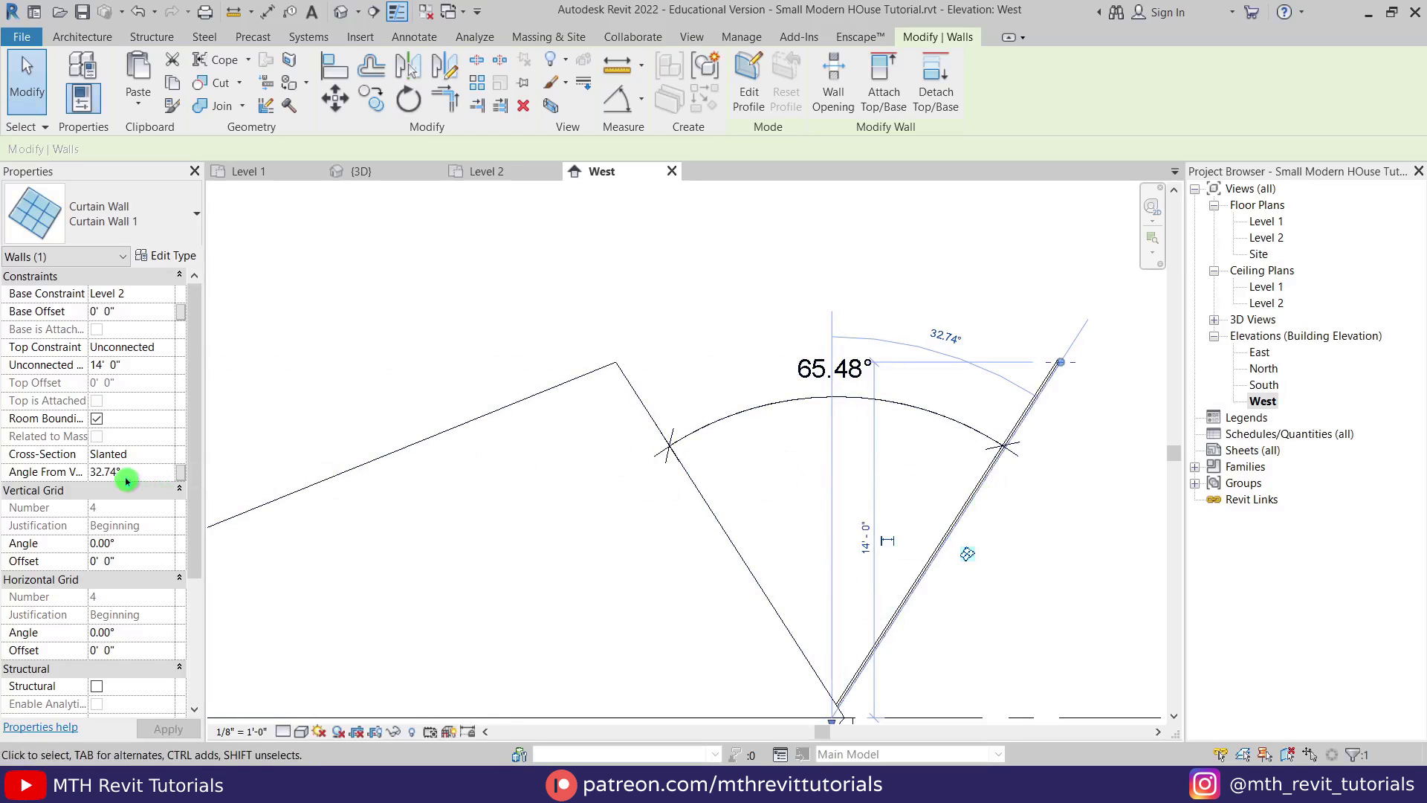
Make the curtain wall's angle from vertical negative, -32.74°, and delete the angular dimension
click(93, 475)
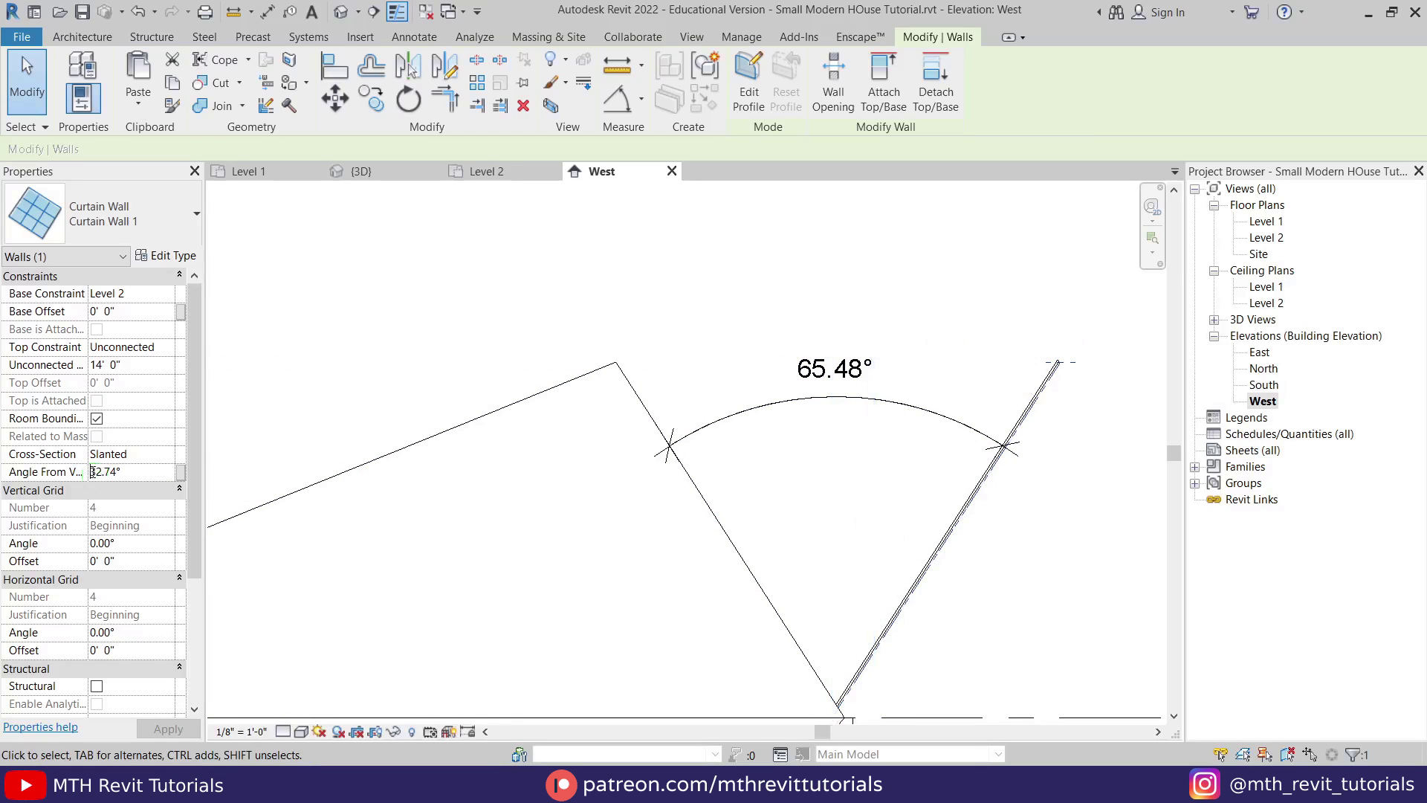
text(-)
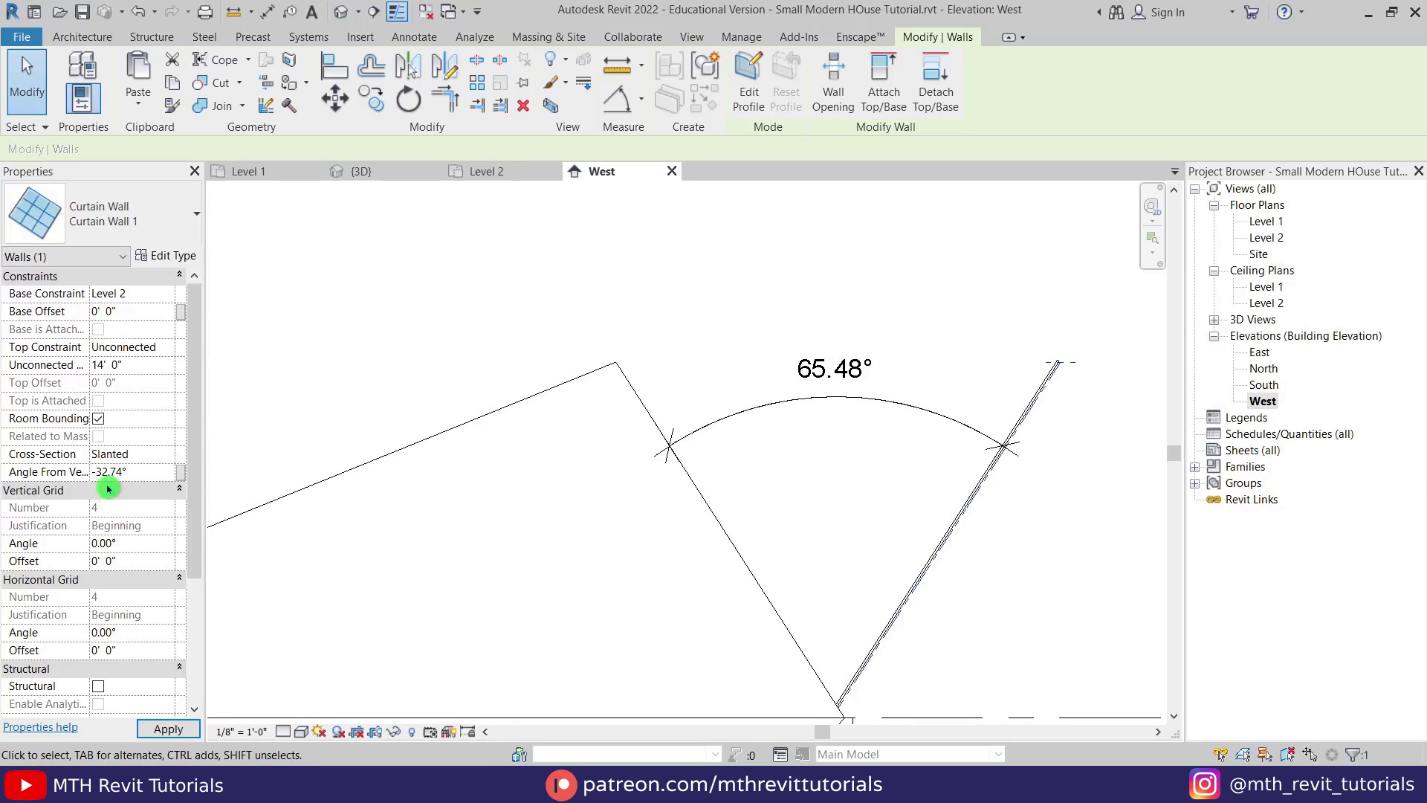
key(Return)
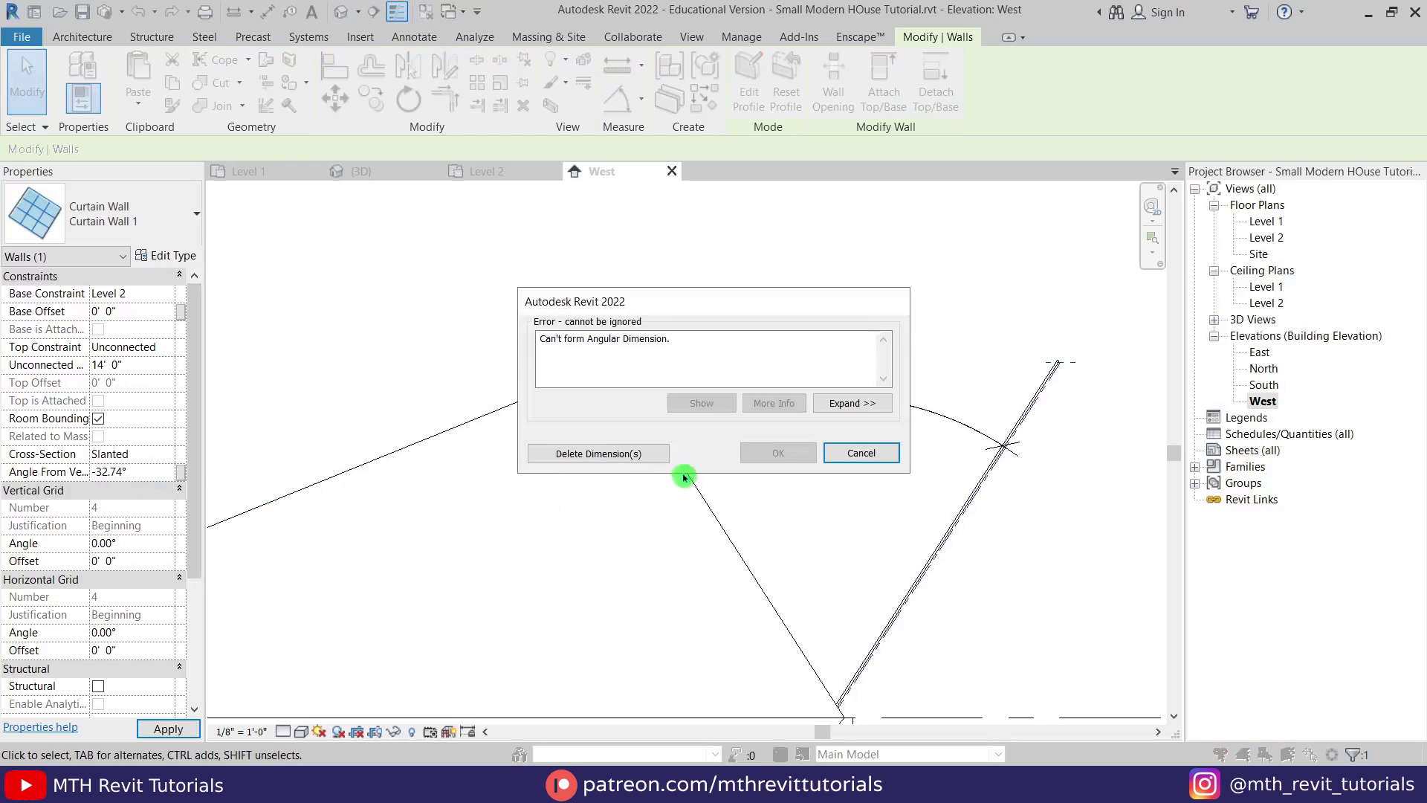
click(596, 453)
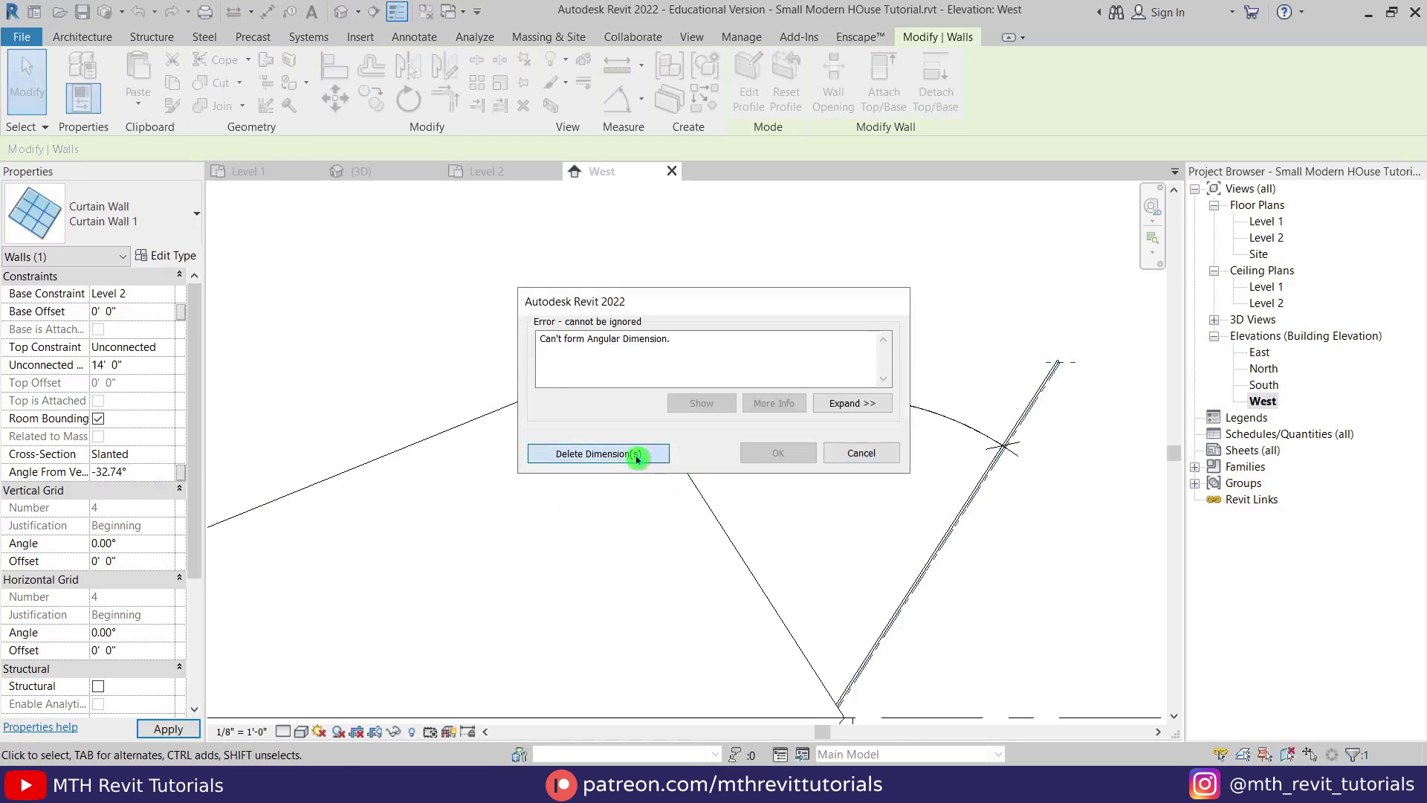
key(Escape)
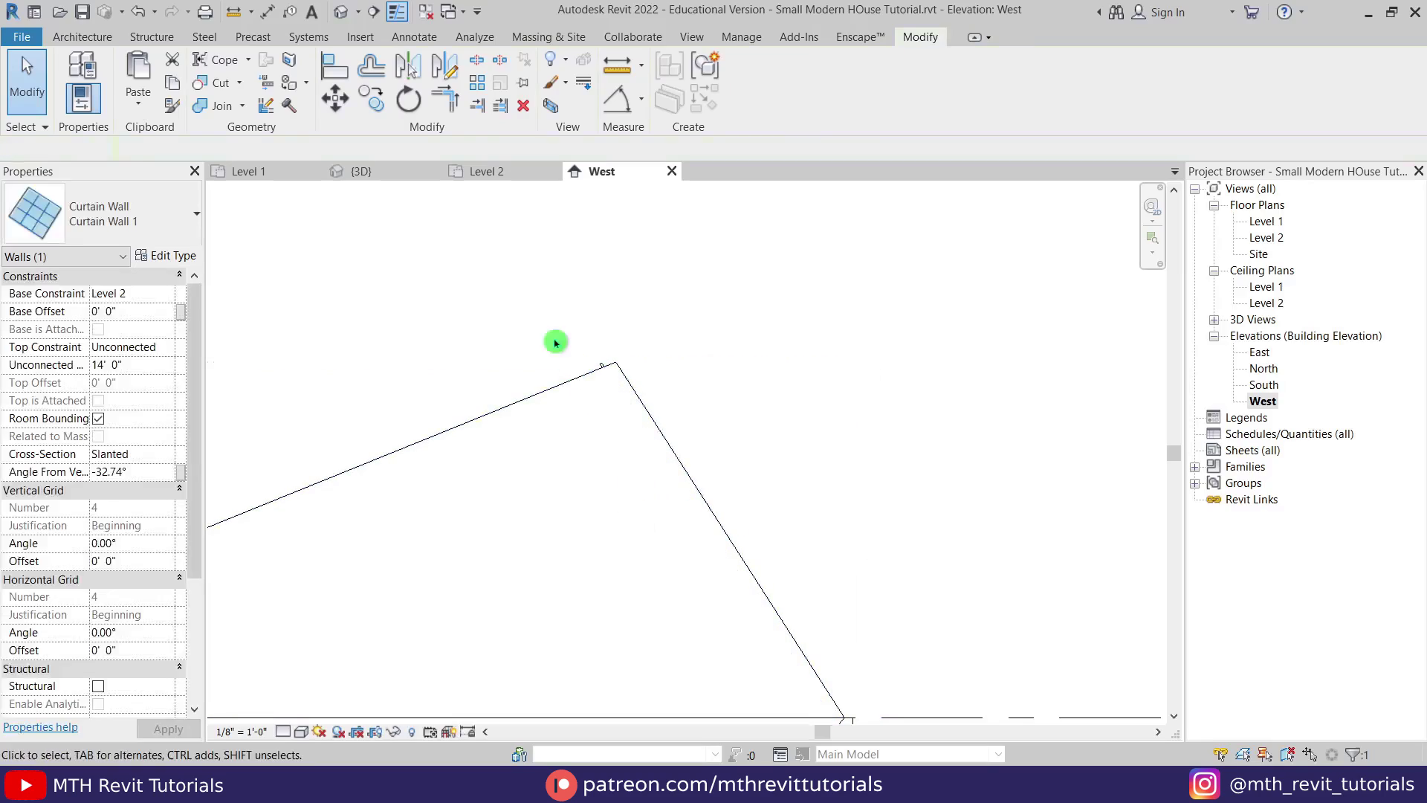
Inspect the slanted curtain wall between the triangular side walls in the 3D view
click(379, 172)
shift+middle_drag(653, 427, 767, 631)
scroll(699, 399, down, 1)
shift+middle_drag(698, 399, 726, 468)
scroll(852, 474, down, 1)
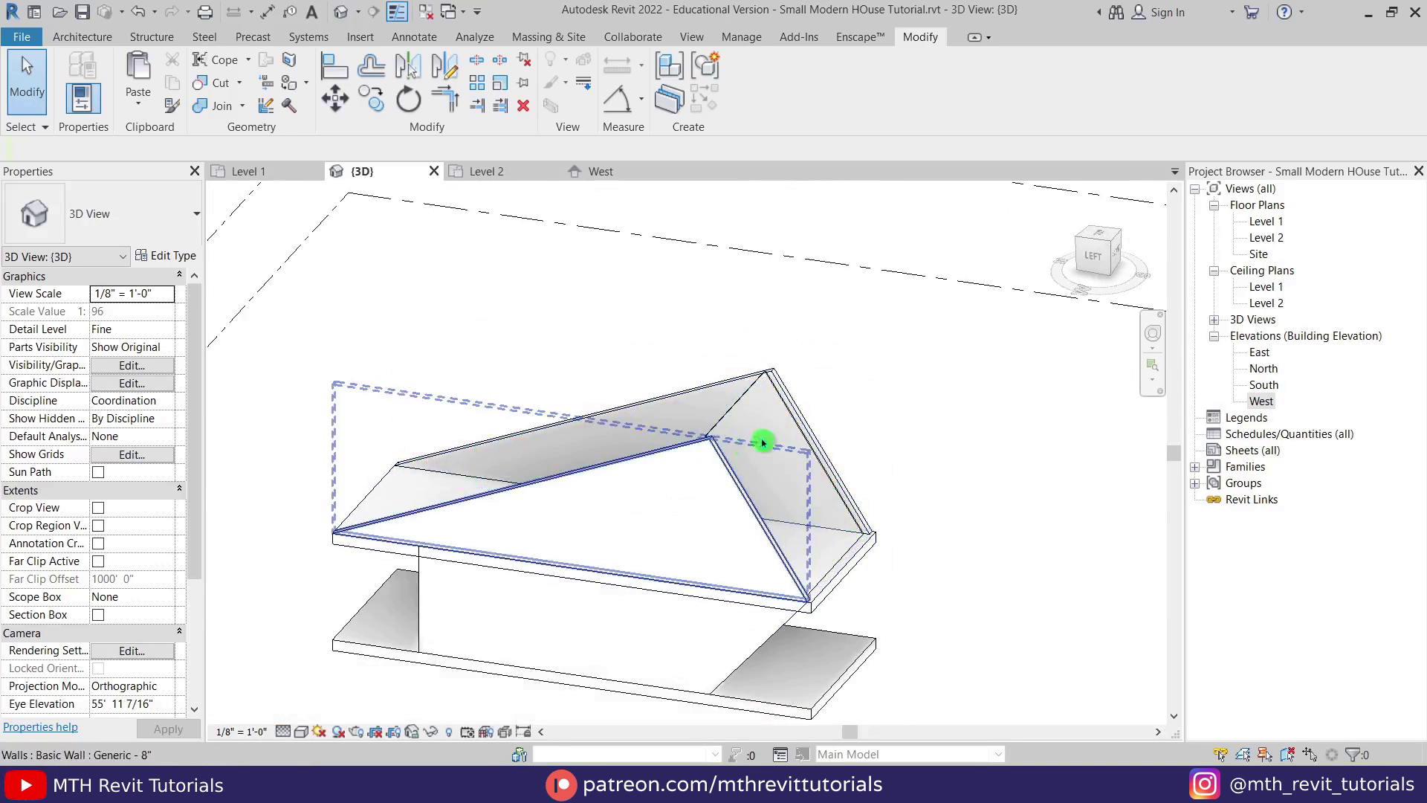
shift+middle_drag(640, 468, 584, 534)
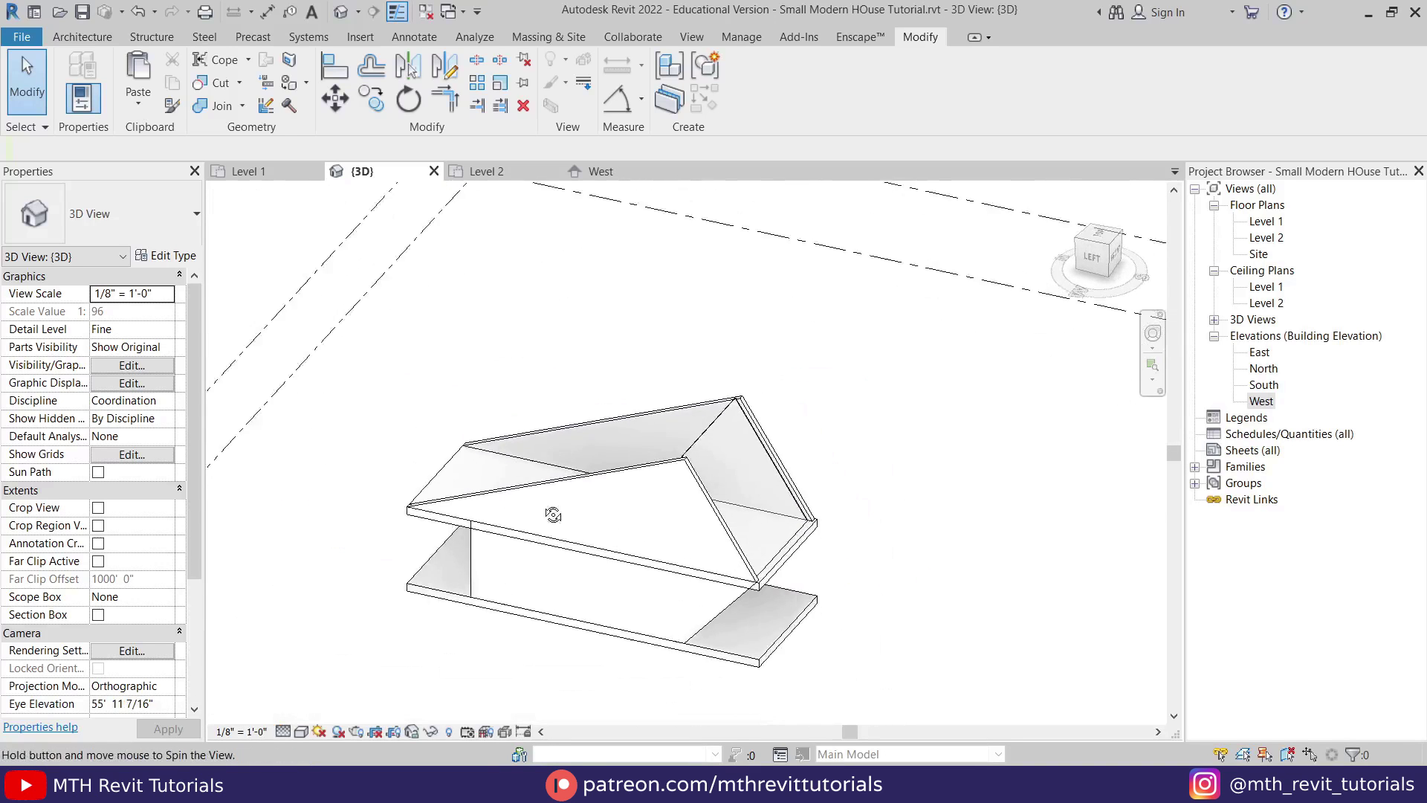
scroll(539, 472, up, 2)
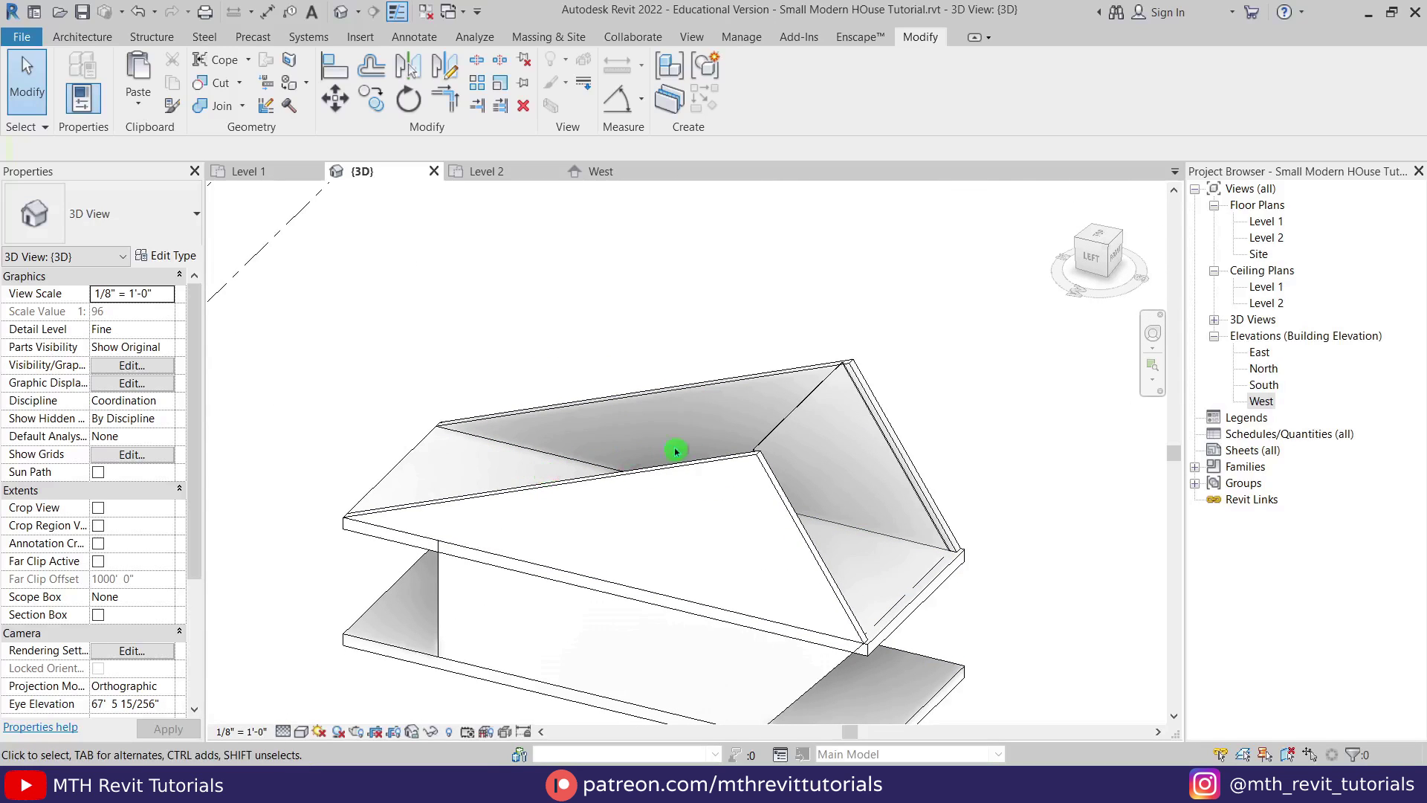
From the left side in 3D, start a Roof by Extrusion on the triangular wall's face, with reference level Level 2 and offset 0' 0"
click(1088, 261)
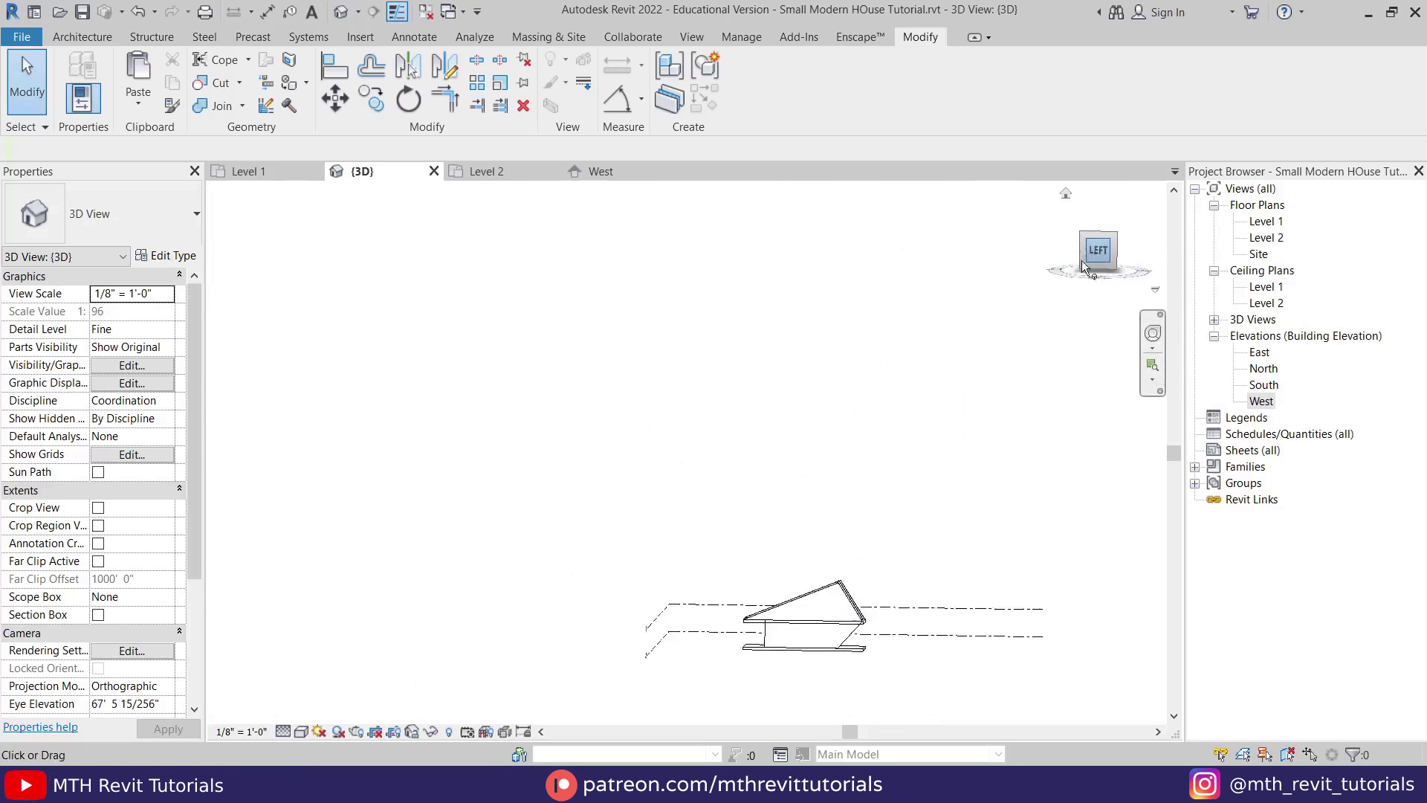
middle_drag(933, 407, 900, 438)
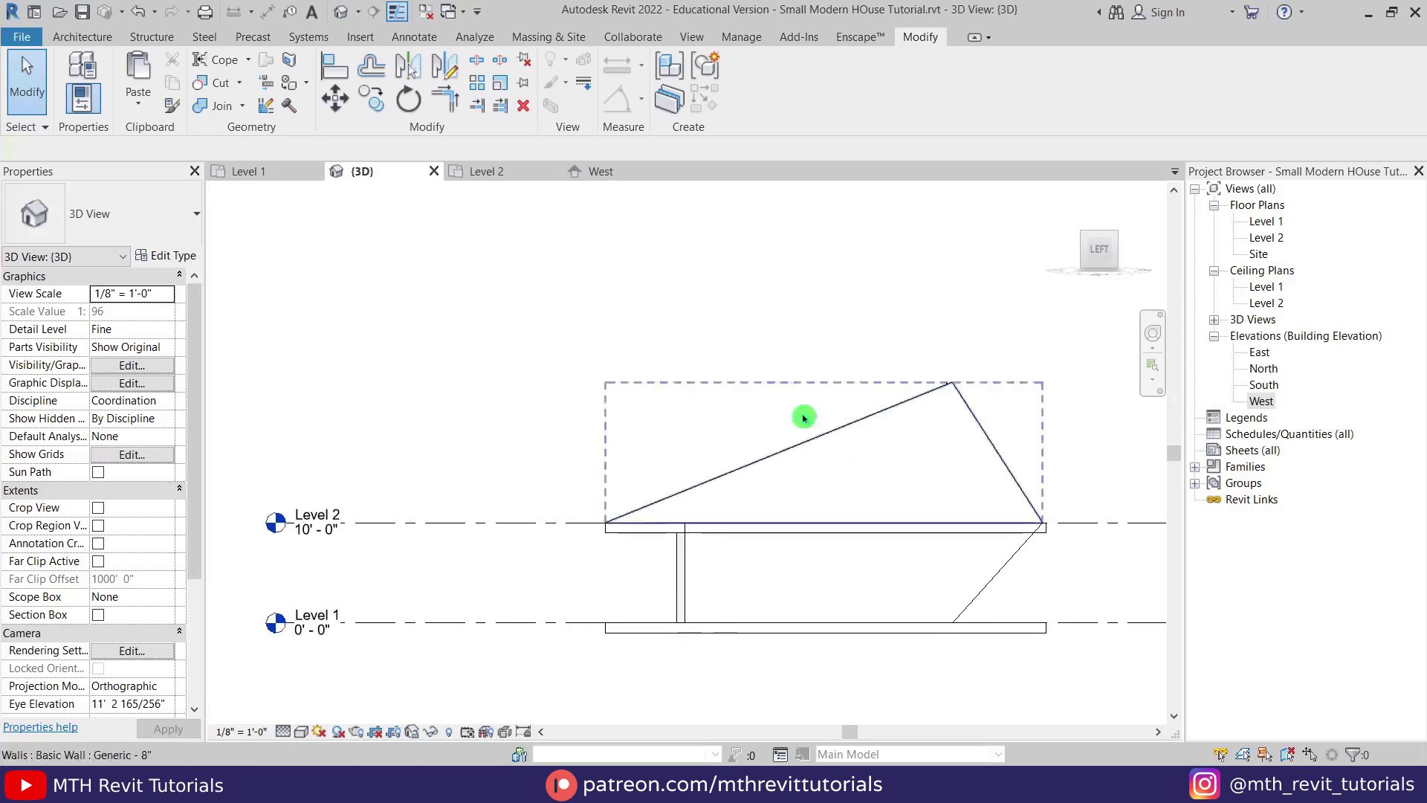
click(91, 41)
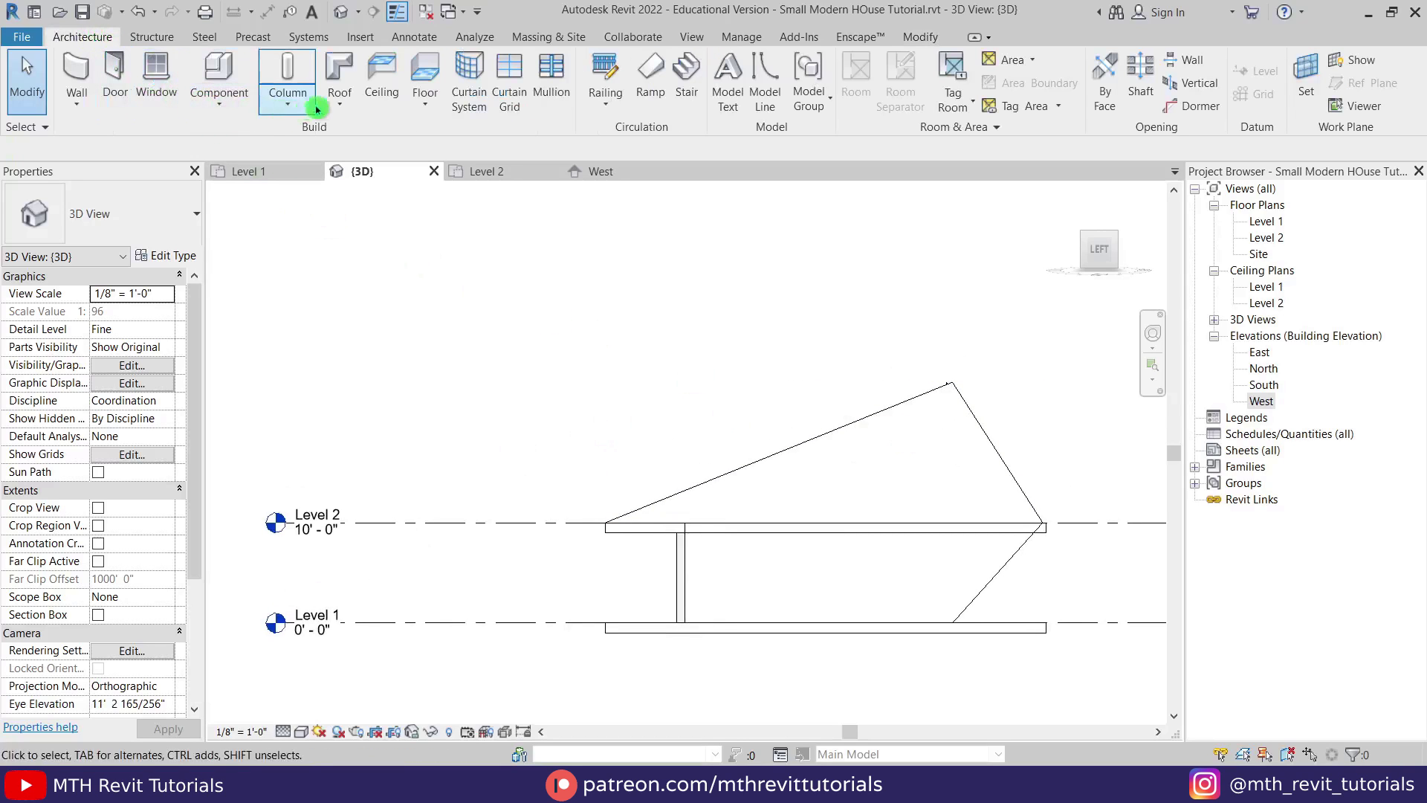
click(340, 97)
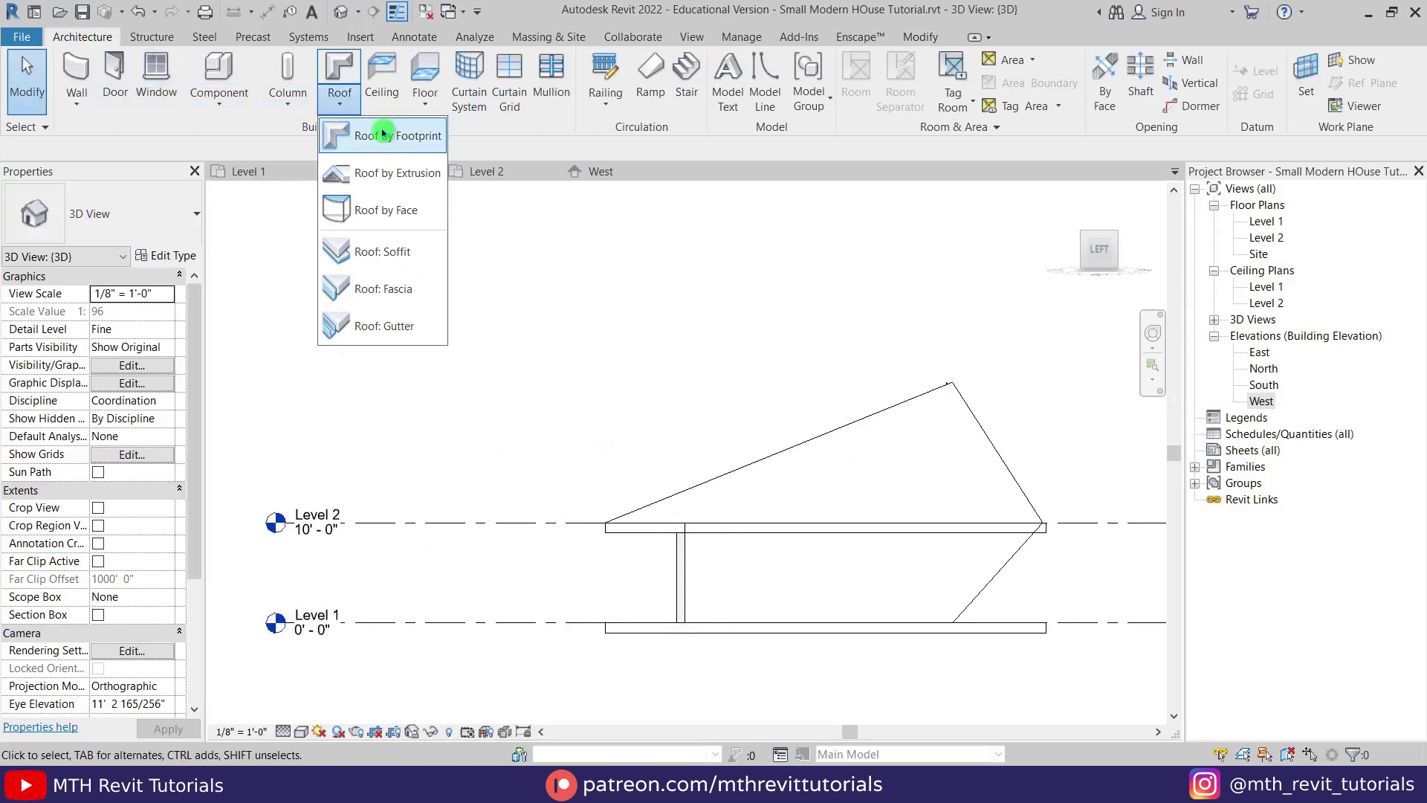
click(405, 174)
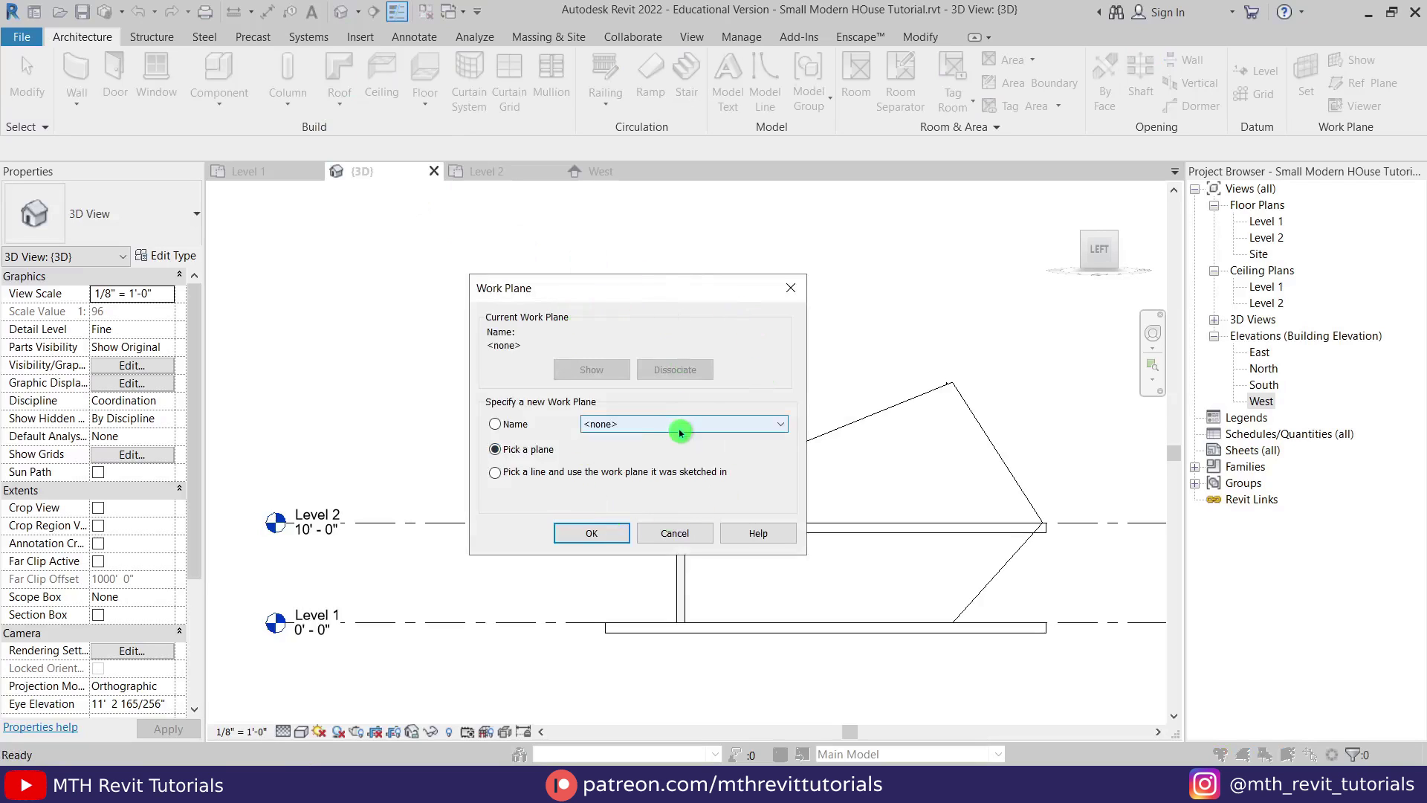
click(592, 533)
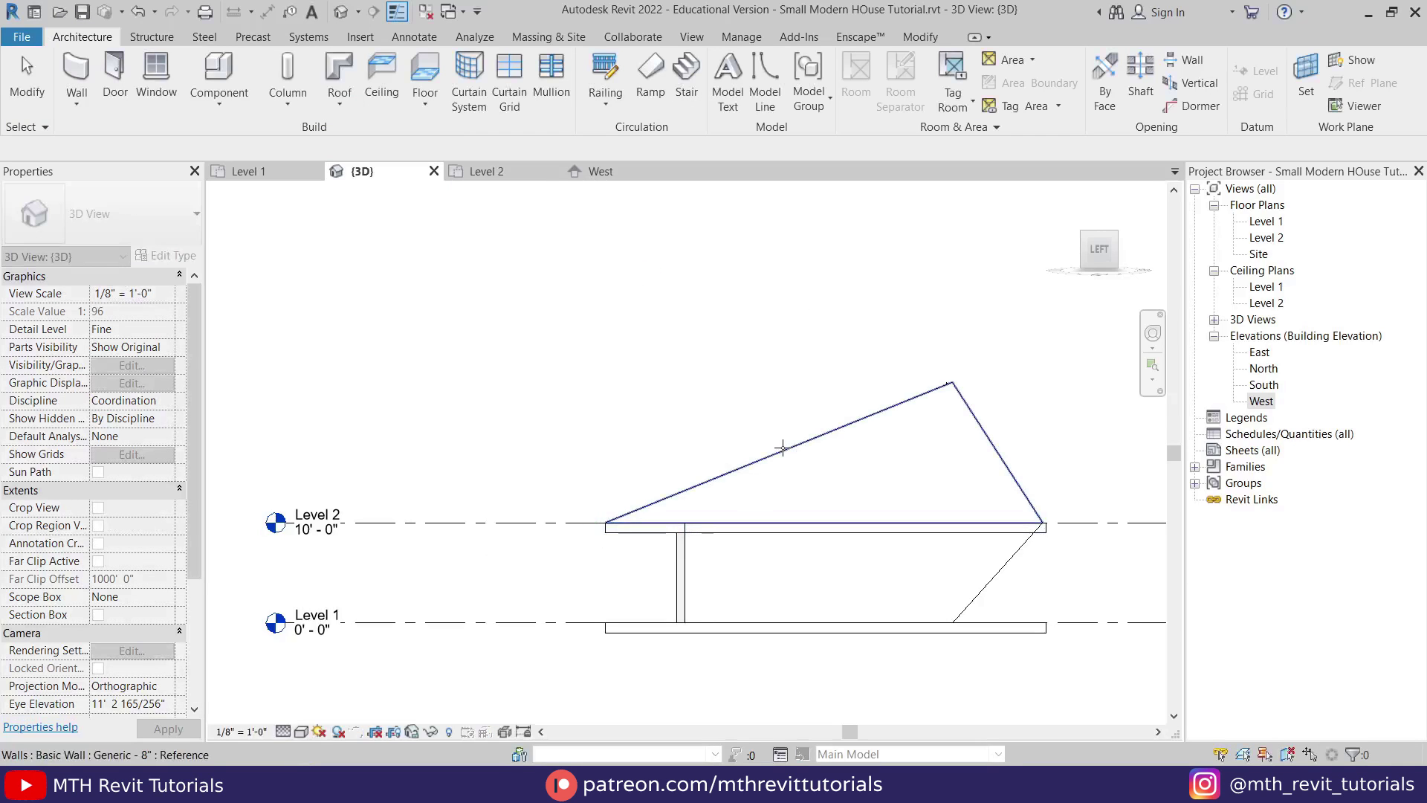
click(801, 495)
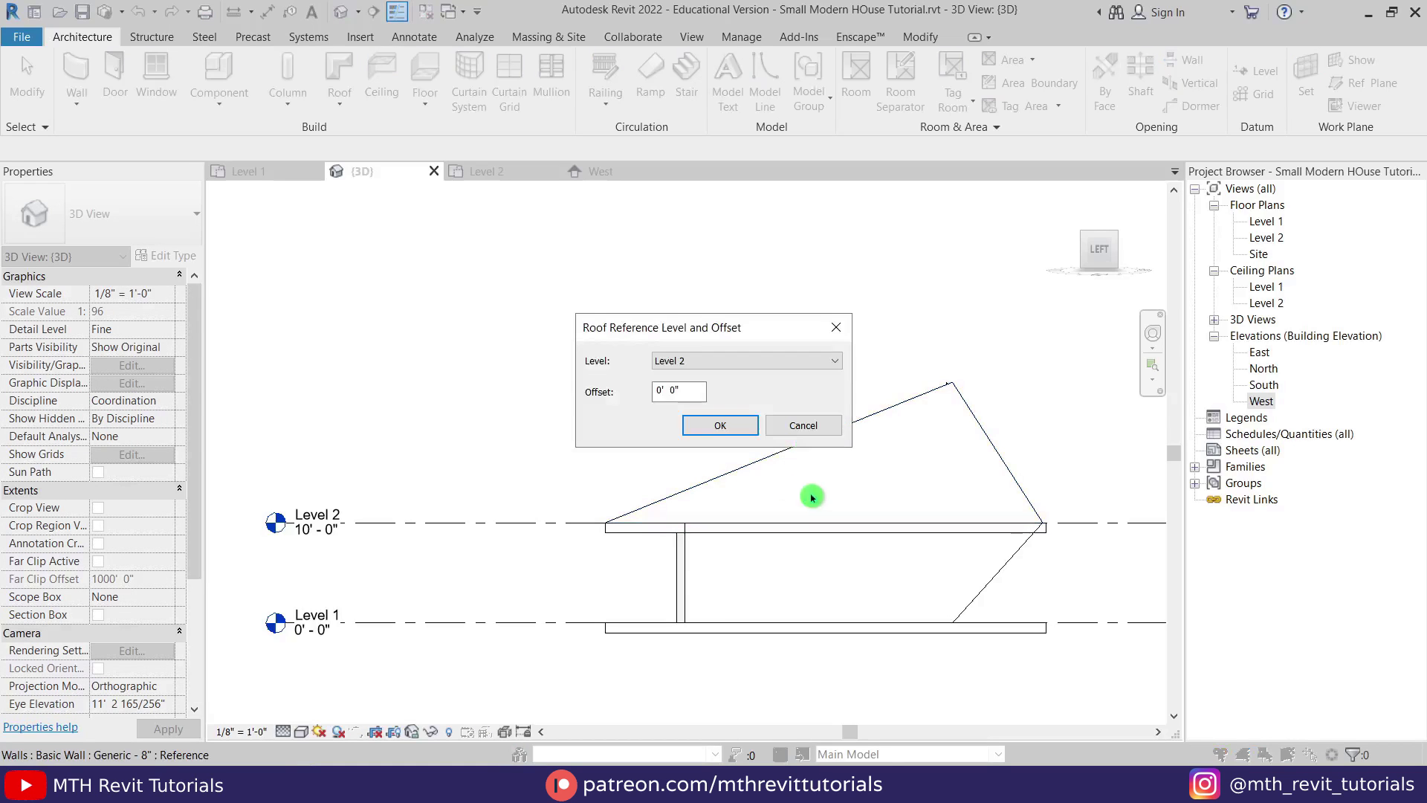
click(731, 425)
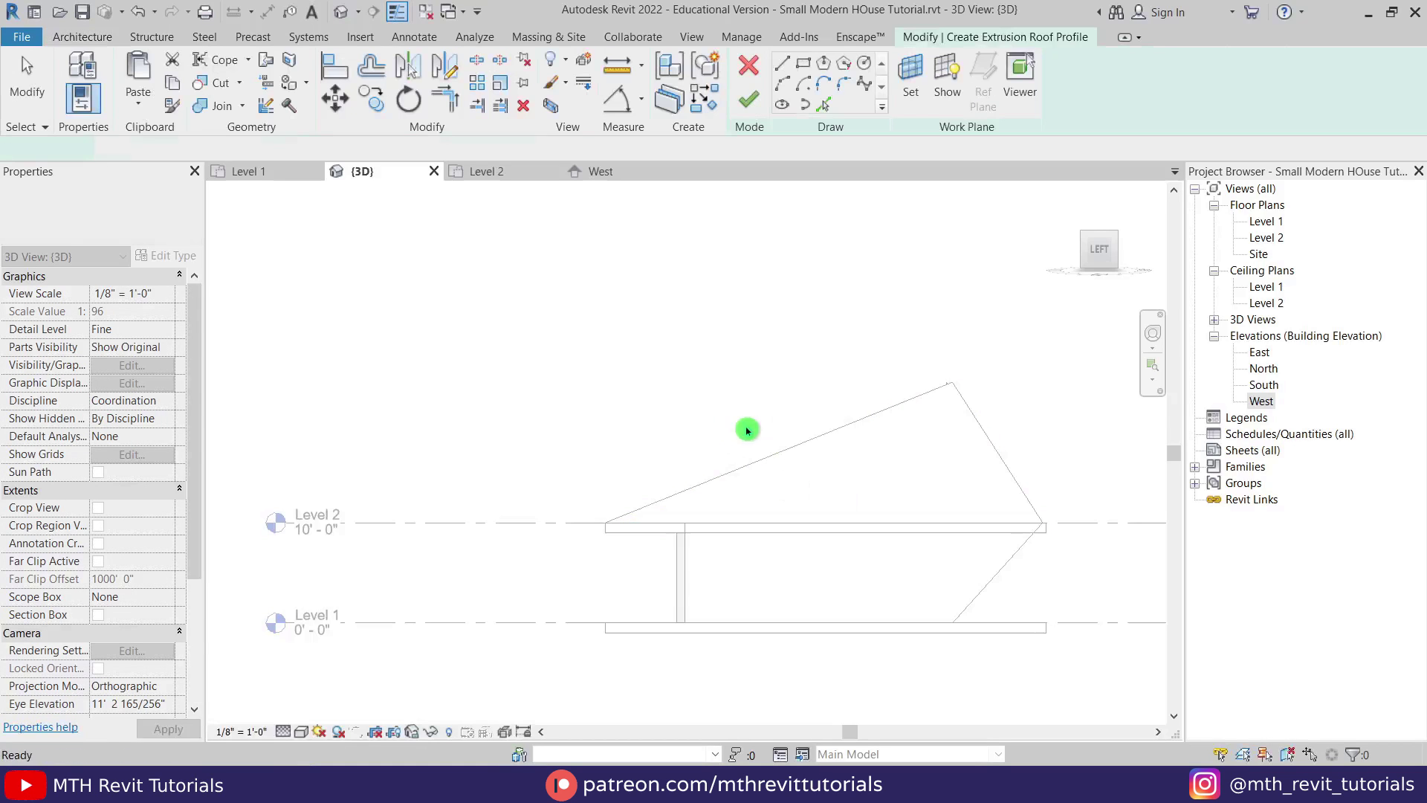
Pick the triangular side wall's long sloping top edge as the extruded roof's profile line
scroll(924, 424, up, 2)
click(437, 571)
click(795, 221)
click(824, 108)
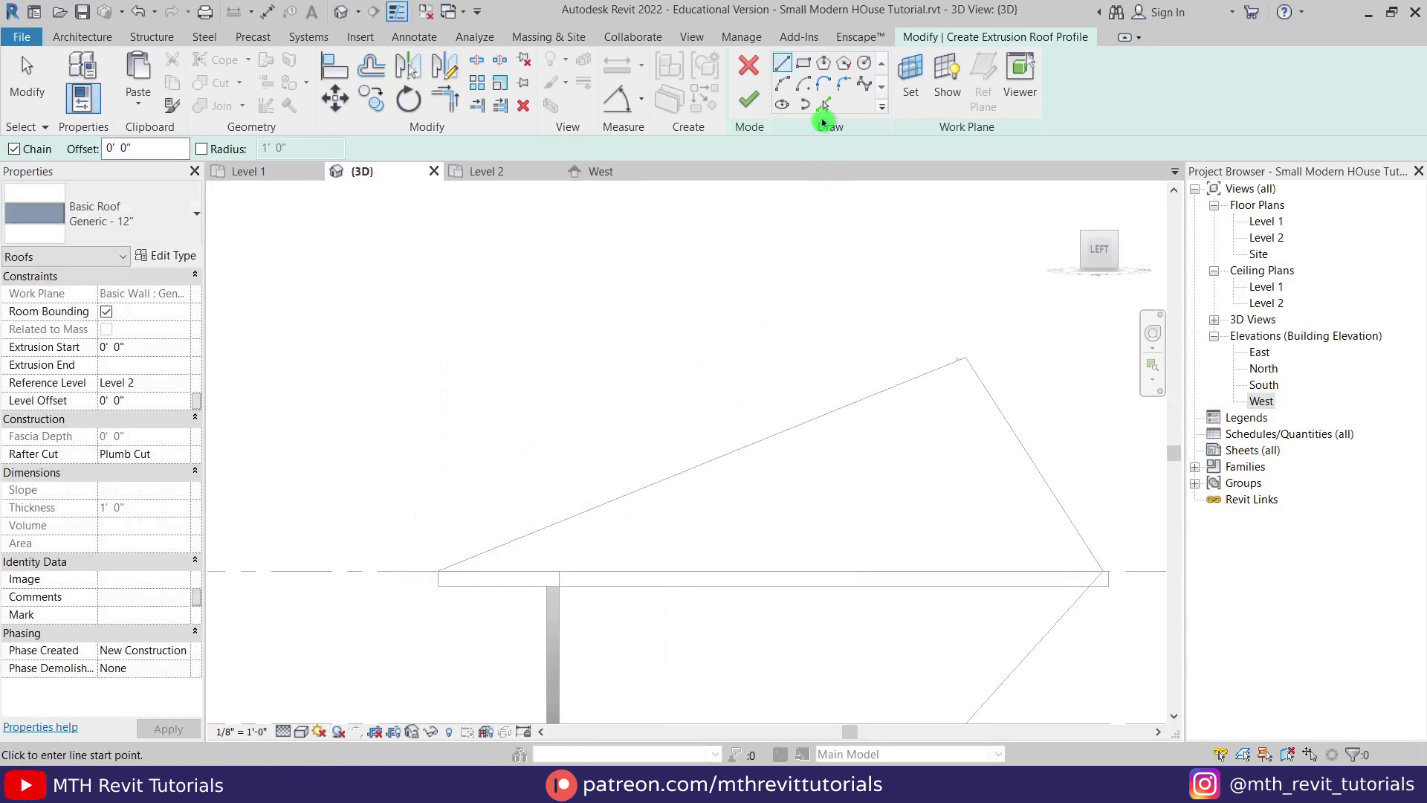
click(866, 398)
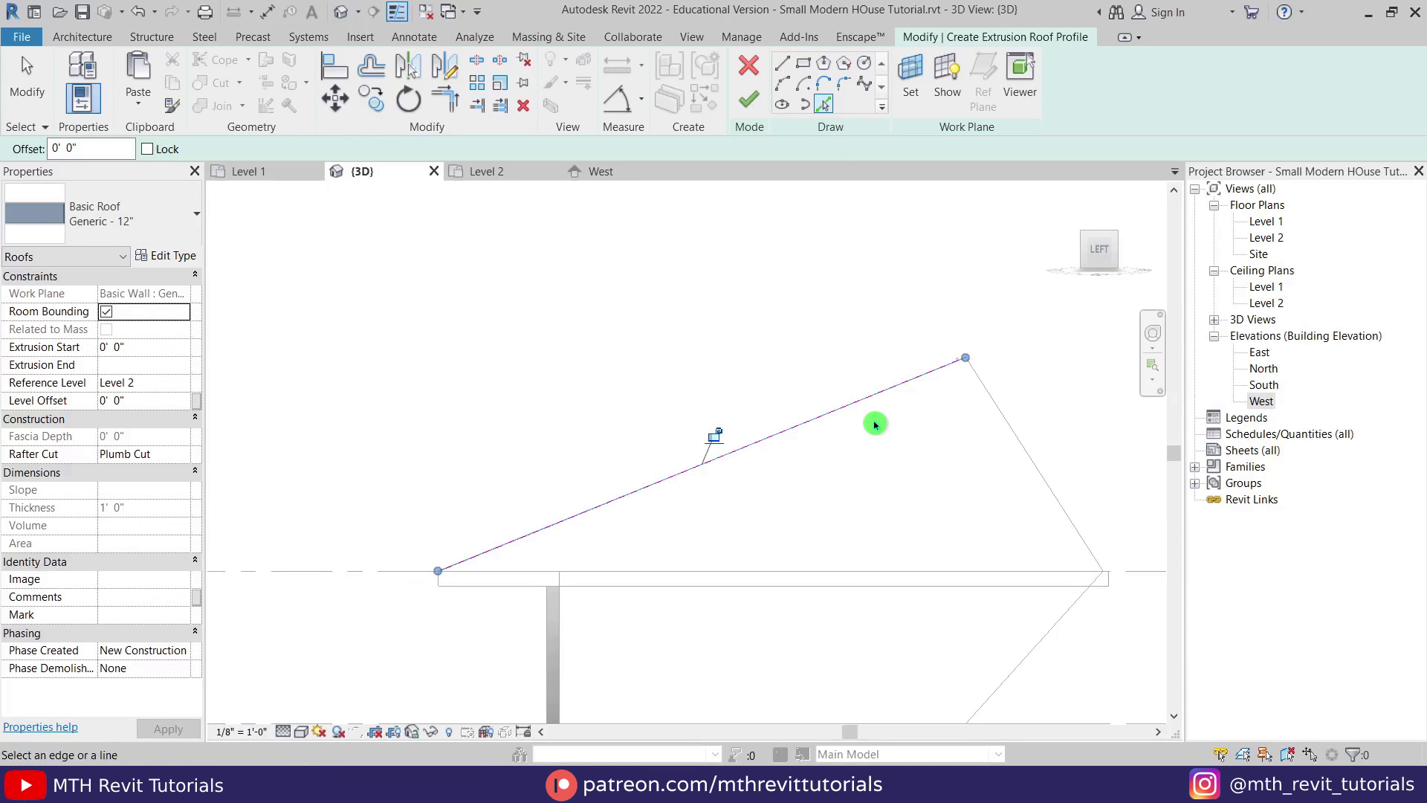
click(927, 371)
Extend the roof profile line slightly beyond the triangular wall's apex and finish the Generic - 12" roof
scroll(1002, 356, up, 1)
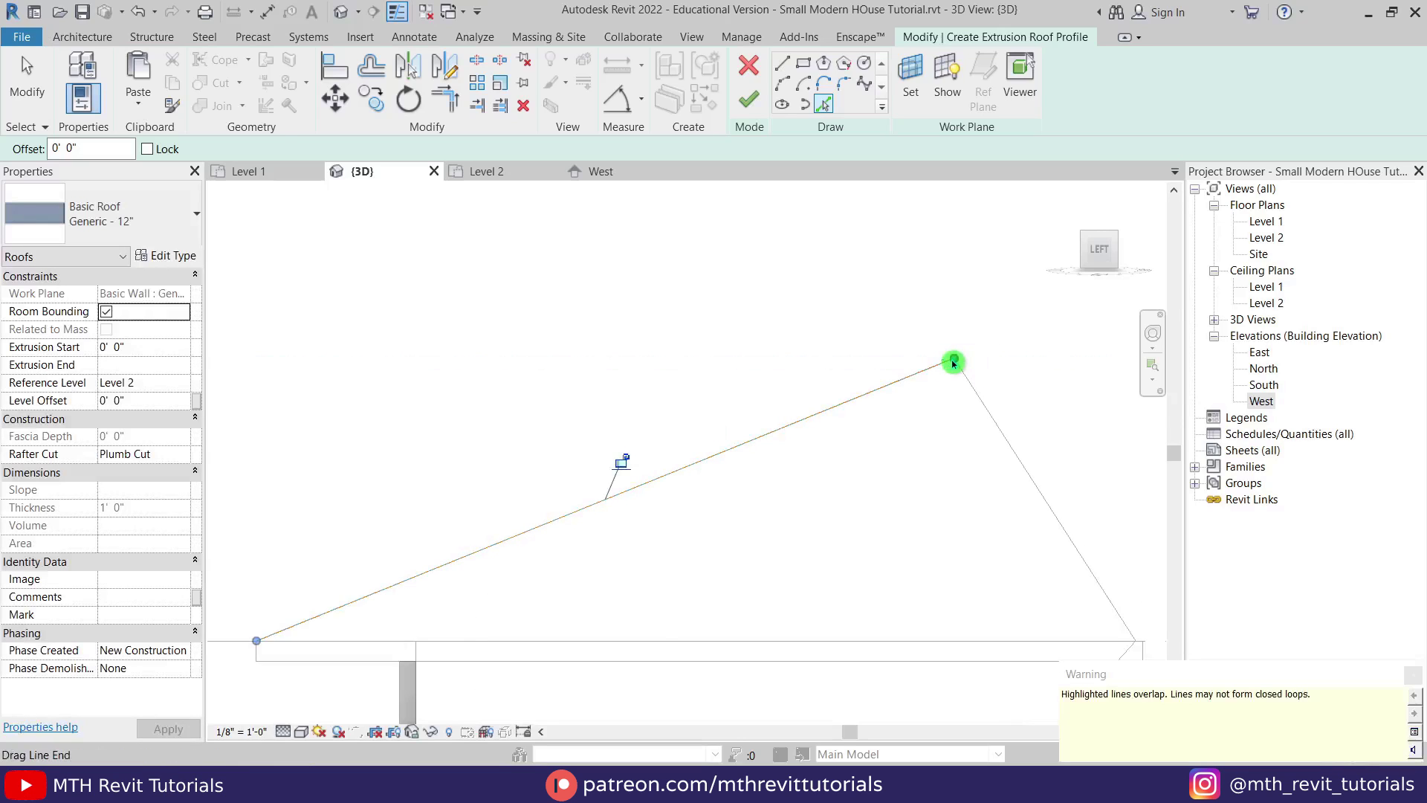
drag(953, 359, 977, 359)
key(Escape)
key(Escape)
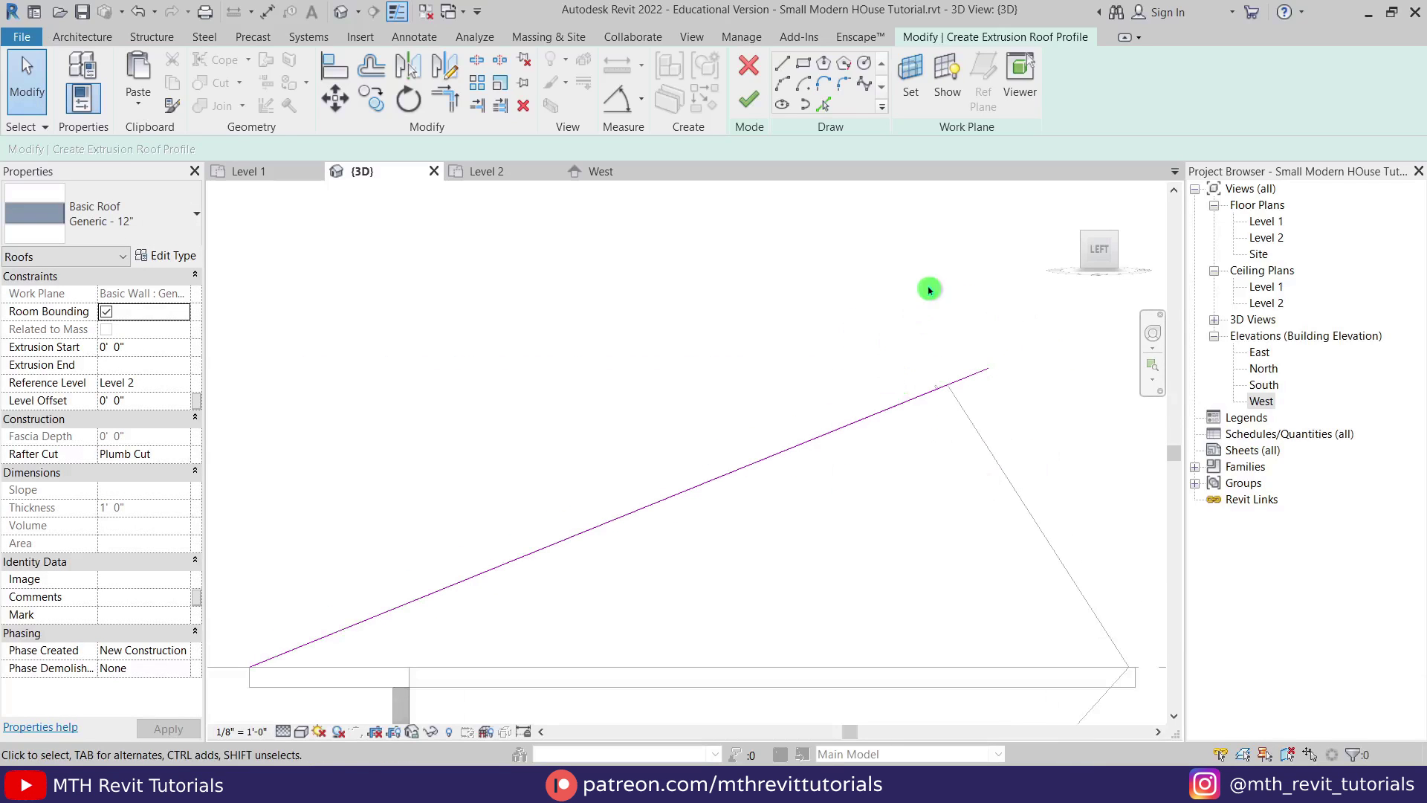
scroll(966, 372, down, 3)
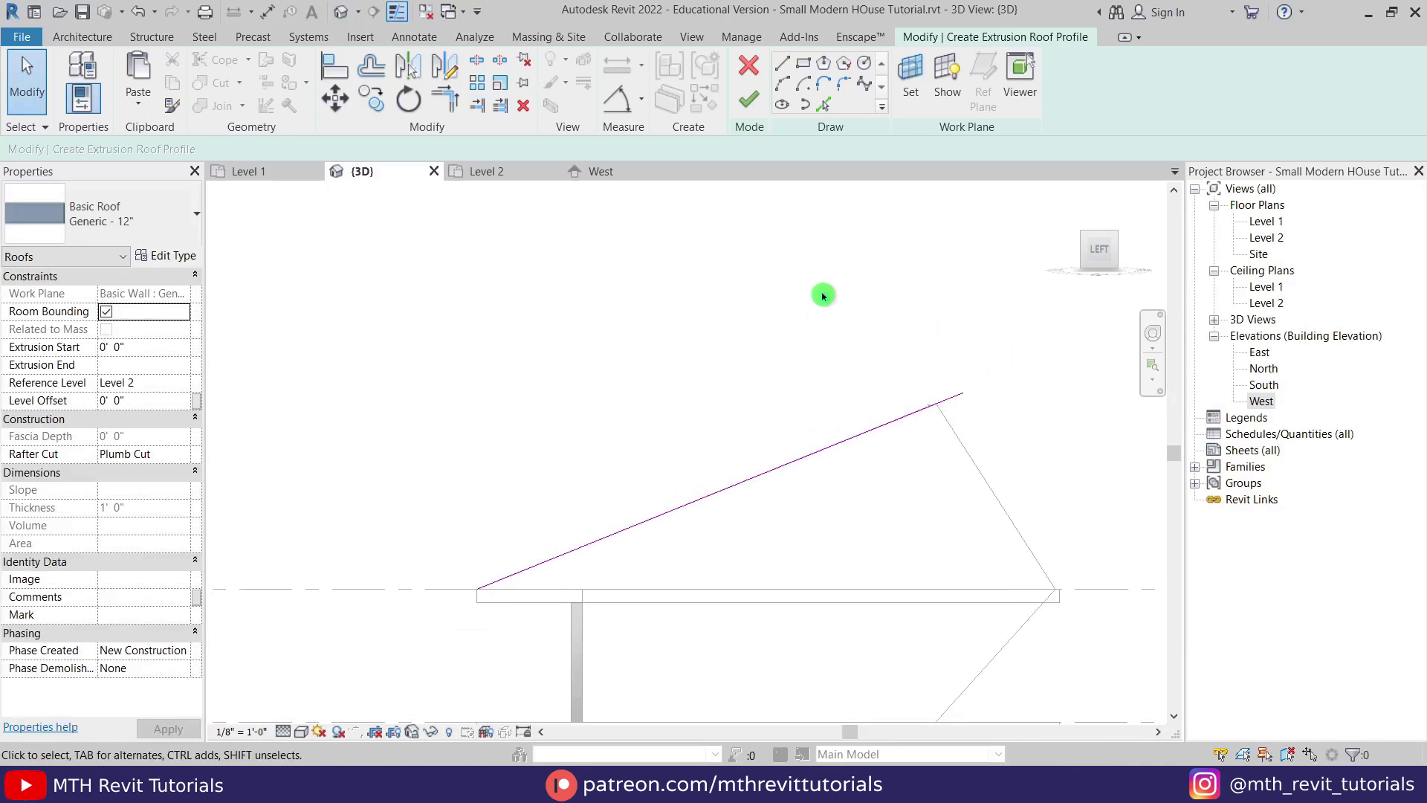
click(751, 102)
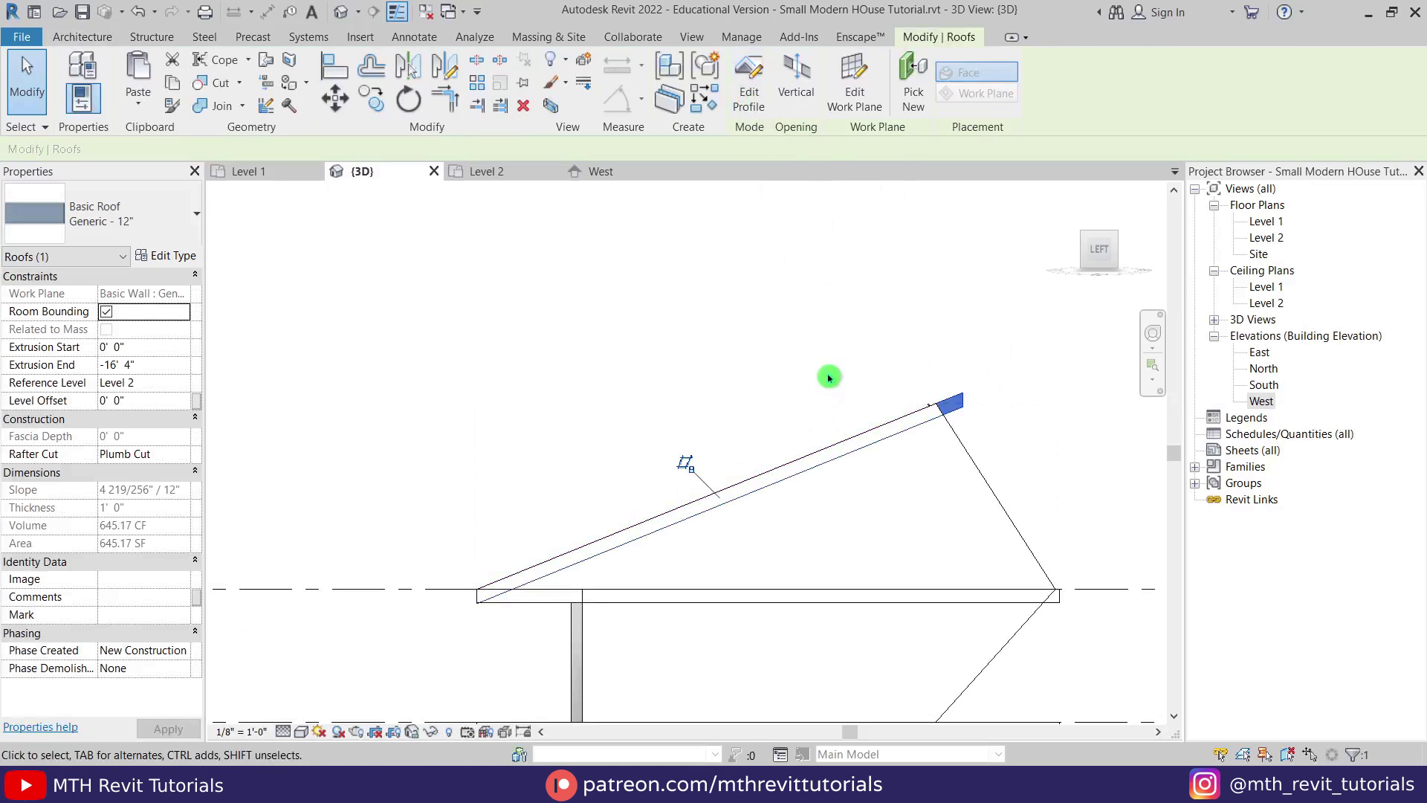
Set the extruded roof's rafter cut to Two Cut - Plumb and check its low and high ends
shift+middle_drag(846, 490, 673, 587)
shift+middle_drag(578, 582, 907, 595)
scroll(460, 595, up, 2)
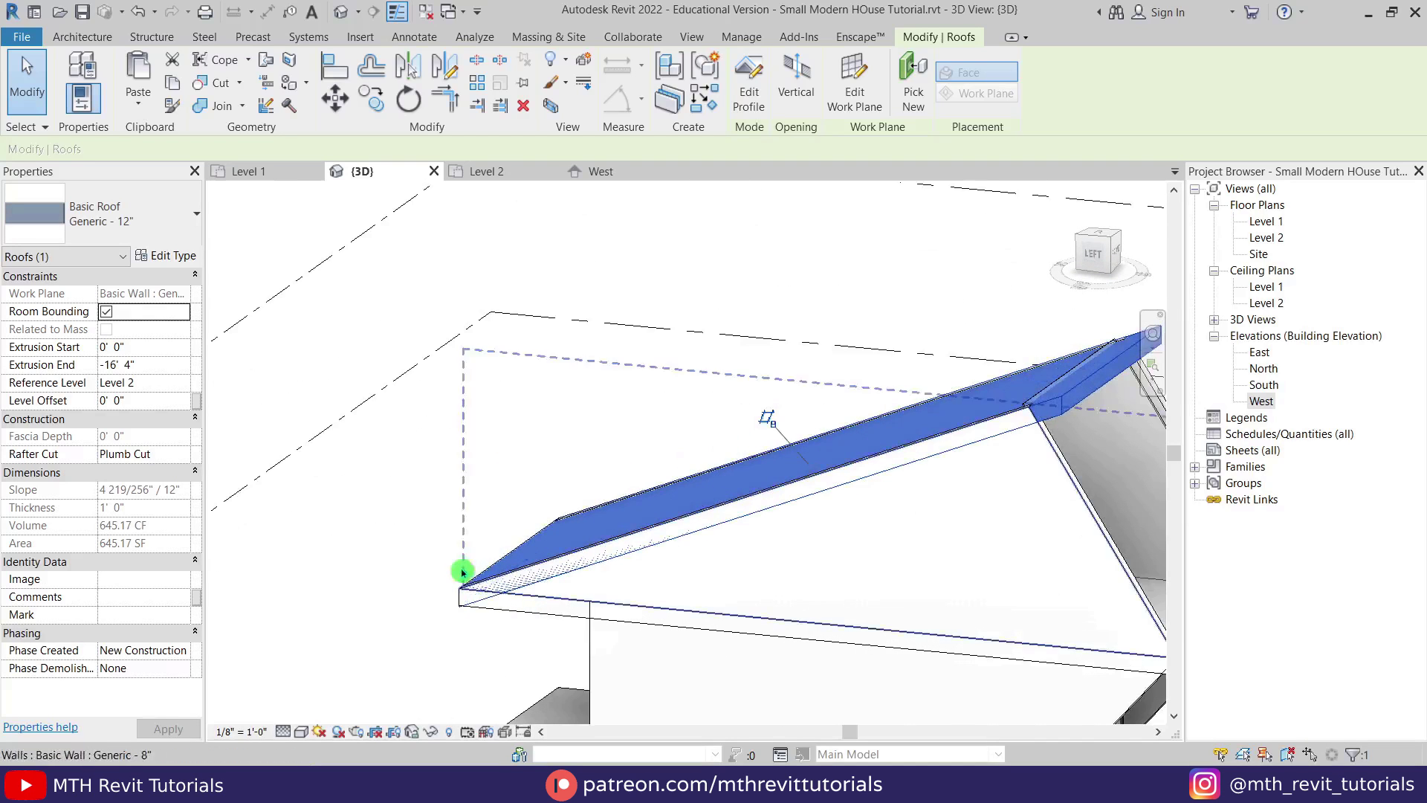
click(423, 551)
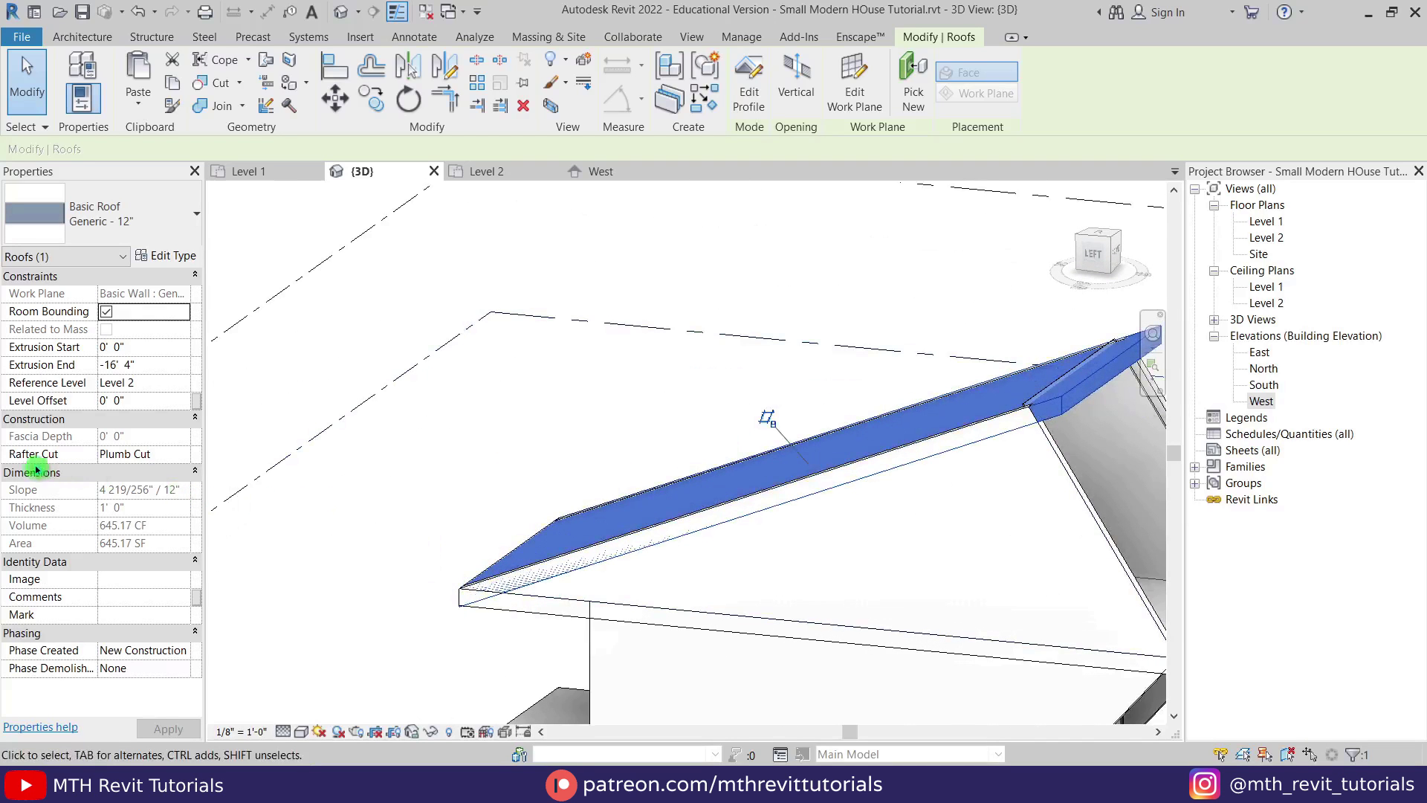
click(126, 459)
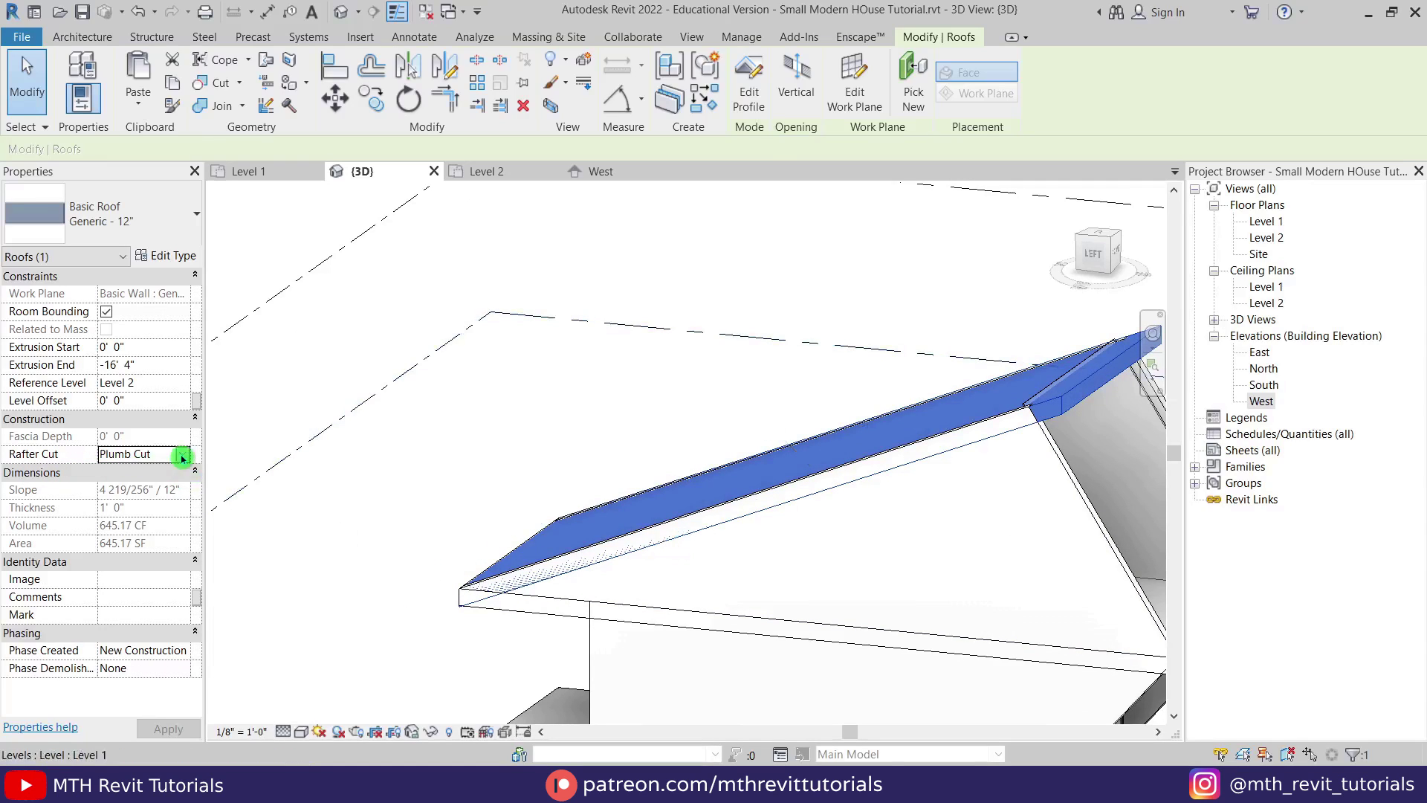
click(182, 455)
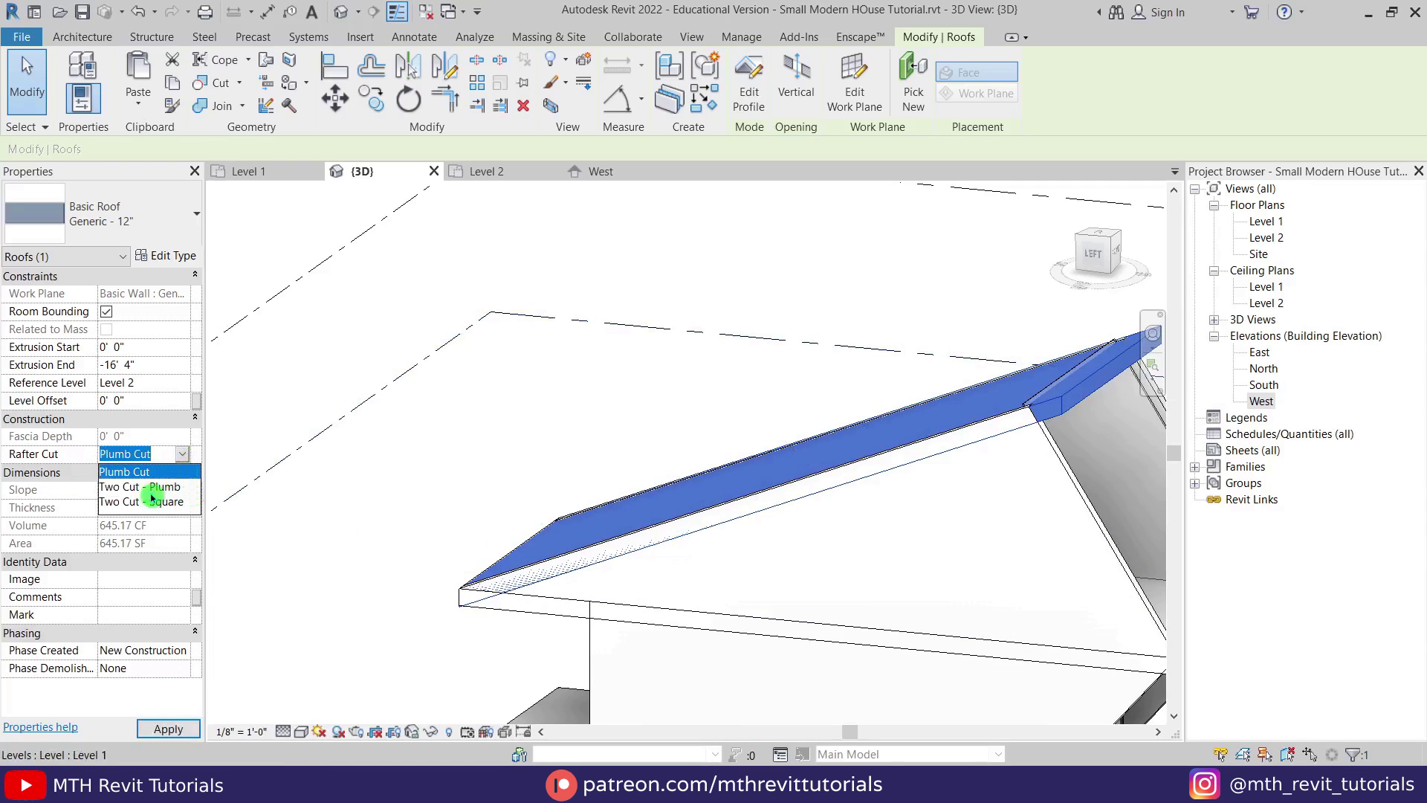
click(170, 487)
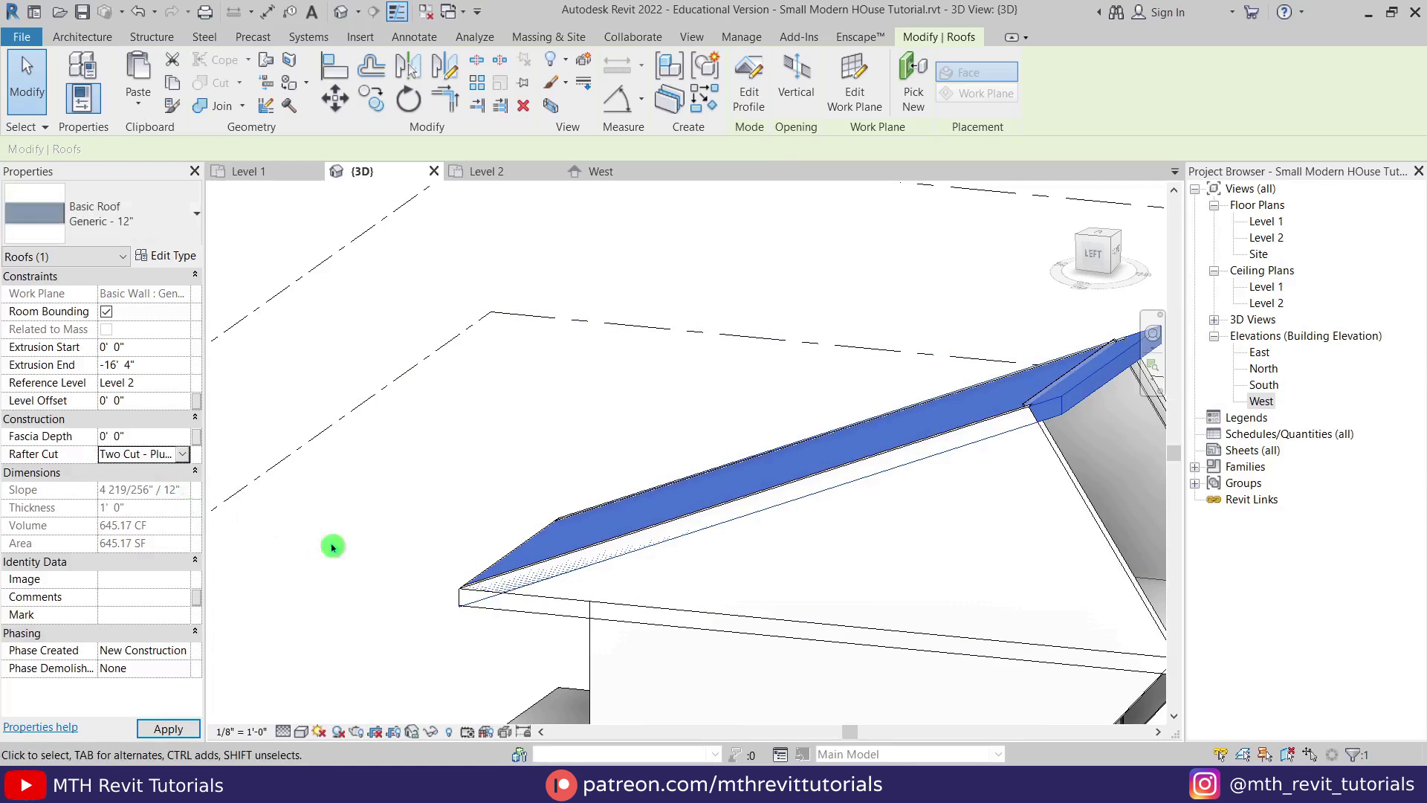
scroll(503, 608, up, 1)
scroll(502, 608, up, 1)
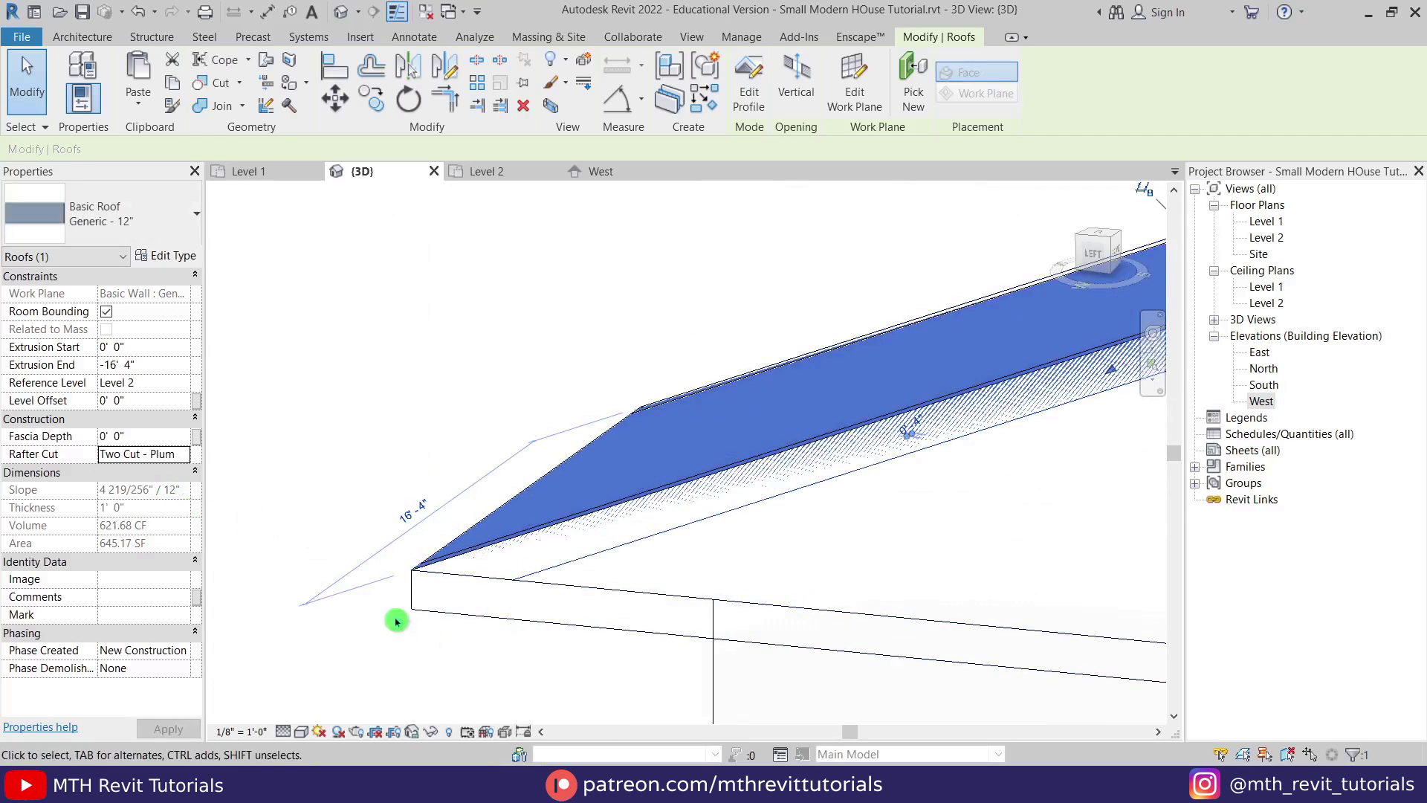
shift+middle_drag(522, 563, 894, 388)
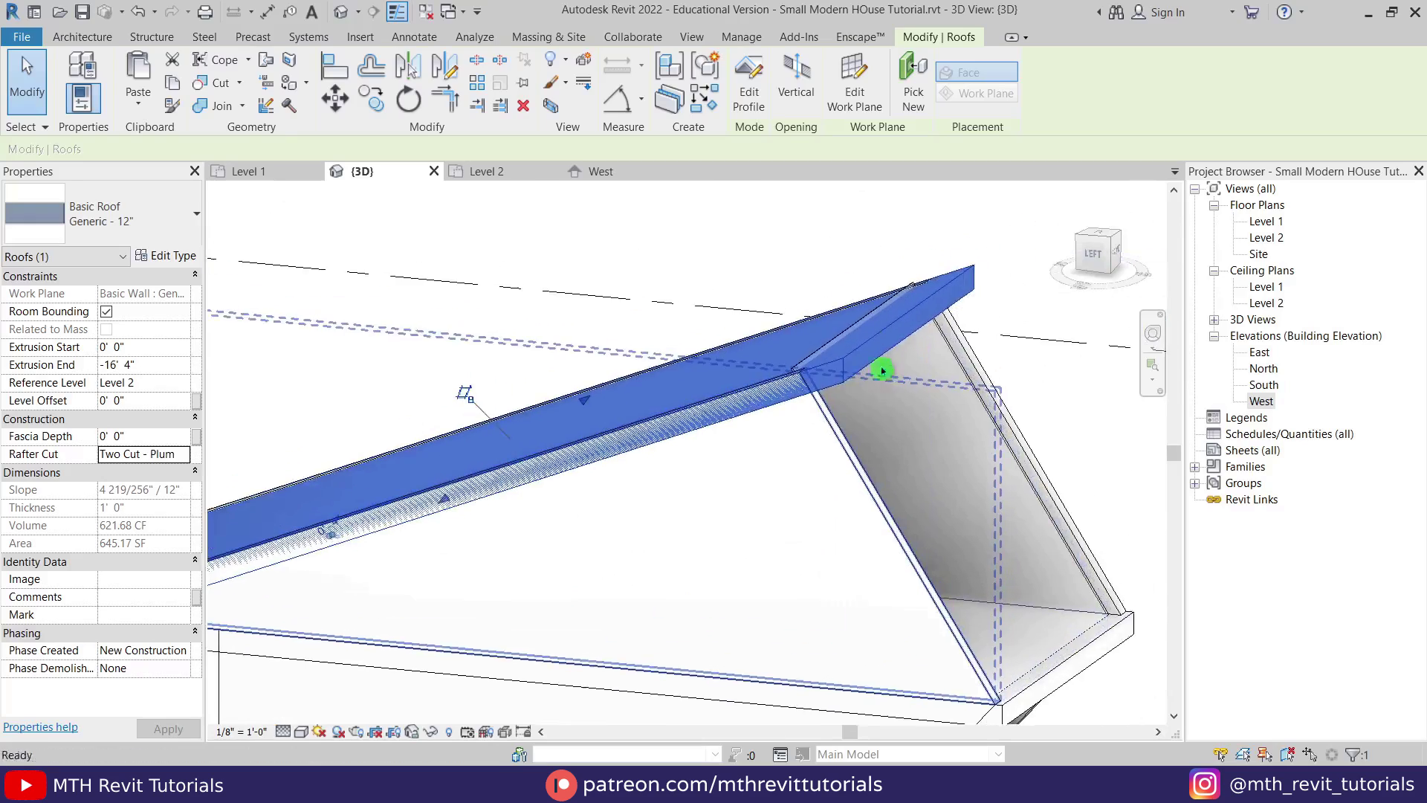
scroll(893, 387, down, 3)
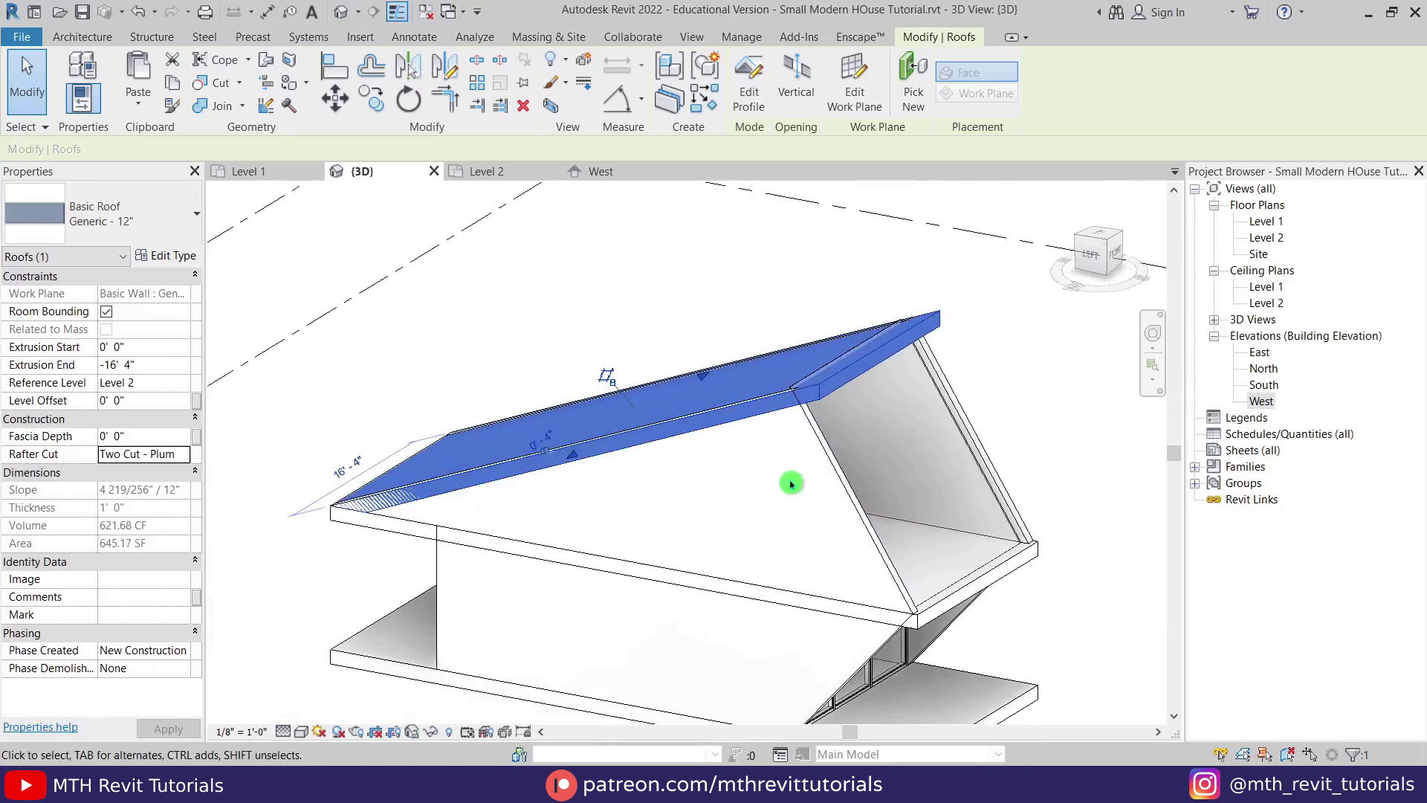
Attach the top of the slanted Level 2 curtain wall to the extruded roof
click(828, 422)
shift+middle_drag(828, 422, 1051, 366)
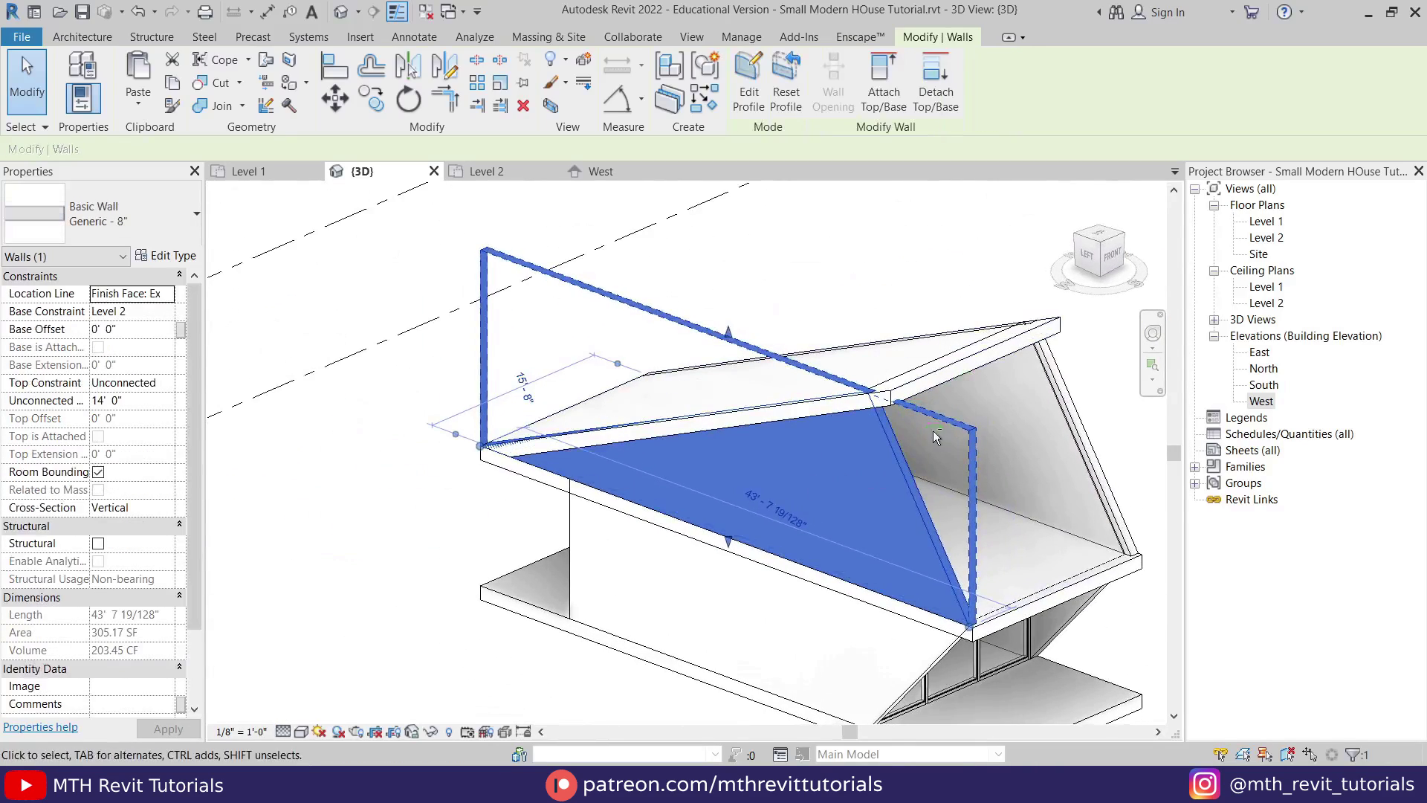
shift+middle_drag(933, 430, 1045, 414)
click(1060, 420)
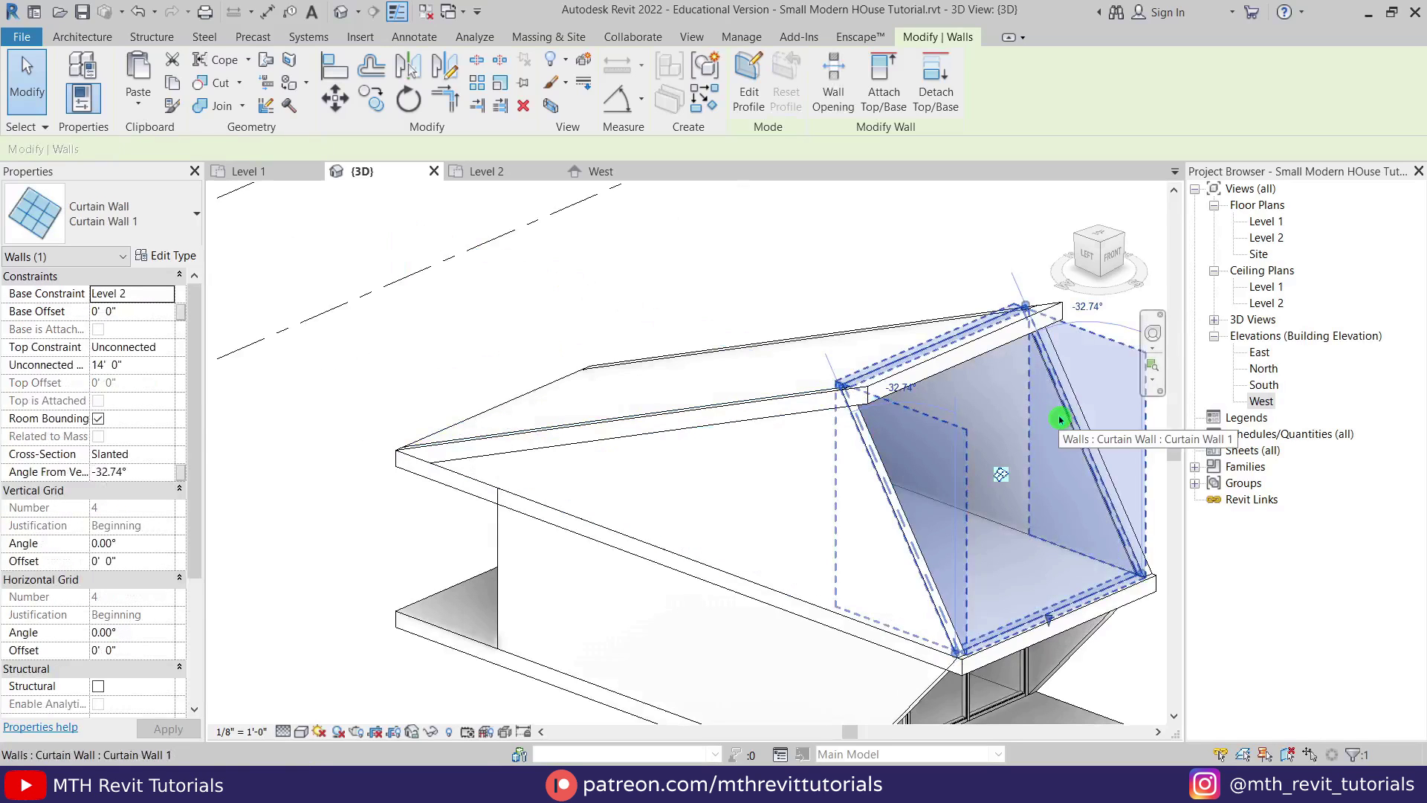
click(882, 91)
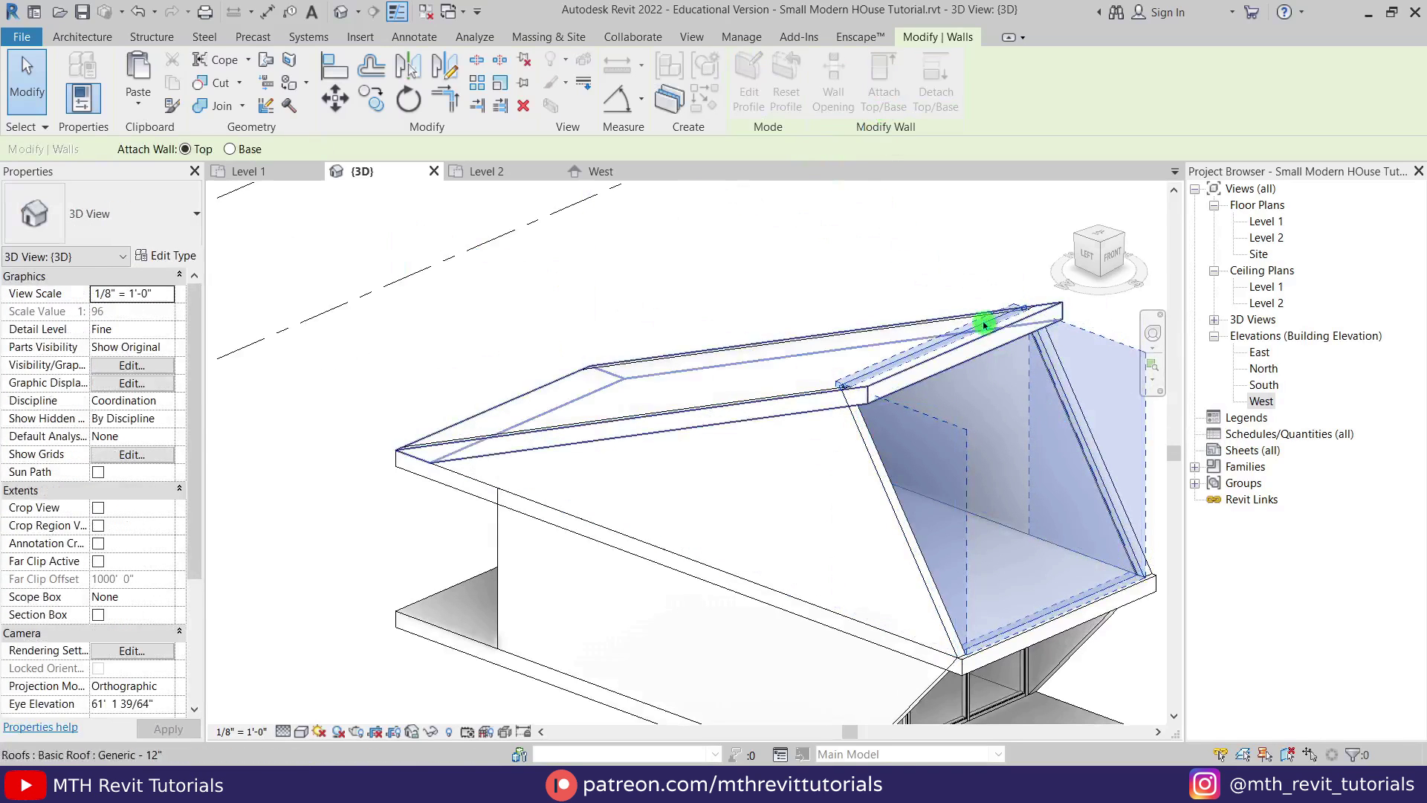
click(983, 342)
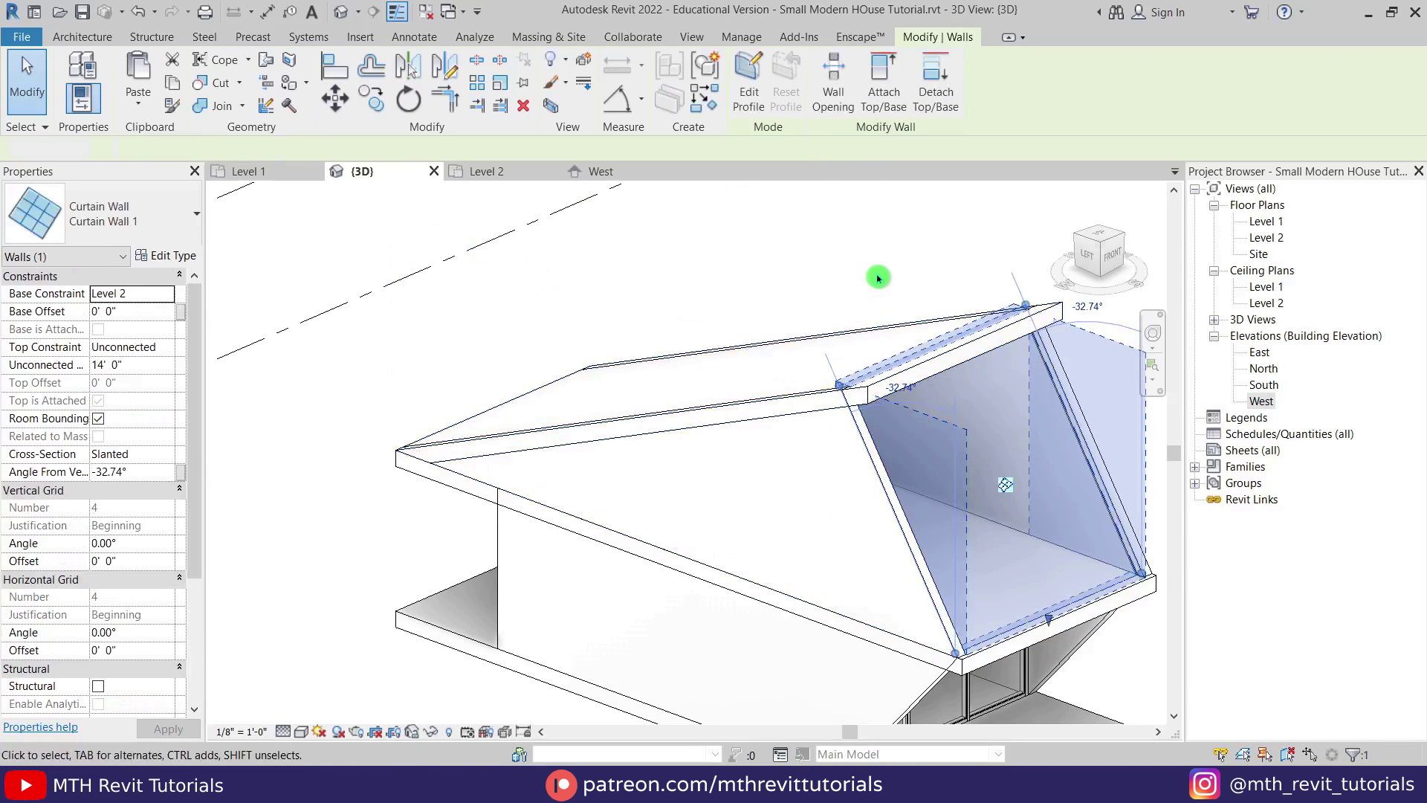
click(876, 273)
Place 2.5" x 5" rectangular mullions on all grid lines of the slanted Level 2 curtain wall
shift+middle_drag(981, 482, 810, 458)
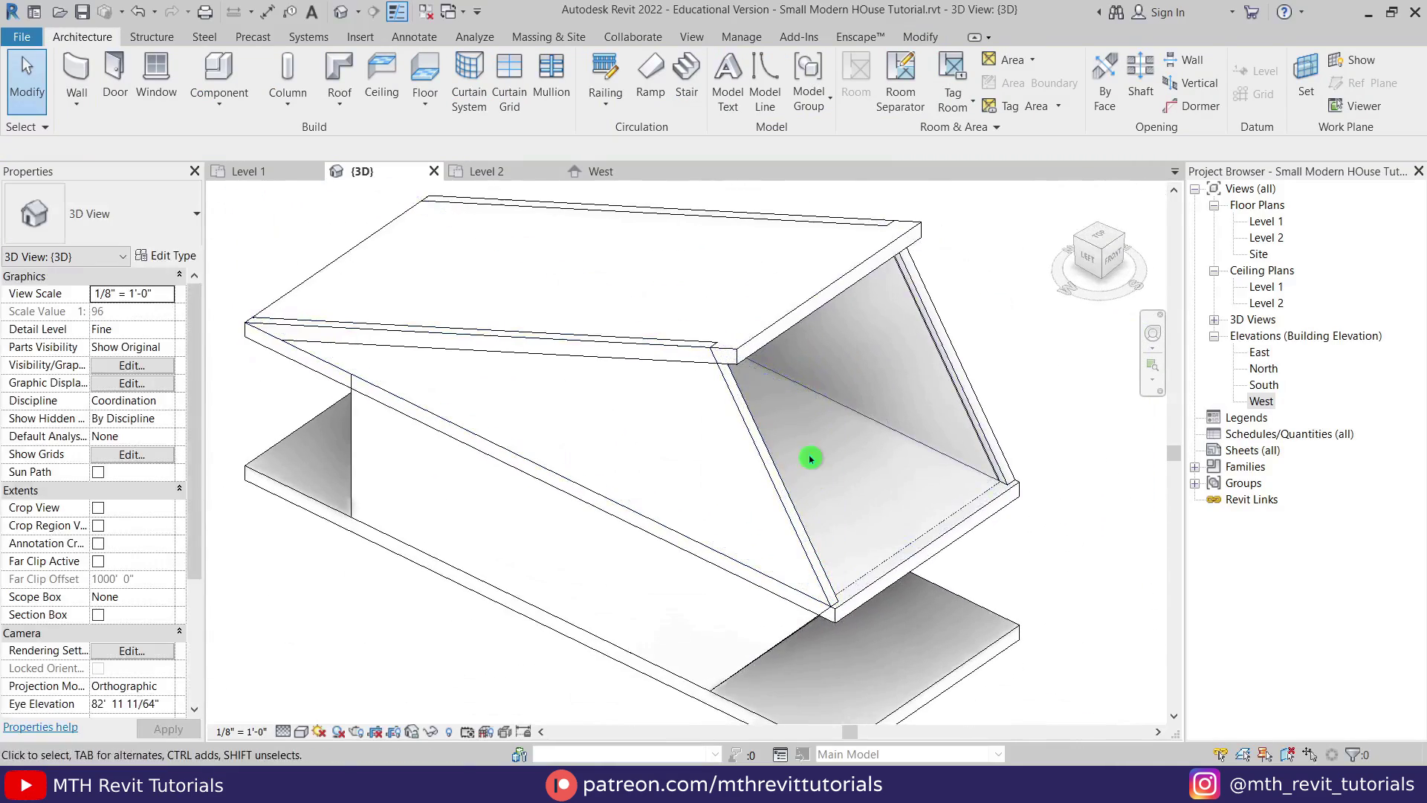
click(551, 83)
shift+middle_drag(446, 194, 296, 210)
click(156, 216)
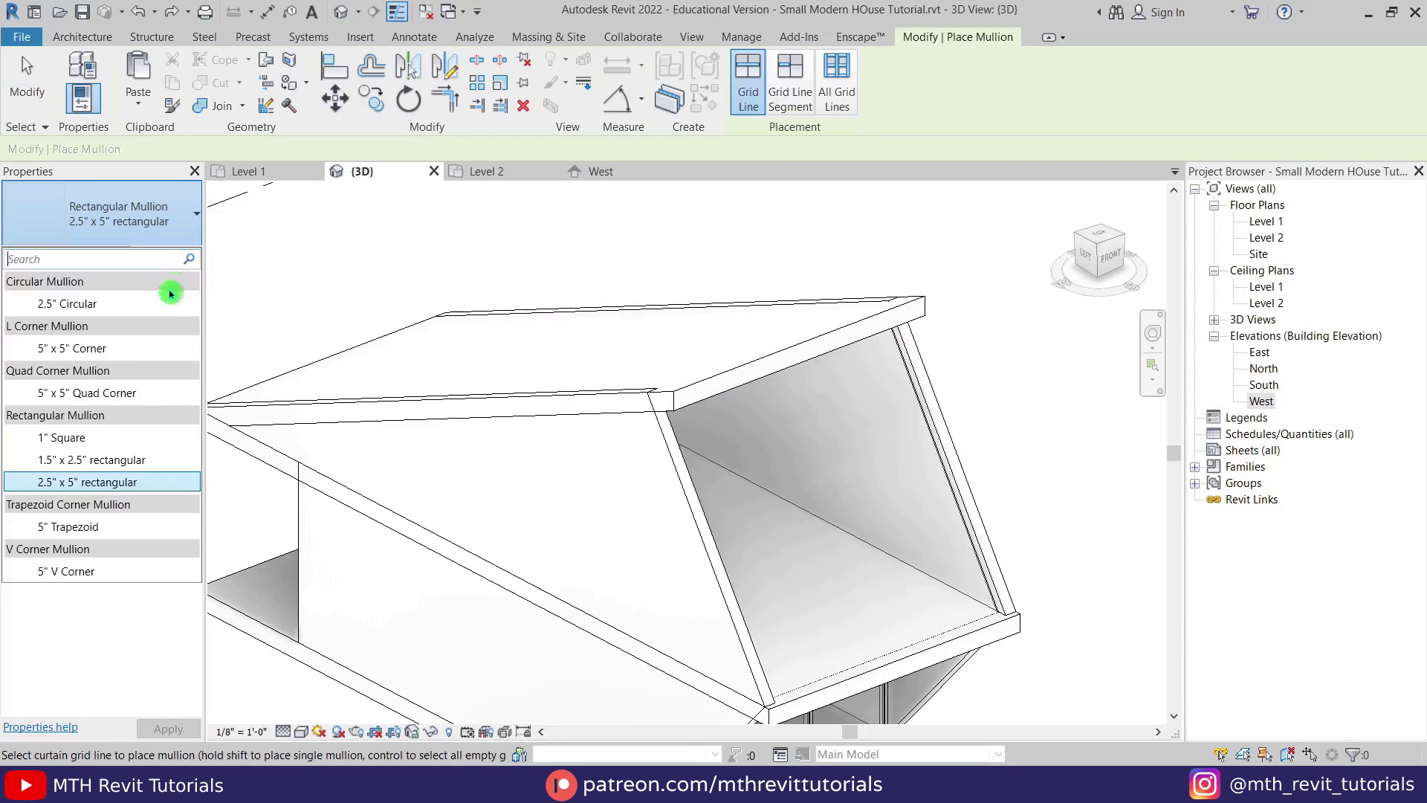
click(71, 483)
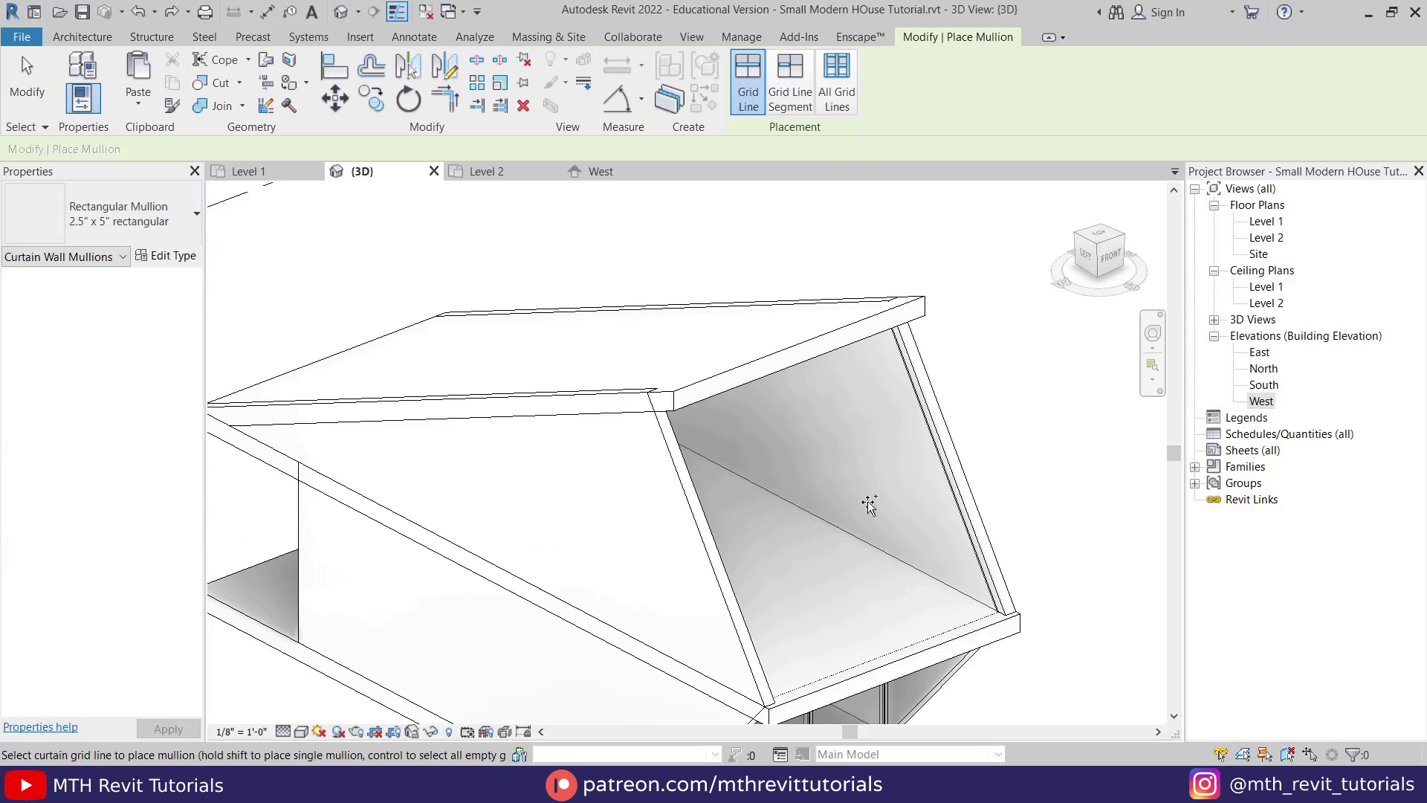
click(837, 82)
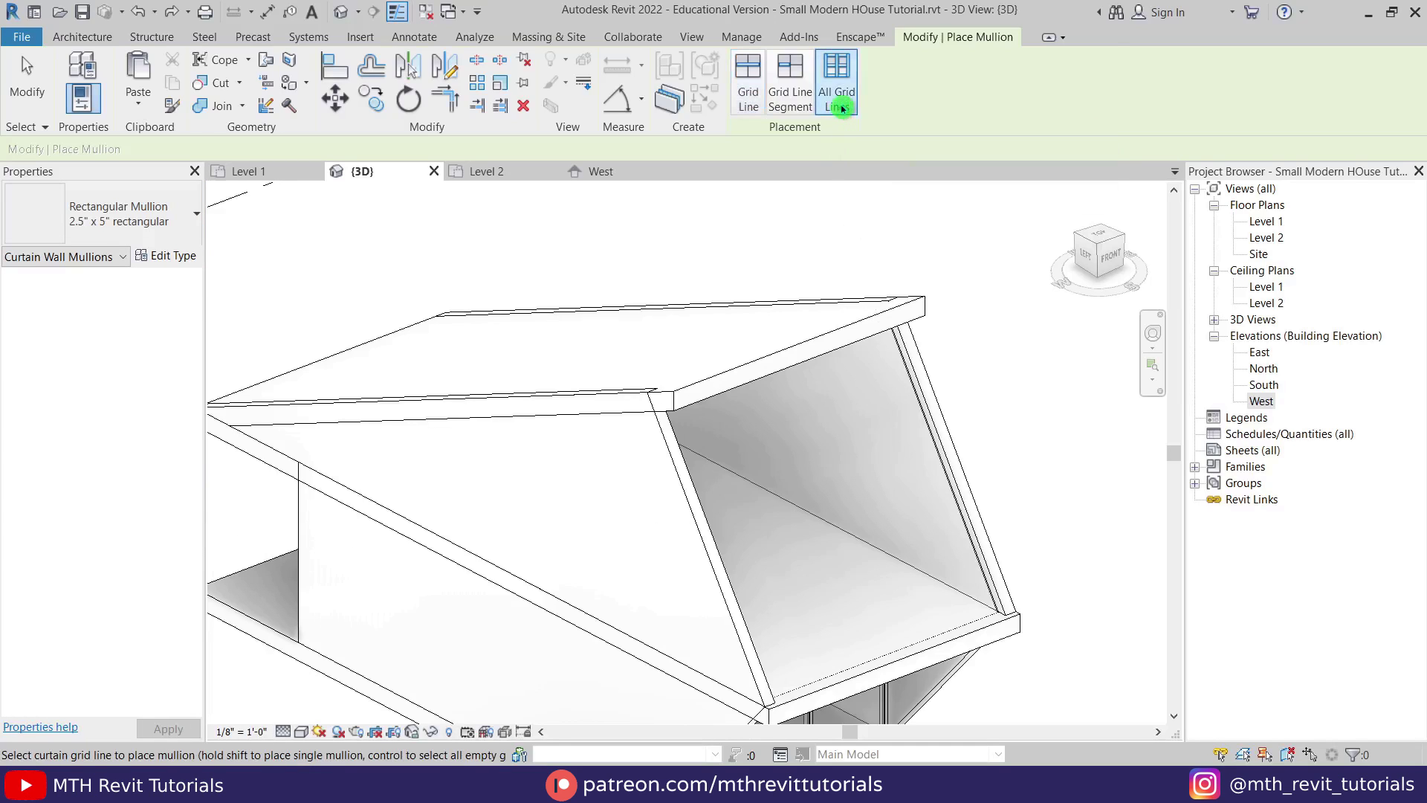
click(914, 383)
key(Escape)
key(Escape)
Create an in-place model in the Generic Models category, accepting the default name
shift+middle_drag(822, 510, 711, 559)
scroll(774, 526, up, 3)
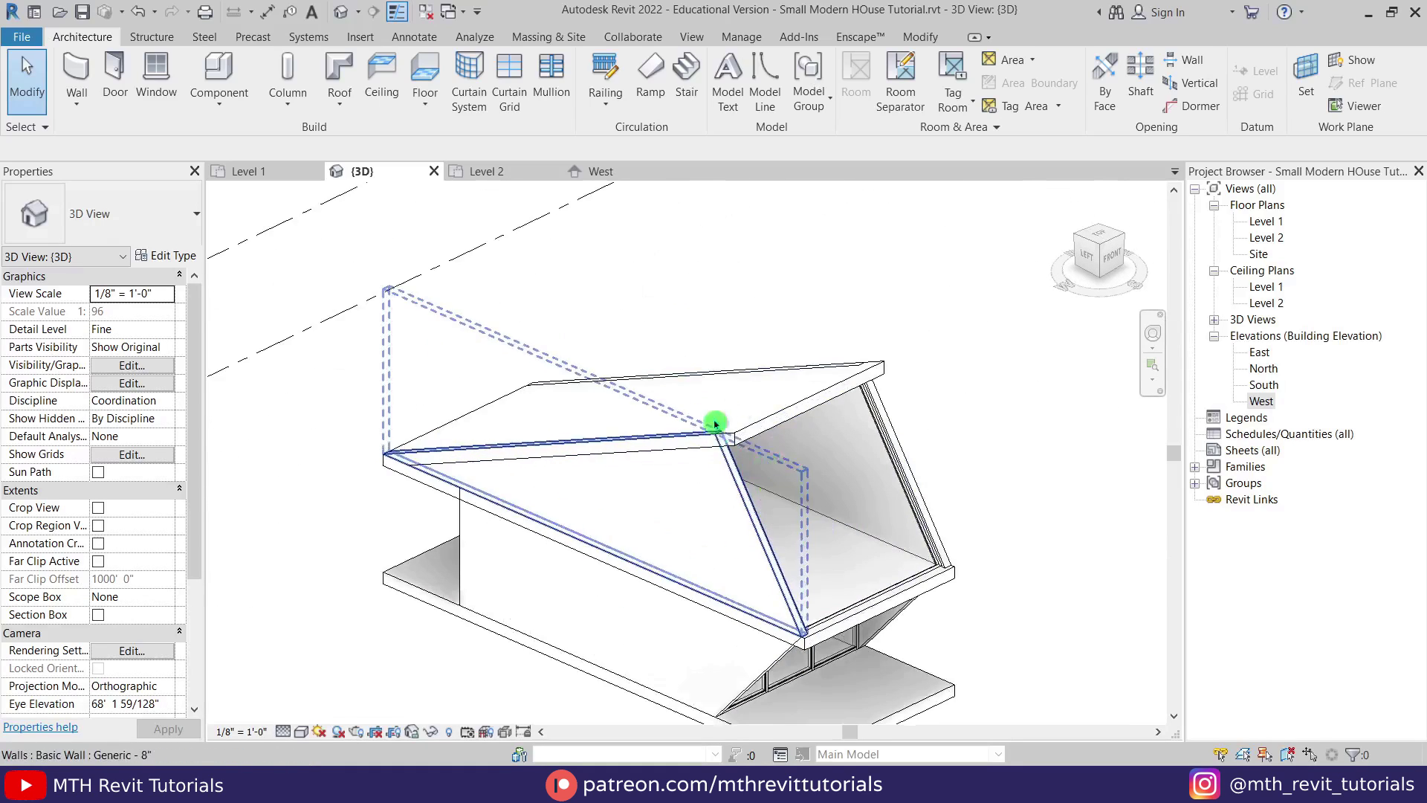
scroll(741, 435, up, 1)
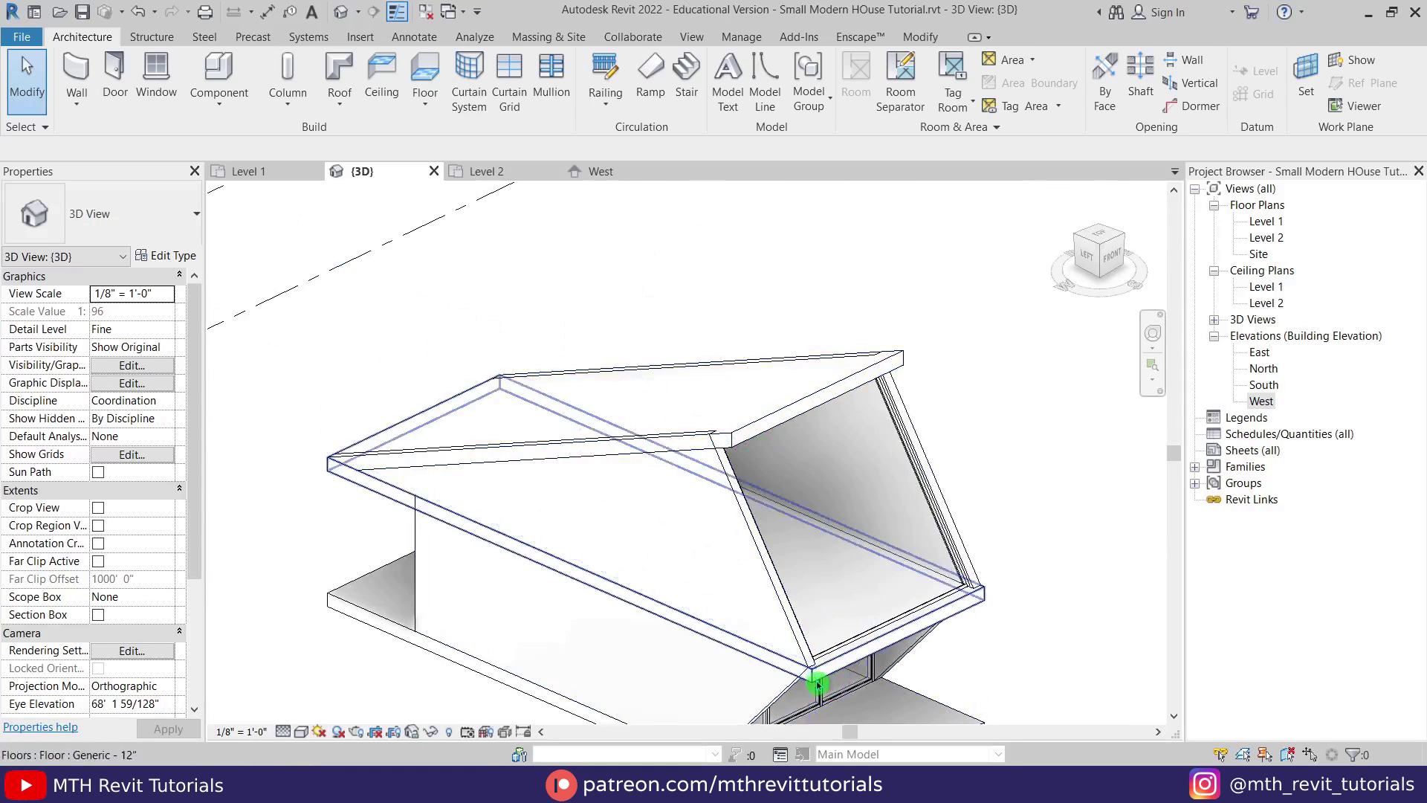
shift+middle_drag(755, 538, 868, 593)
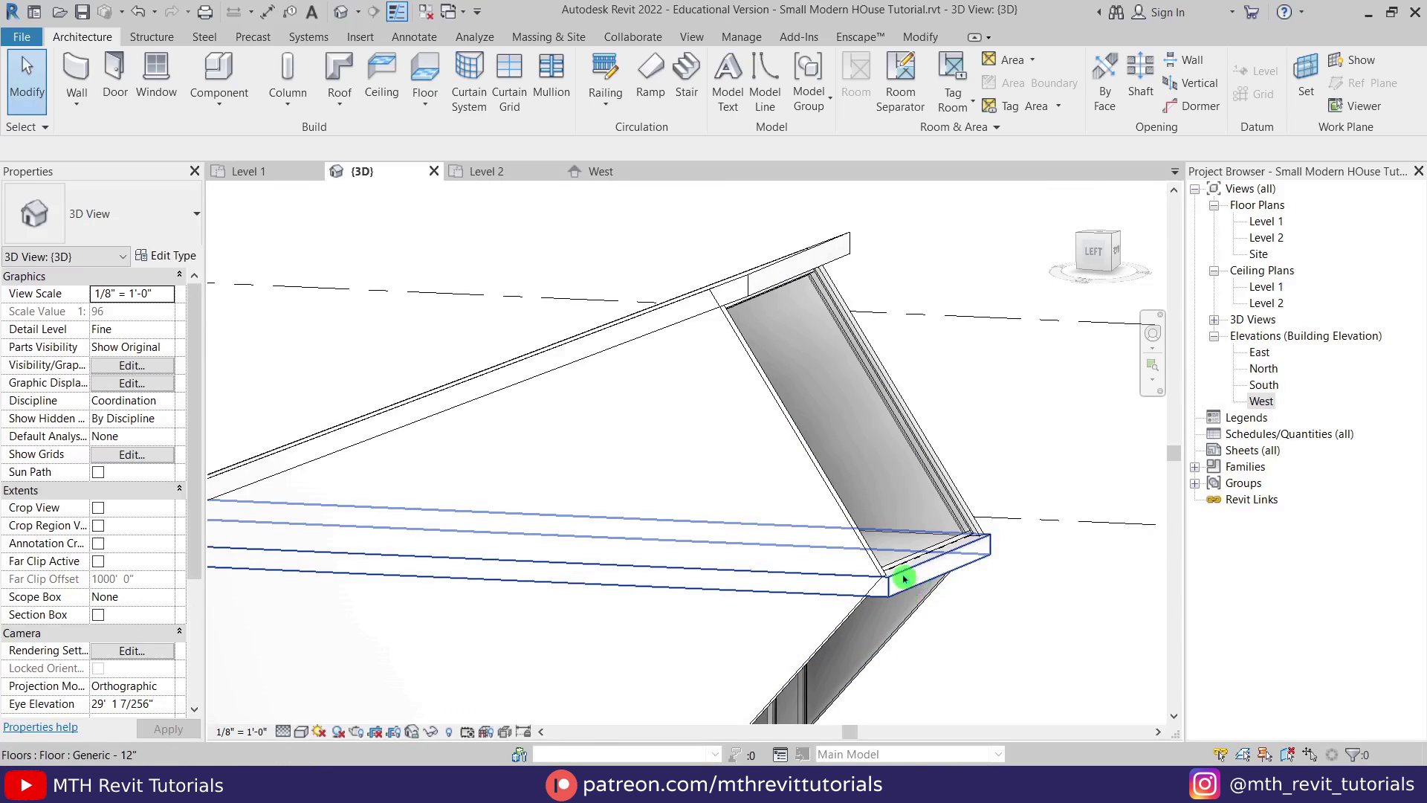
click(247, 107)
click(369, 163)
click(217, 110)
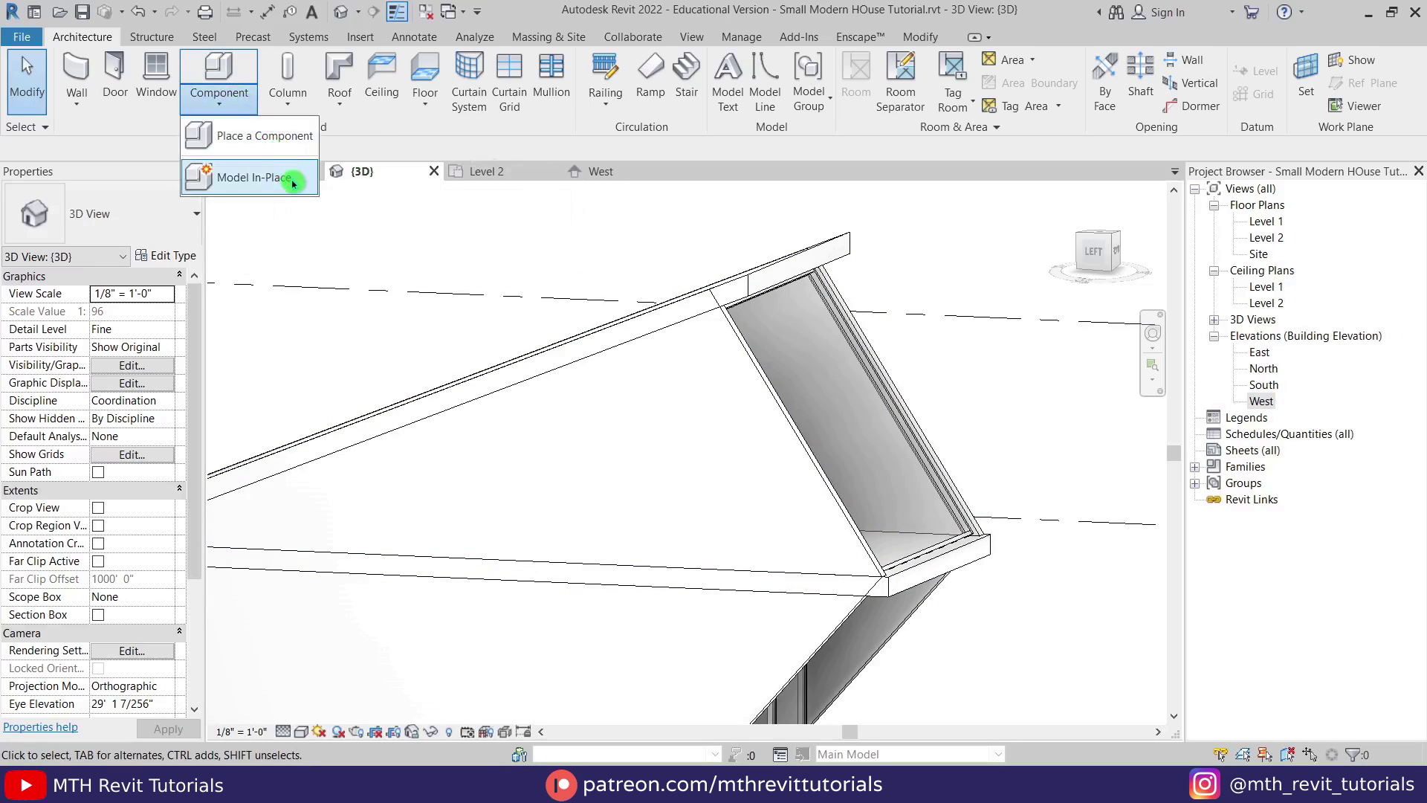
click(293, 182)
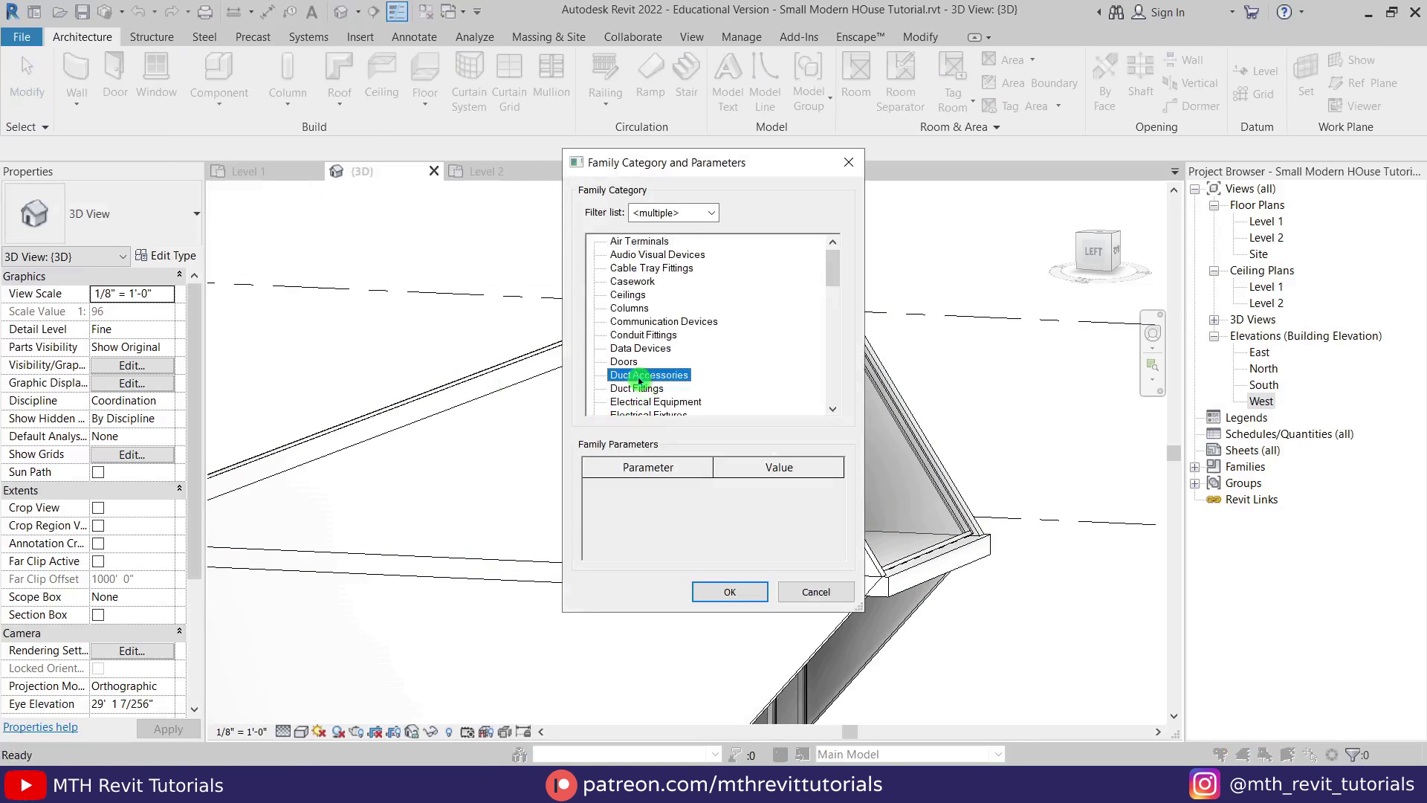
scroll(639, 380, down, 3)
click(641, 389)
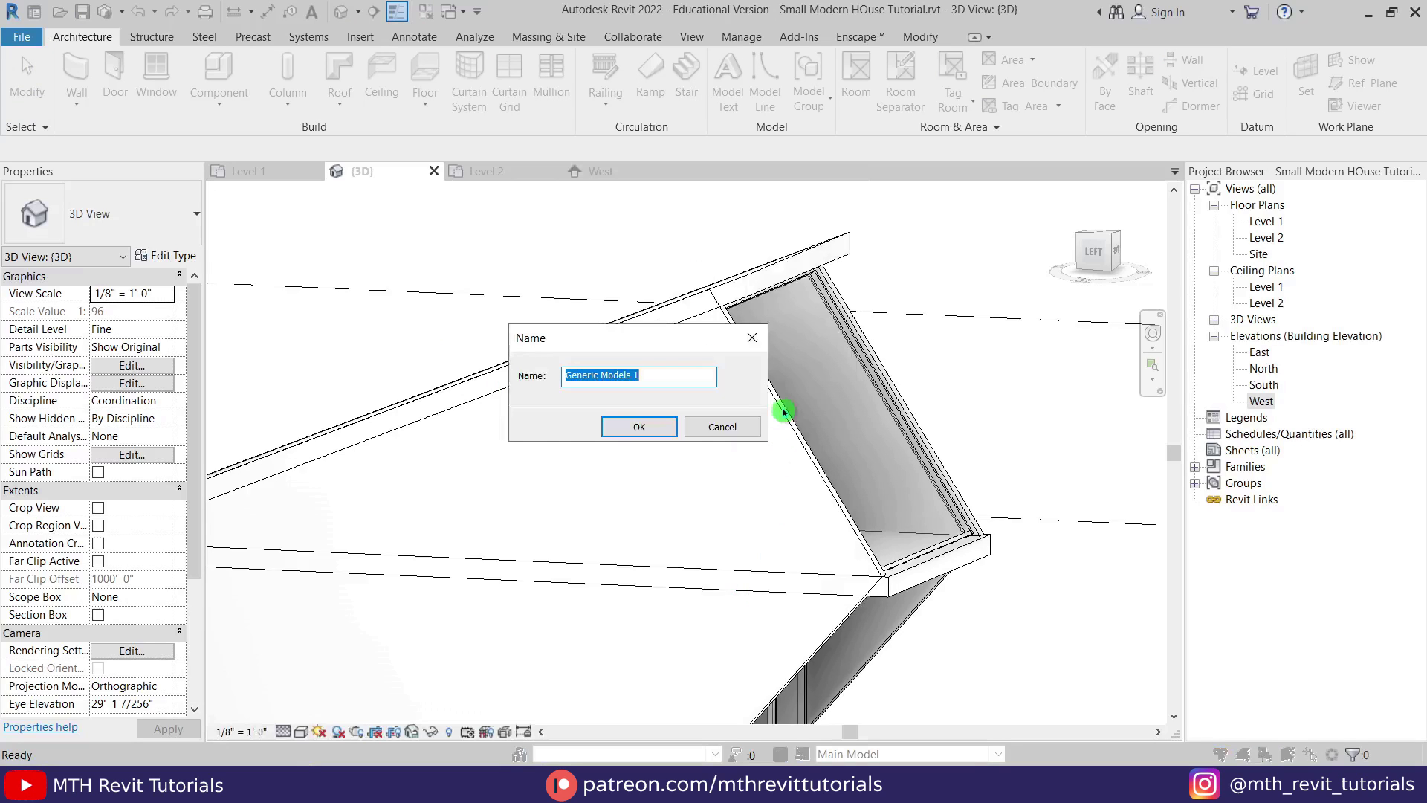
click(645, 428)
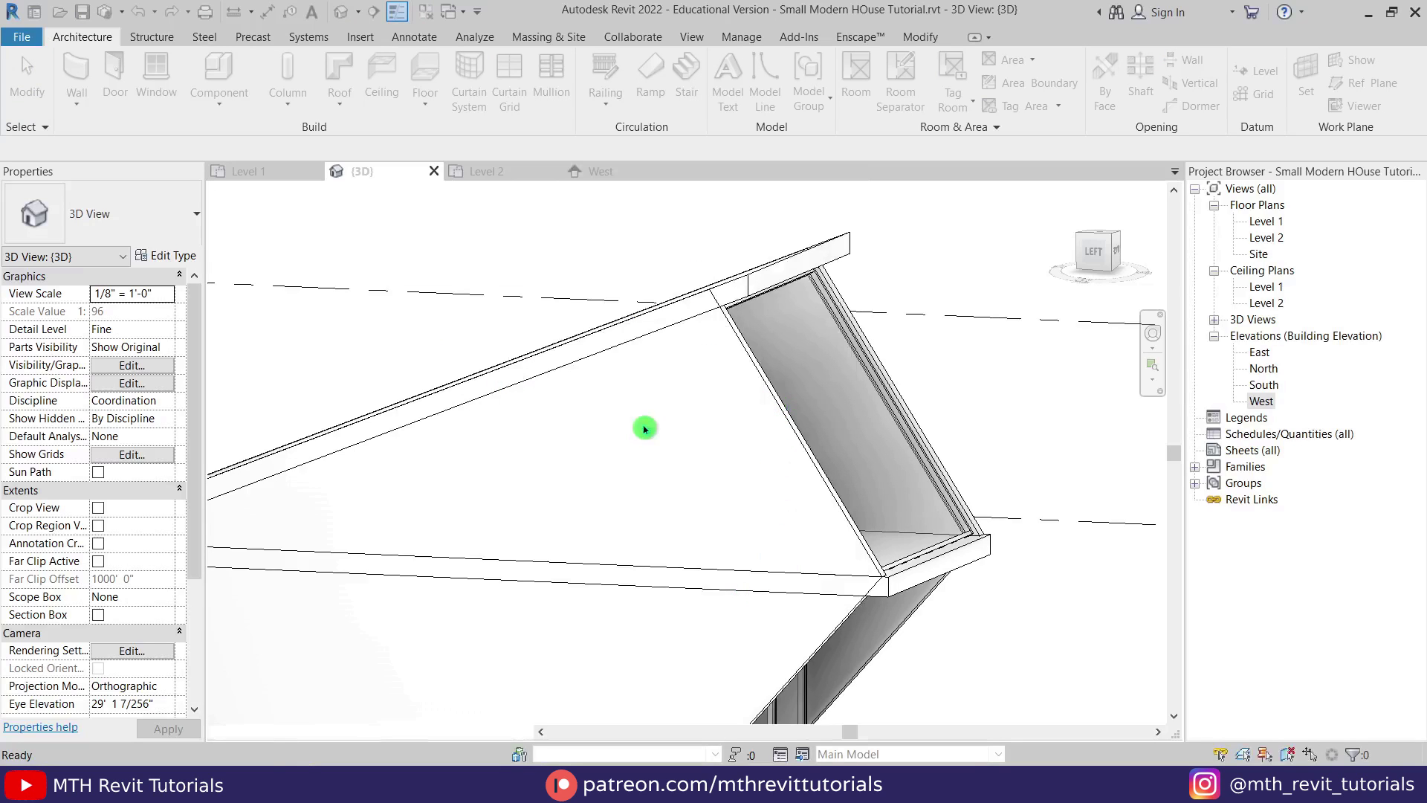
From the left side in 3D, start a Void Extrusion with the triangular side wall's face as work plane
click(1096, 262)
scroll(653, 408, up, 2)
scroll(593, 532, up, 4)
scroll(644, 497, up, 3)
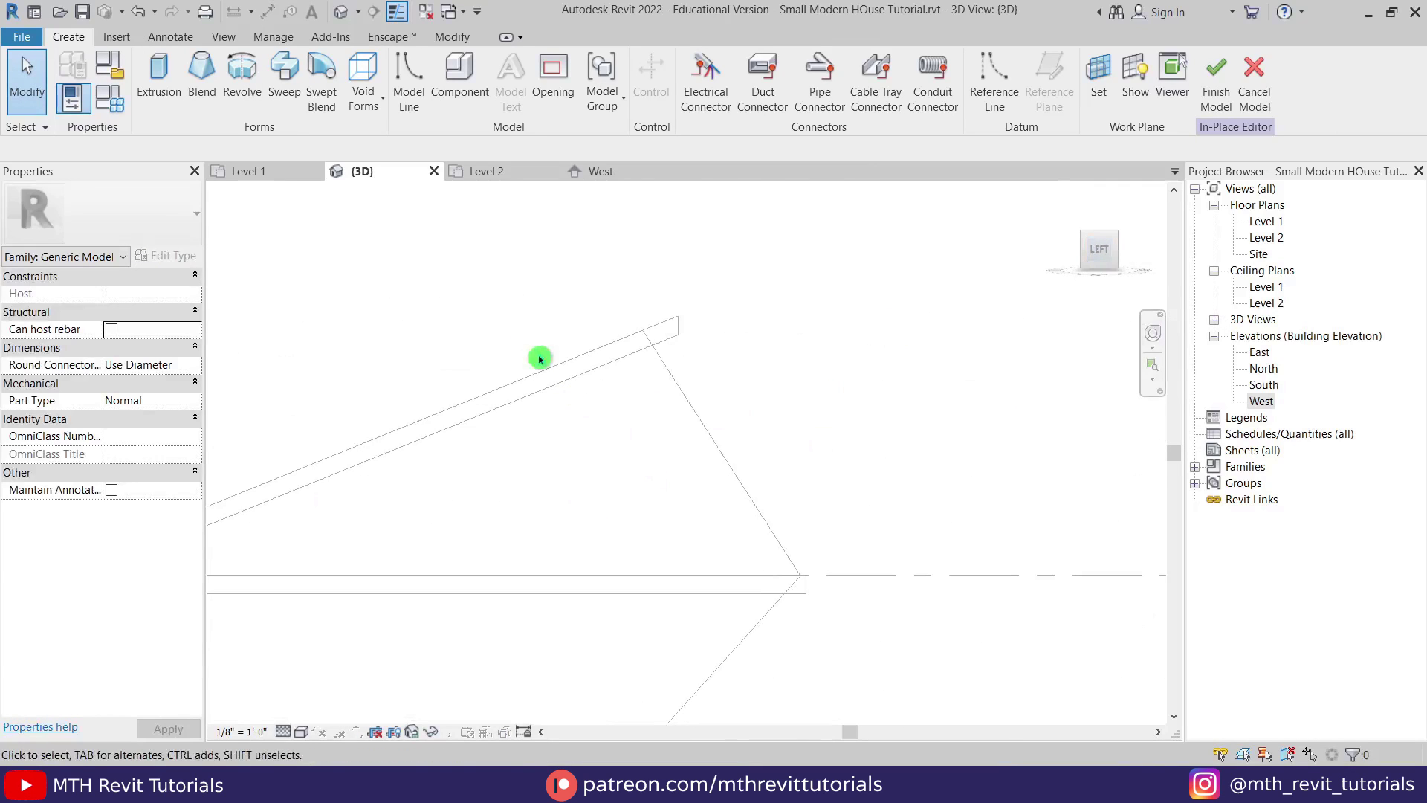
click(374, 102)
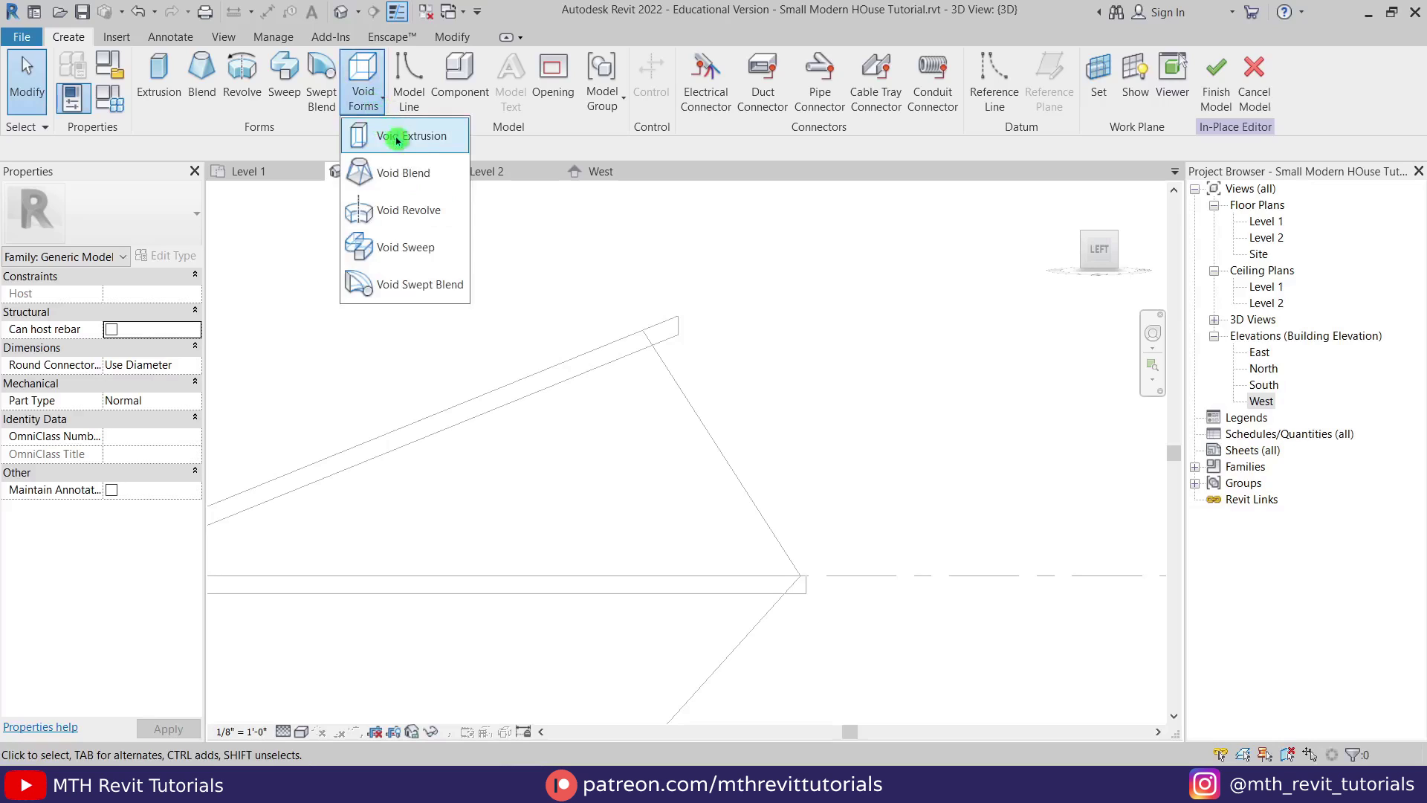
click(381, 140)
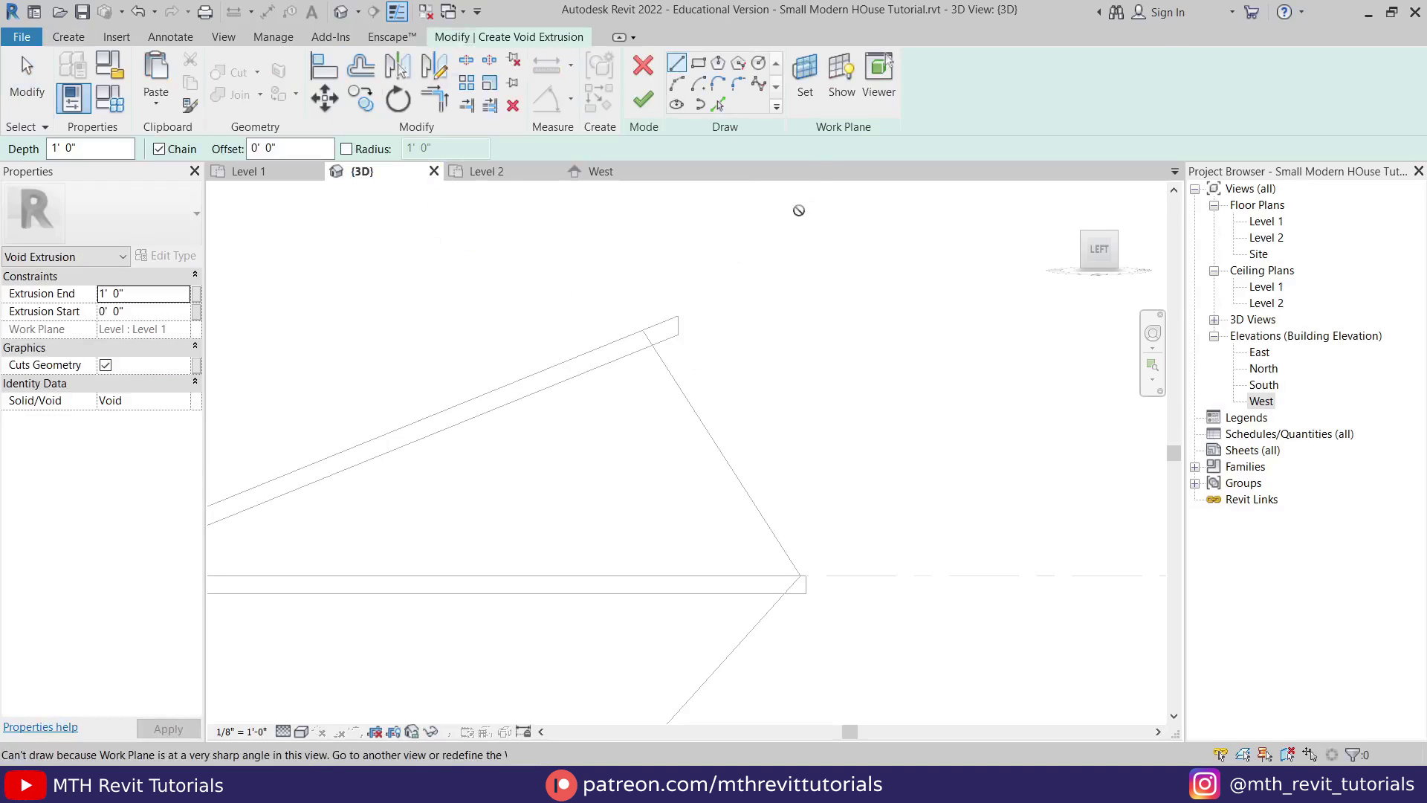
click(806, 89)
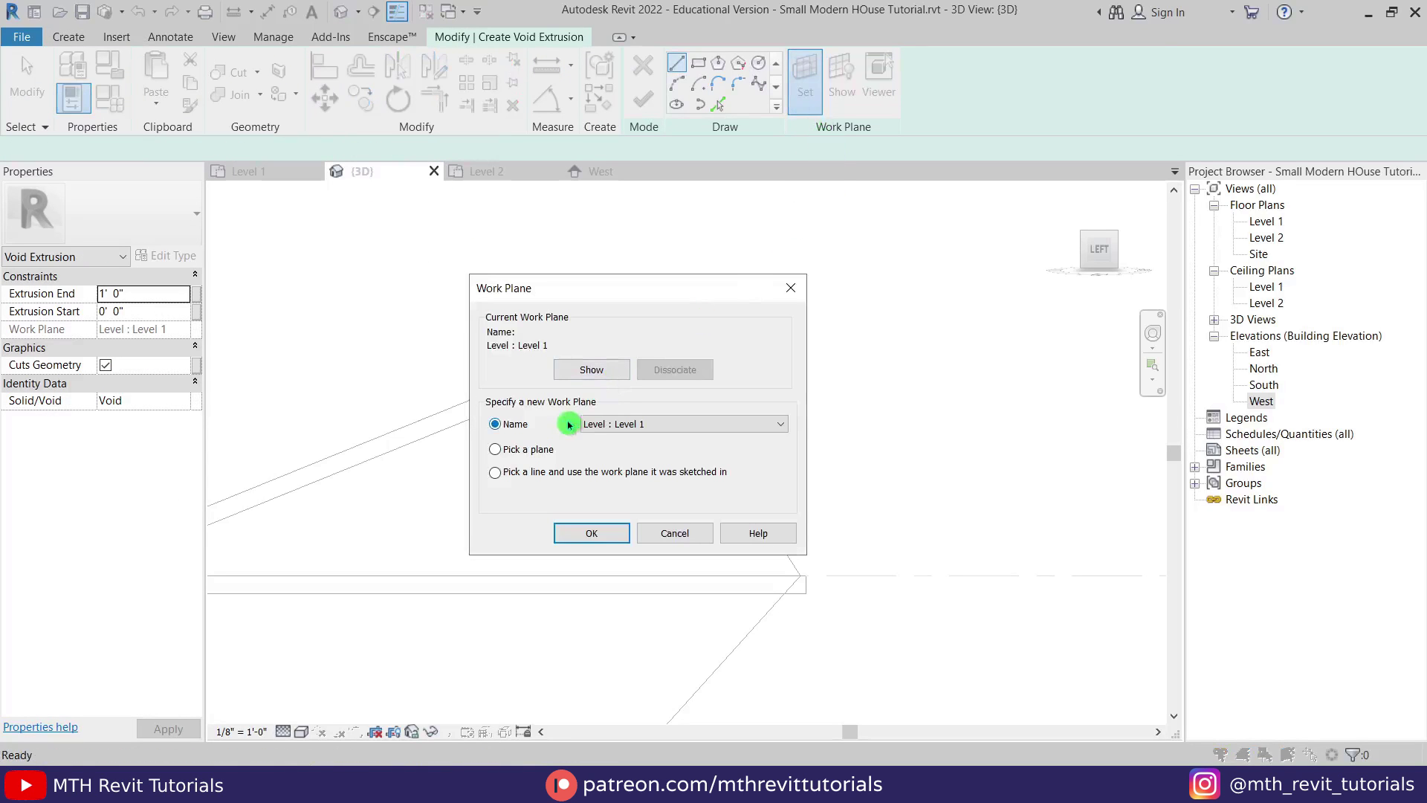
click(588, 533)
click(694, 413)
Add the side wall's upper and lower slanted front edges to the void sketch as picked lines
click(718, 104)
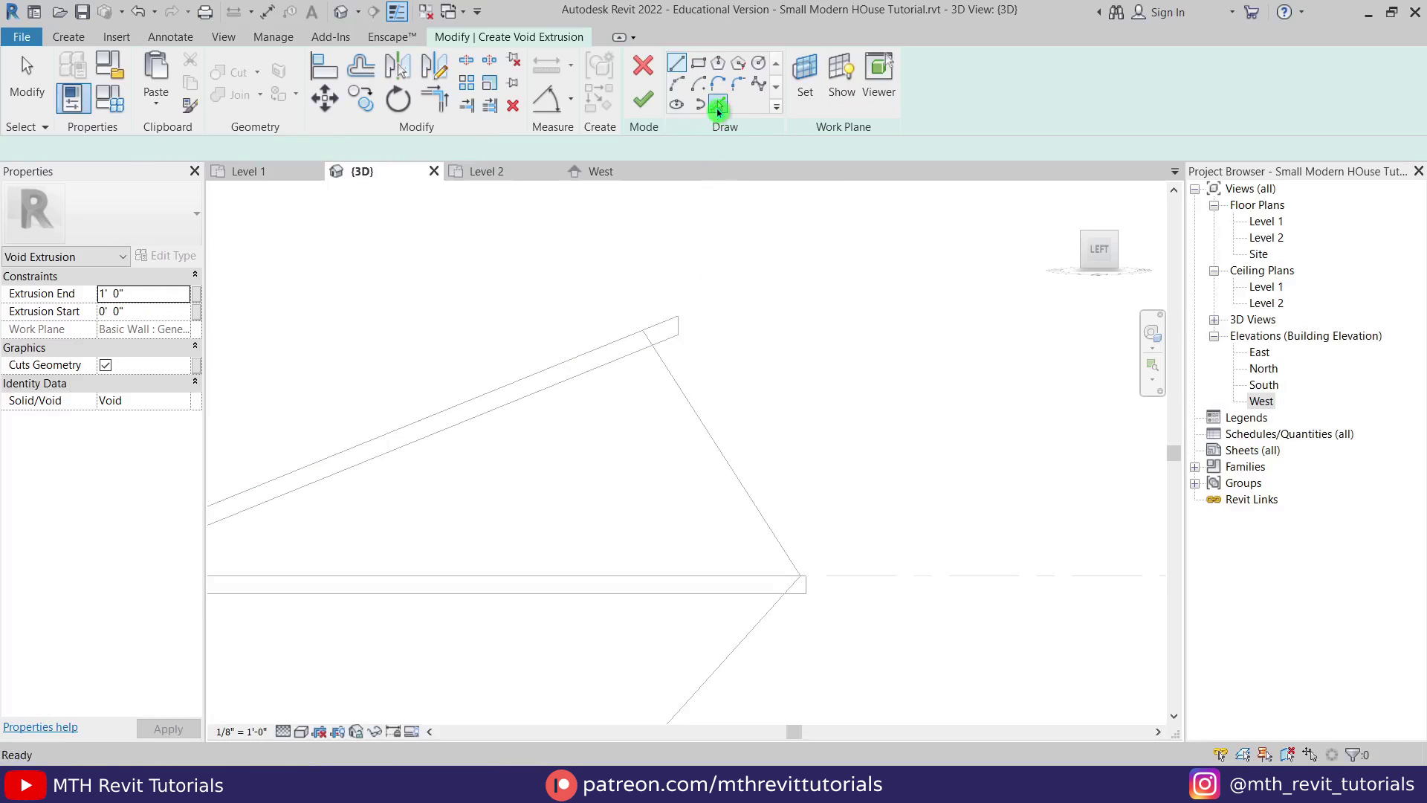
click(728, 449)
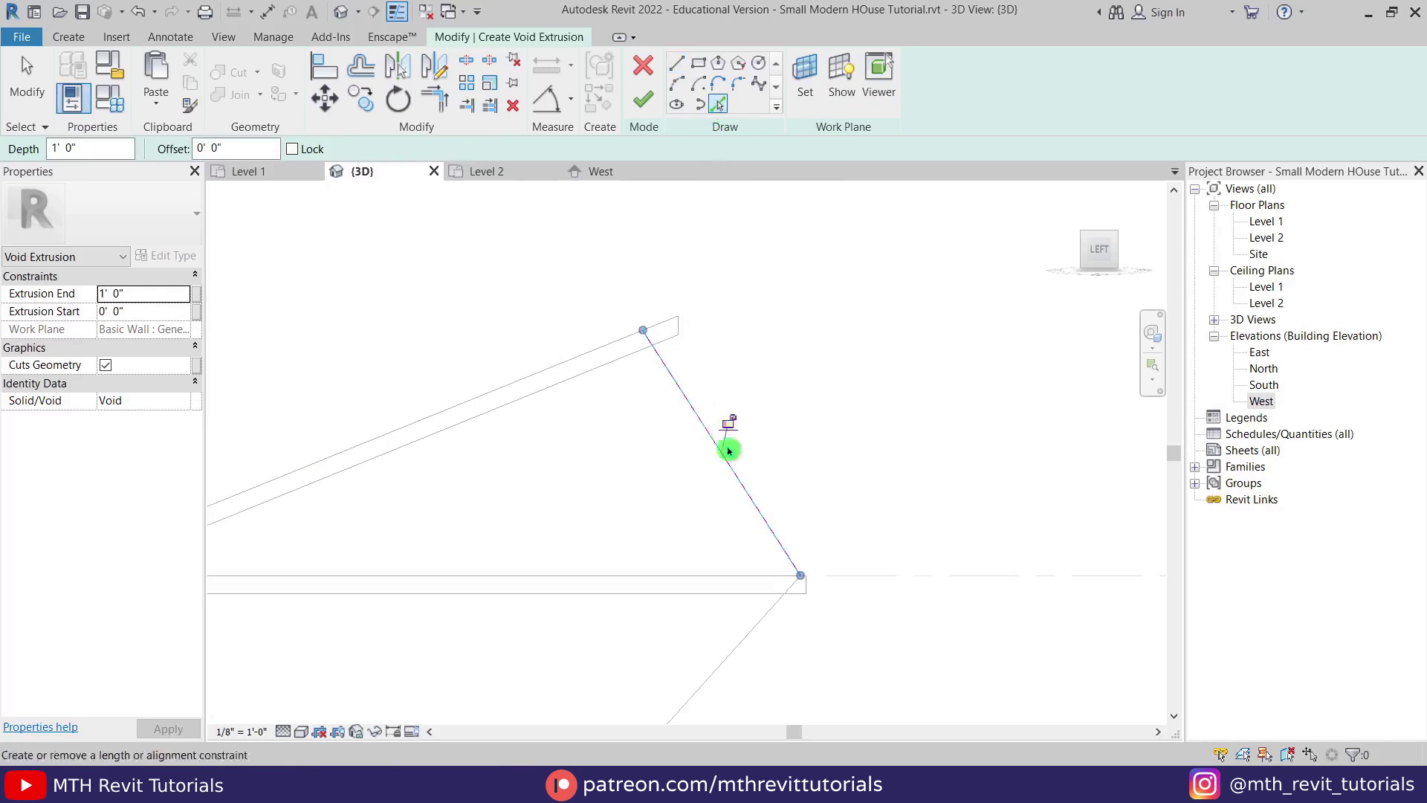
click(781, 610)
Draw lines around the roof's overhanging front end, rising about 1' 6" from the wall corner, and trim them to the upper slanted line
click(682, 65)
click(643, 330)
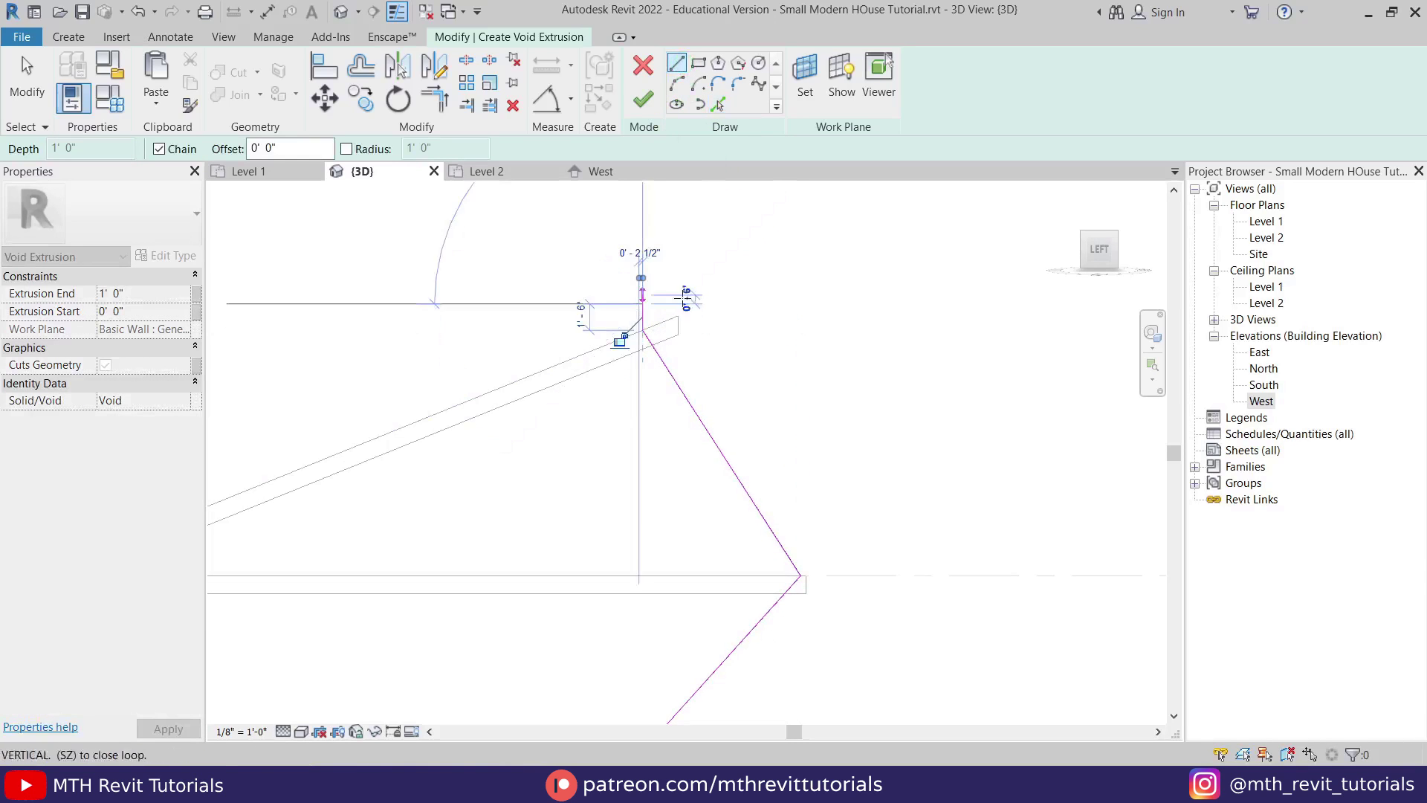
click(721, 303)
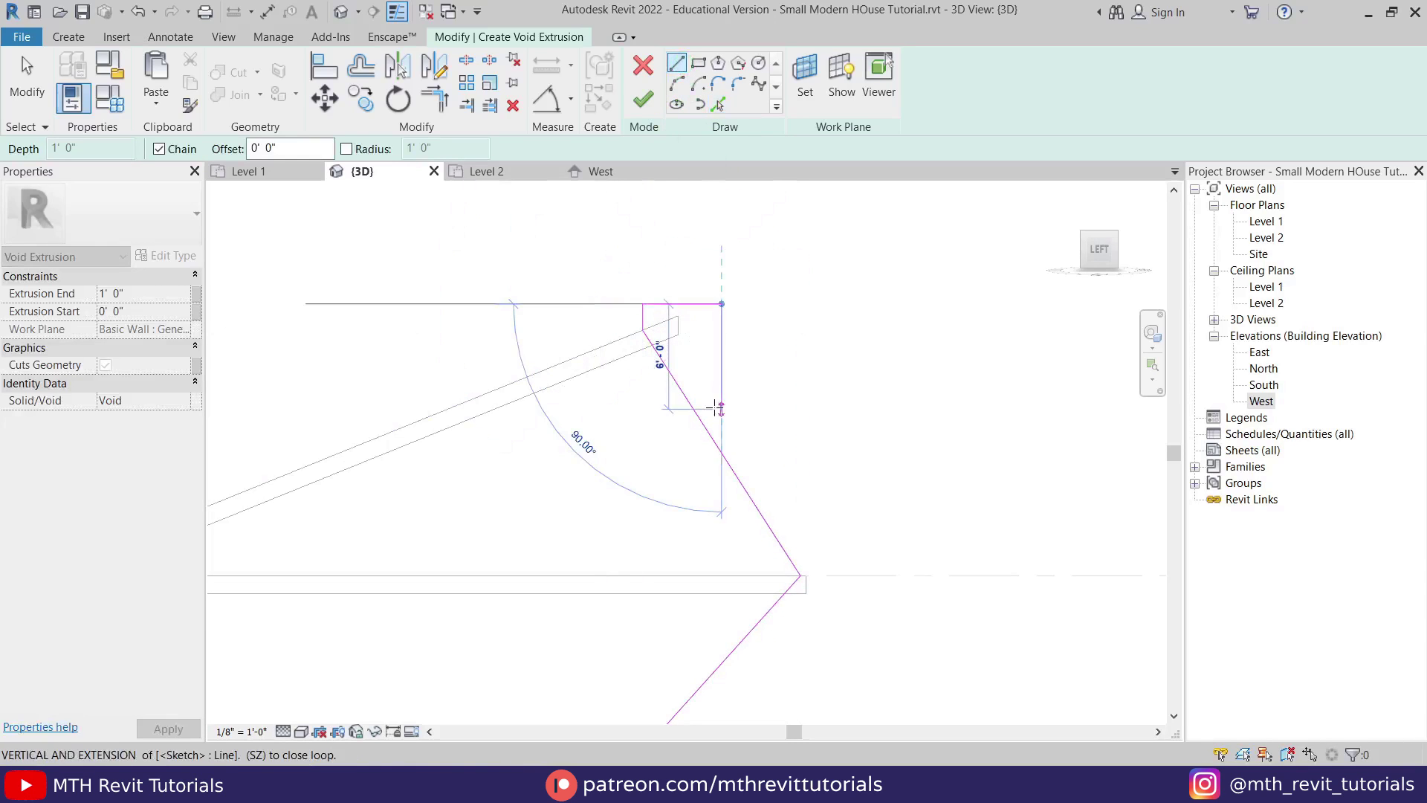
click(721, 356)
click(659, 356)
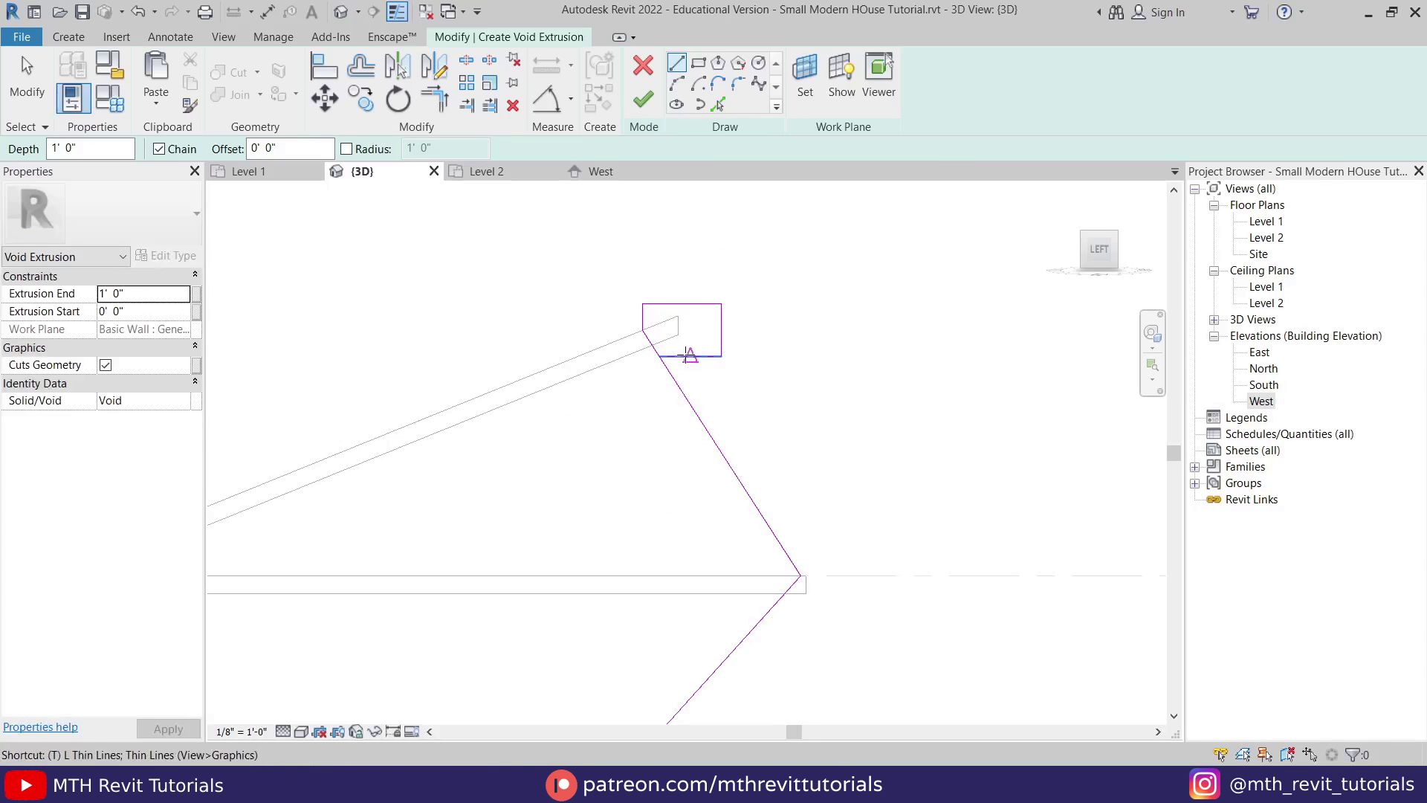
key(r)
middle_drag(760, 471, 758, 444)
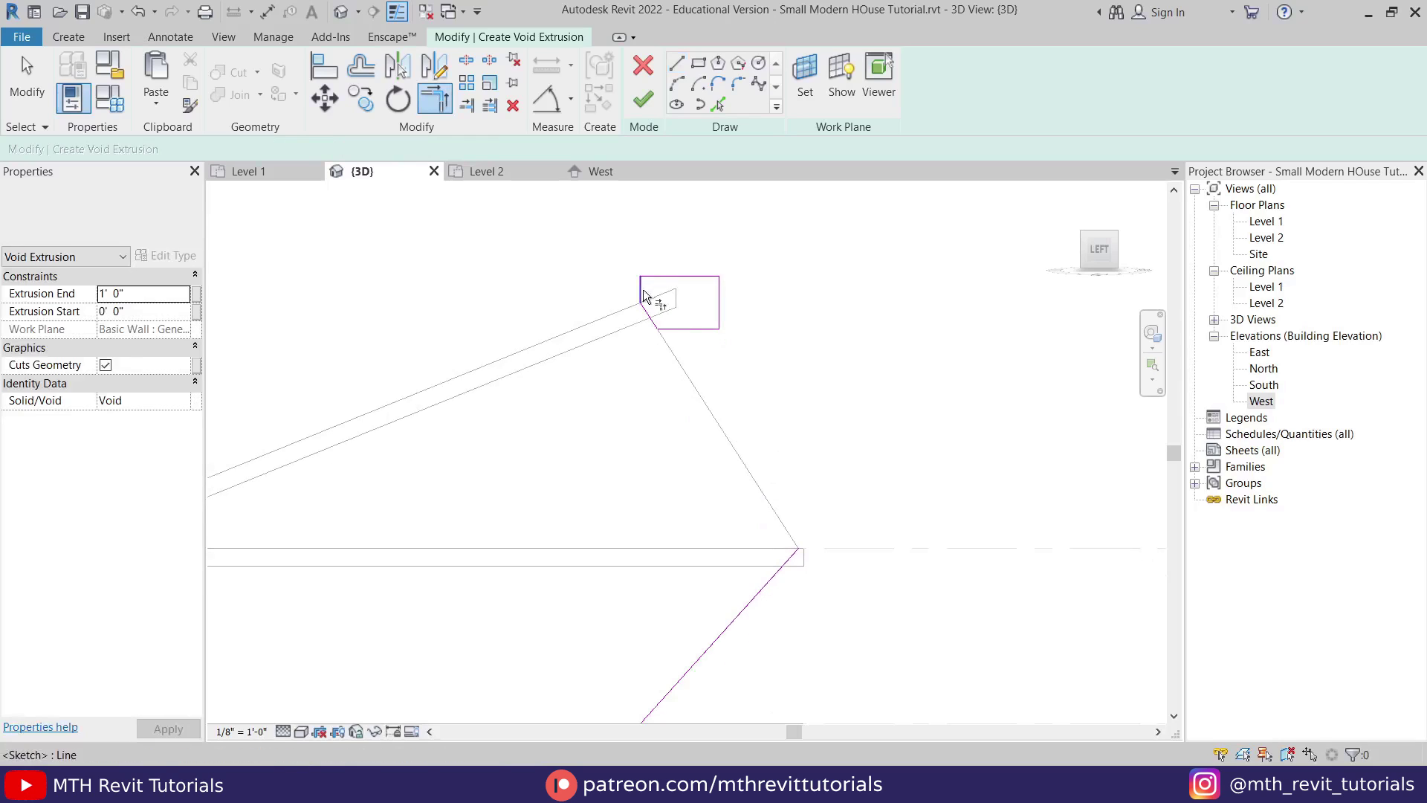
Draw lines around the Level 2 slab's projecting front end and trim them with the lower slanted line into a closed loop
scroll(832, 662, up, 2)
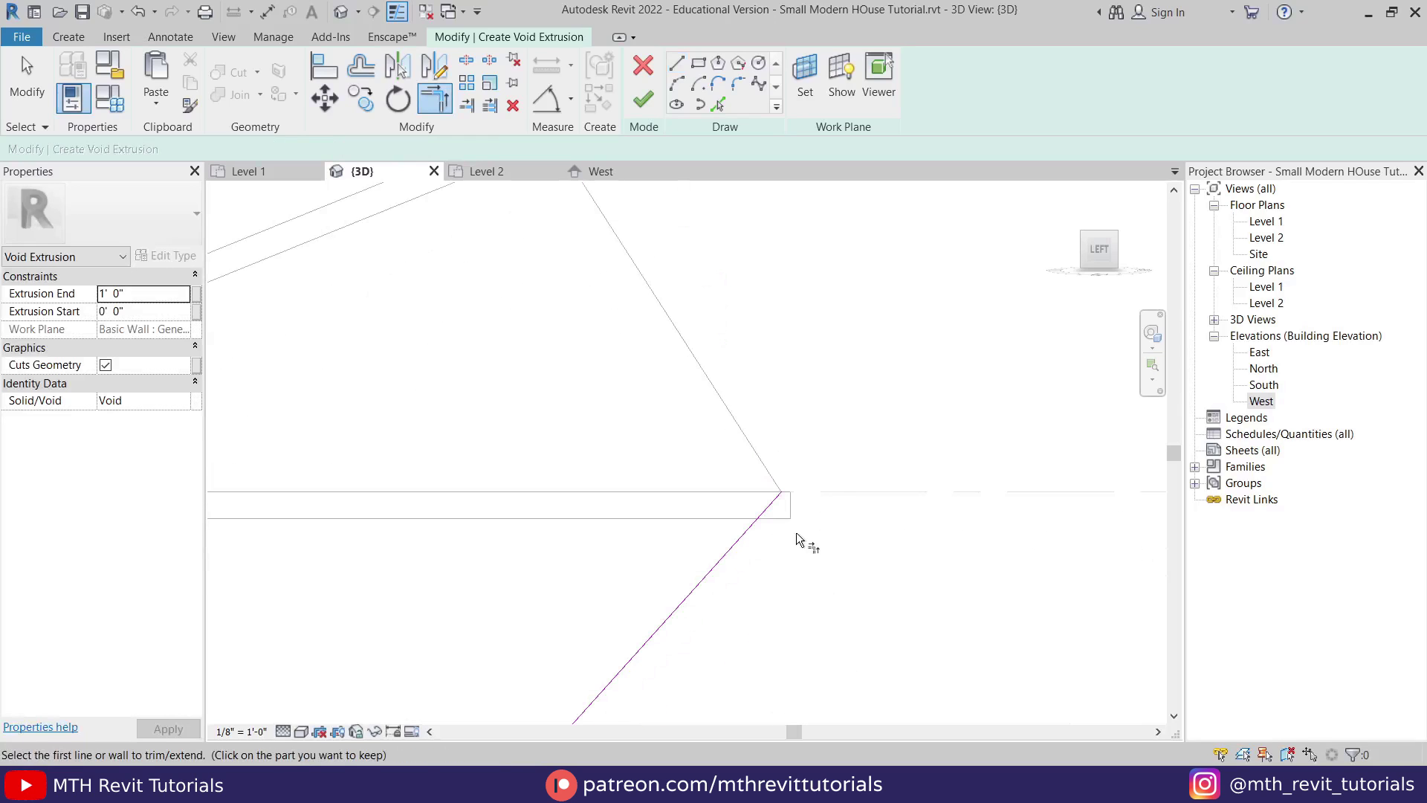
click(681, 71)
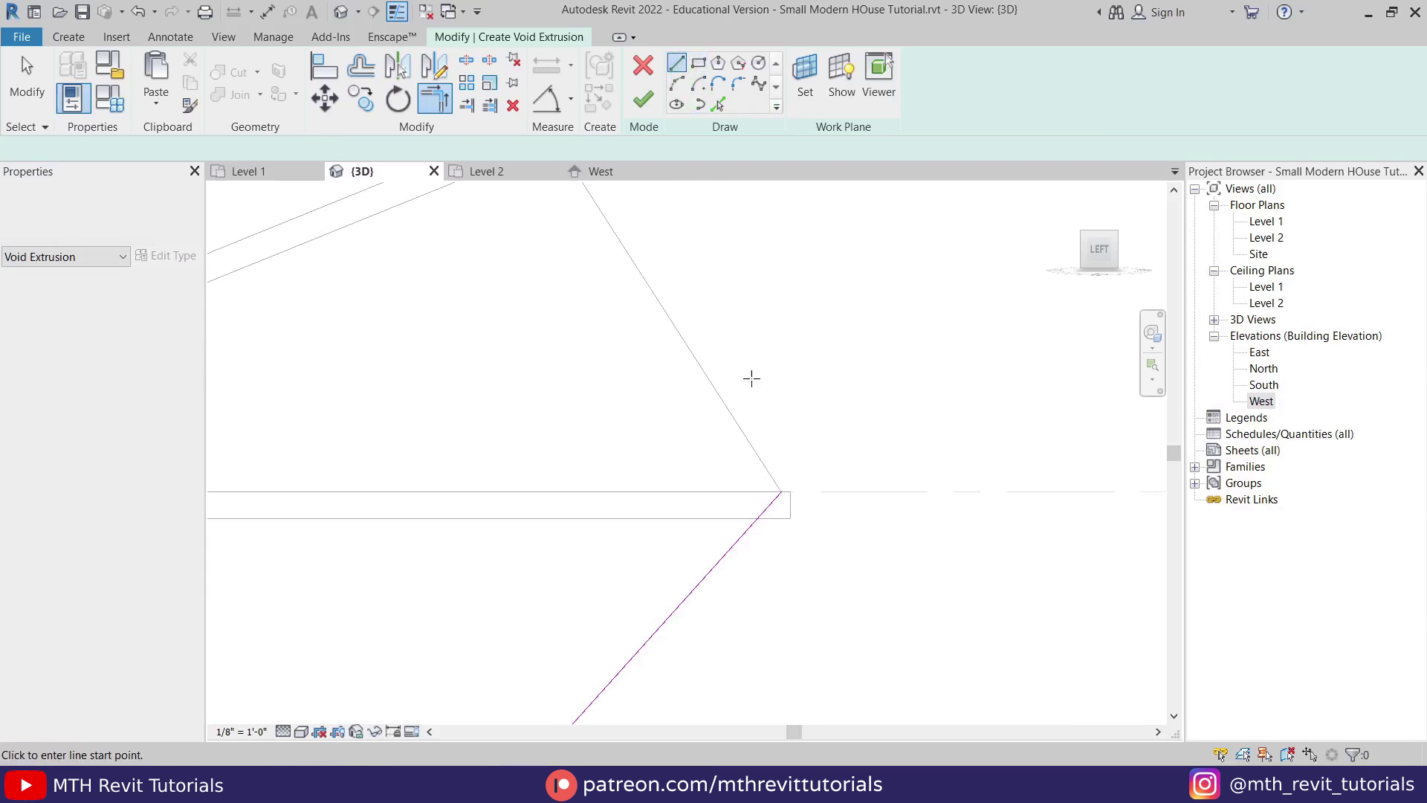
click(782, 491)
click(819, 468)
click(820, 548)
click(732, 548)
key(Escape)
key(t)
key(r)
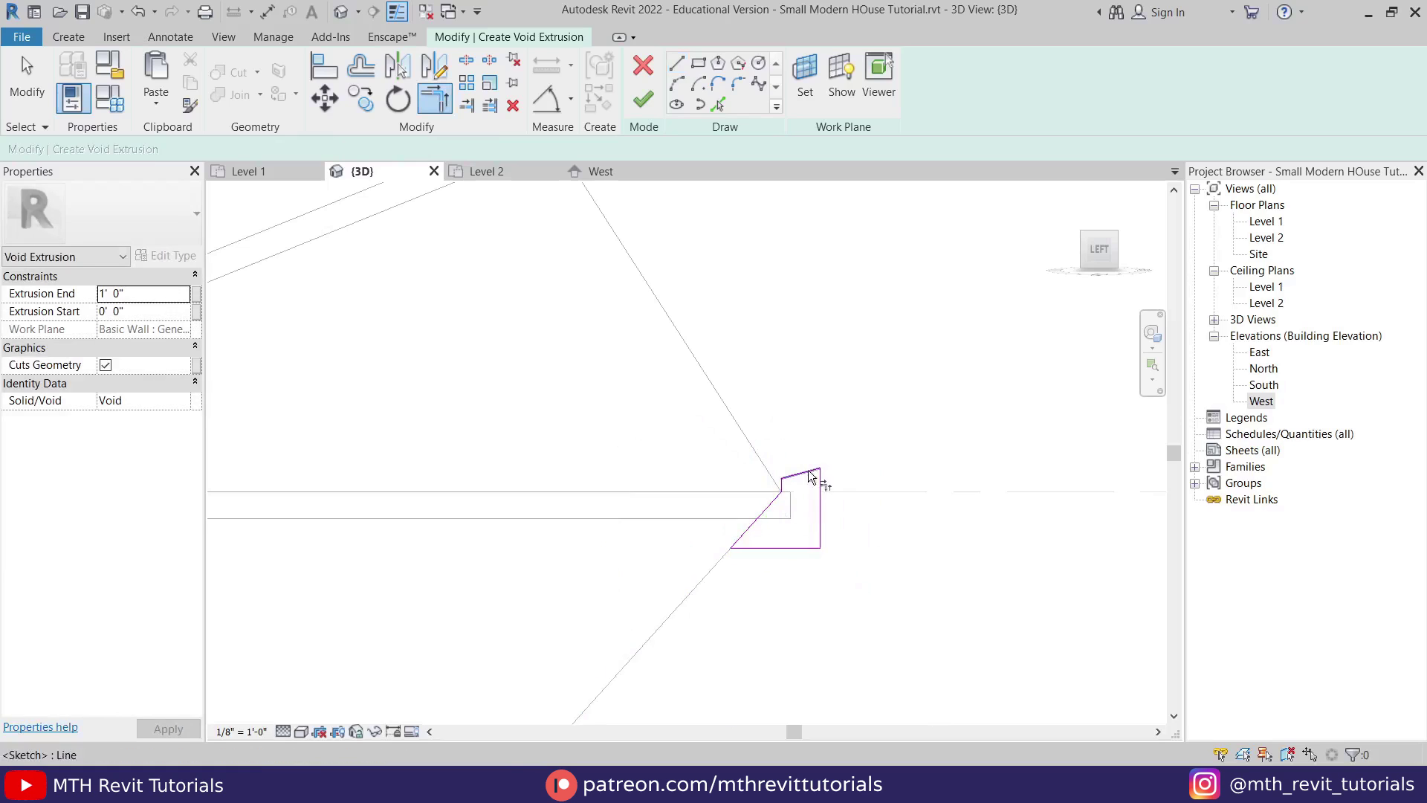
Straighten the slab-end loop's sloping top edge to horizontal and finish the void extrusion sketch
key(Escape)
mouse_move(868, 417)
mouse_down()
mouse_move(812, 498)
mouse_move(820, 477)
mouse_up()
click(774, 484)
click(744, 328)
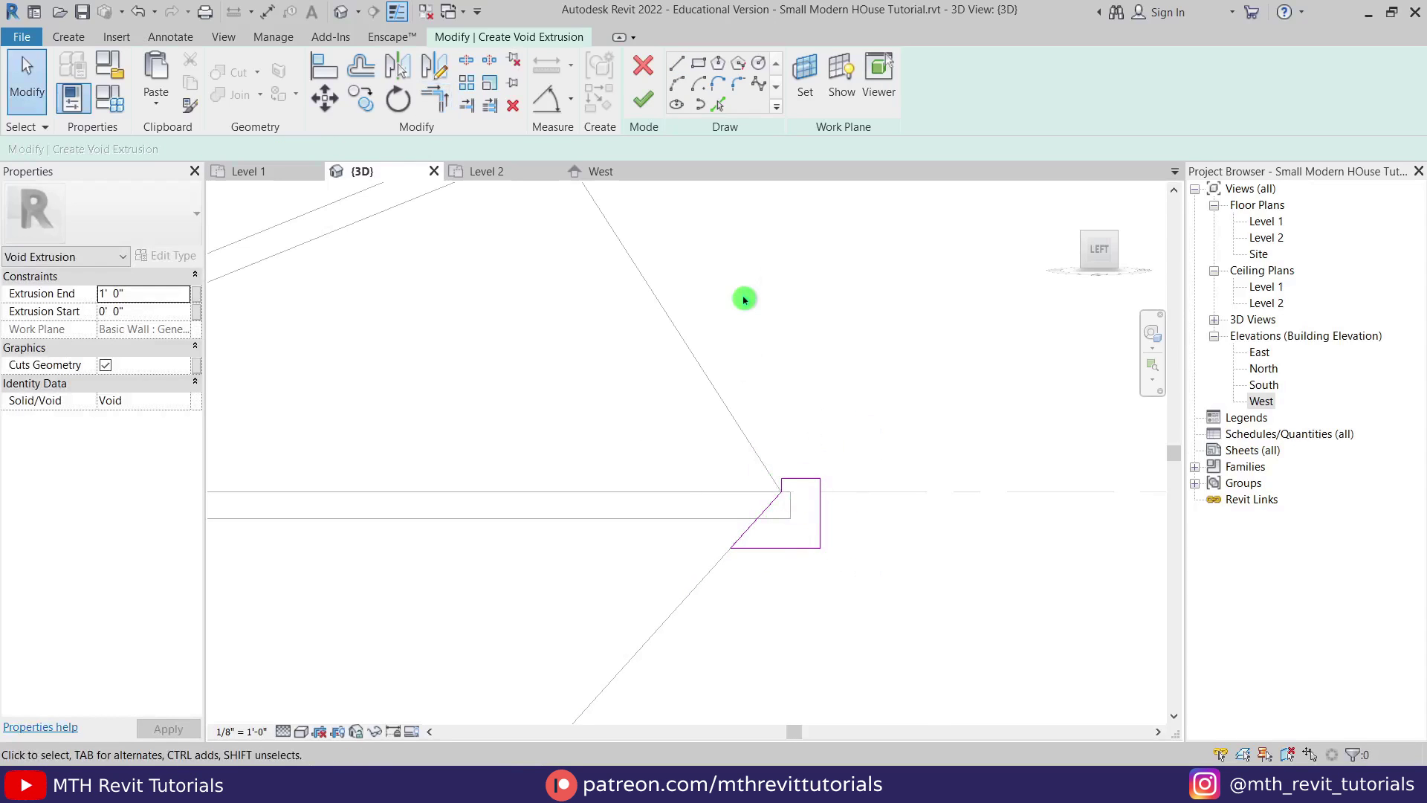
click(644, 108)
Stretch the void extrusion across the building's full width to about 18' deep, extending it past both side walls
mouse_move(787, 293)
shift+middle_down()
mouse_move(790, 388)
mouse_move(646, 476)
mouse_move(724, 535)
shift+middle_up()
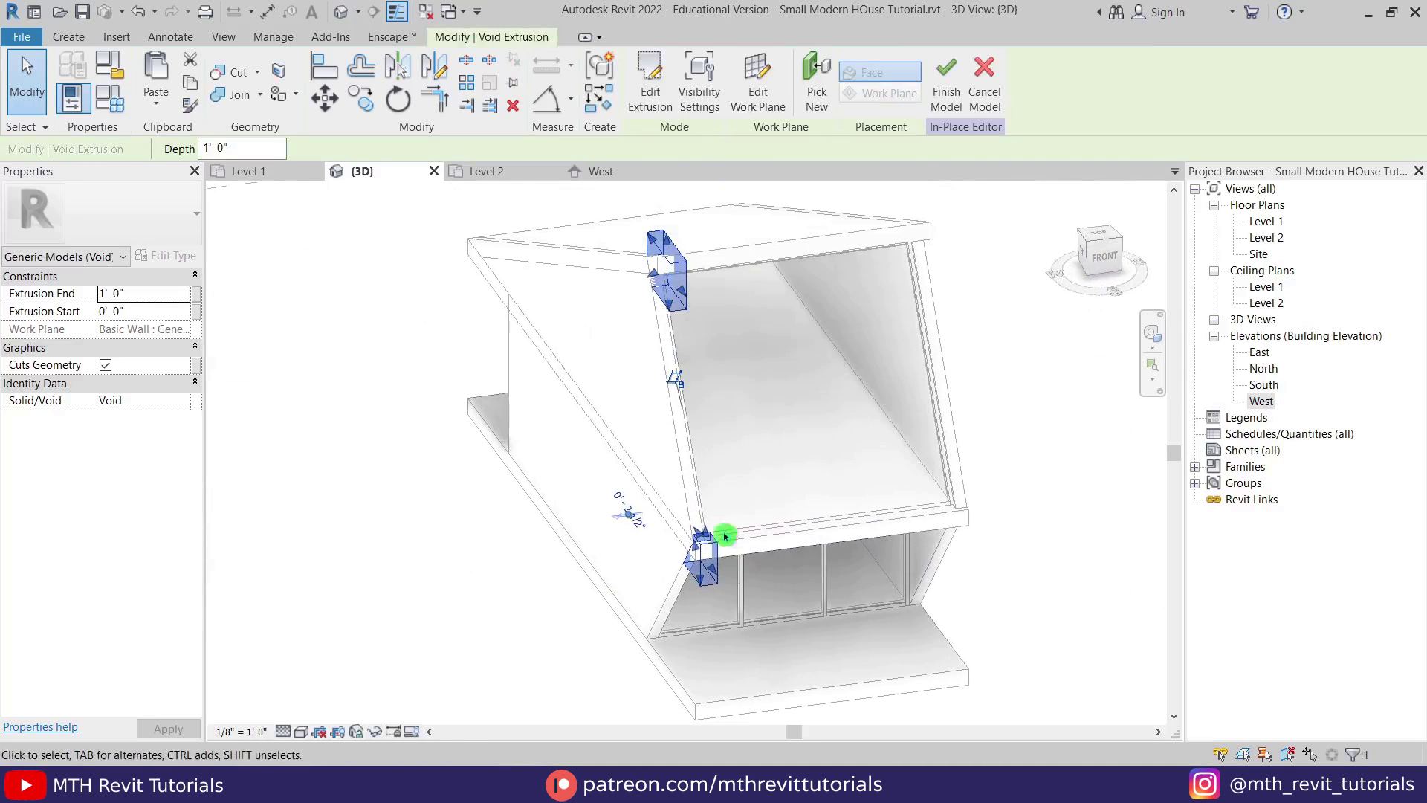
click(520, 431)
click(674, 307)
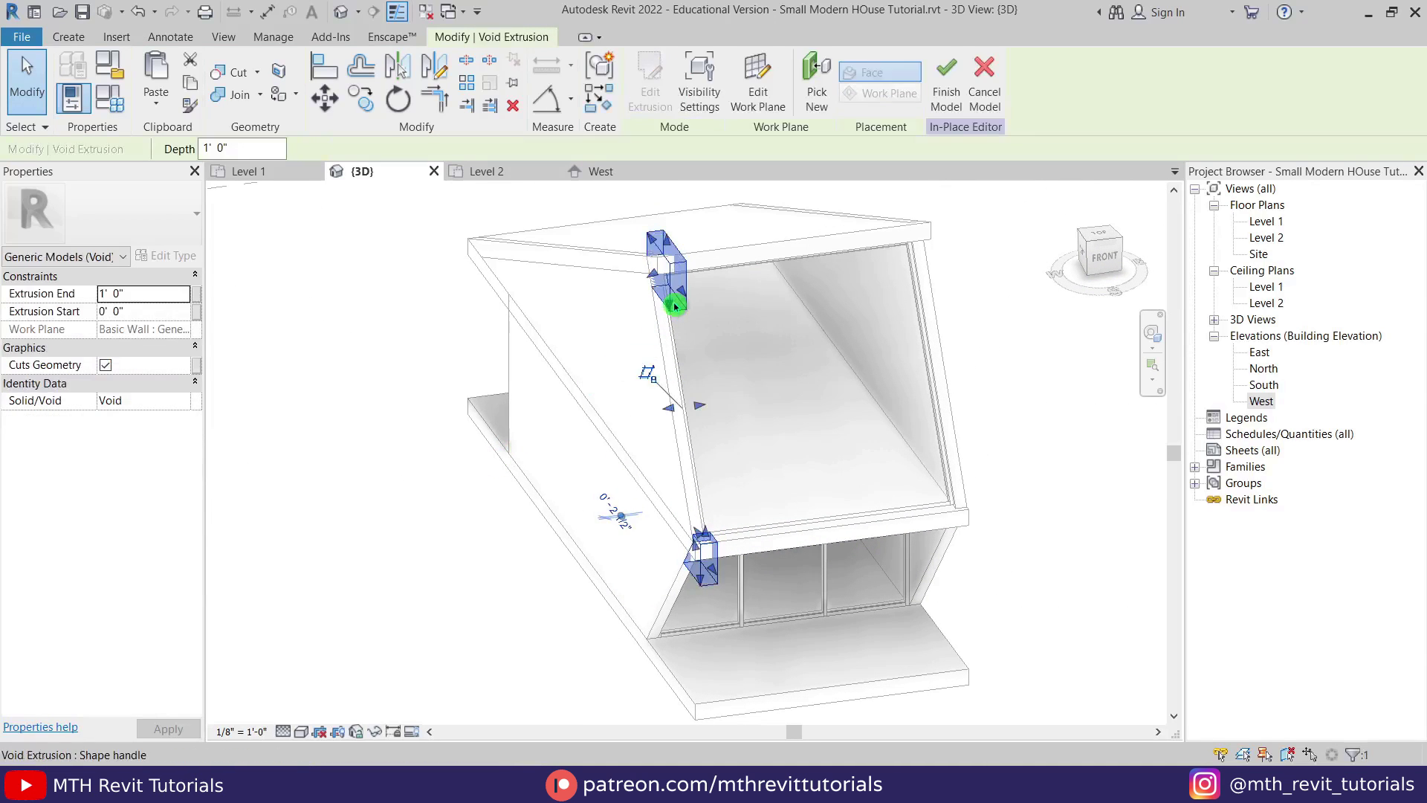
drag(701, 411, 993, 369)
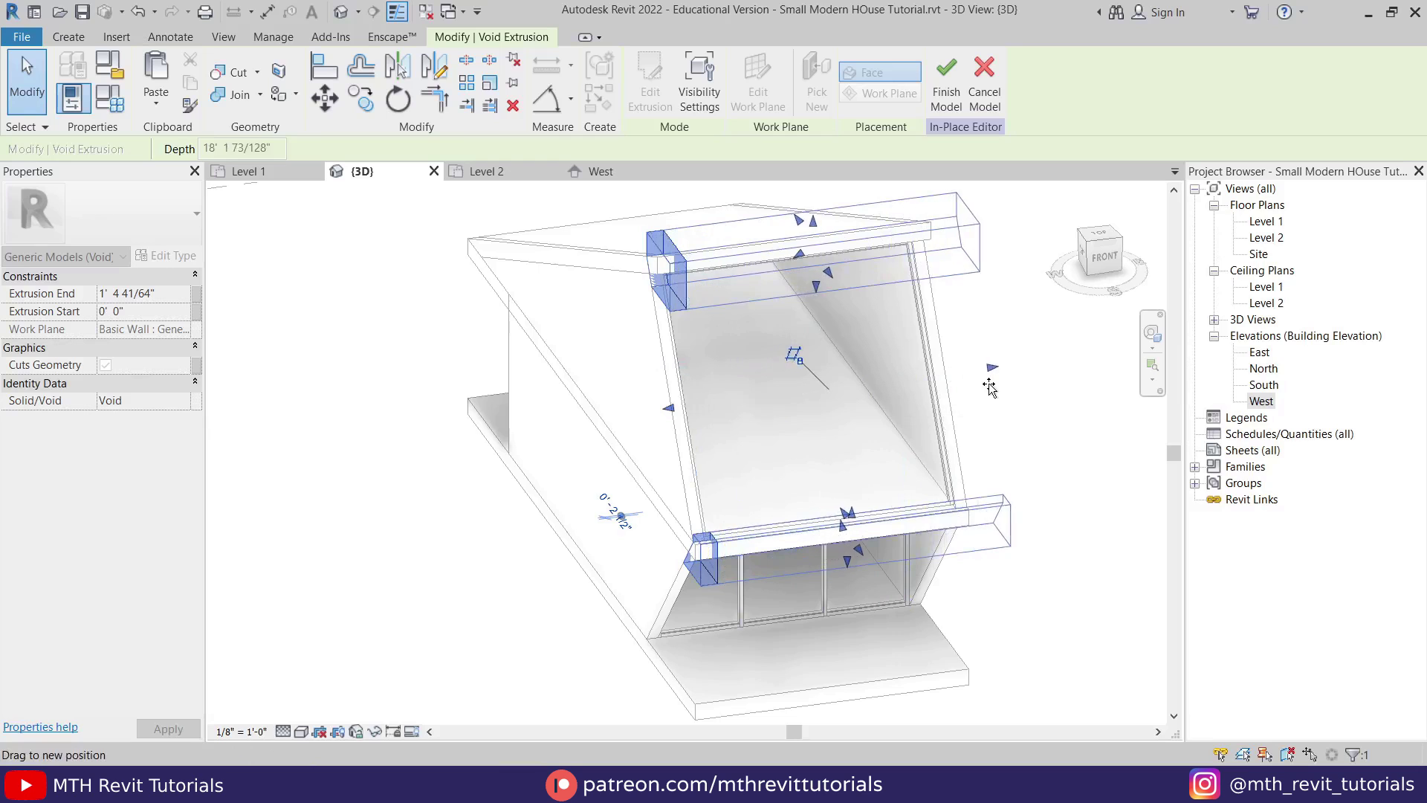
drag(668, 409, 652, 410)
click(430, 653)
Cut the roof and the Level 2 floor slab with the void, using the Multiple Cut option
shift+middle_drag(565, 424, 668, 417)
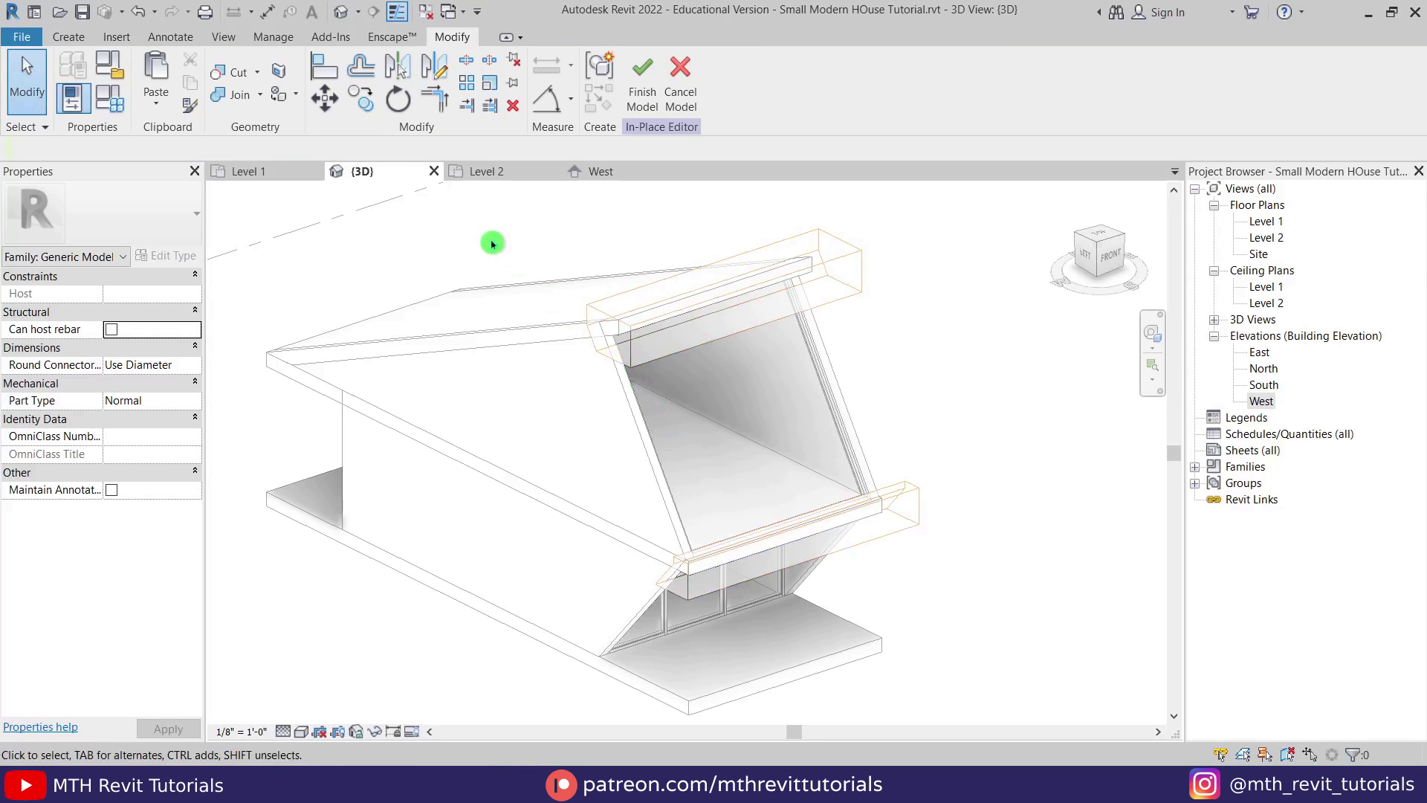
click(230, 72)
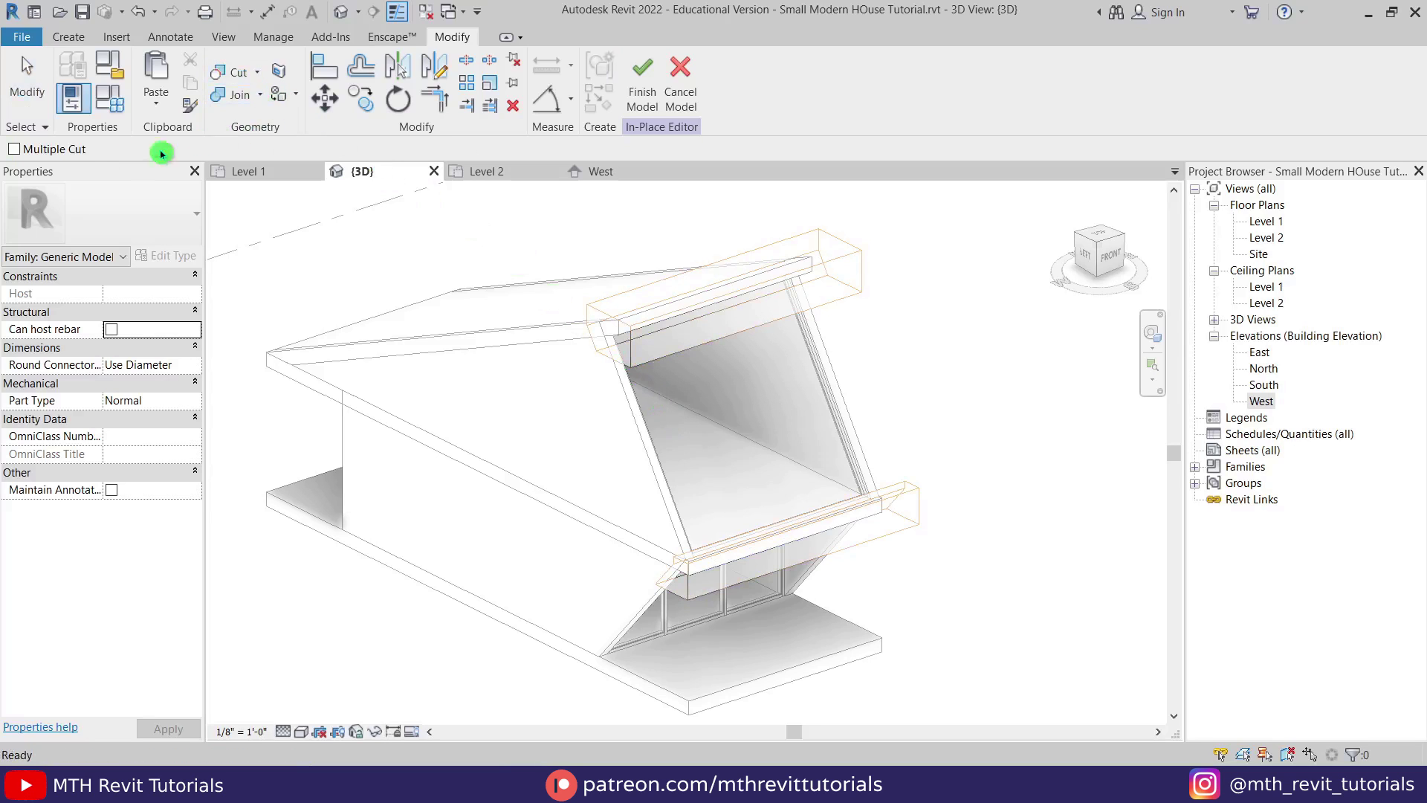
click(47, 152)
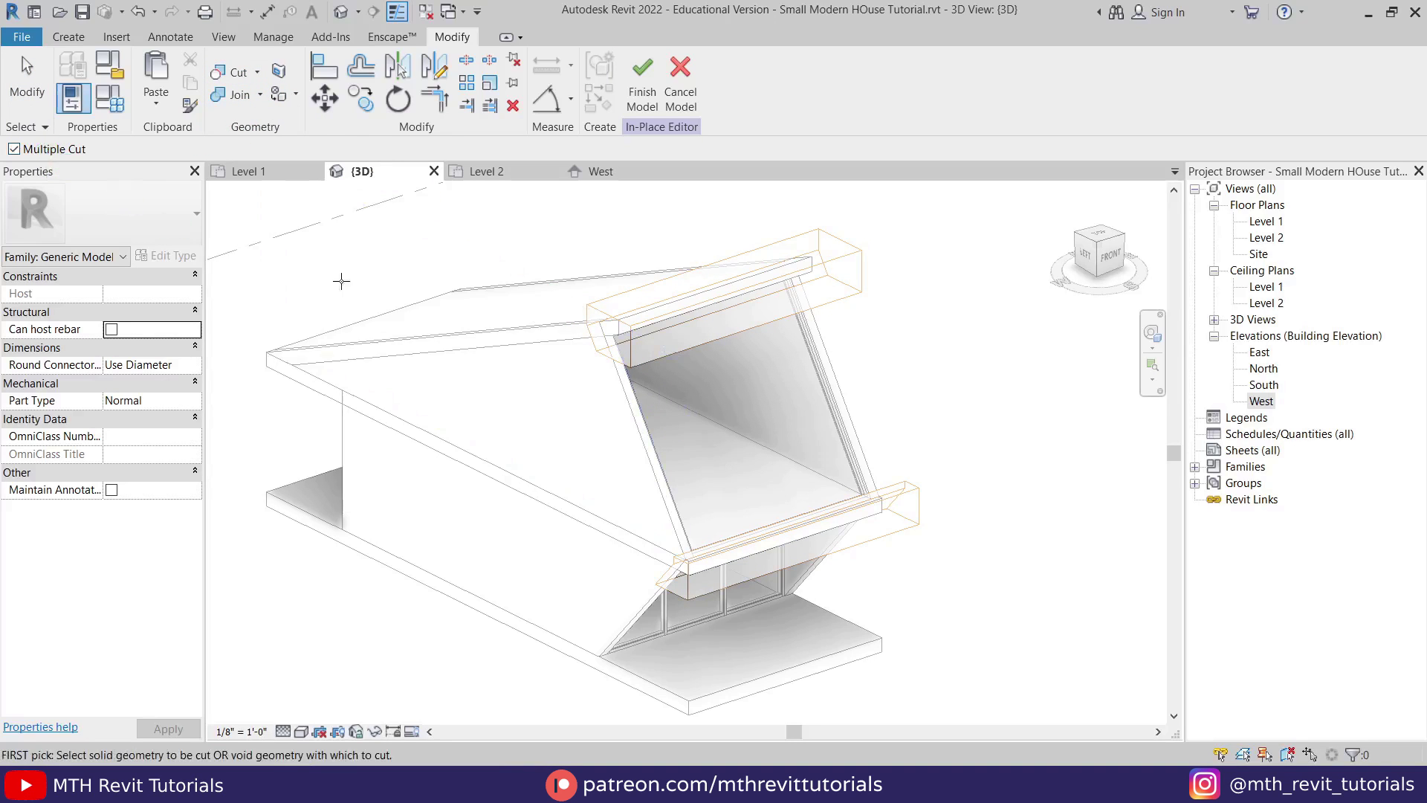
click(561, 311)
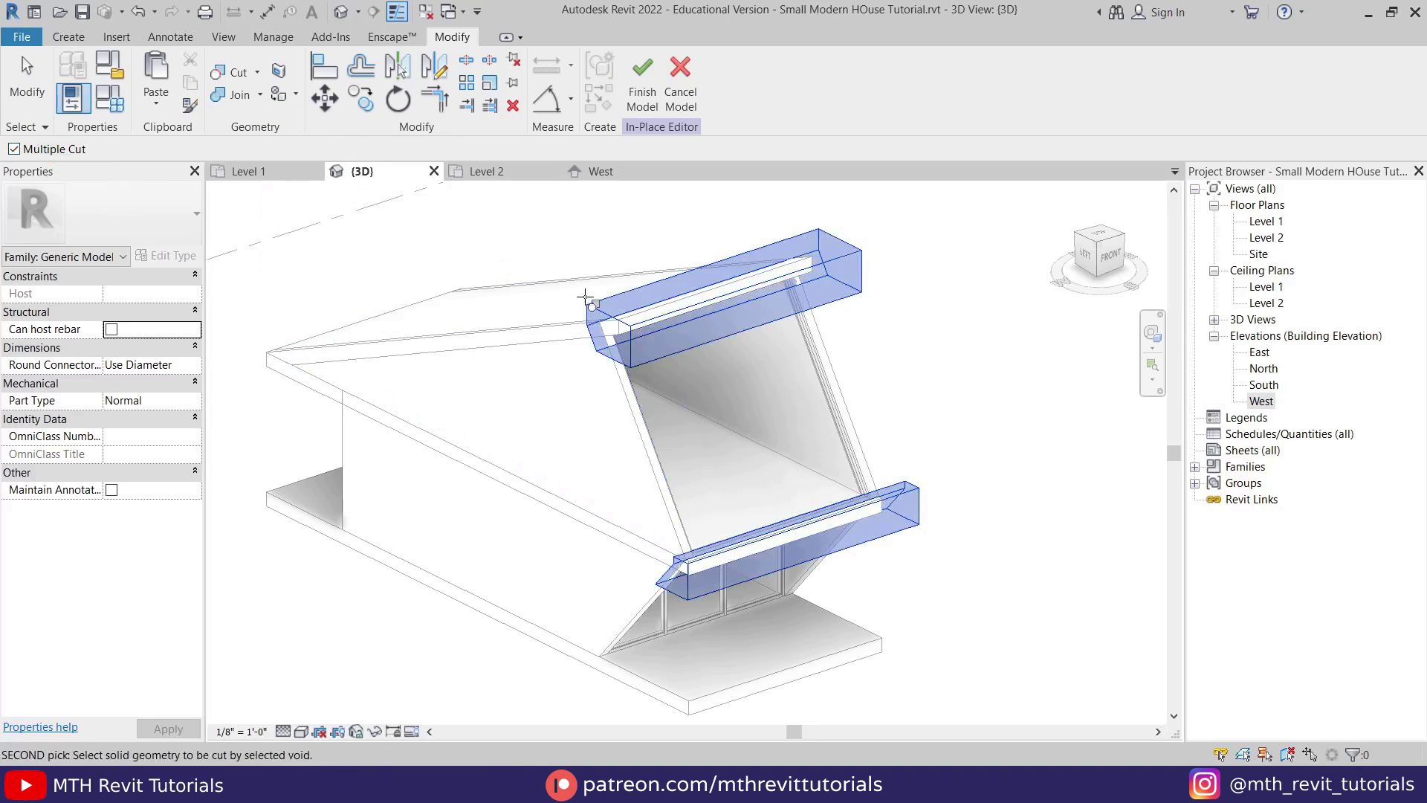
click(541, 336)
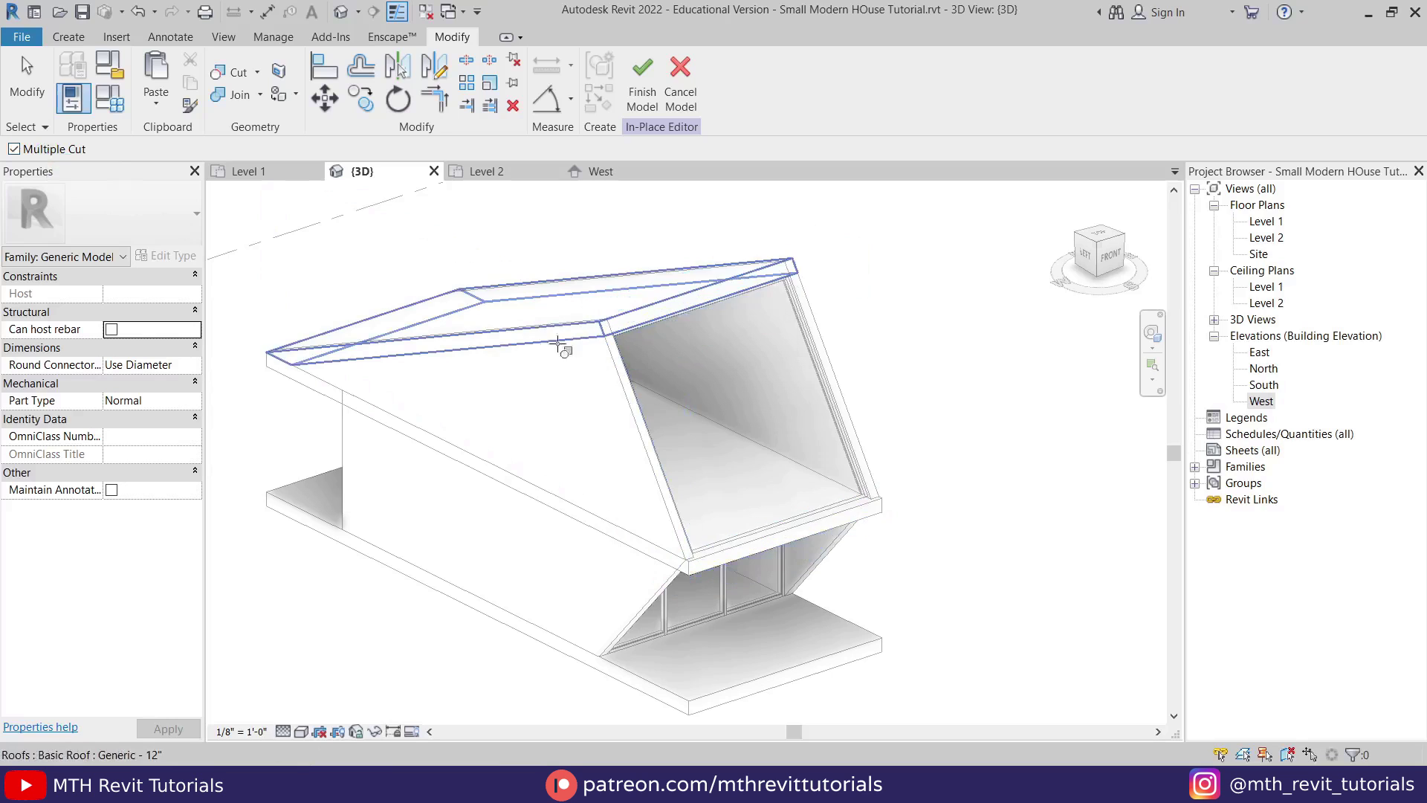
click(695, 572)
key(Escape)
Inspect the trimmed roof and slab ends and finish the in-place model
scroll(763, 599, up, 4)
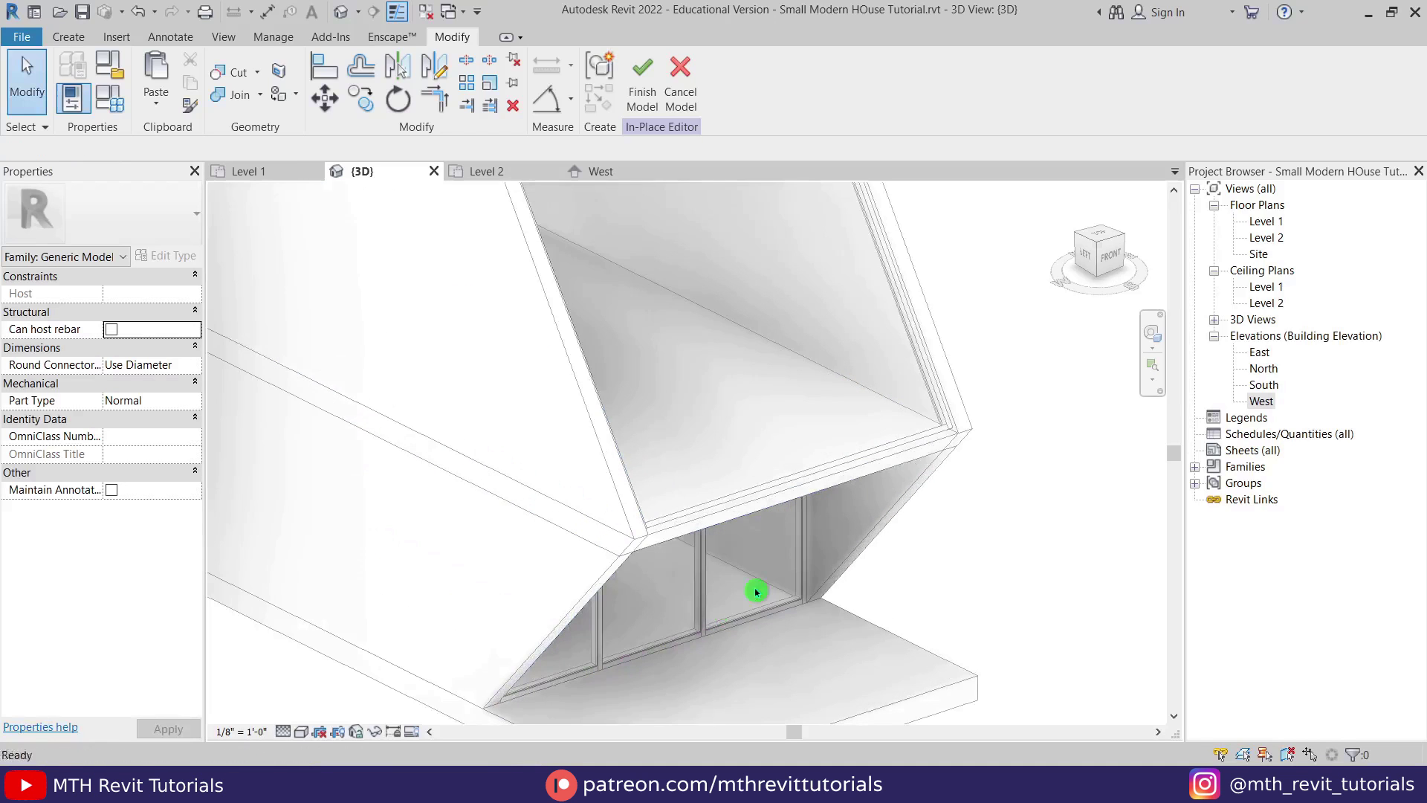
mouse_move(762, 601)
shift+middle_down()
mouse_move(822, 564)
mouse_move(876, 449)
mouse_move(796, 579)
mouse_move(790, 496)
mouse_move(586, 649)
mouse_move(720, 542)
mouse_move(628, 541)
shift+middle_up()
scroll(629, 542, down, 2)
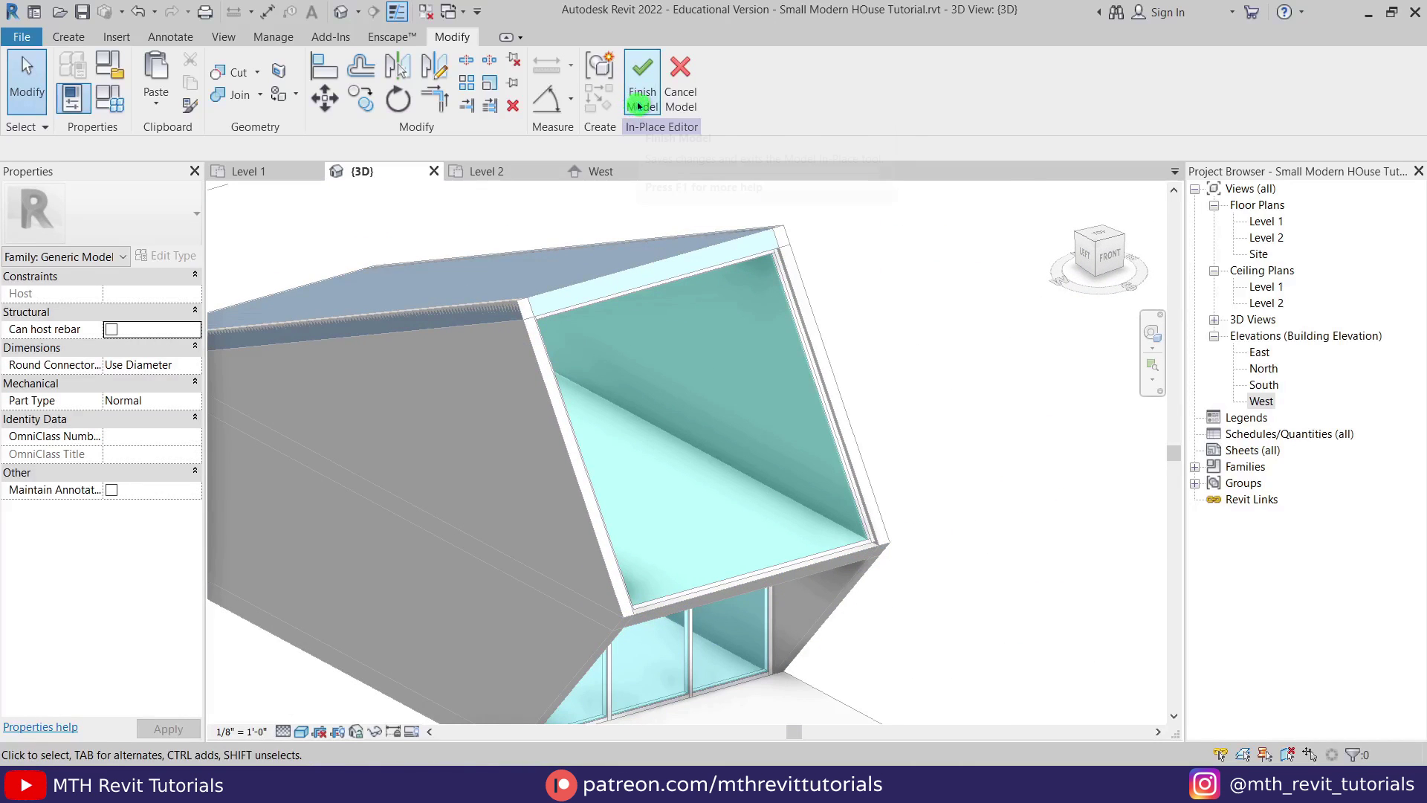
click(639, 107)
Load the Door-Curtain-Wall-Single-Glass family from the US Imperial Doors folder
shift+middle_drag(768, 394, 881, 579)
scroll(885, 548, up, 5)
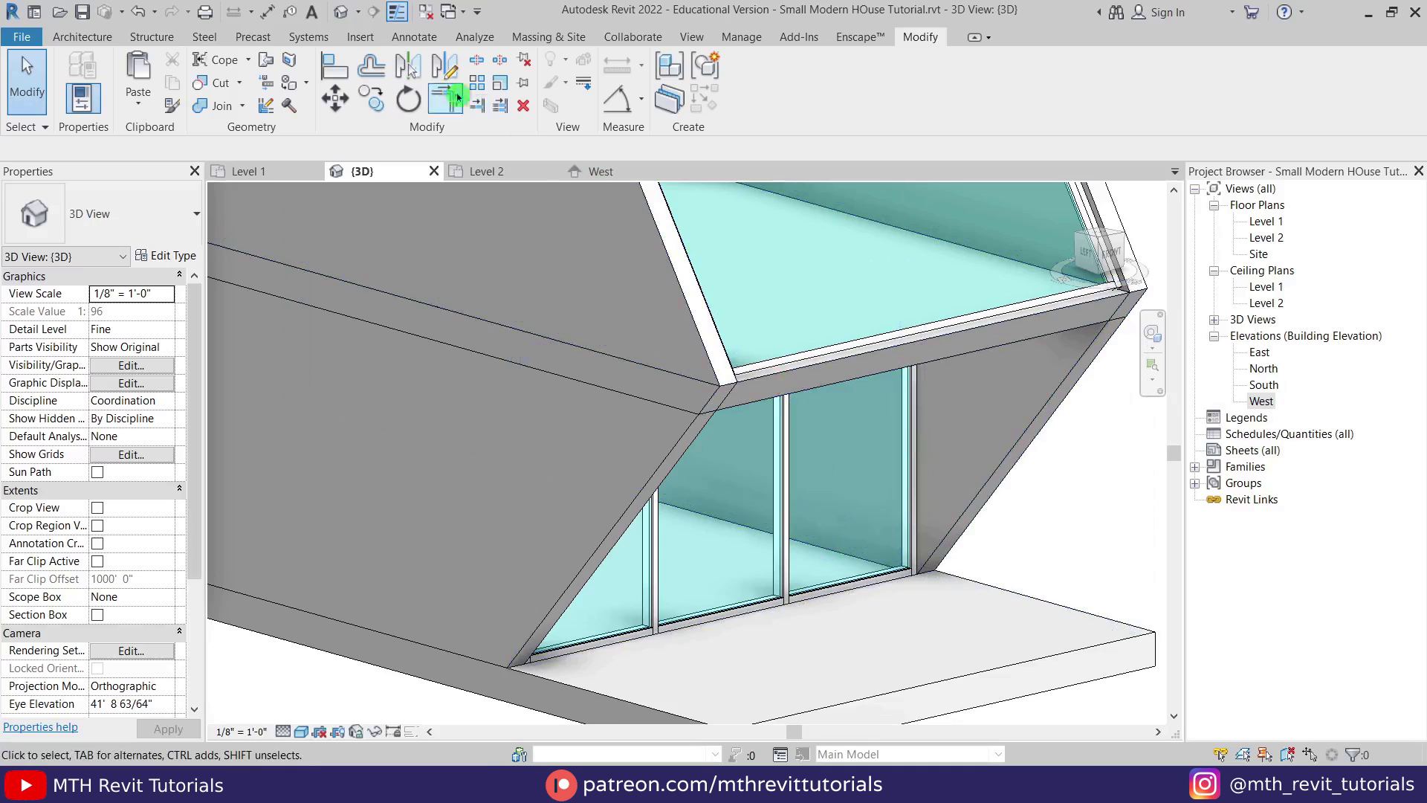
click(375, 41)
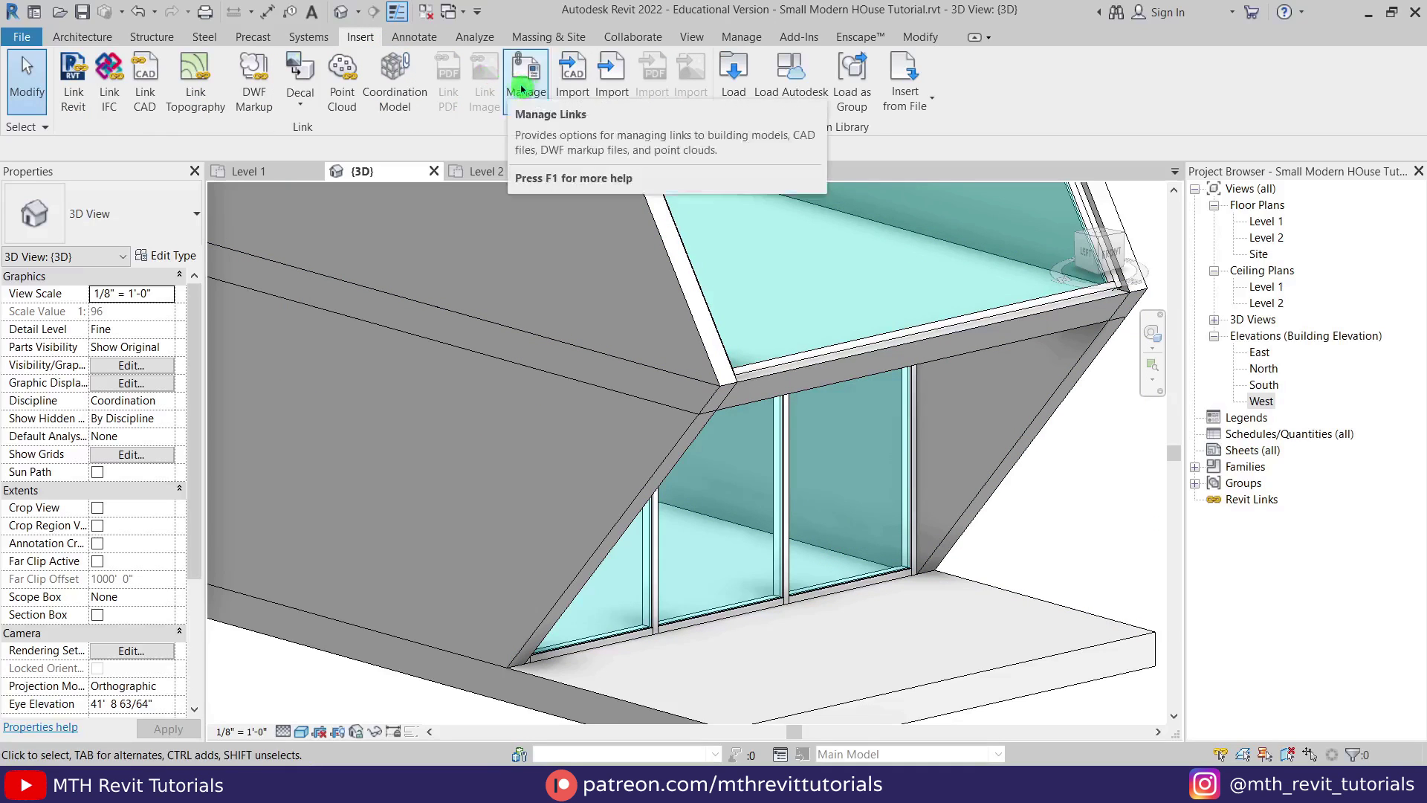
click(733, 105)
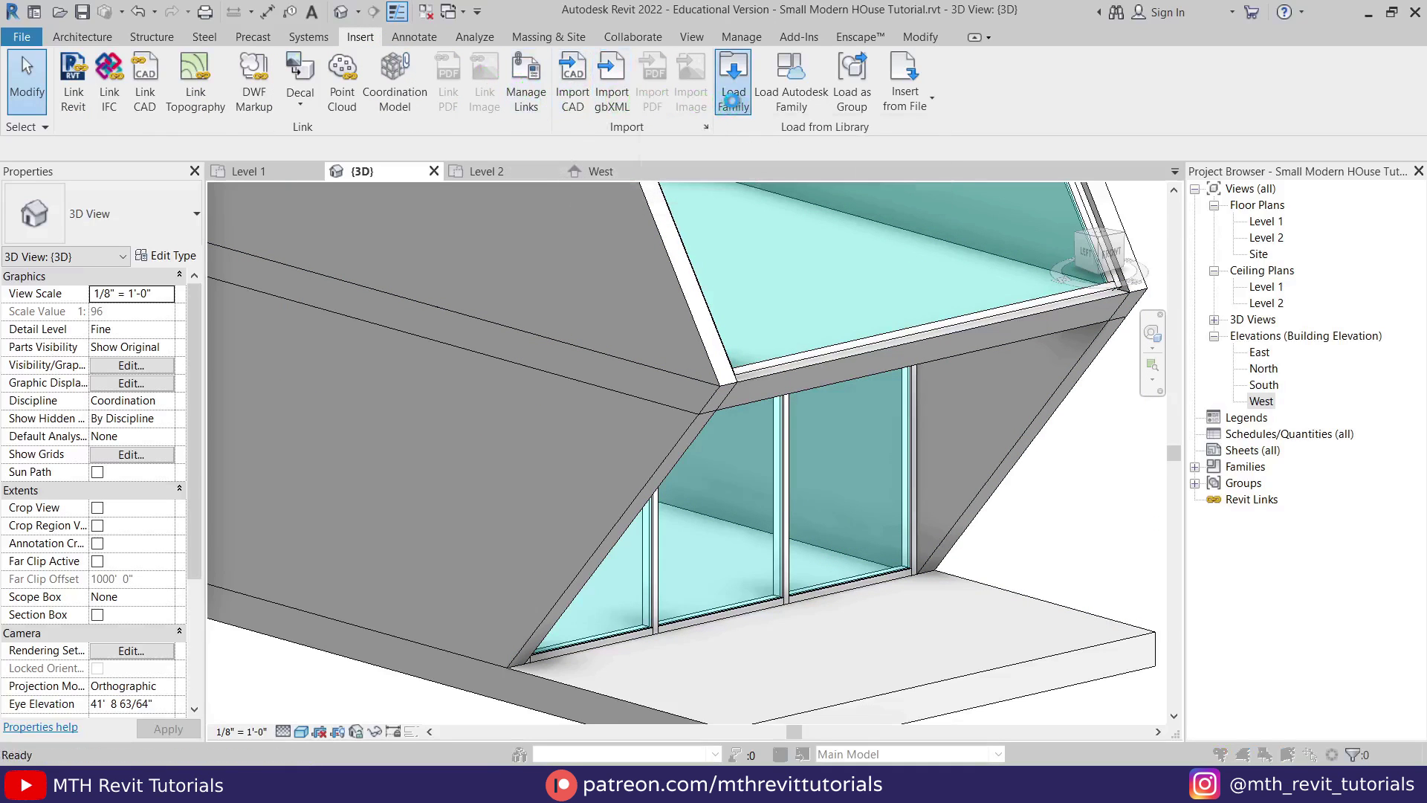
key(d)
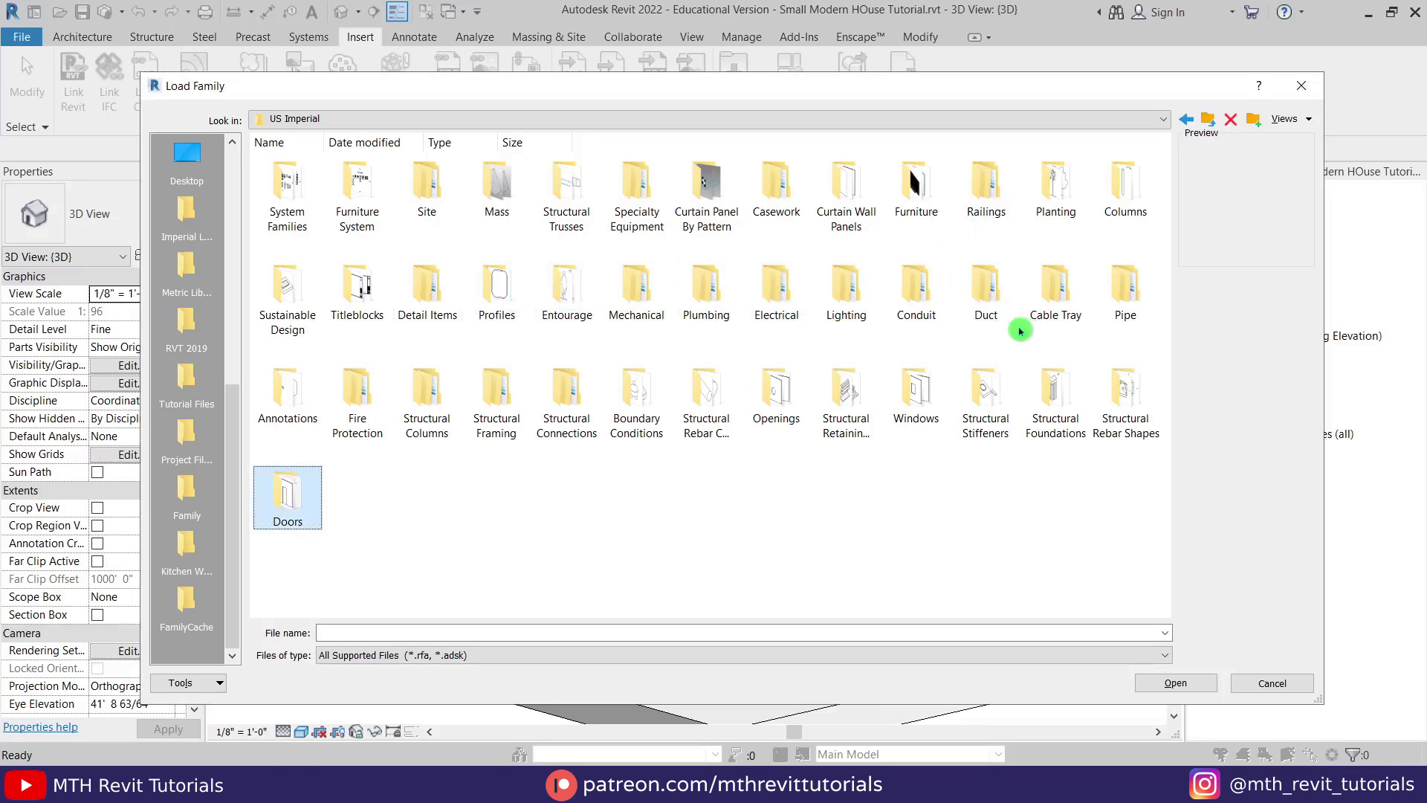
double_click(298, 506)
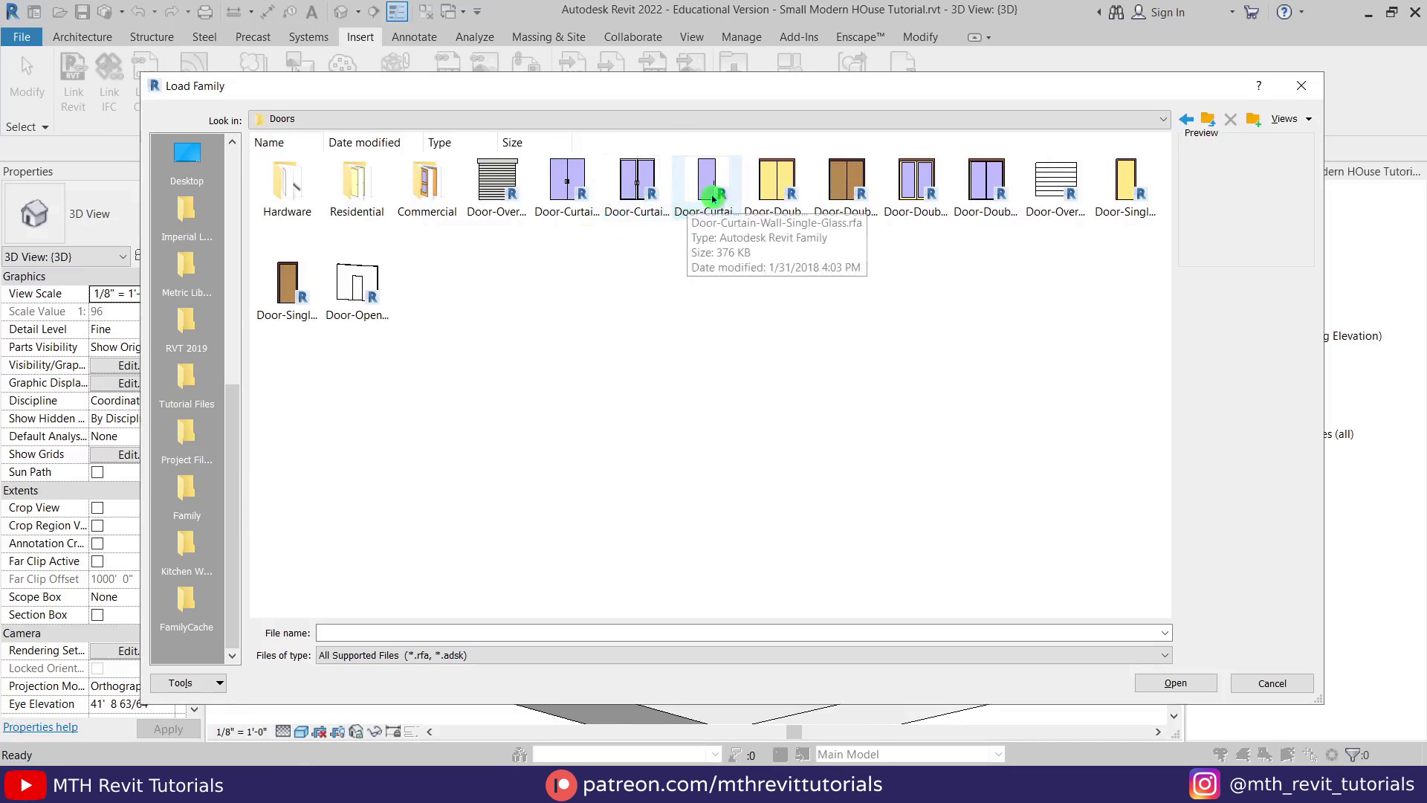
click(702, 238)
click(1170, 682)
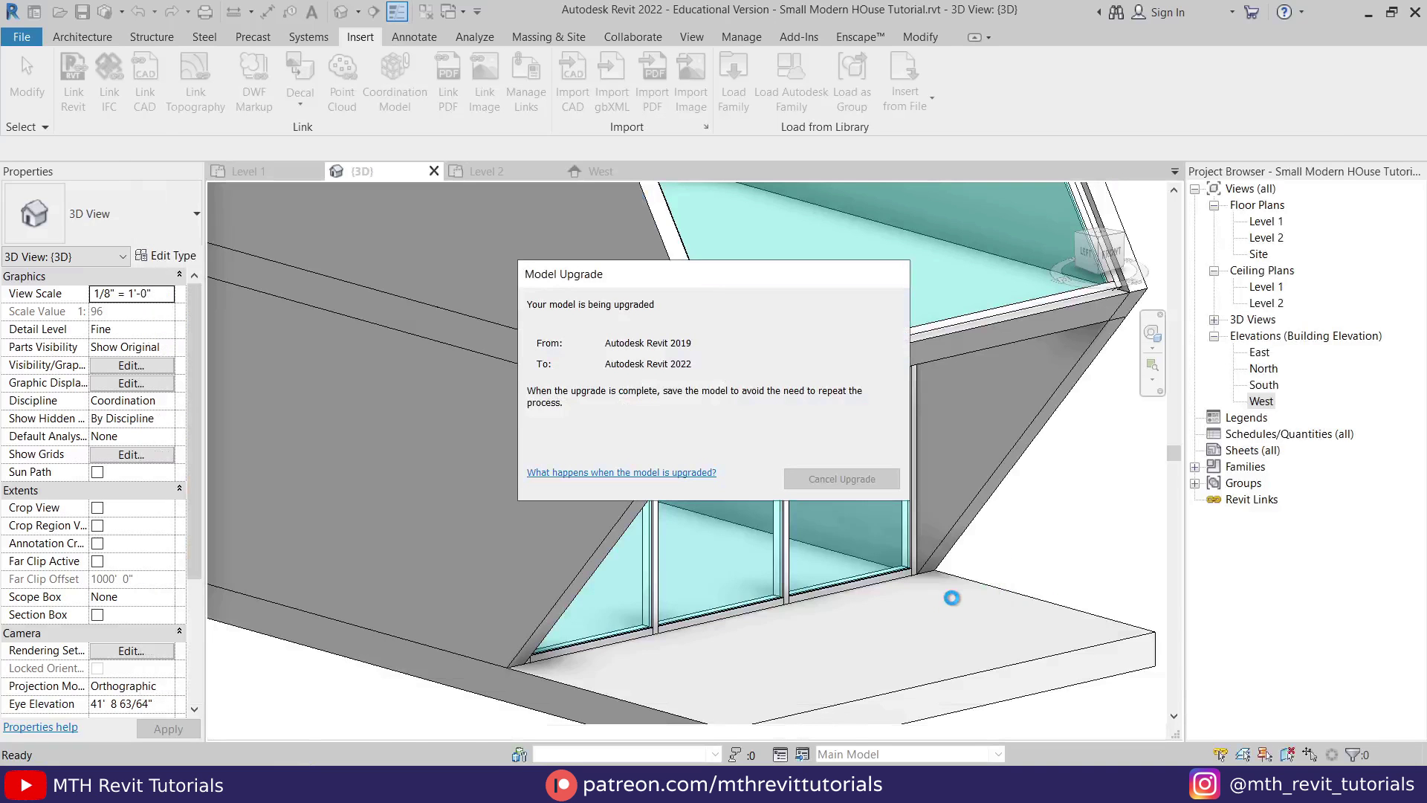
Change the full-height end glass panel of the lower front curtain wall to Door-Curtain-Wall-Single-Glass and flip its handle to the inner mullion side
click(853, 580)
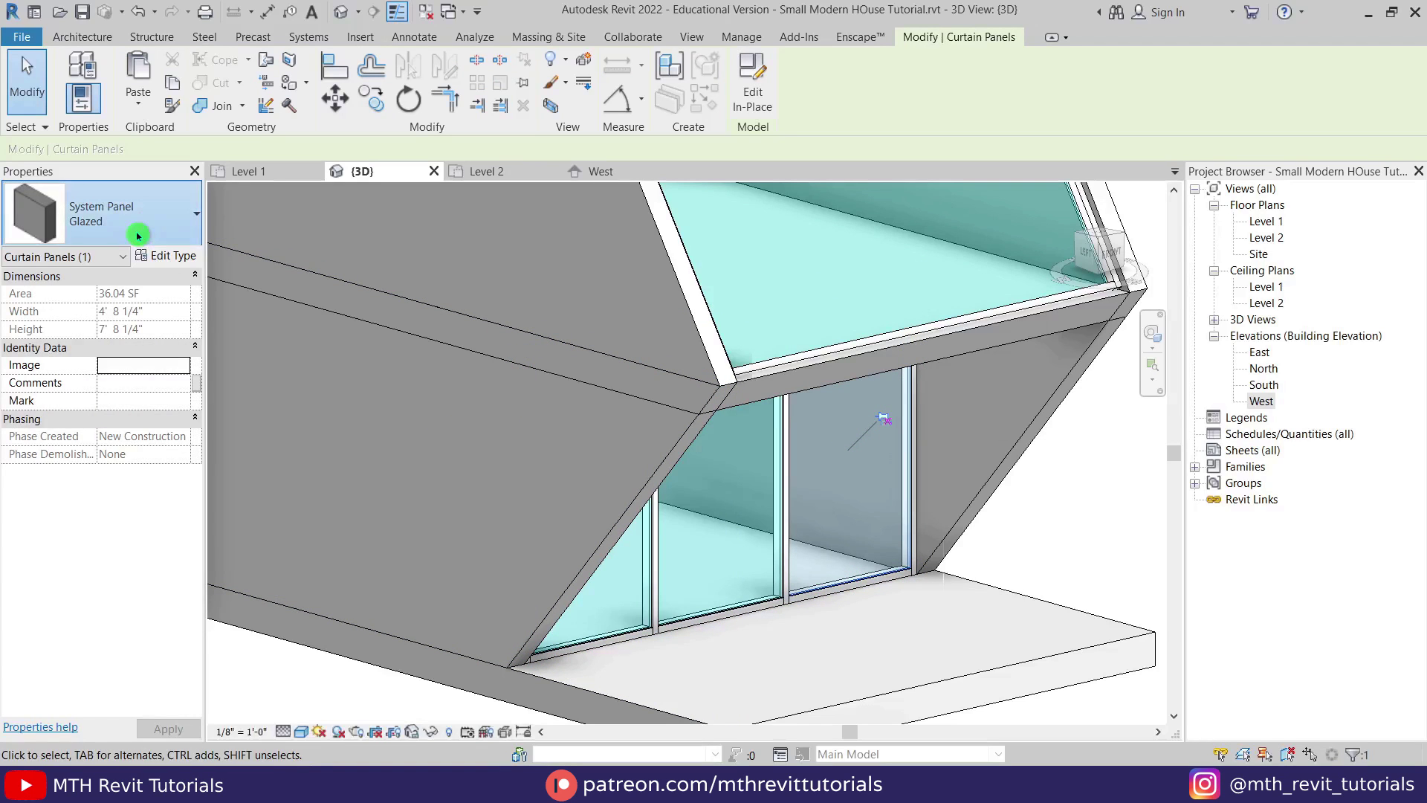
click(140, 234)
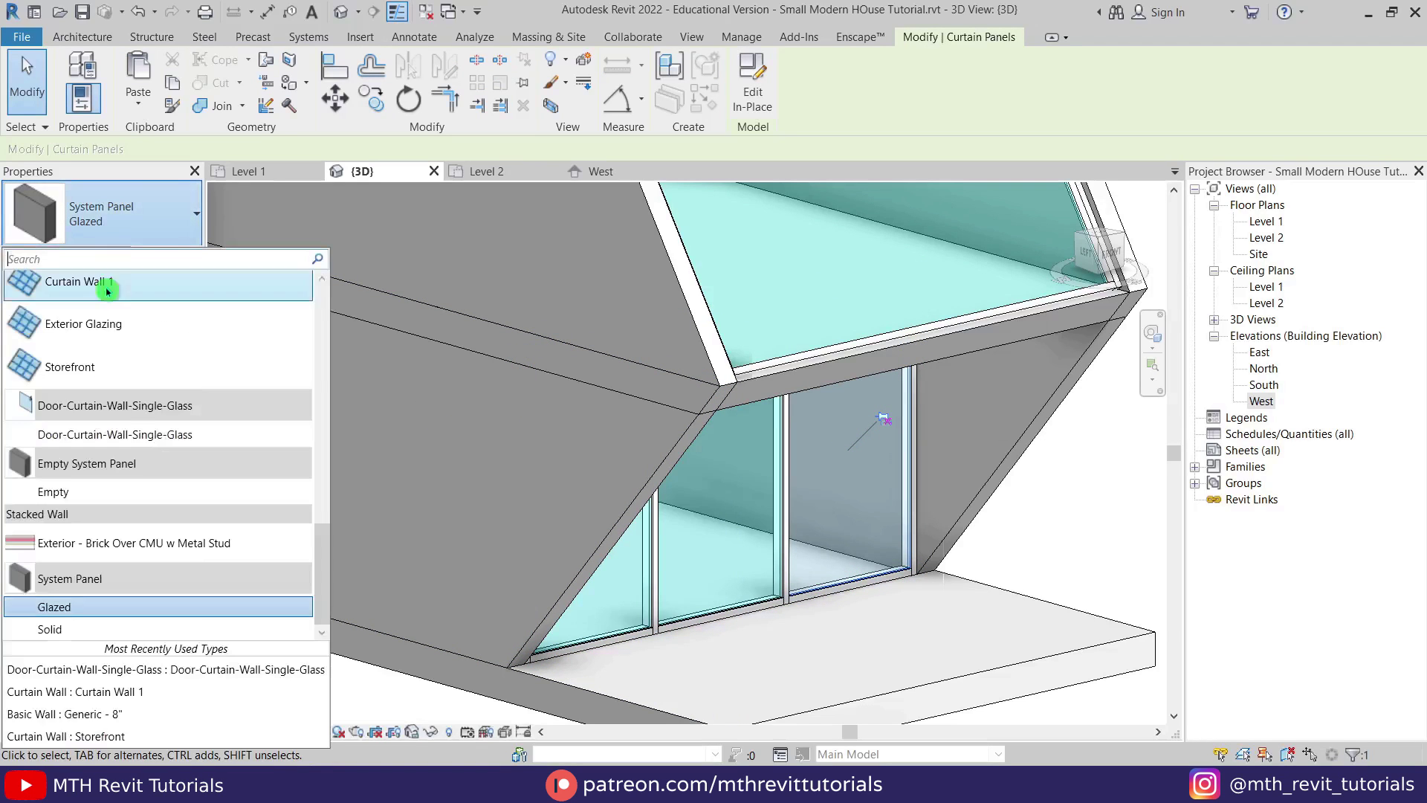
click(143, 440)
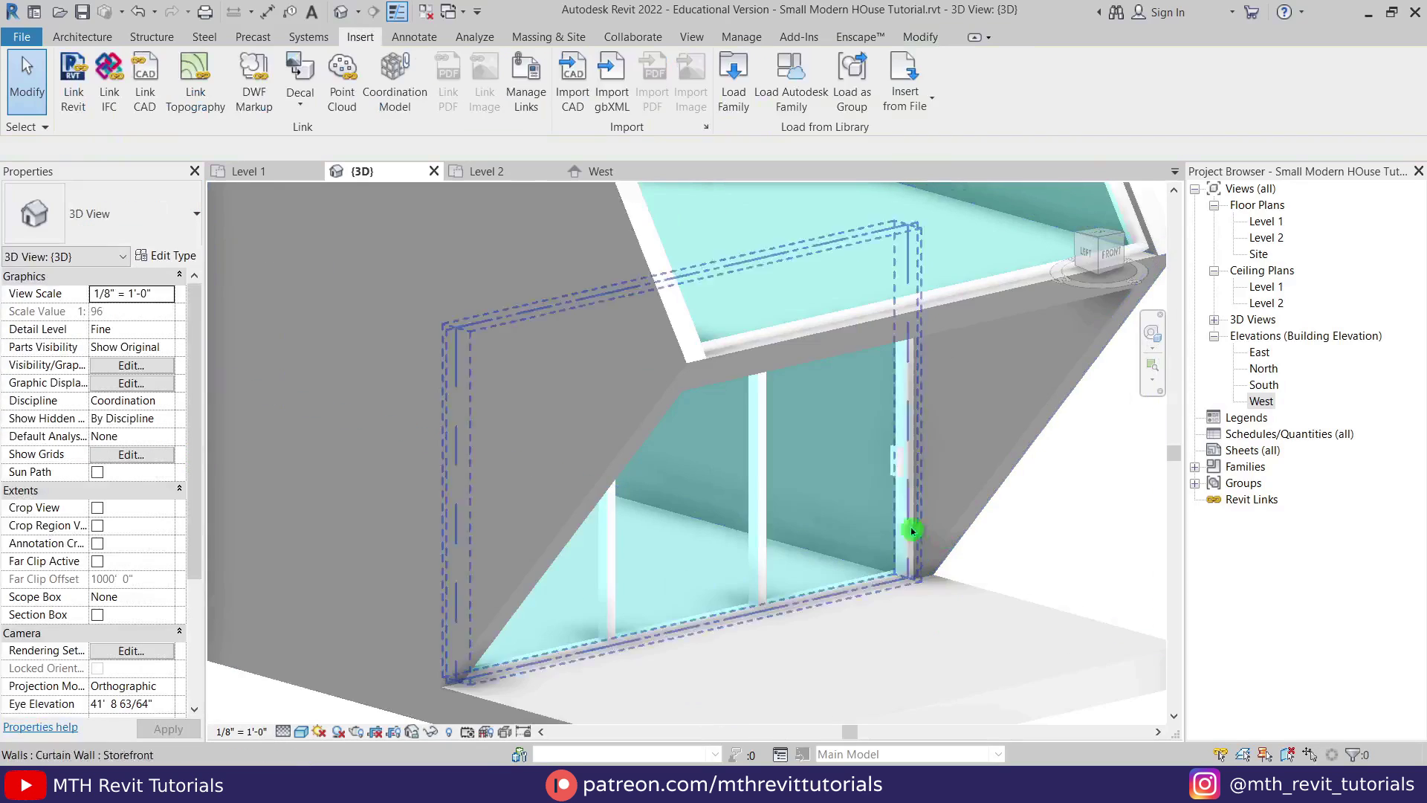
click(895, 466)
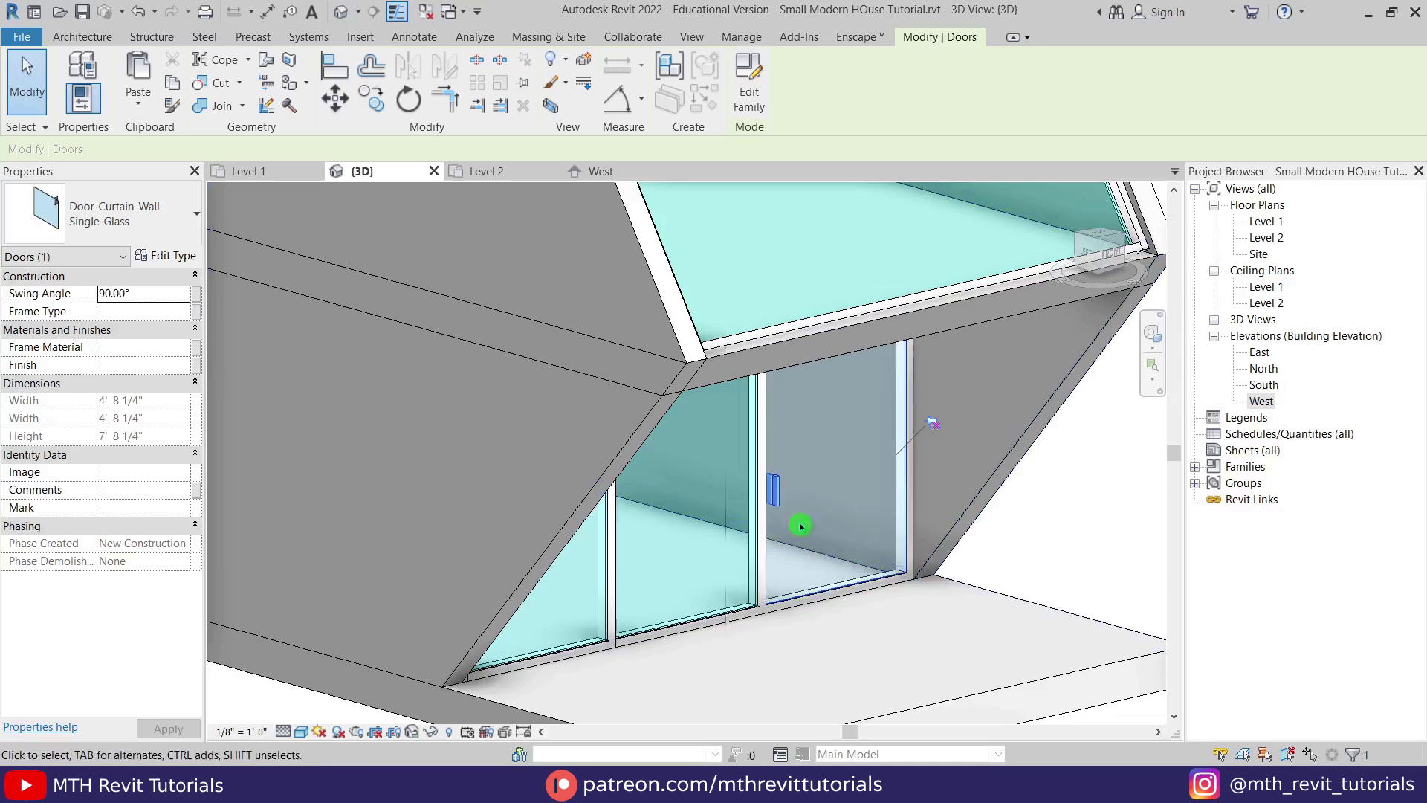
key(Escape)
Select the bottom mullion beneath the curtain wall door and unpin it
scroll(799, 550, up, 5)
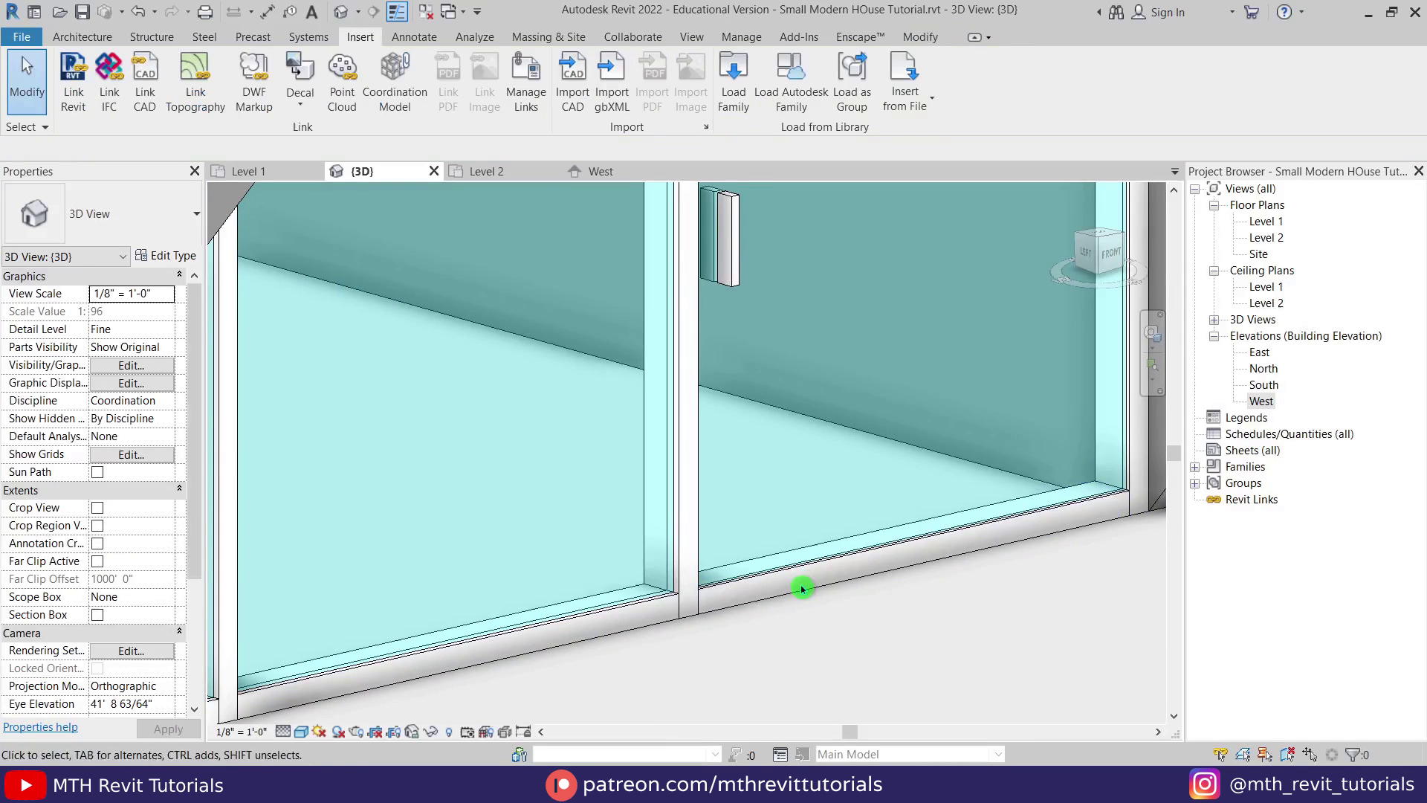
click(802, 587)
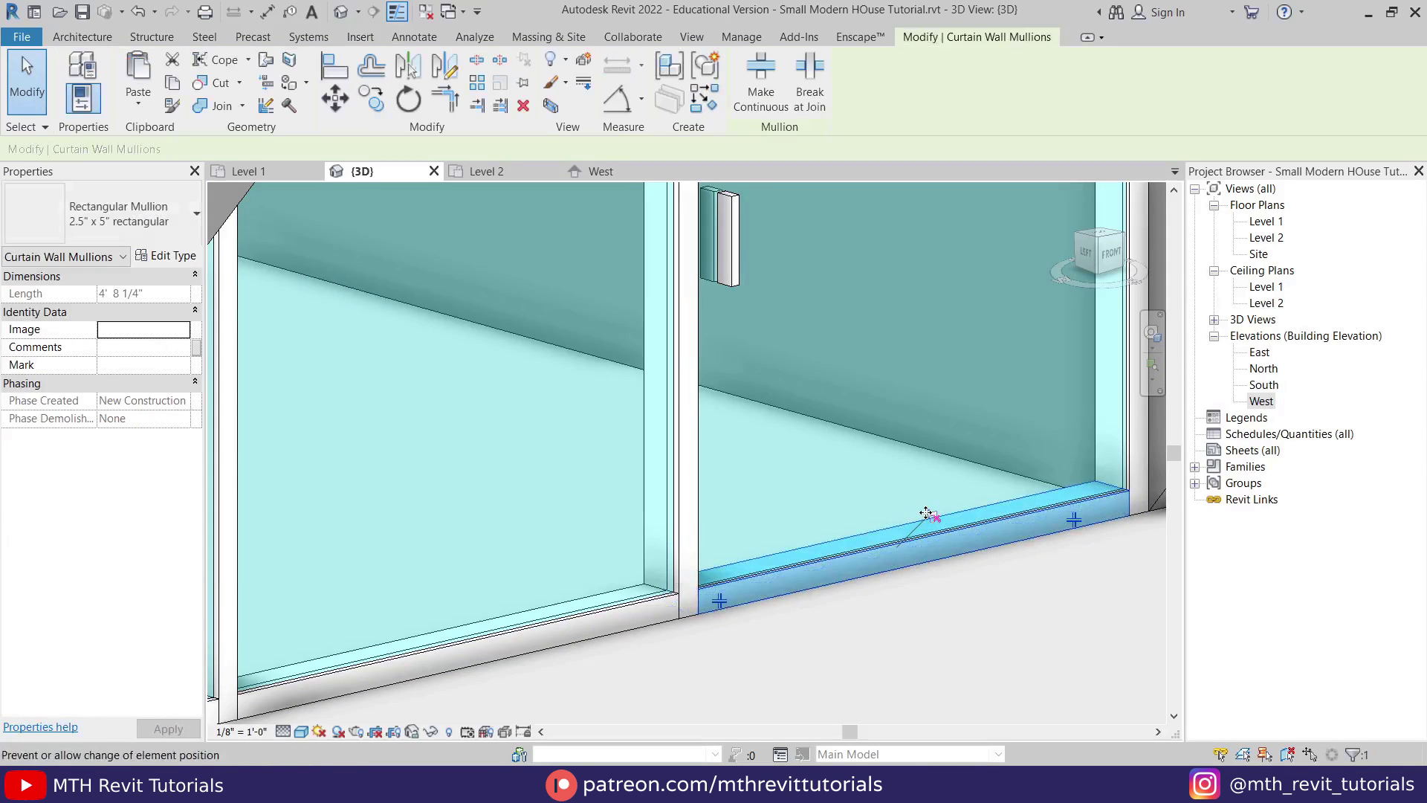
key(Escape)
On Level 1, place a Single-Flush 36" x 84" door in the straight segment of the angled partition, about 3' 0" from the side wall
scroll(774, 518, down, 5)
shift+middle_drag(774, 519, 738, 497)
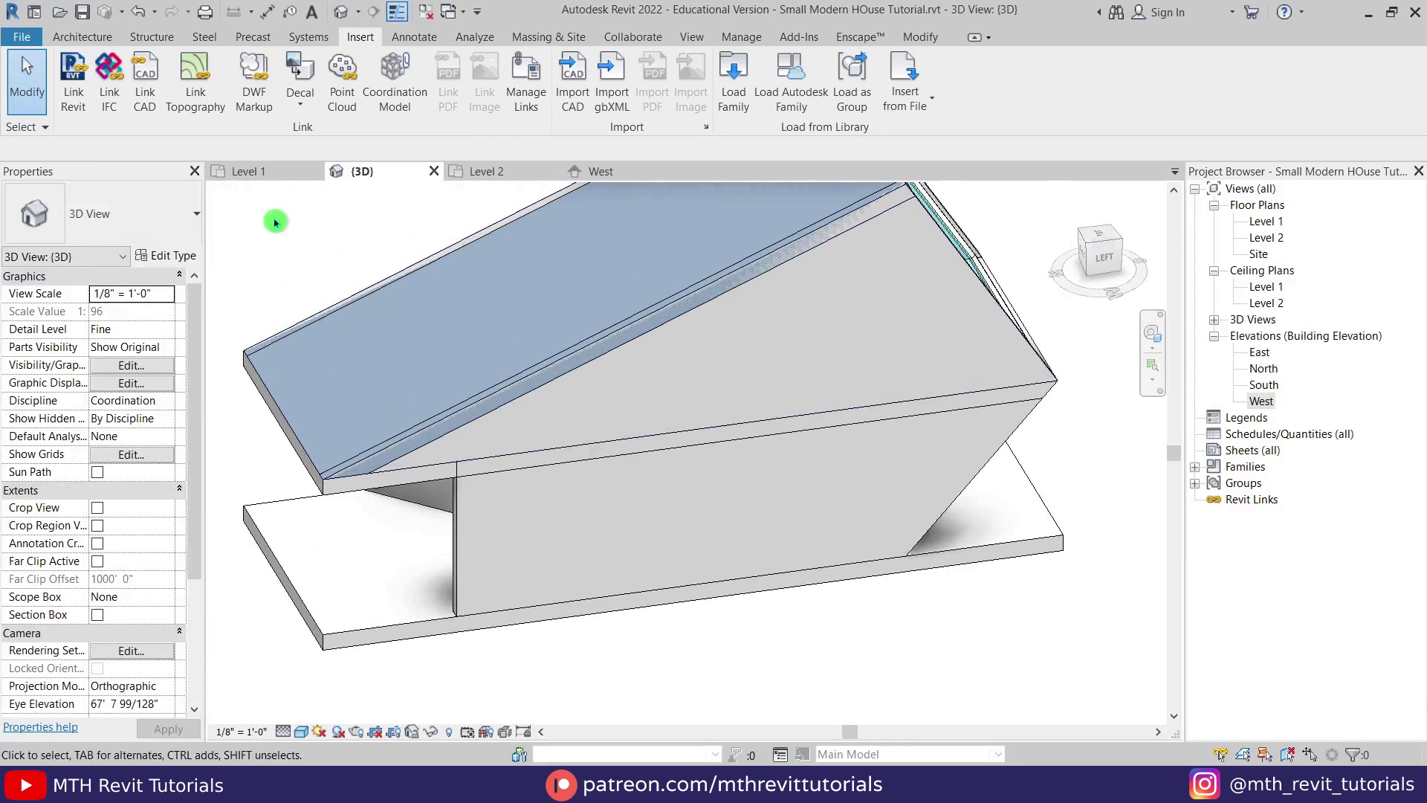
click(271, 170)
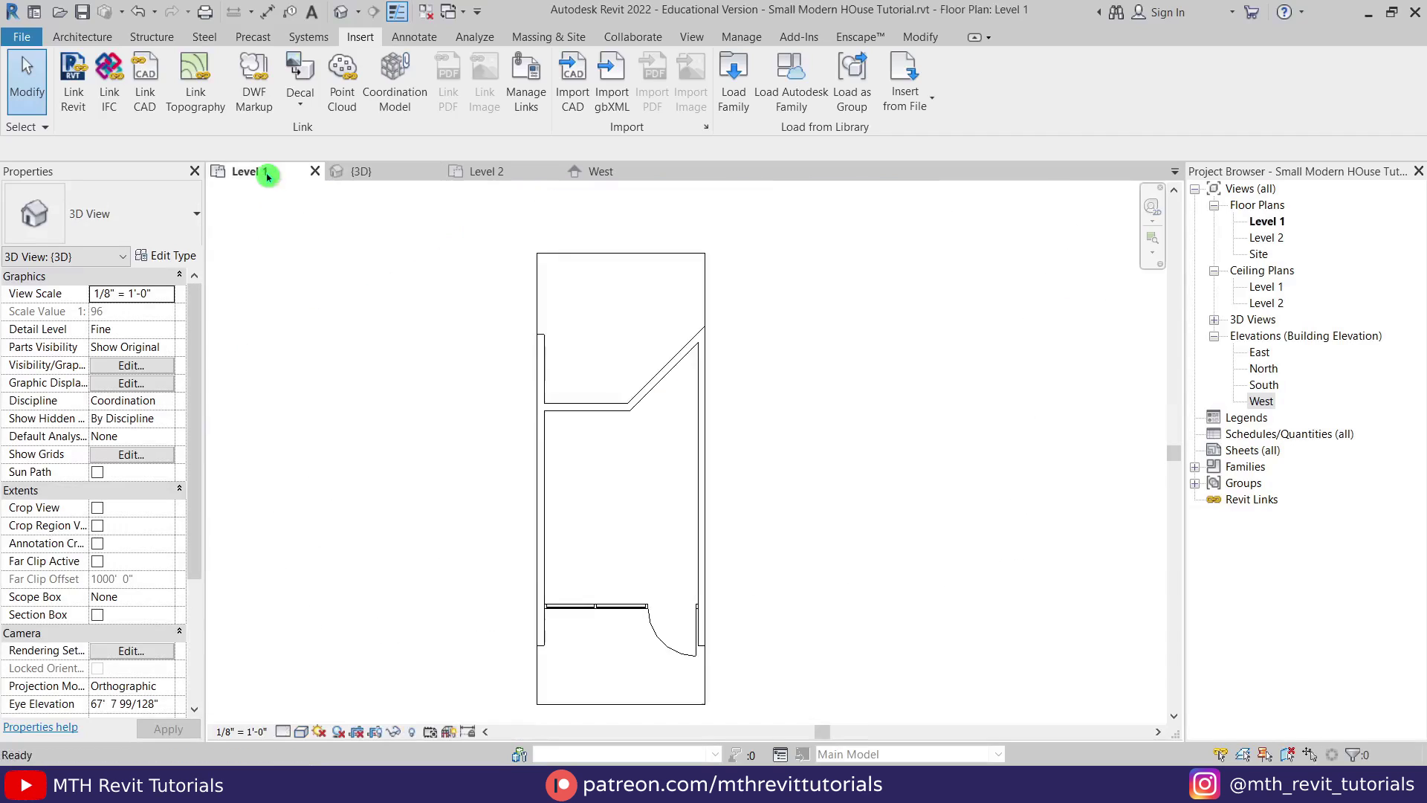
click(86, 36)
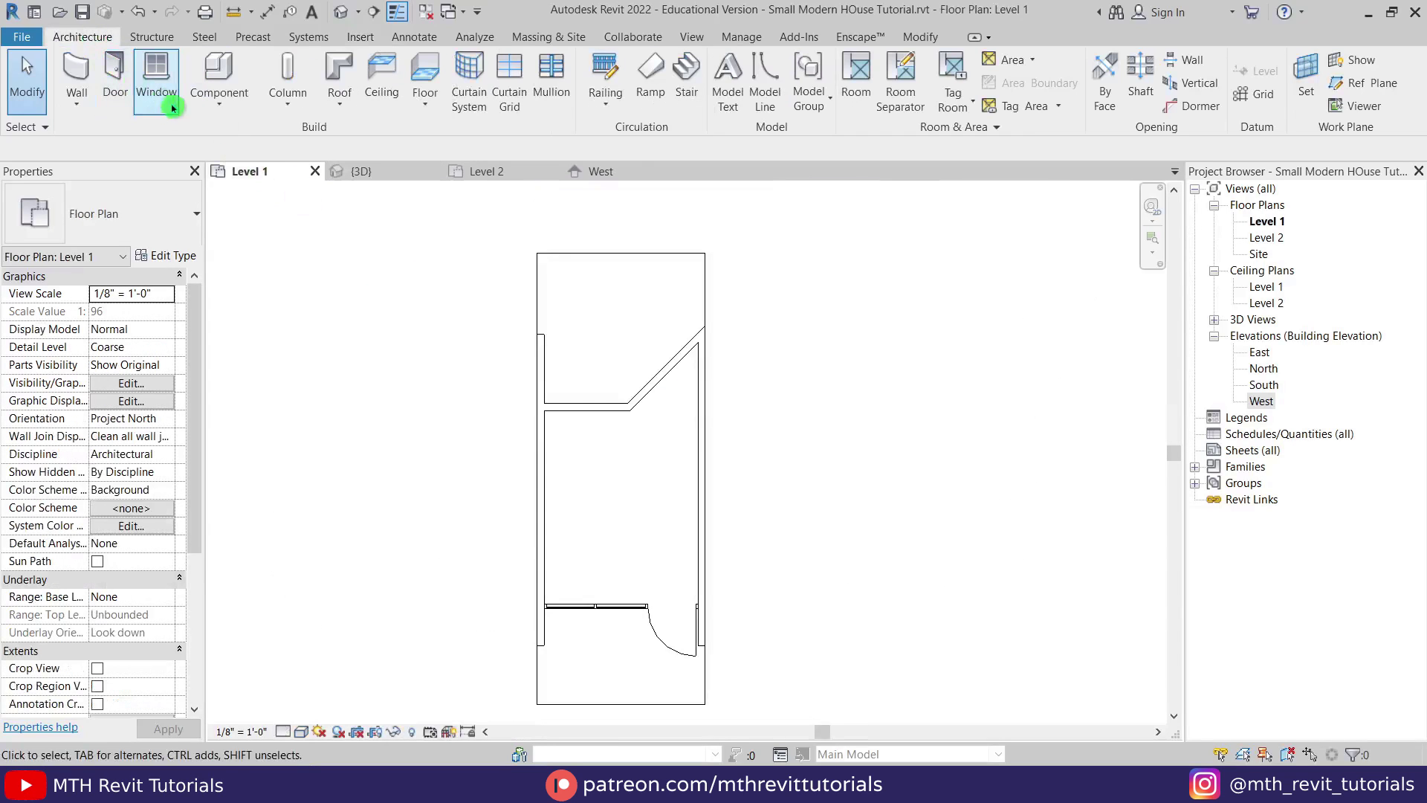
click(114, 117)
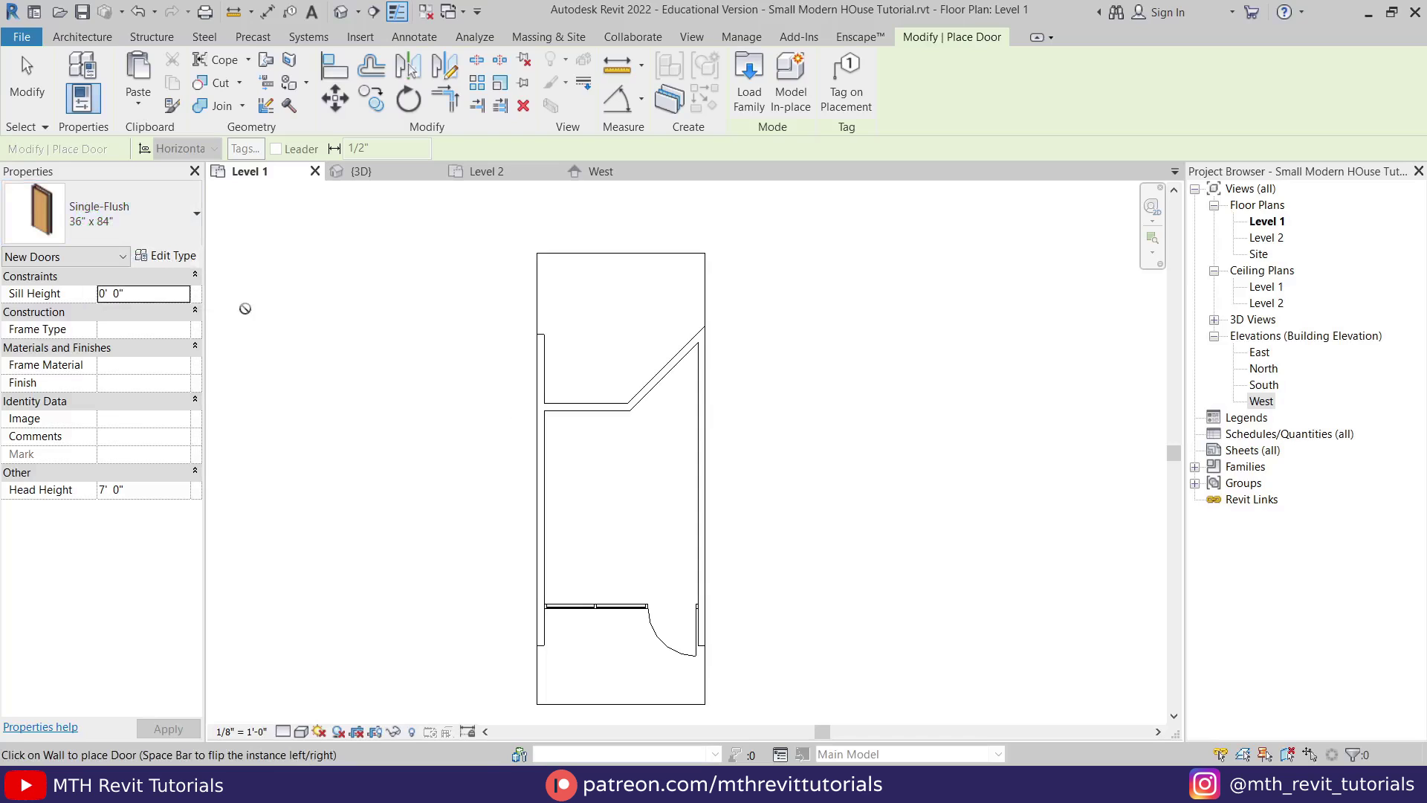
scroll(595, 416, up, 2)
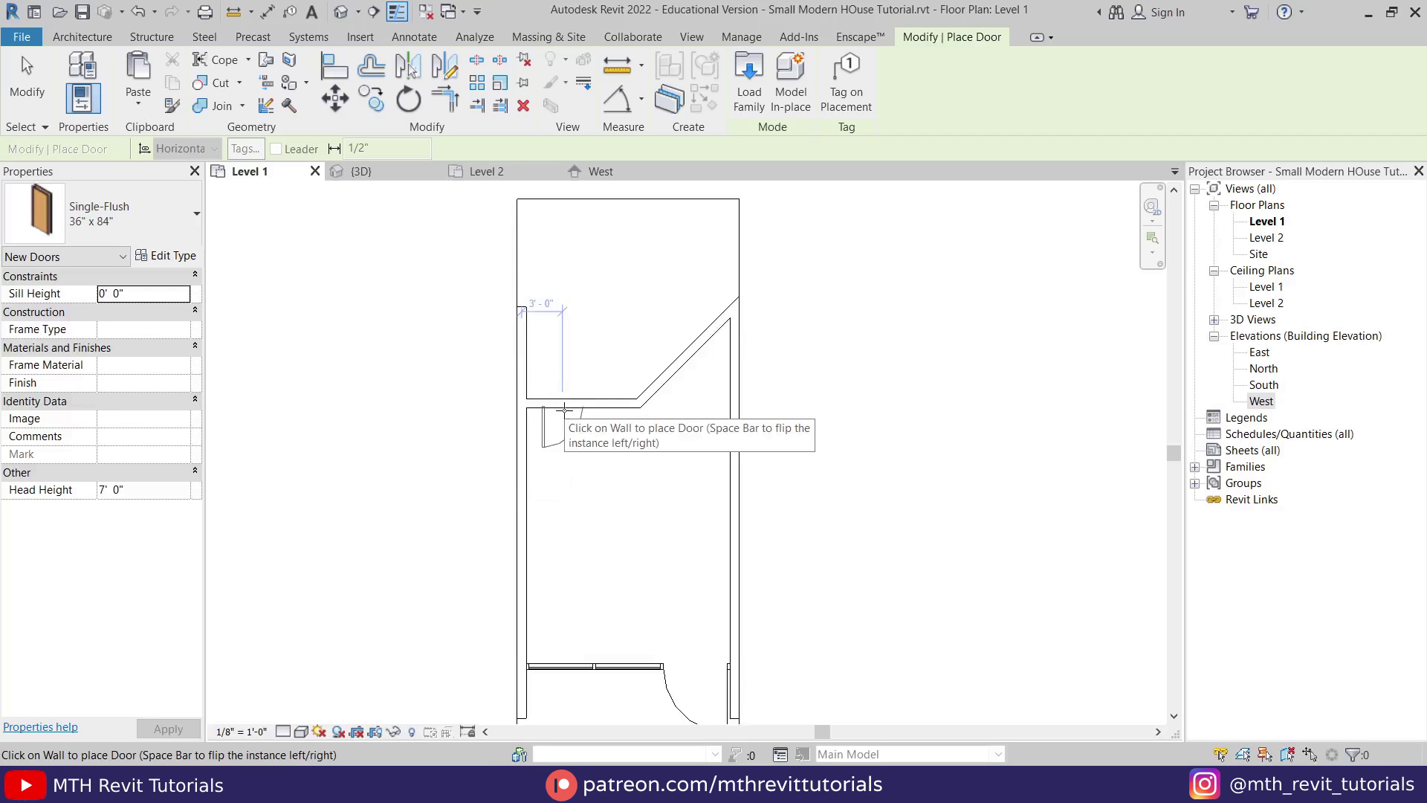
click(562, 410)
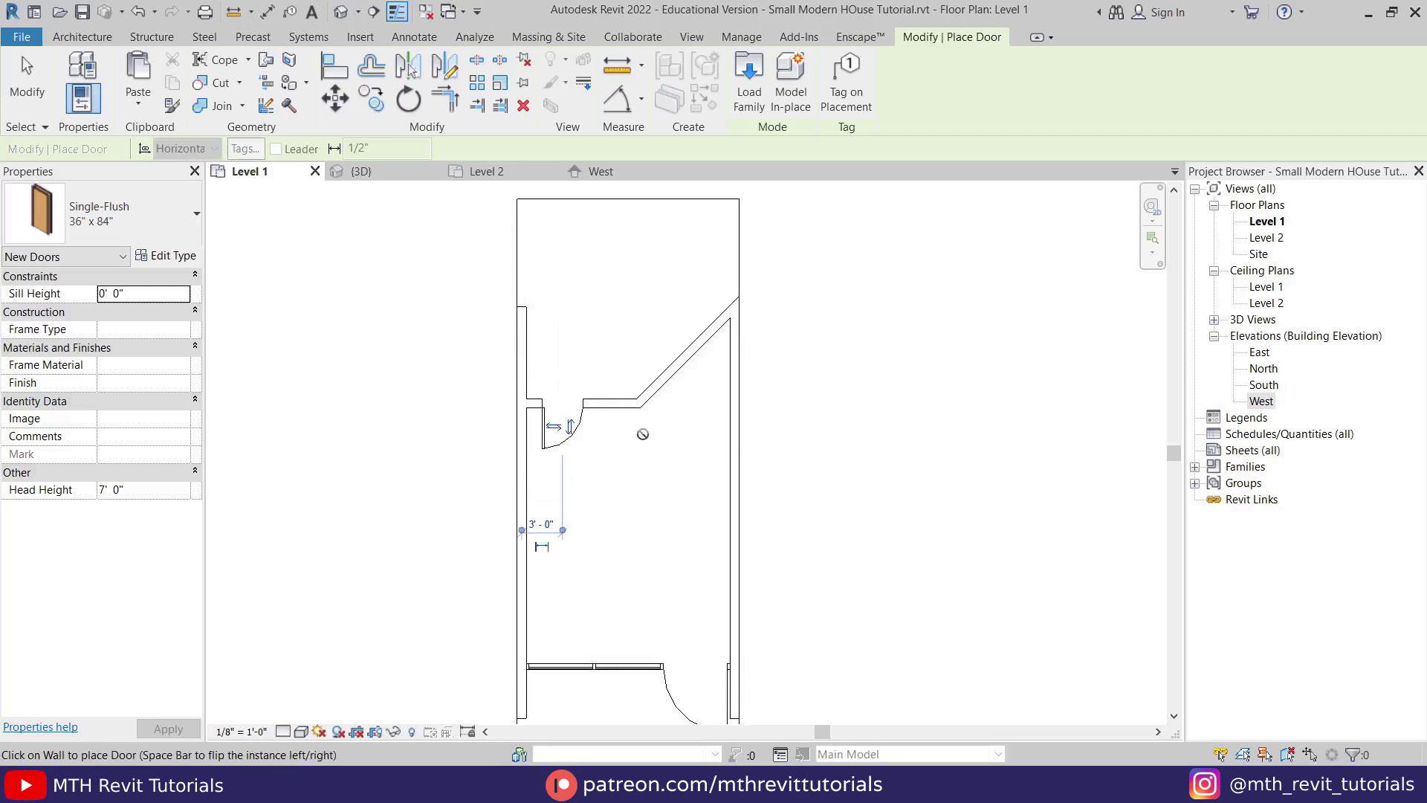
key(Escape)
key(Escape)
scroll(612, 517, down, 2)
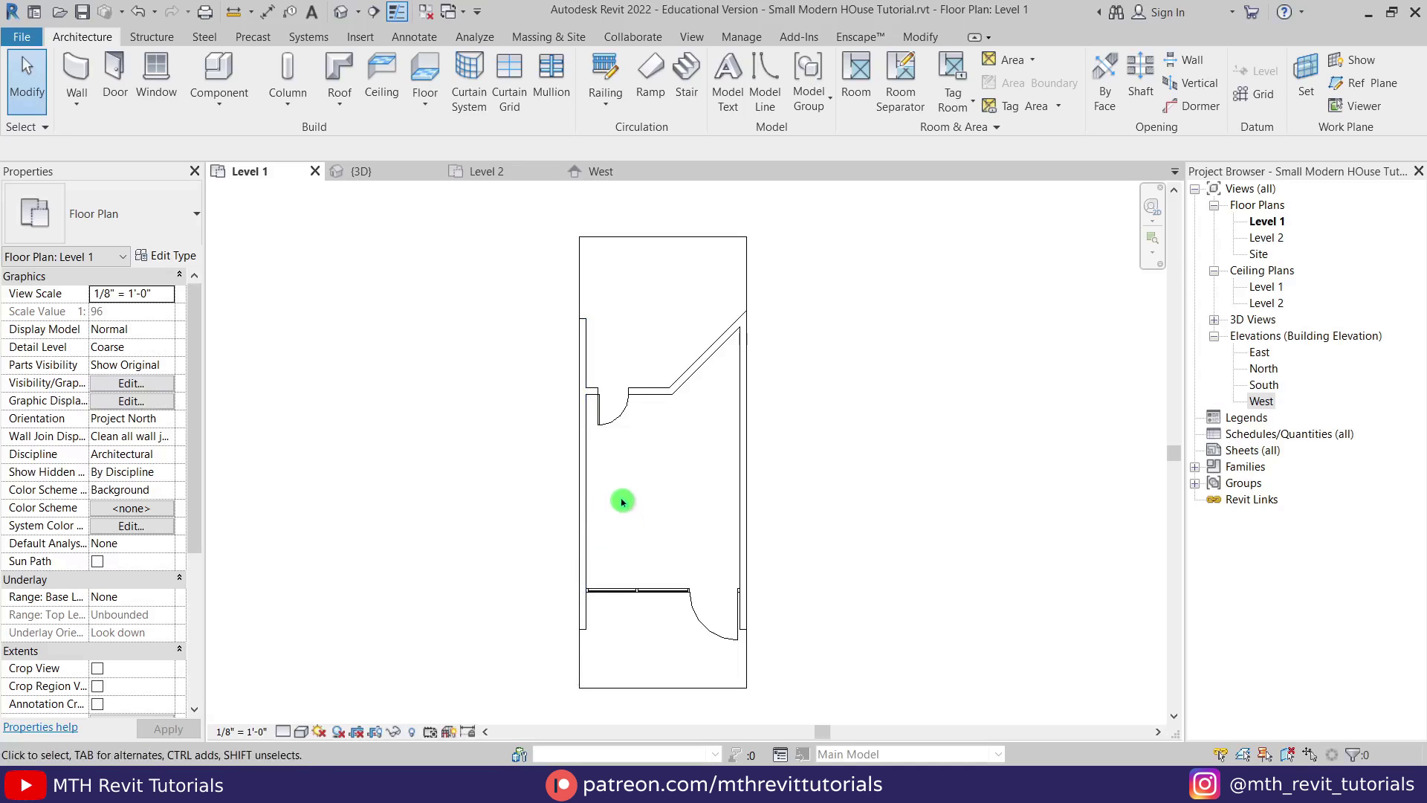
Start a stair with the Precast Stair type and set its maximum riser height to 8" and minimum tread depth to 10"
click(688, 101)
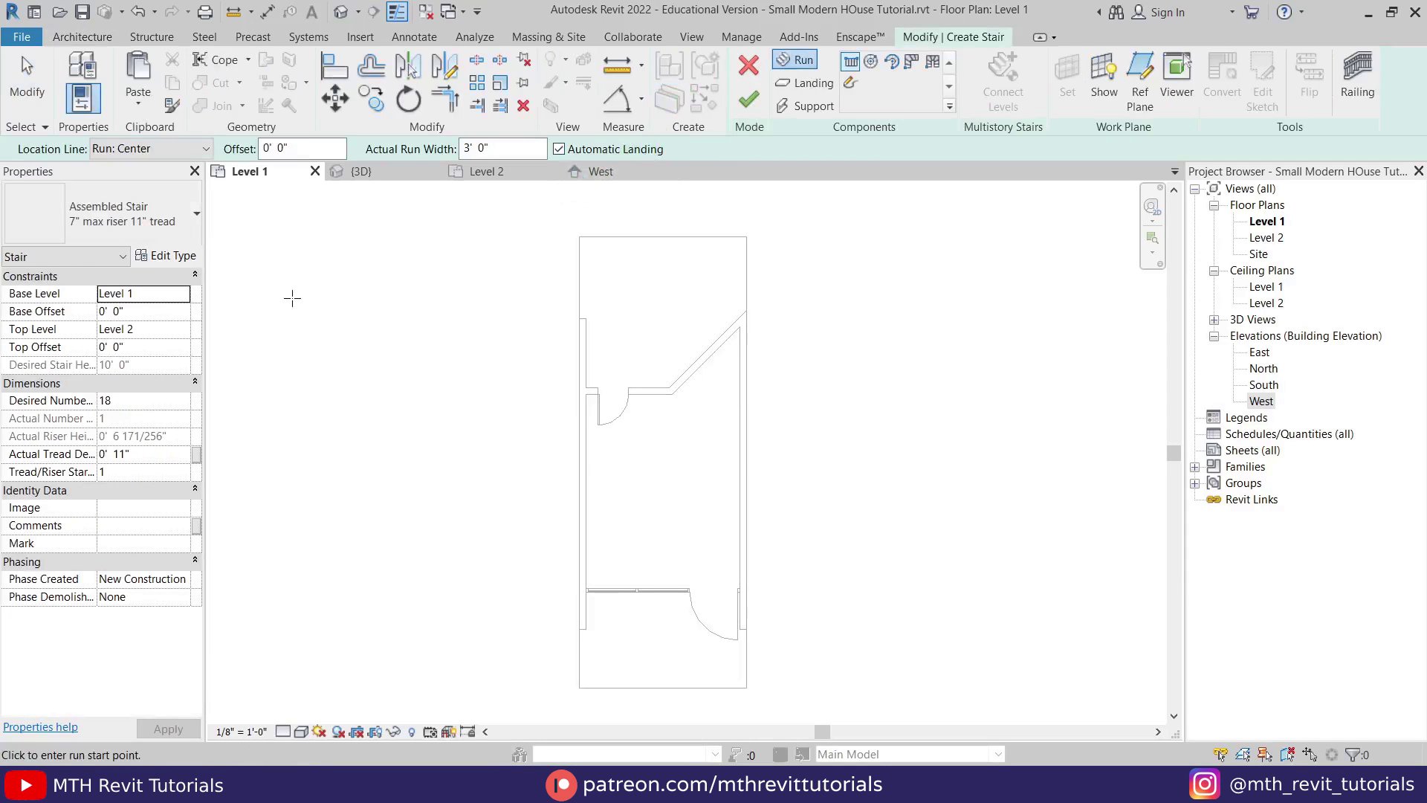
click(149, 217)
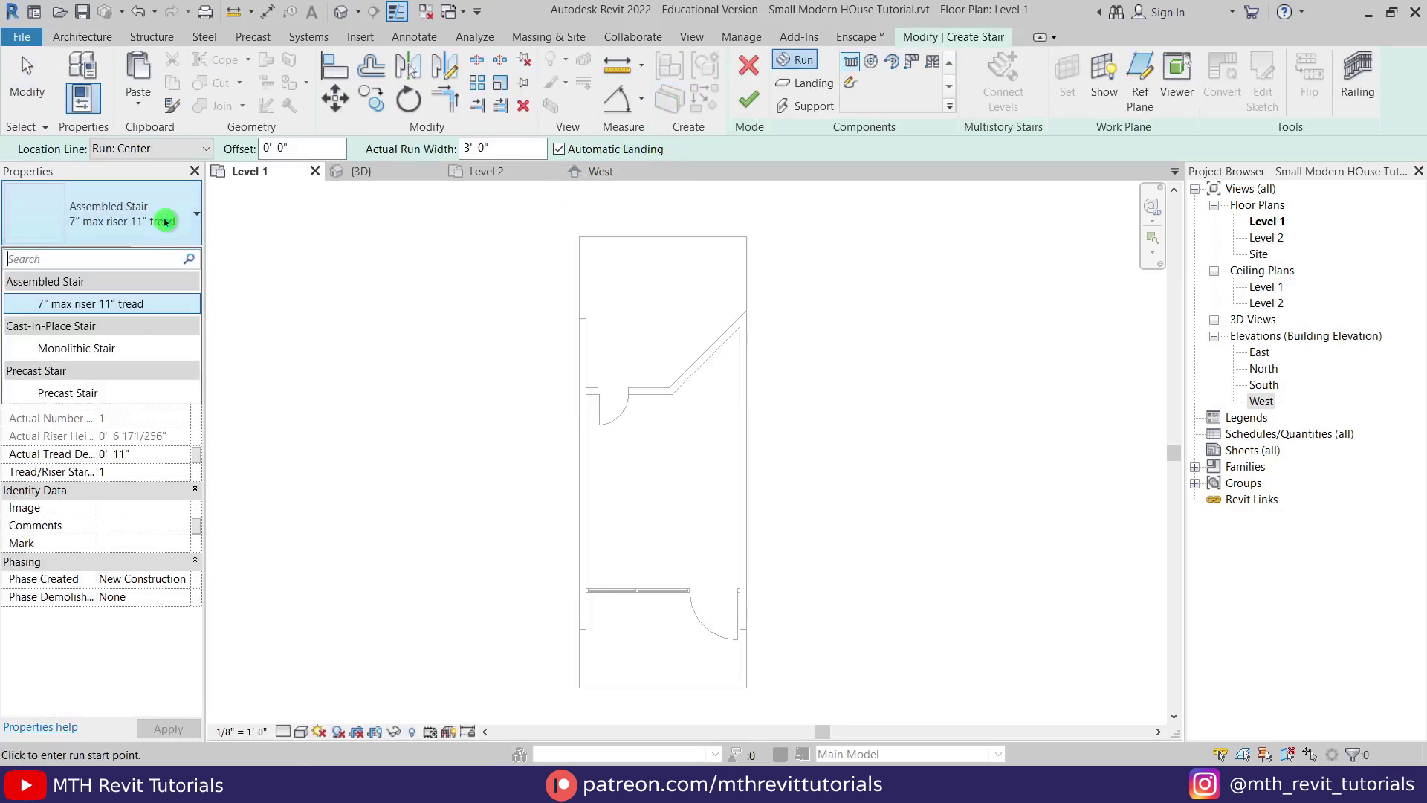
click(119, 394)
click(160, 257)
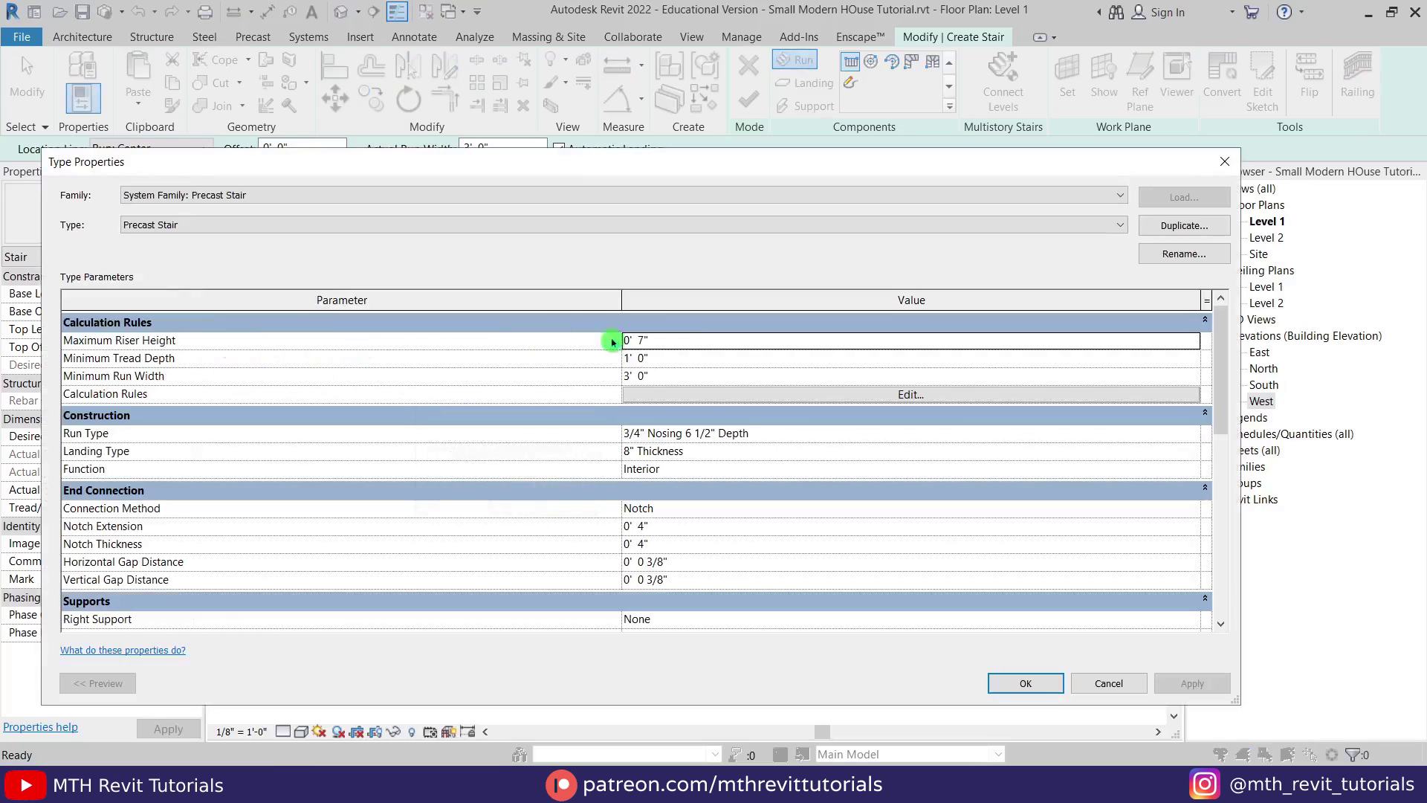
click(675, 346)
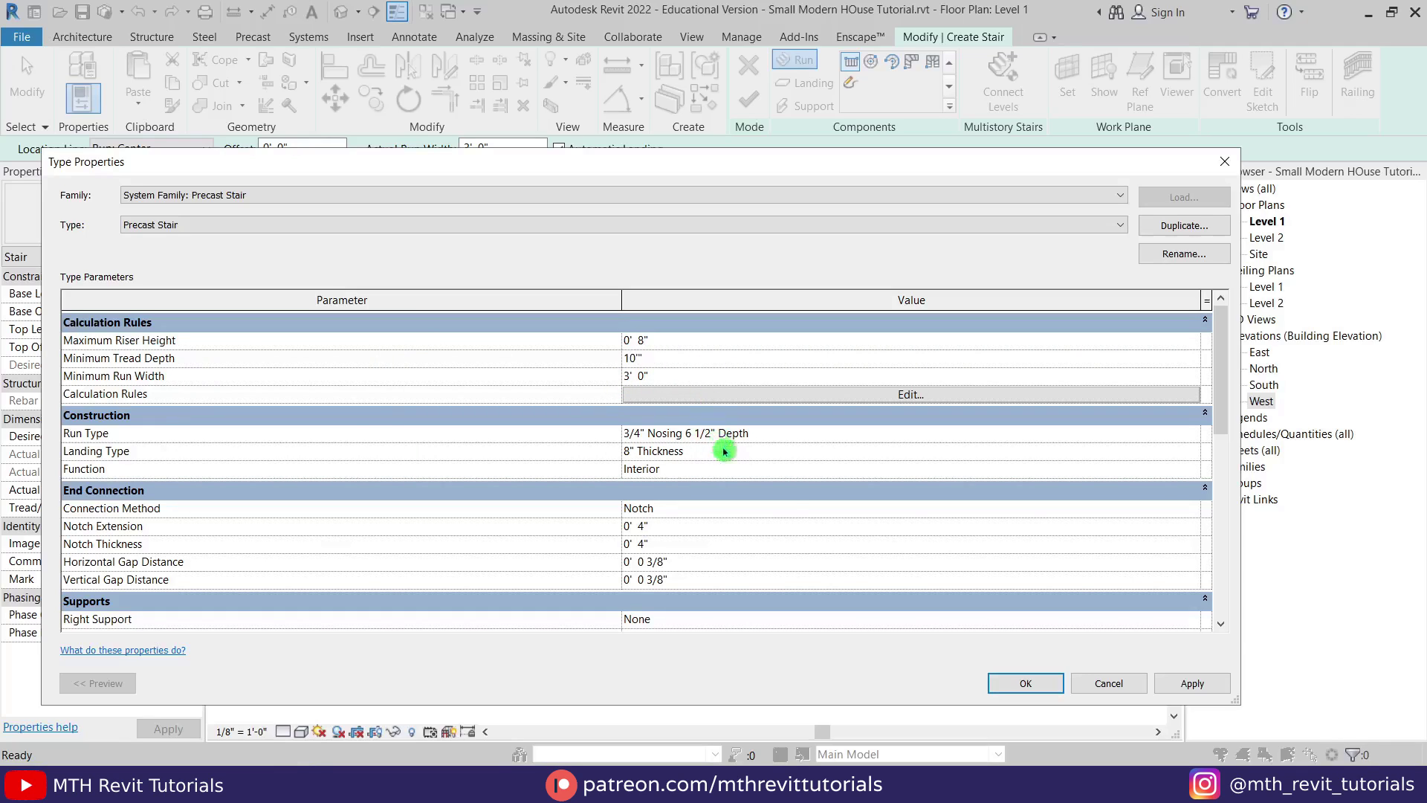
click(1024, 683)
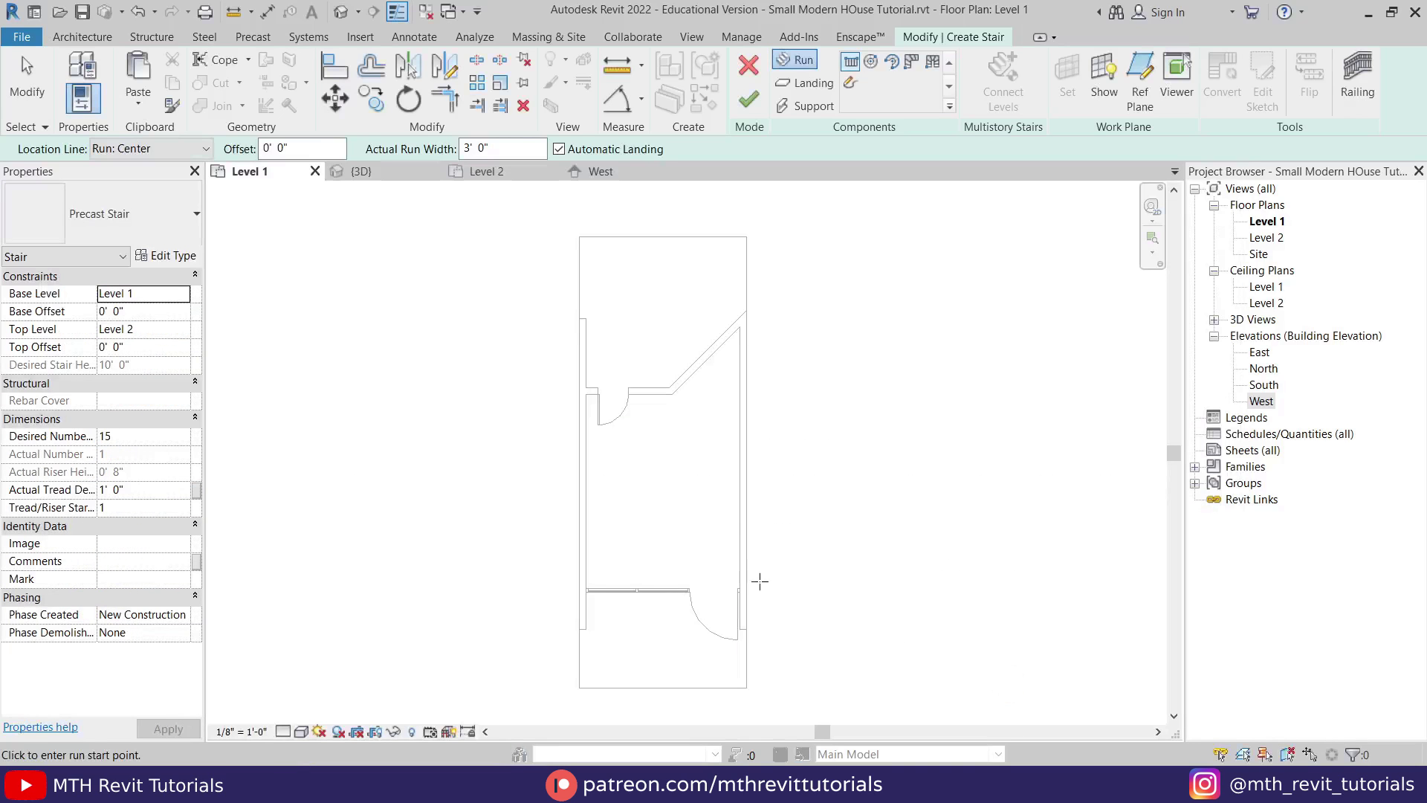
Draw a straight 15-riser run along the side wall's inner face toward the front, using the Run: Right location line, and finish the stair
click(586, 455)
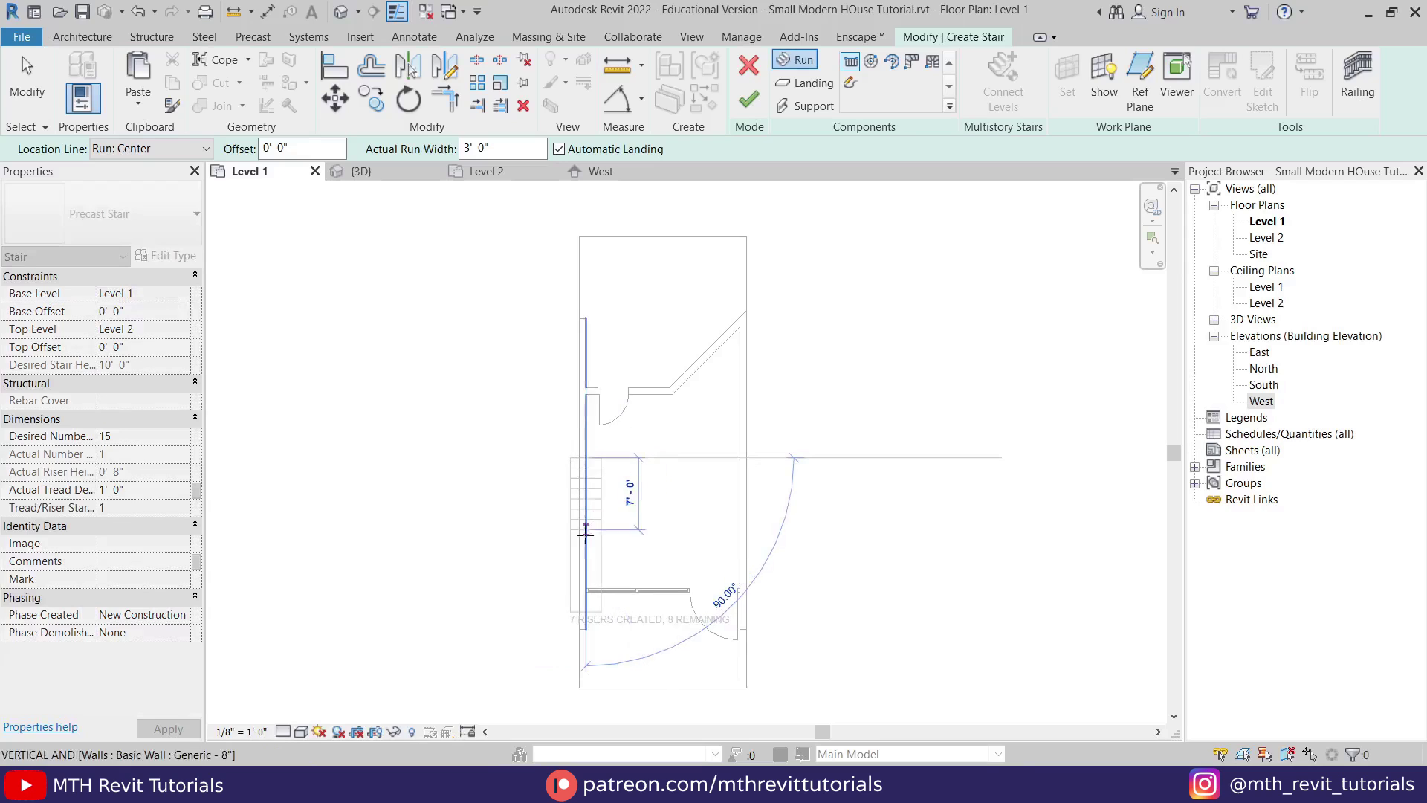
click(197, 157)
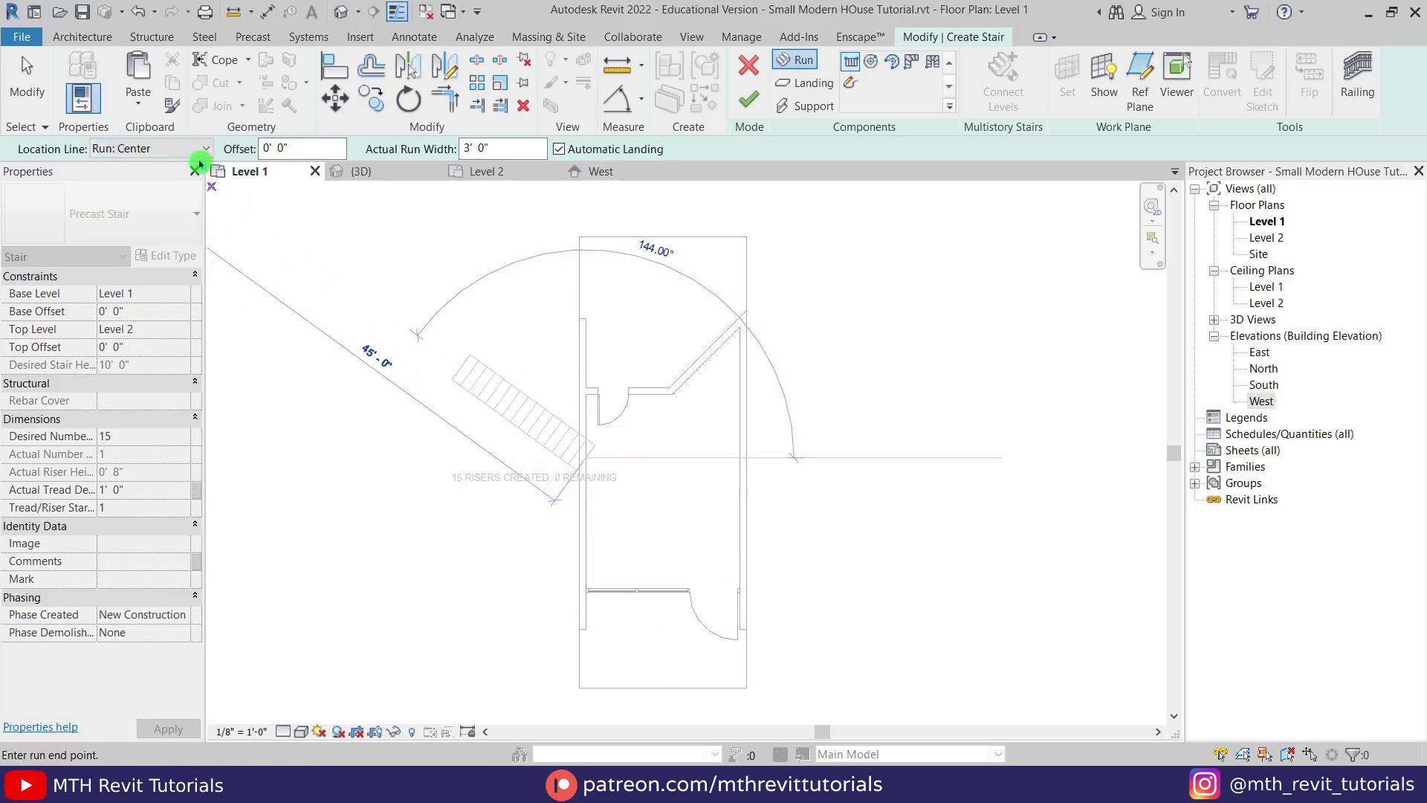
click(185, 213)
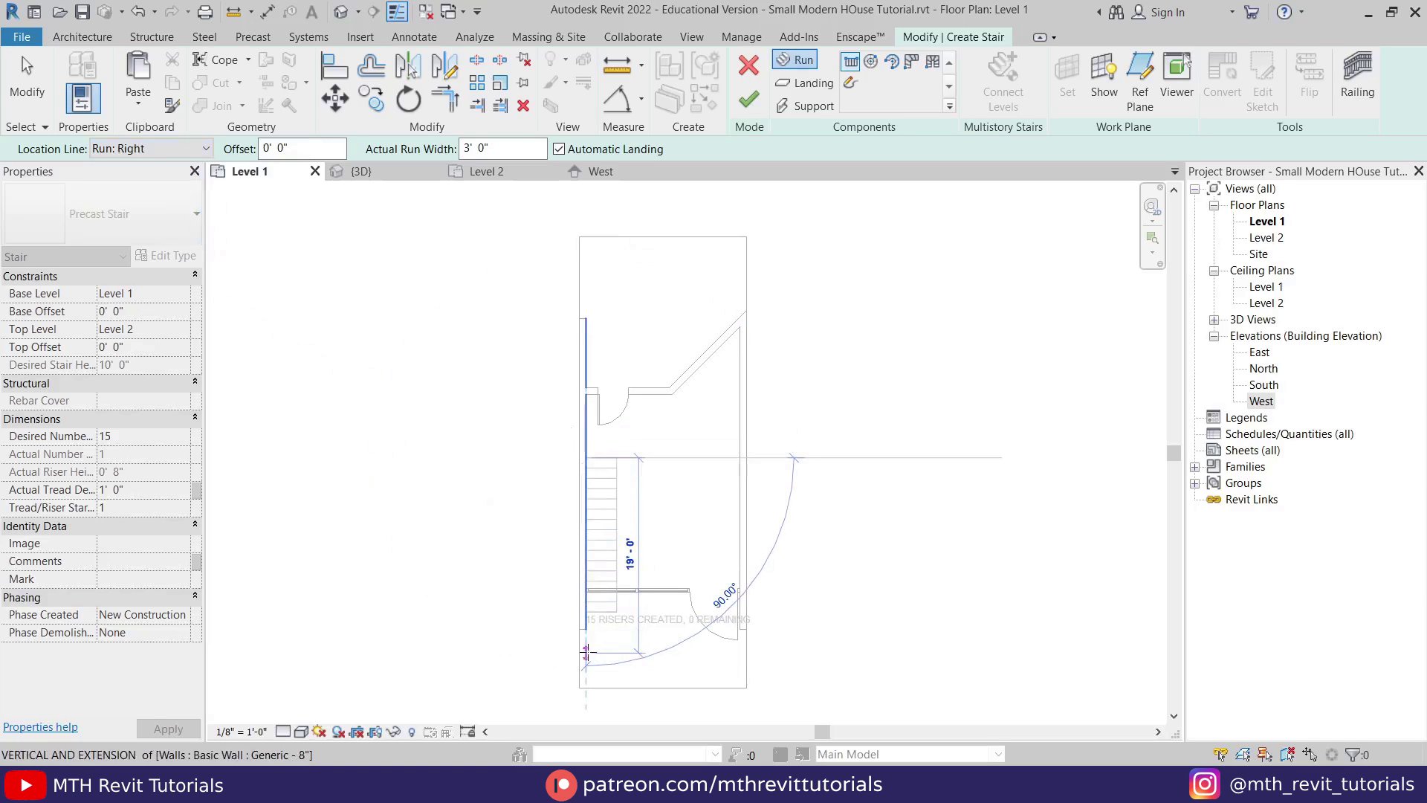
click(611, 631)
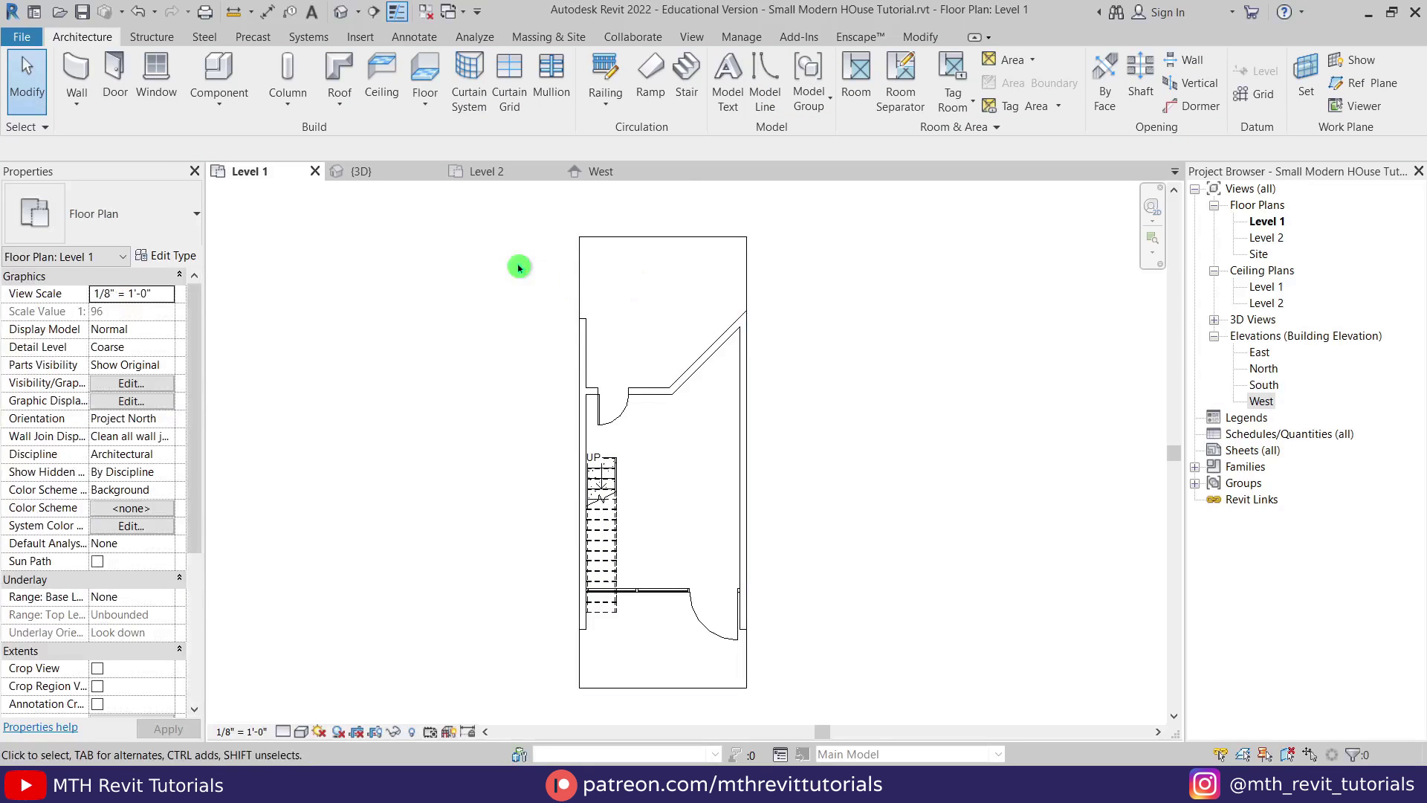
Turn on the 3D view's section box and pull its side face inward to cut the house open and expose the stair
click(382, 172)
shift+middle_drag(596, 481, 583, 579)
click(97, 615)
scroll(527, 525, down, 4)
click(416, 576)
drag(312, 593, 565, 490)
scroll(610, 520, up, 2)
shift+middle_drag(553, 580, 776, 520)
scroll(786, 436, up, 3)
shift+middle_drag(786, 437, 539, 426)
scroll(439, 376, up, 2)
shift+middle_drag(610, 461, 629, 536)
Edit the Level 2 floor's boundary and sketch a rectangular opening matching the stair's outline in the Level 1 plan
click(702, 532)
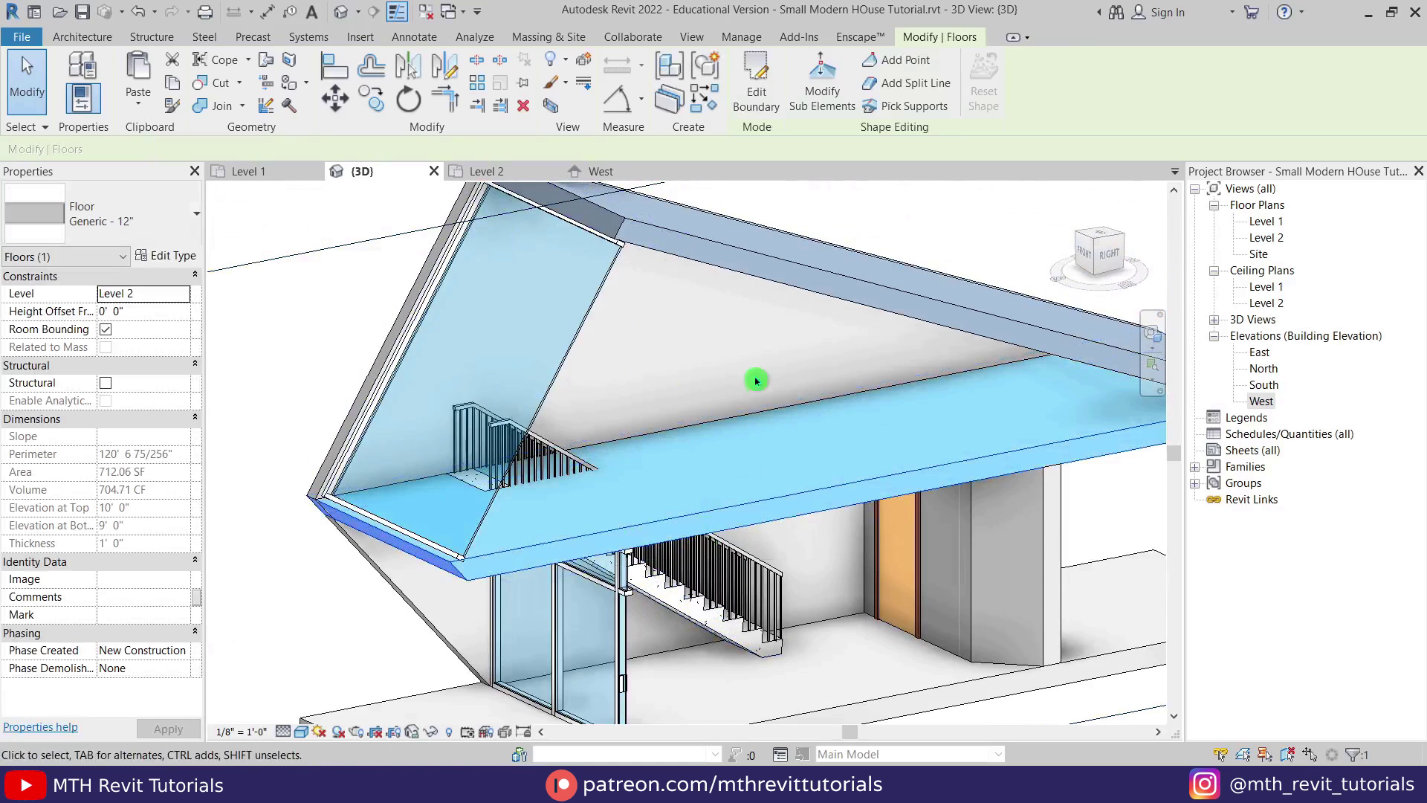
click(756, 85)
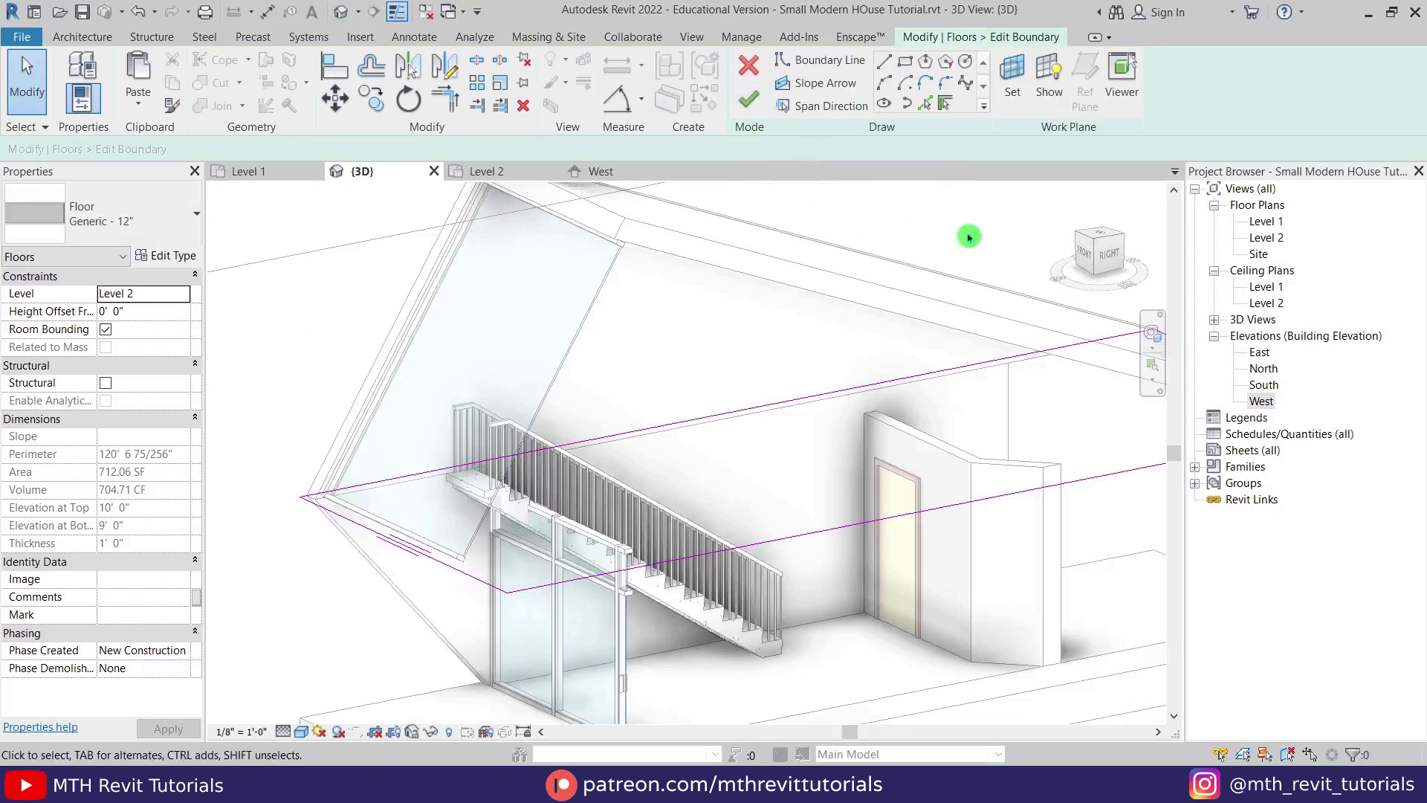
double_click(1264, 222)
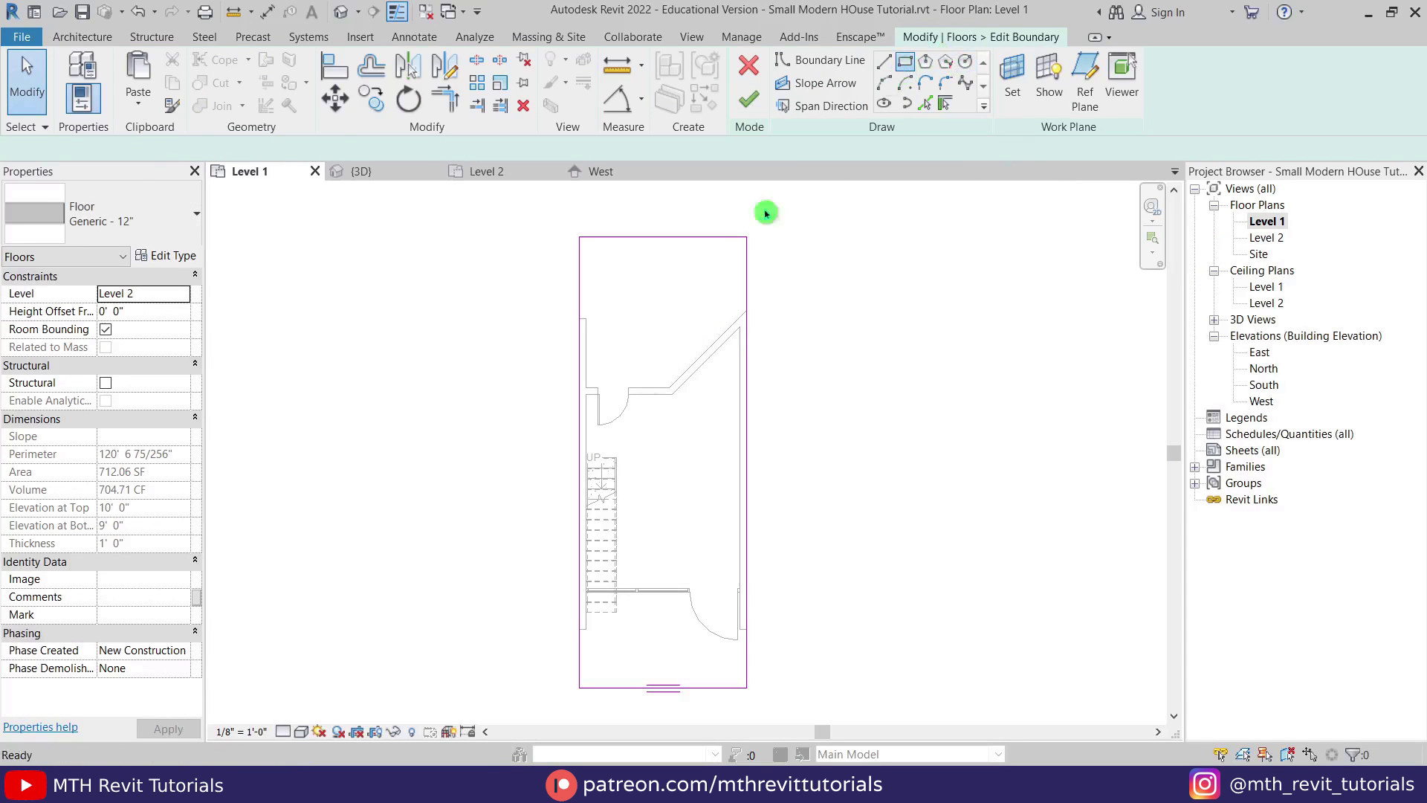
click(889, 85)
scroll(637, 451, up, 2)
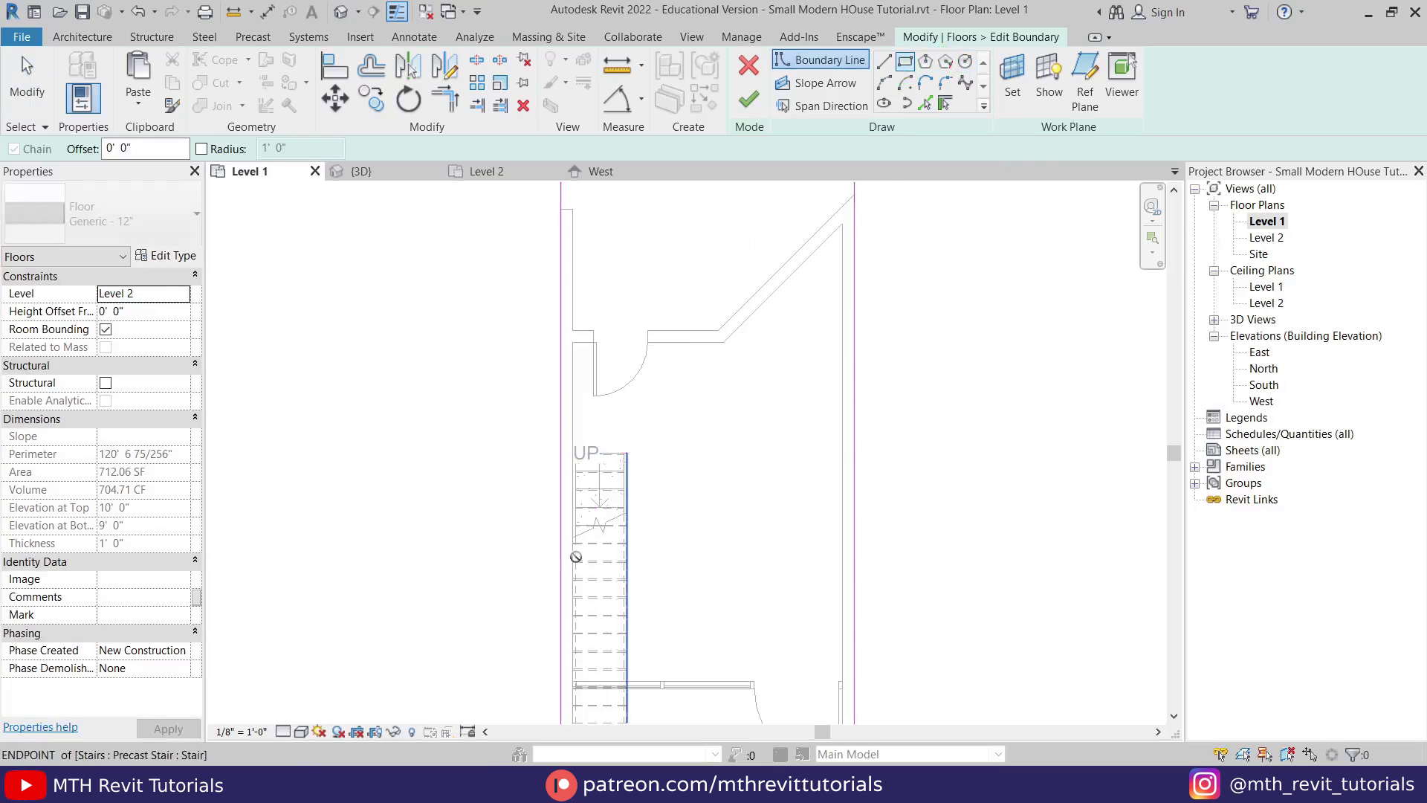
click(589, 530)
middle_drag(589, 530, 615, 408)
click(604, 562)
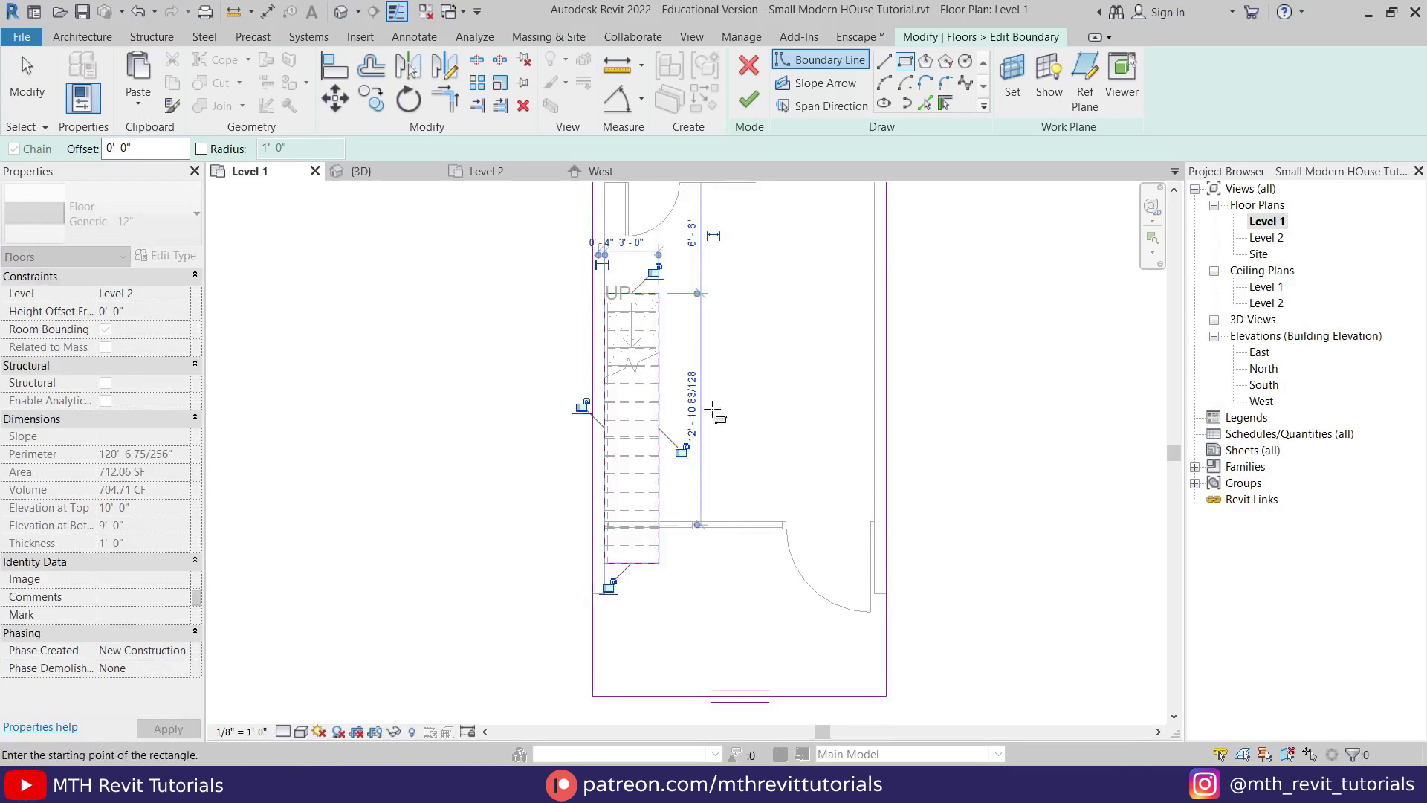
Finish the floor boundary edit, deleting the curtain wall mullions whose grid portion no longer exists
click(748, 100)
click(377, 171)
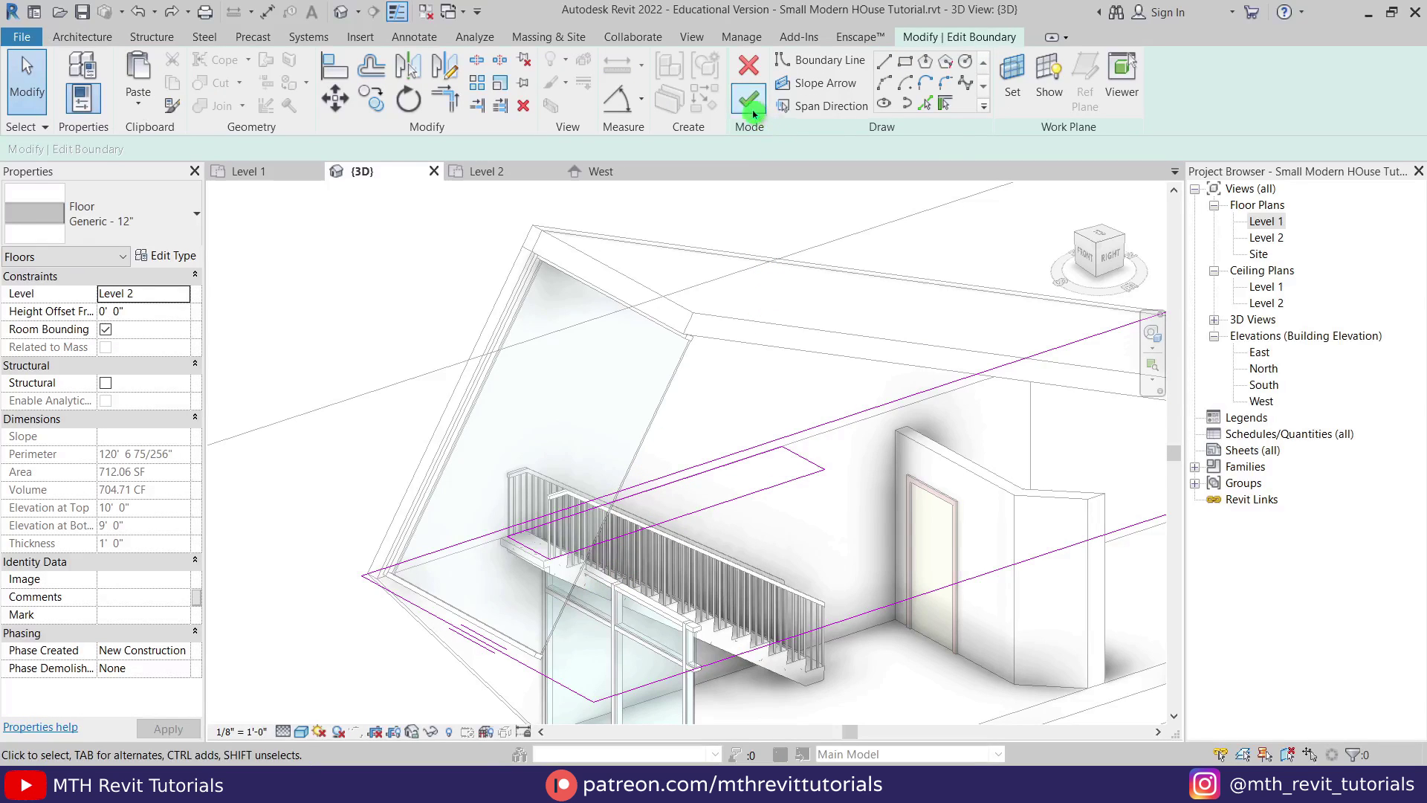
click(751, 105)
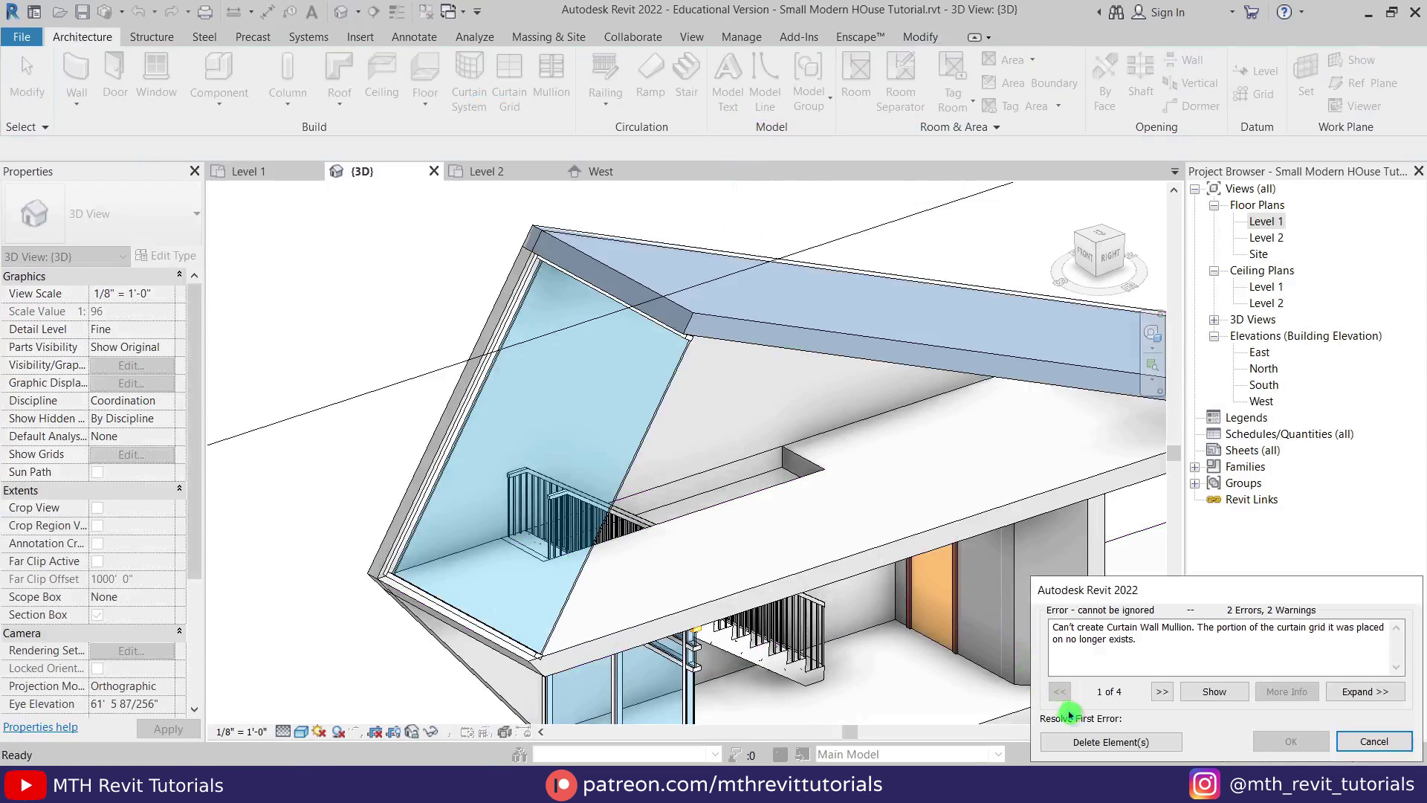
click(1113, 746)
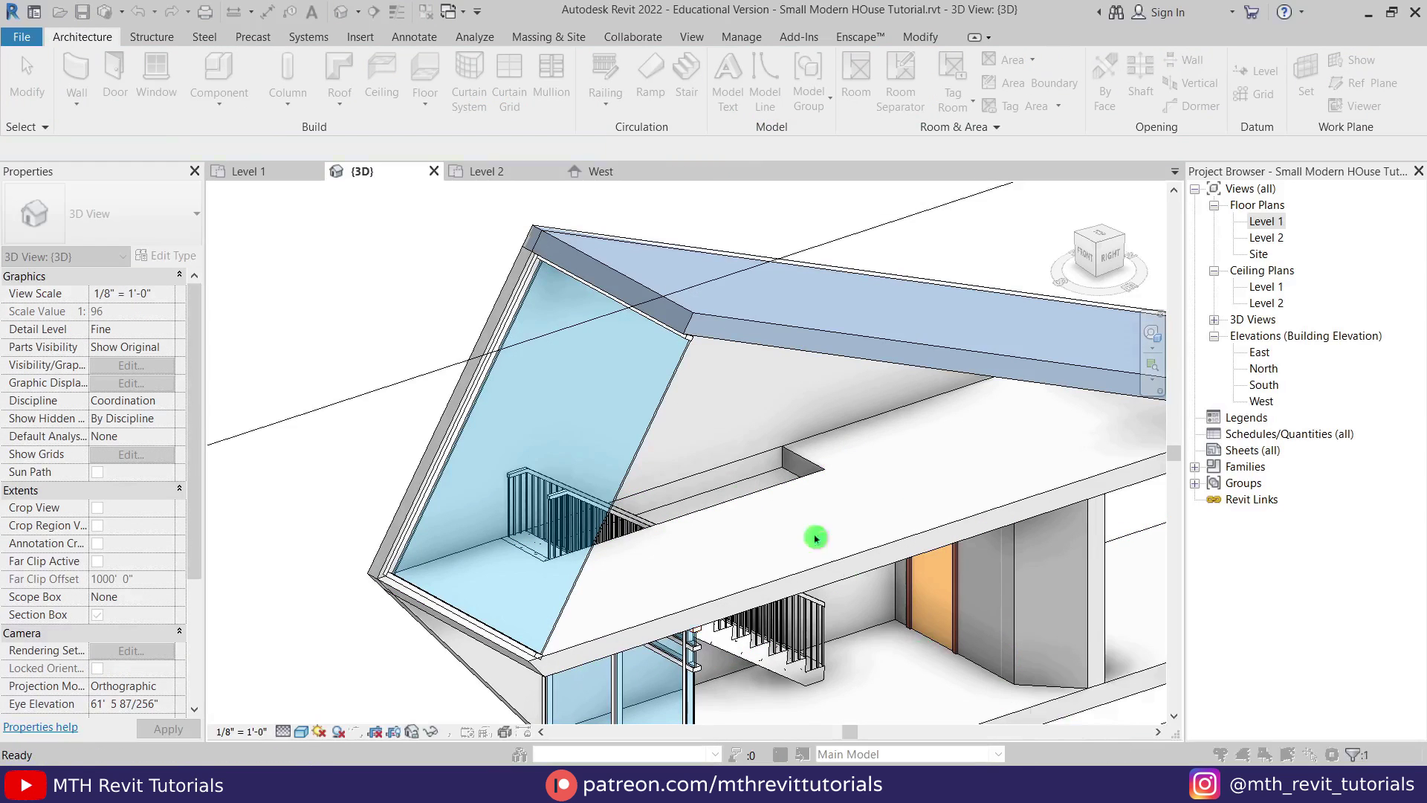
Open the path of the stair's open-side railing for editing in the Level 2 floor plan
click(854, 577)
scroll(710, 479, down, 2)
shift+middle_drag(701, 573, 725, 616)
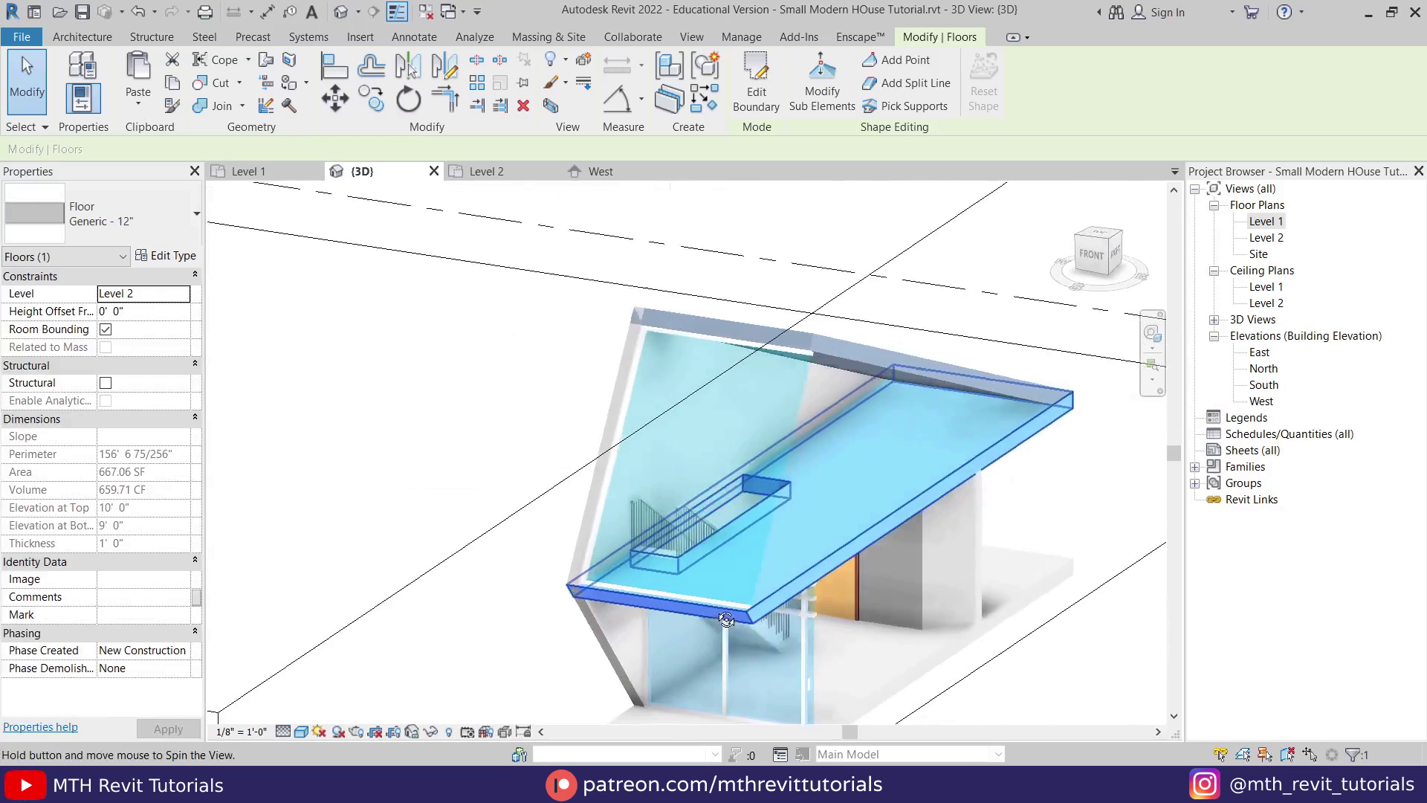
scroll(666, 558, up, 2)
scroll(666, 557, down, 1)
scroll(748, 591, up, 2)
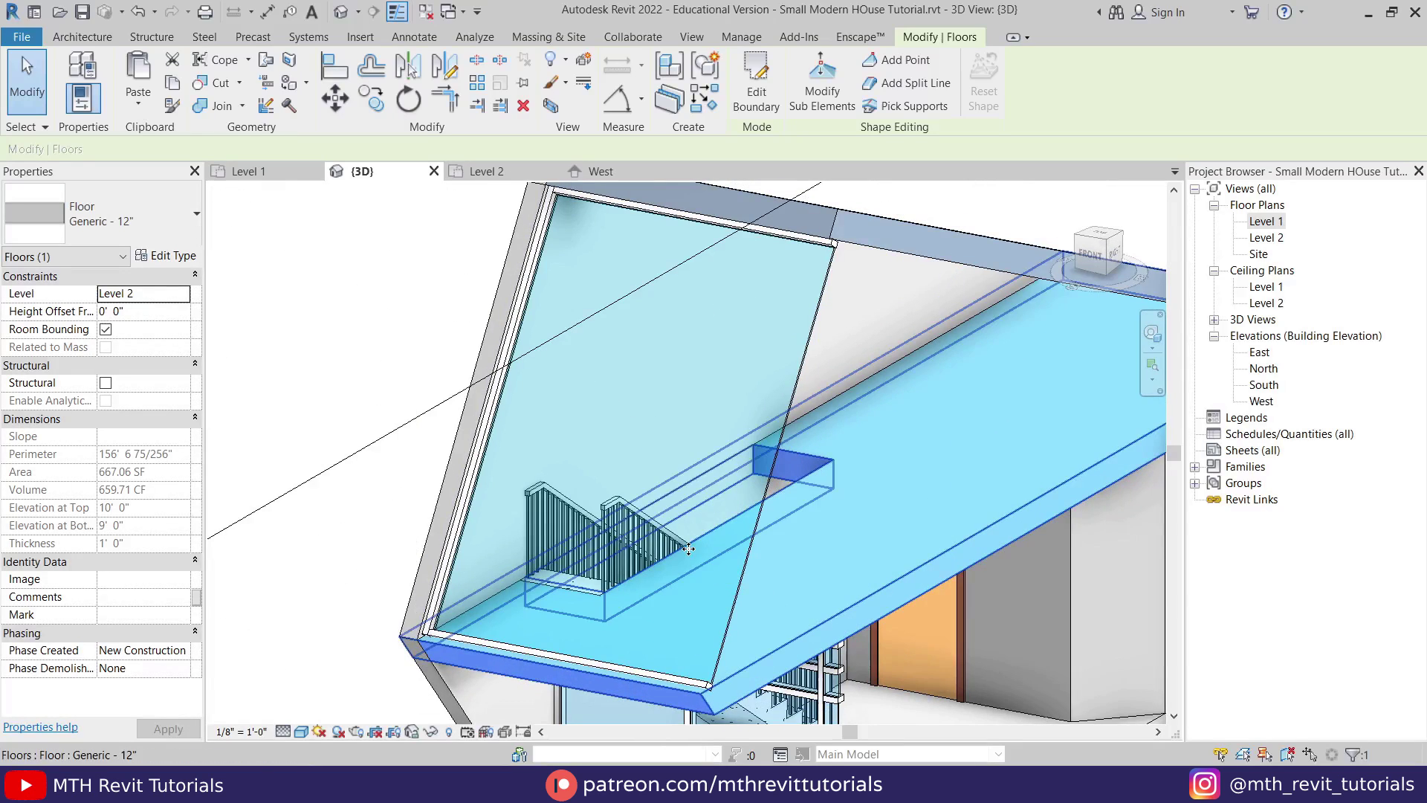
middle_drag(701, 611, 624, 440)
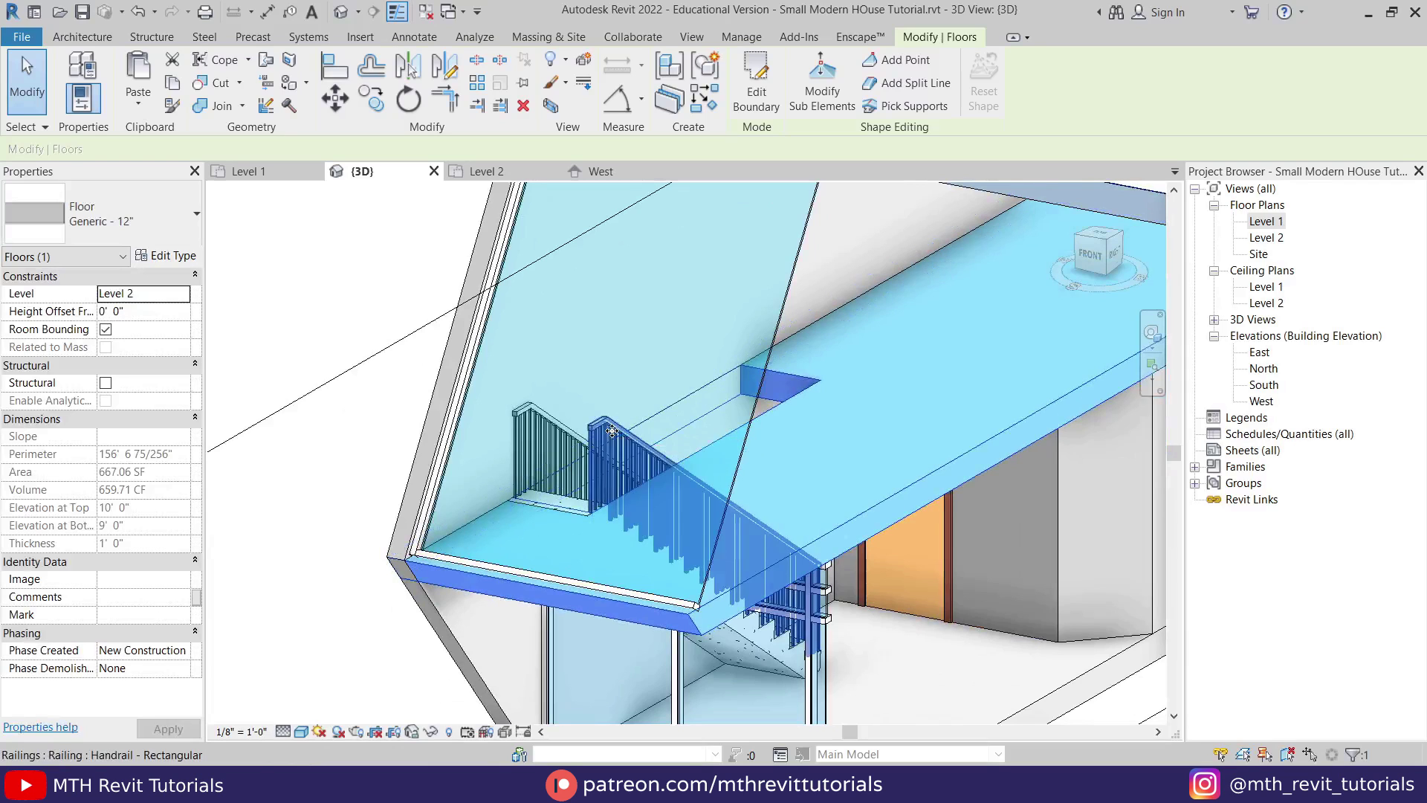
click(611, 432)
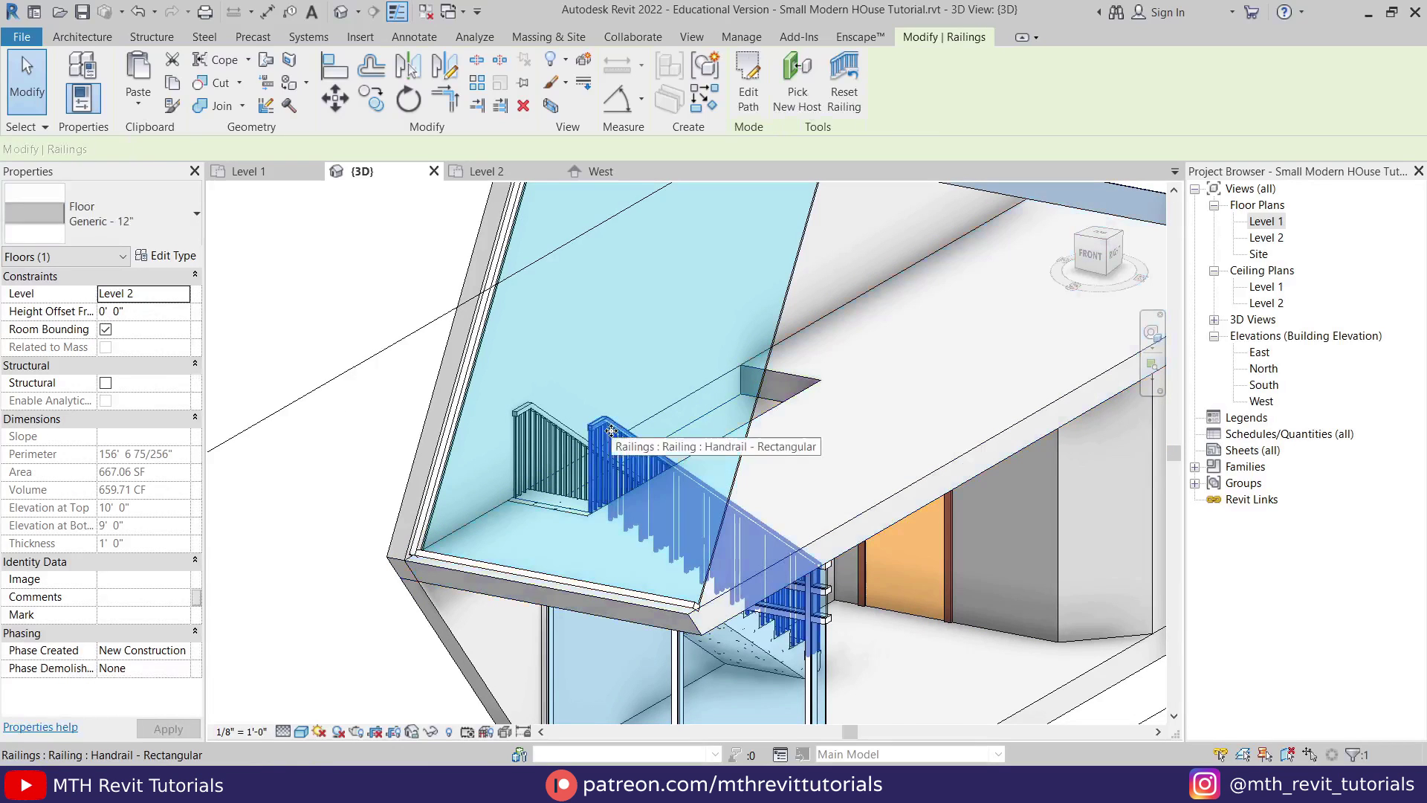
click(748, 81)
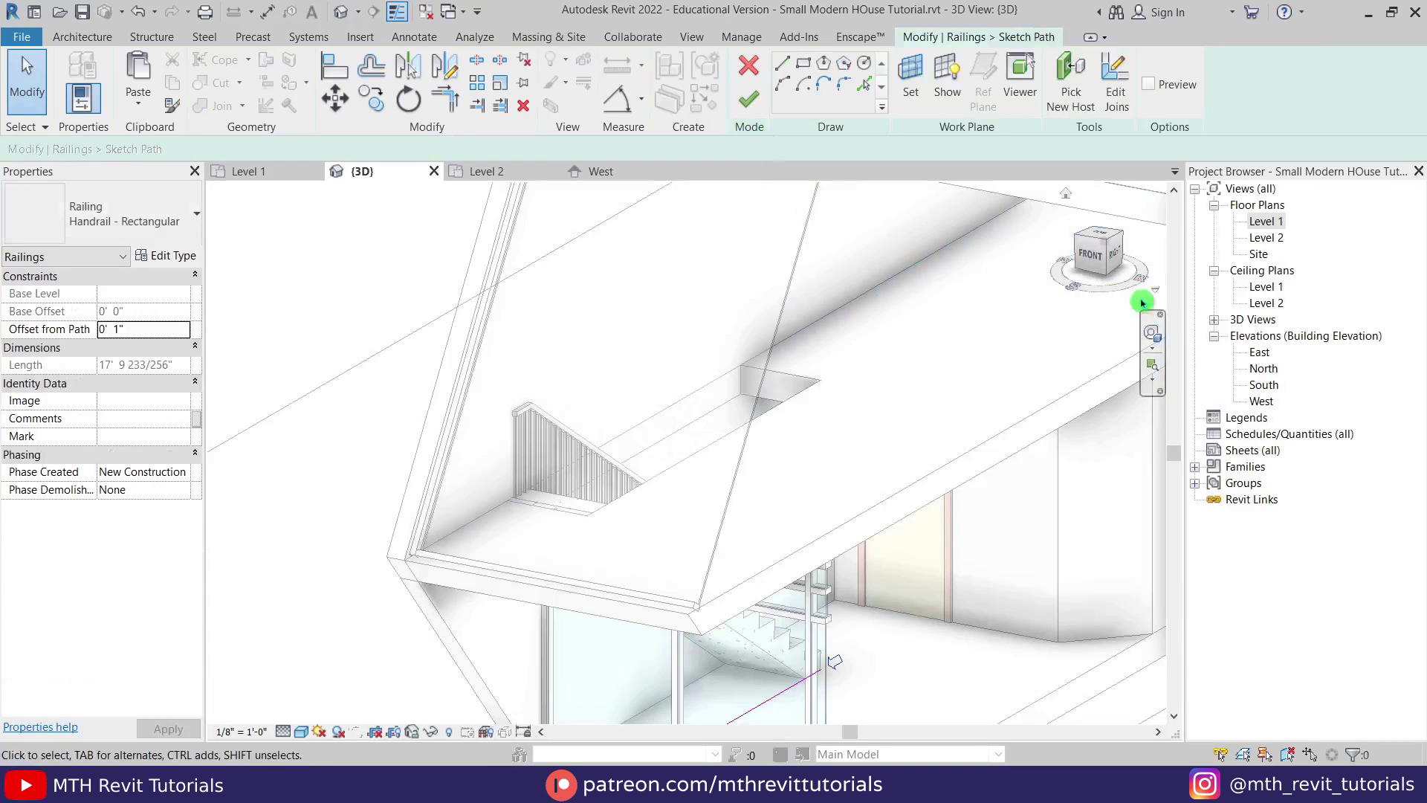
double_click(1269, 238)
Extend the railing path sideways with a 2" line from its end at the top of the stair
click(782, 62)
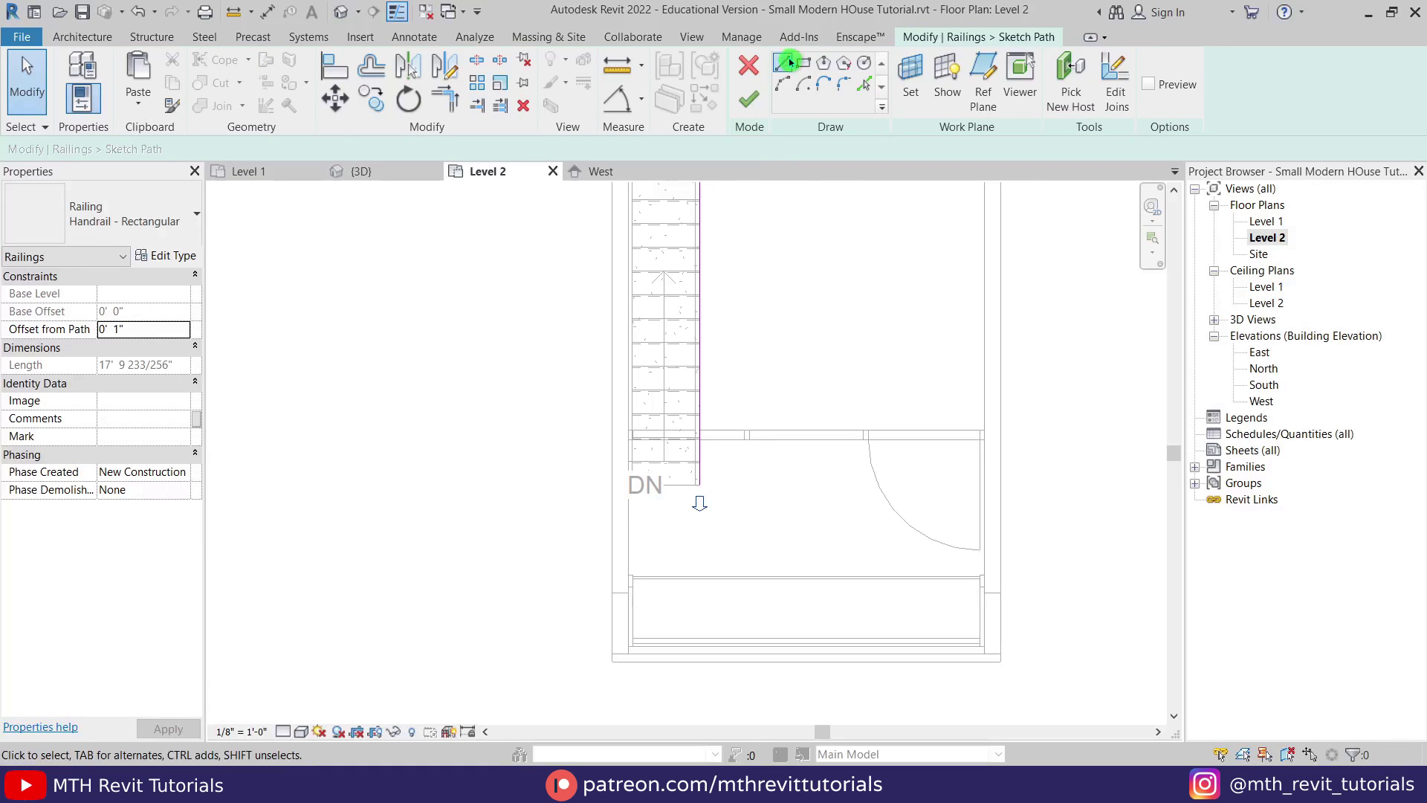
click(698, 484)
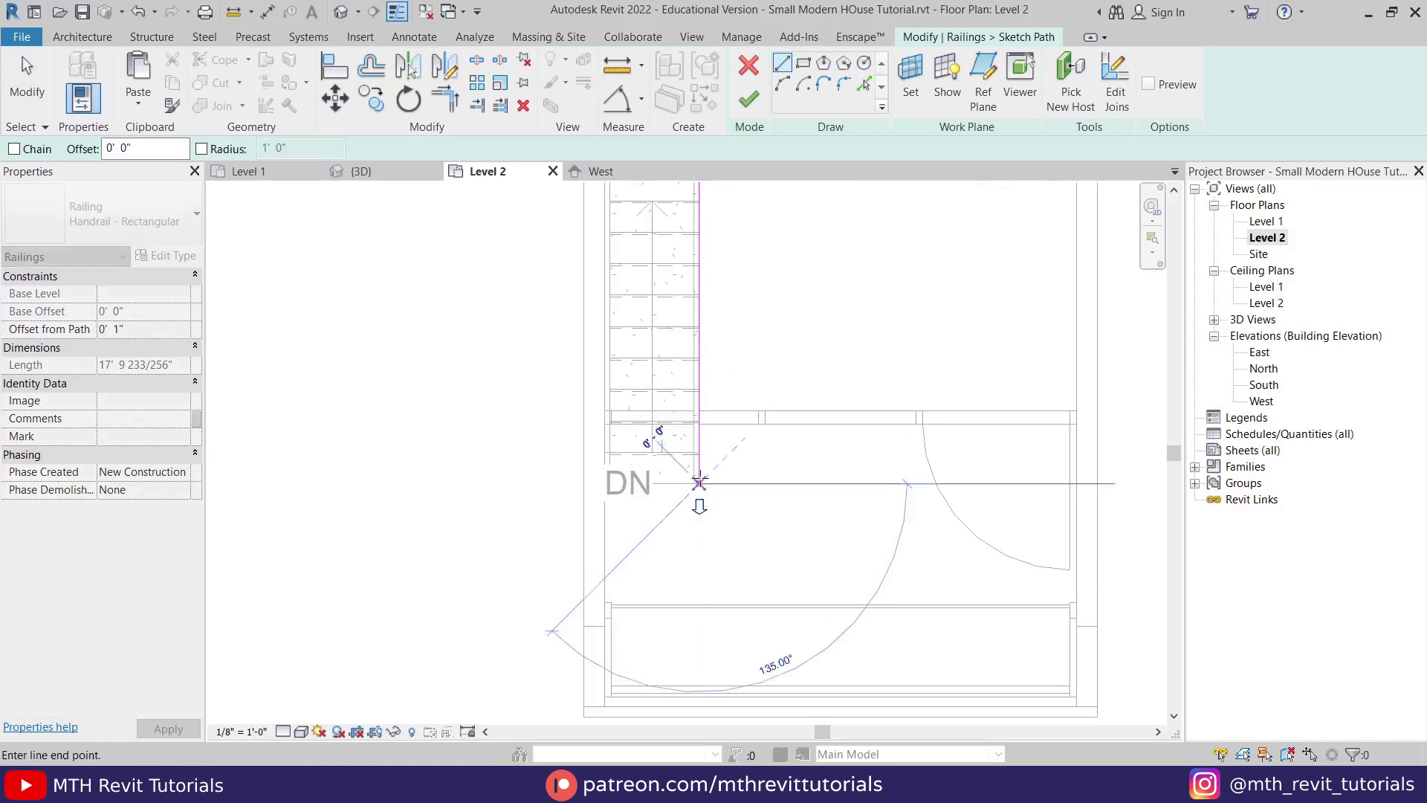
scroll(702, 483, up, 3)
click(711, 482)
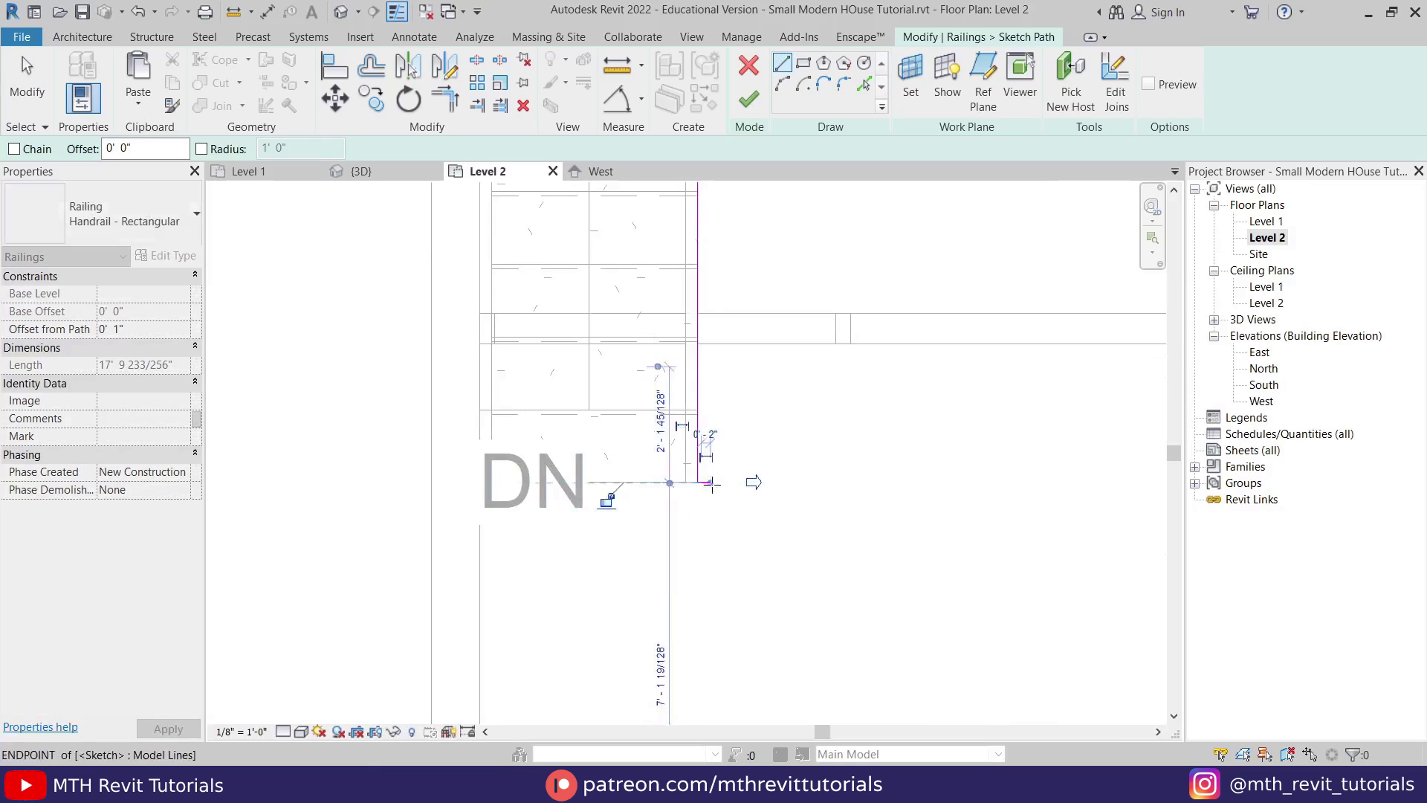
Sketch a railing path line from the 2" segment, parallel to the stair's open side, to just past the bottom riser
scroll(710, 482, down, 2)
scroll(711, 485, up, 2)
click(703, 478)
scroll(702, 478, down, 2)
middle_drag(708, 318, 718, 538)
middle_drag(727, 257, 707, 439)
scroll(685, 319, up, 2)
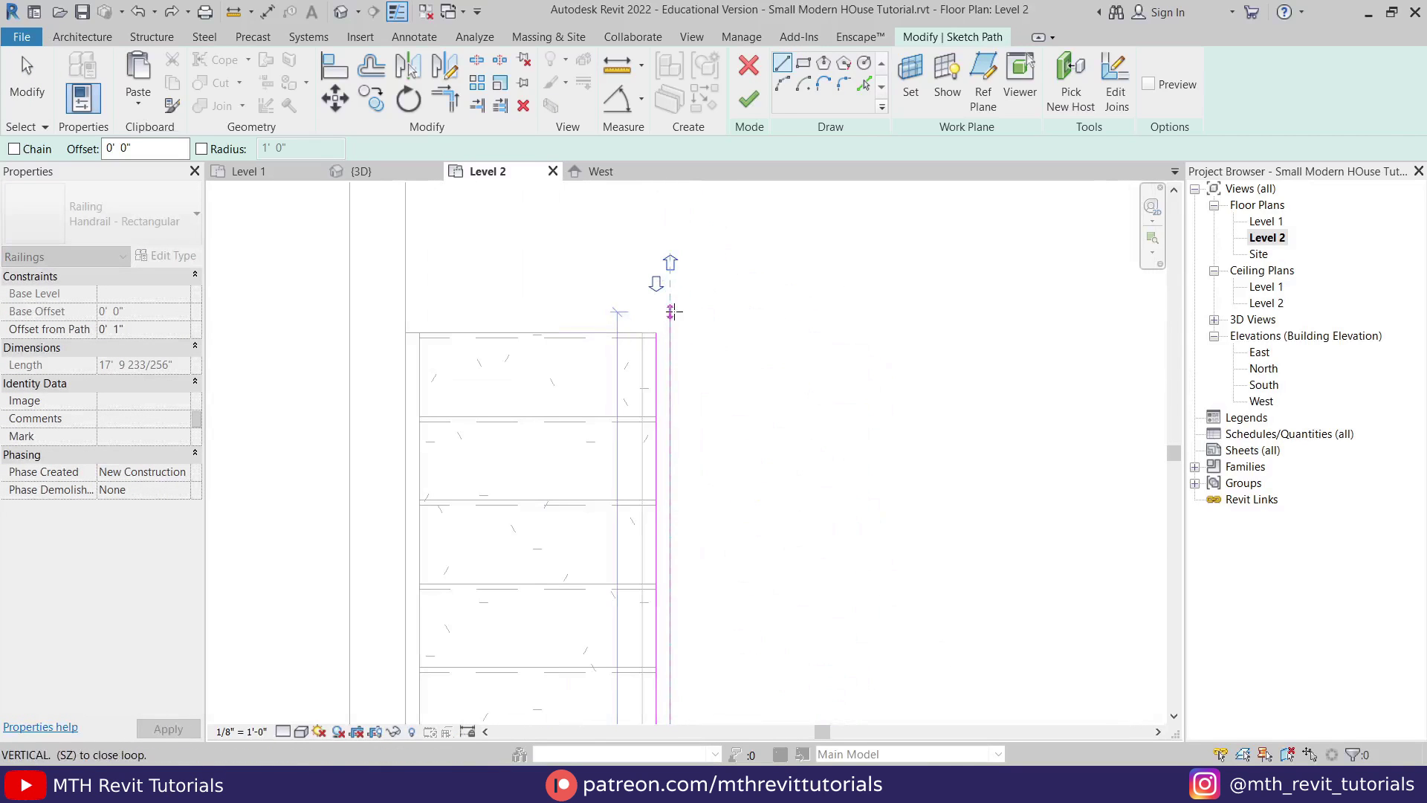
click(670, 313)
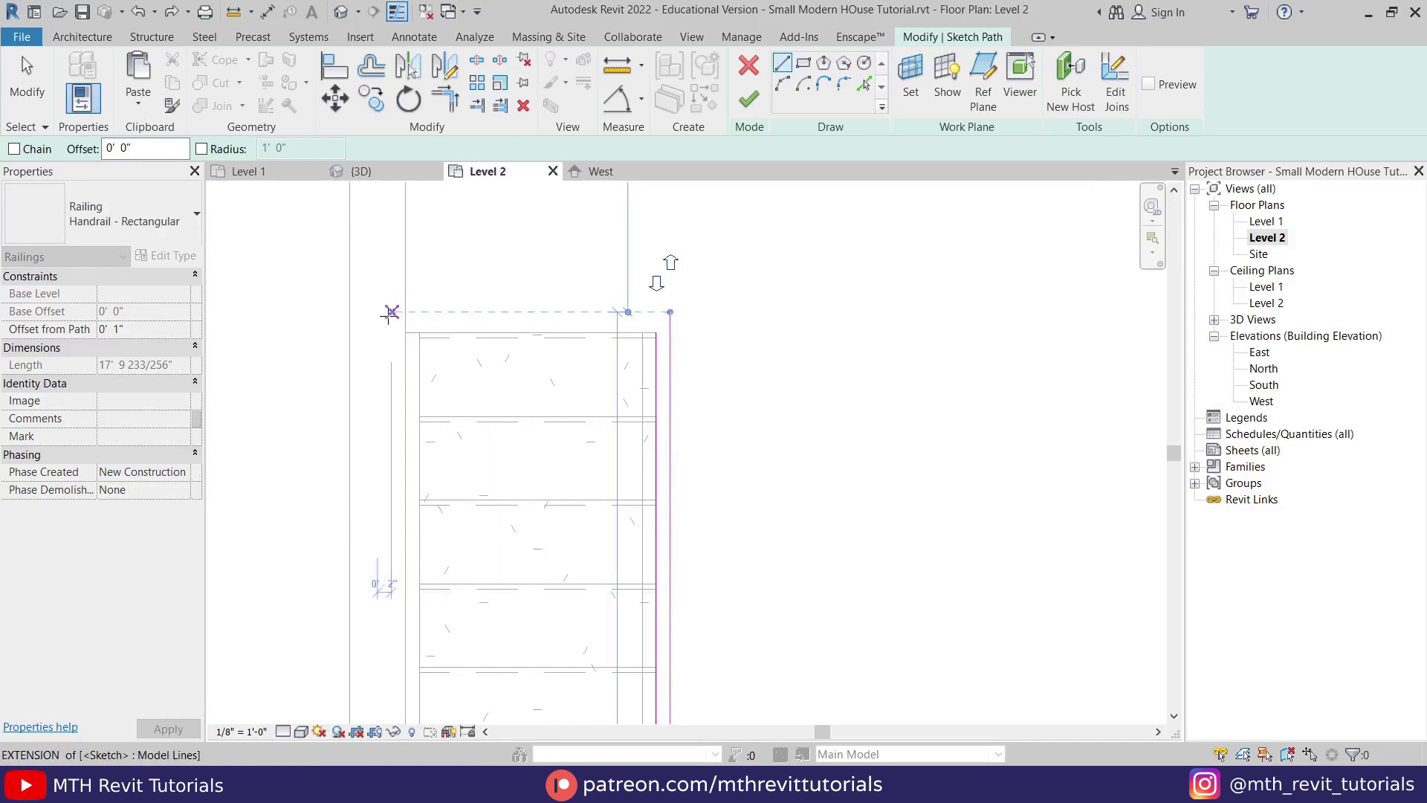
key(Escape)
key(Escape)
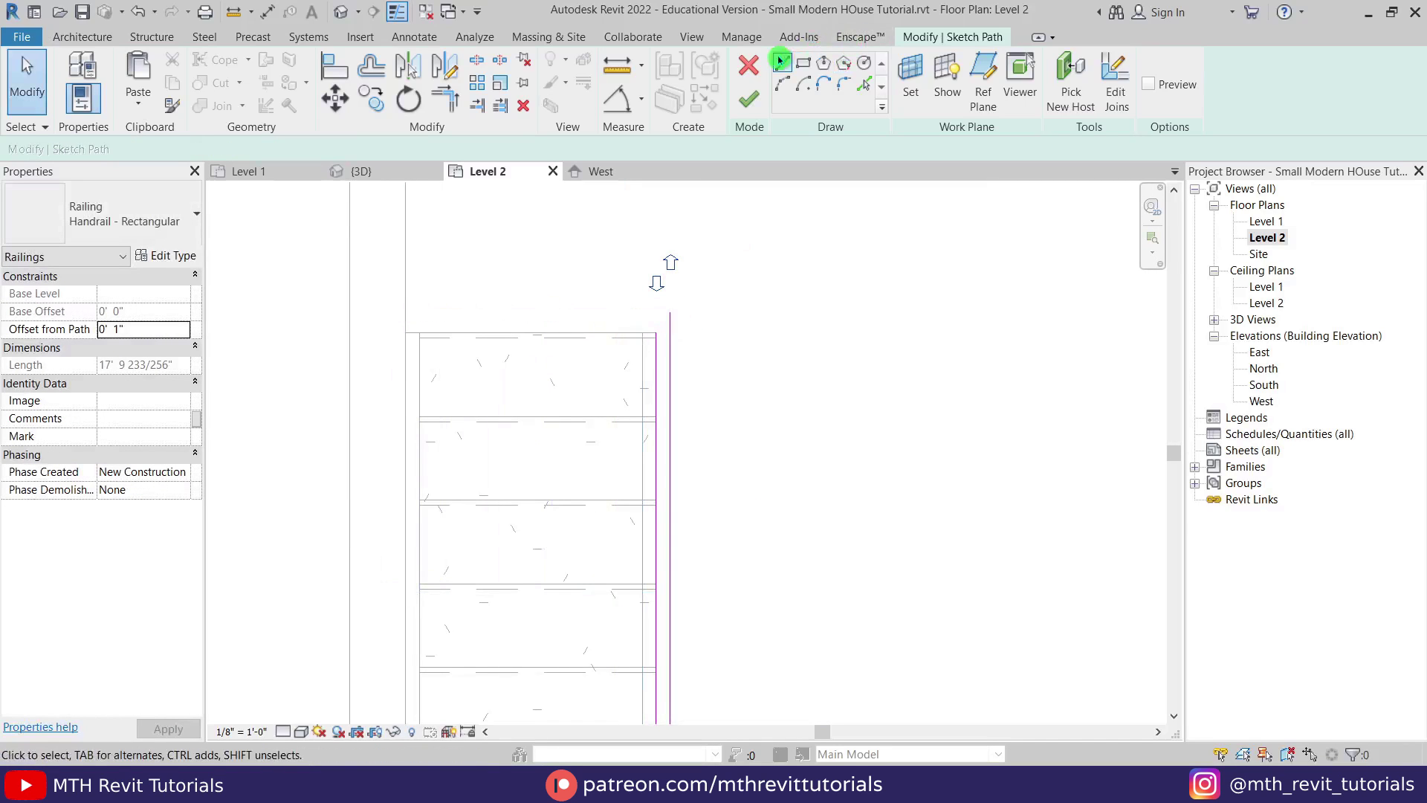
Sketch a railing path line about 3'-2" long from the outer line's top end across the stairhead to the side wall
click(782, 69)
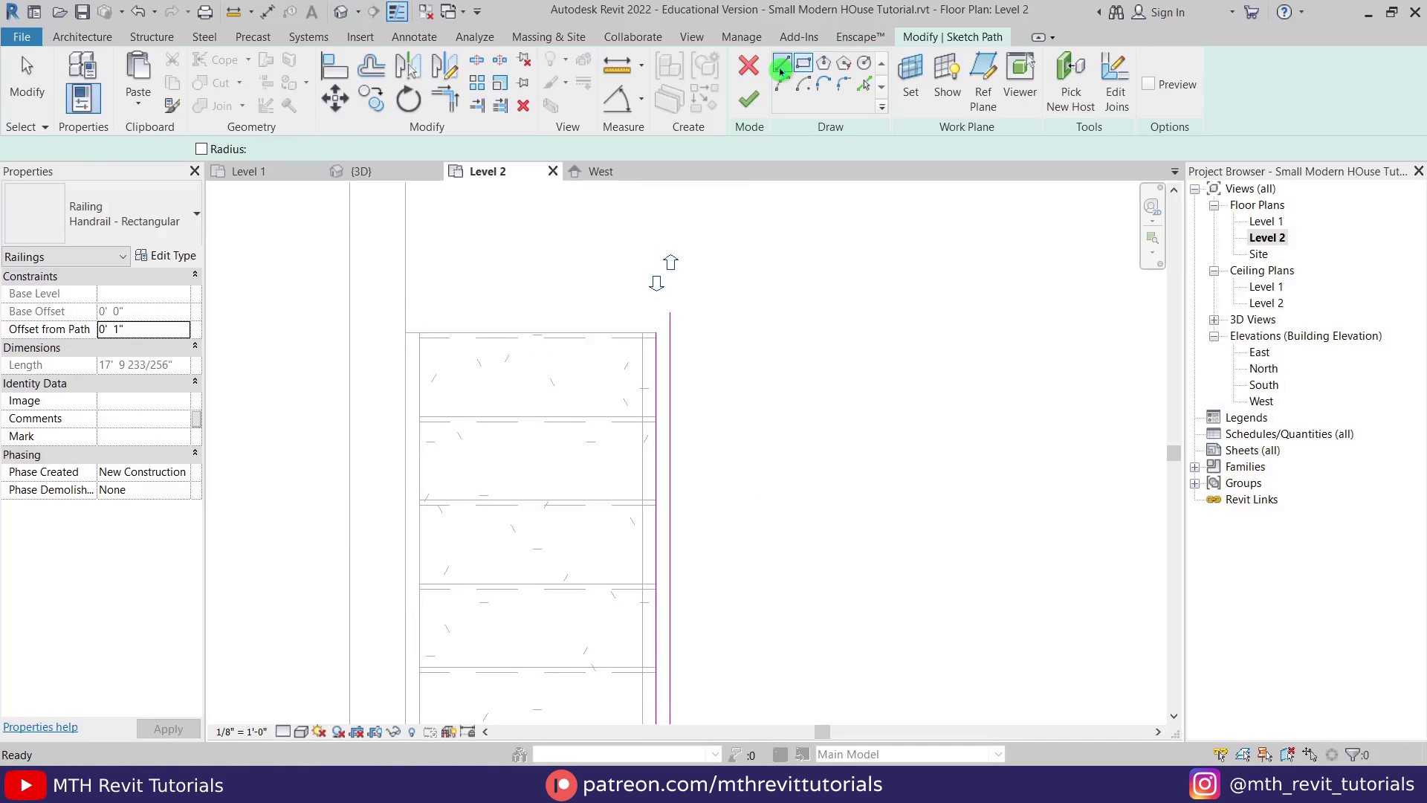
click(670, 312)
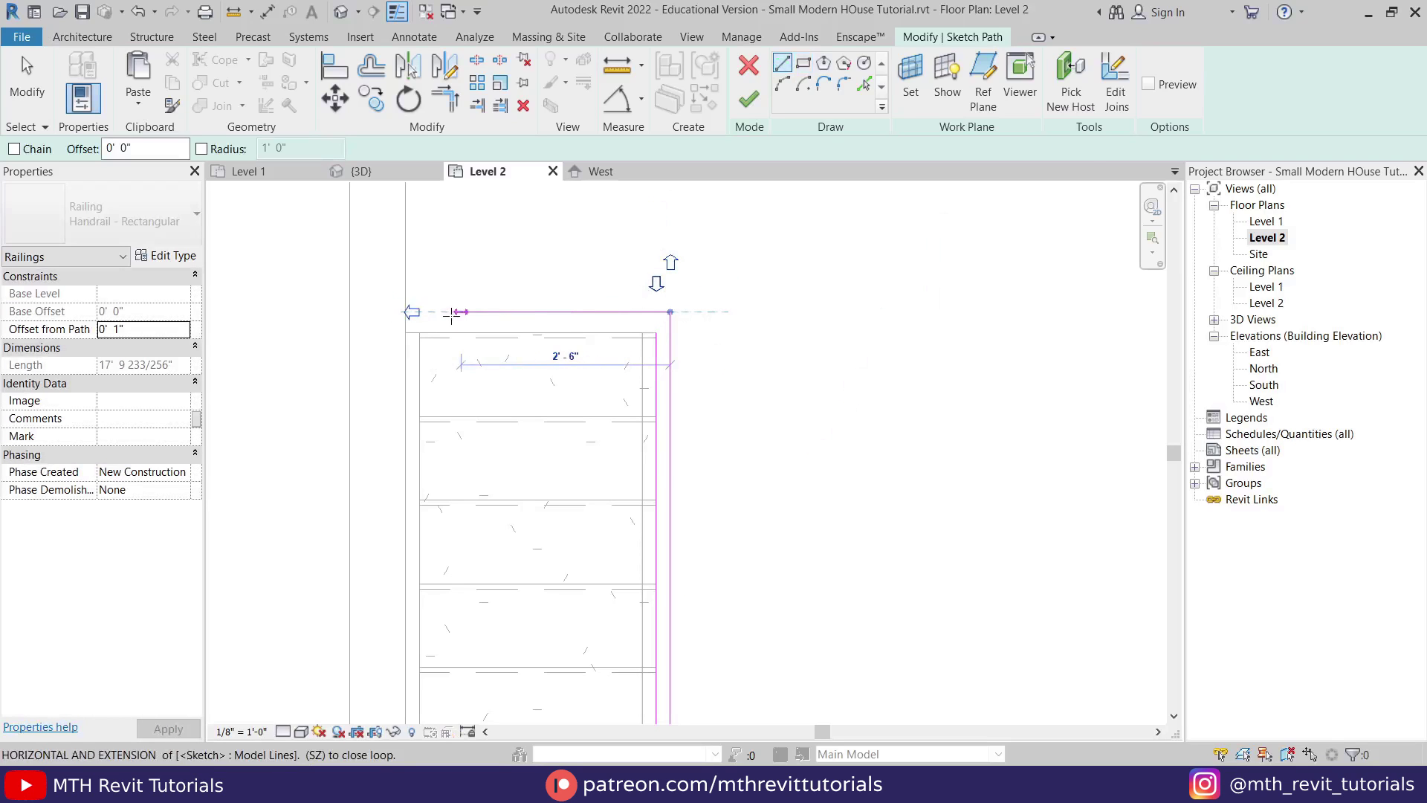
click(406, 312)
key(Escape)
key(Escape)
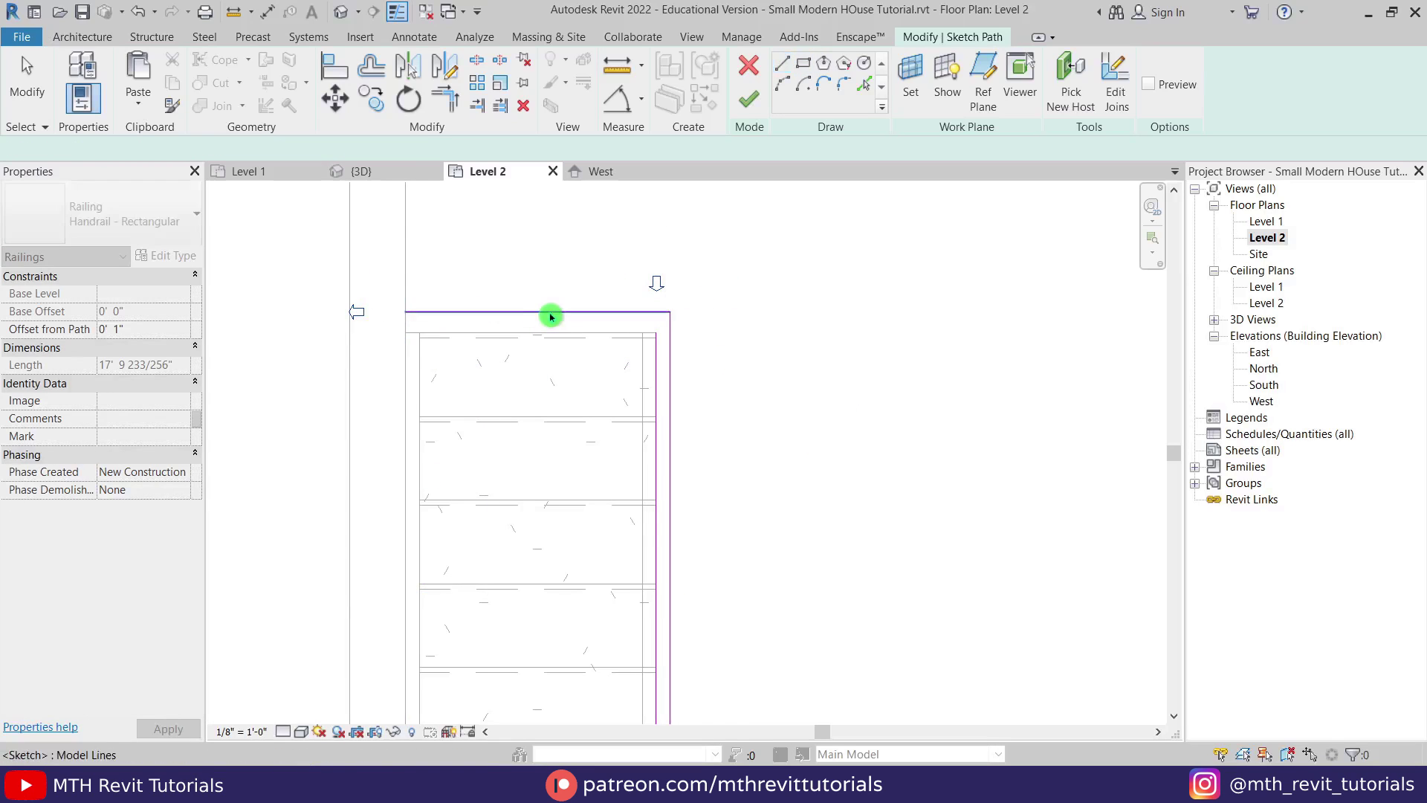
Check the new path line's distance from the stair edge and finish the railing path sketch
scroll(550, 311, up, 2)
click(550, 311)
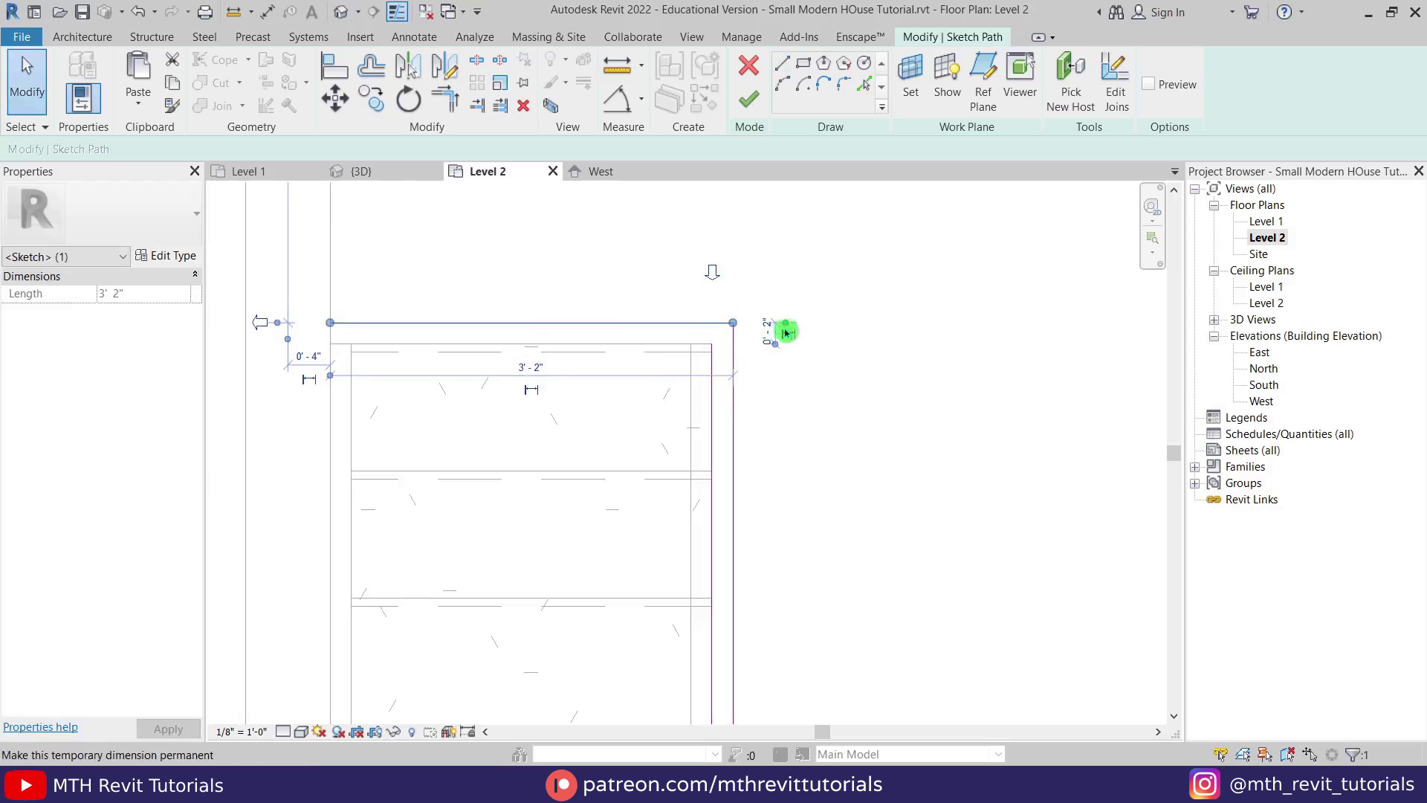
scroll(779, 328, up, 2)
click(773, 384)
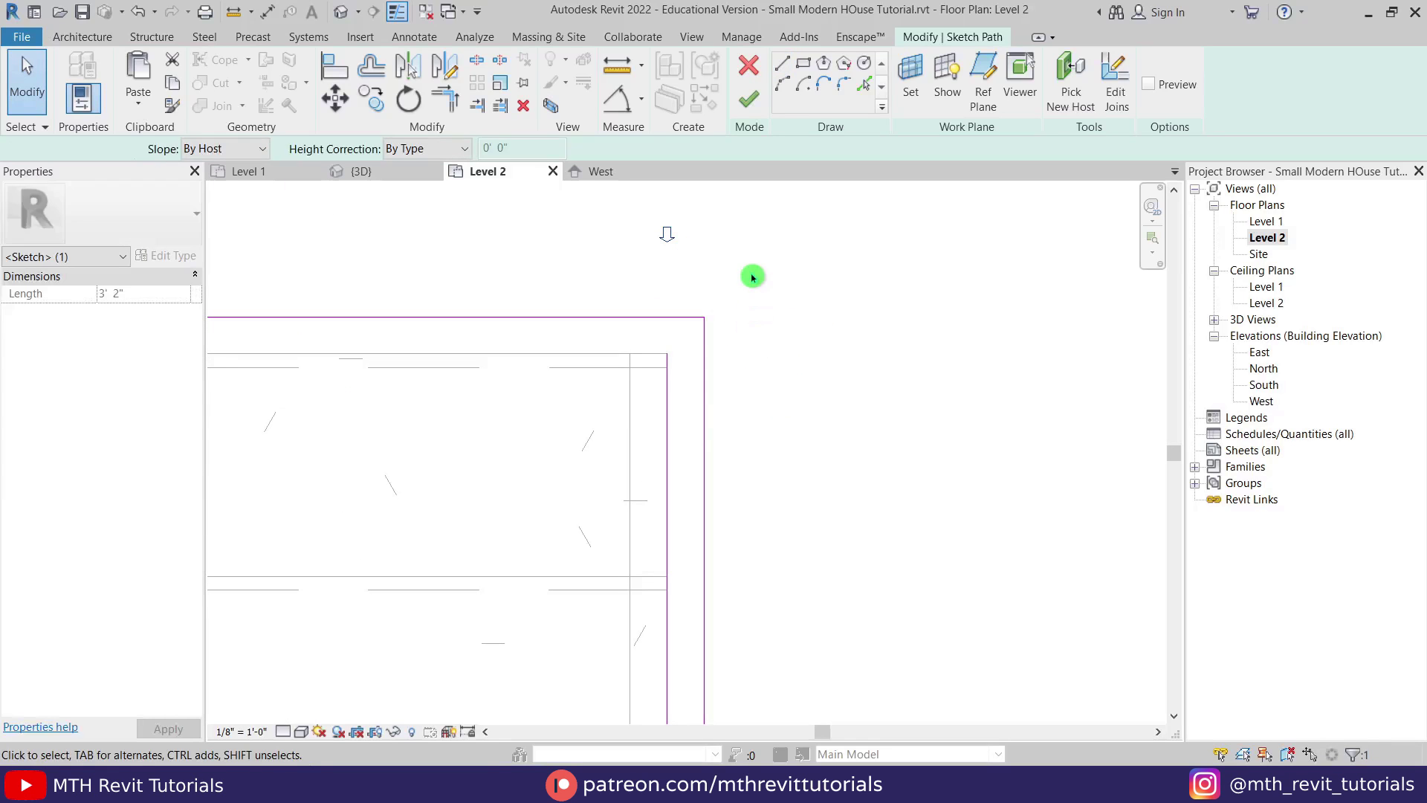
click(748, 99)
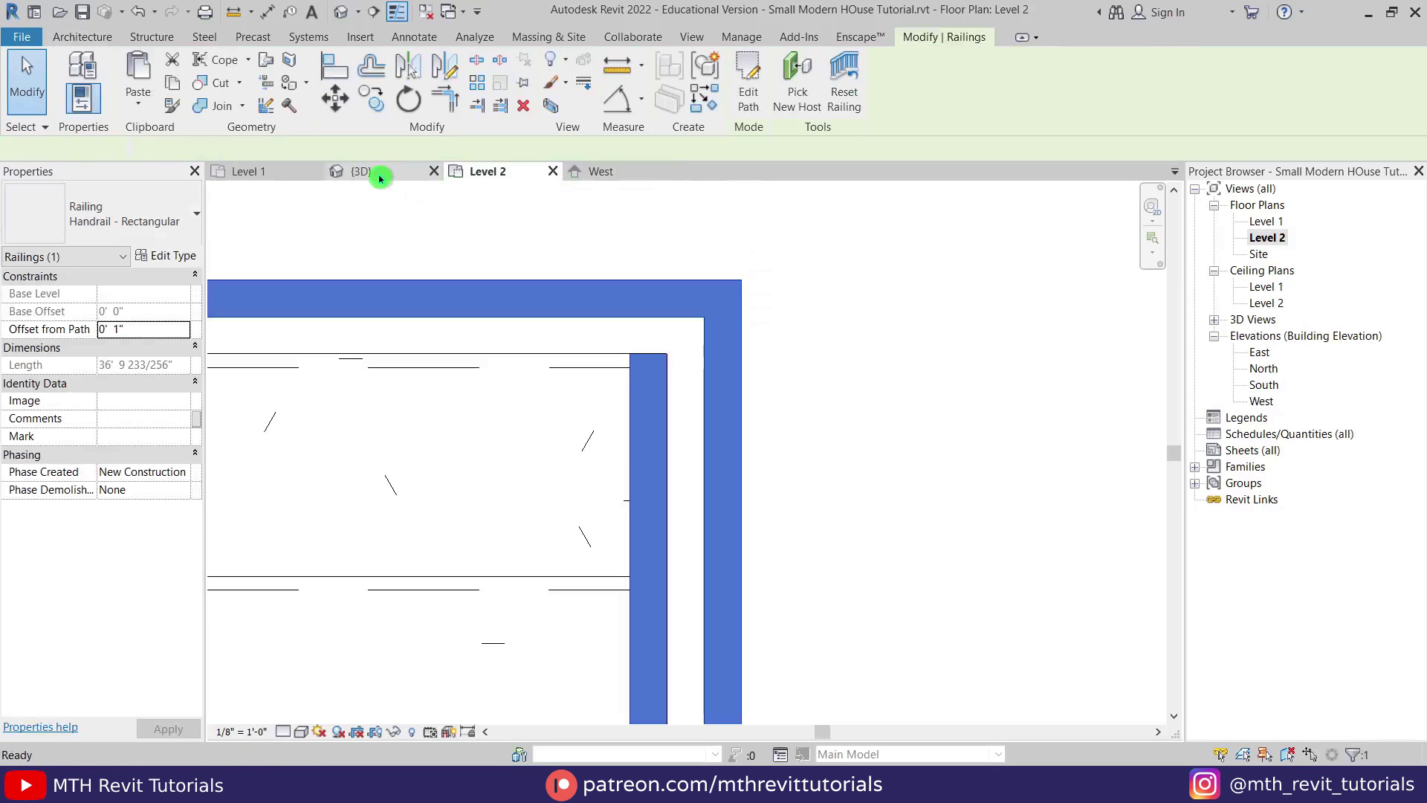
In the 3D view, unpin and delete the upper horizontal grid line of the ground-floor storefront curtain wall
click(380, 178)
click(558, 426)
shift+middle_drag(620, 550, 836, 533)
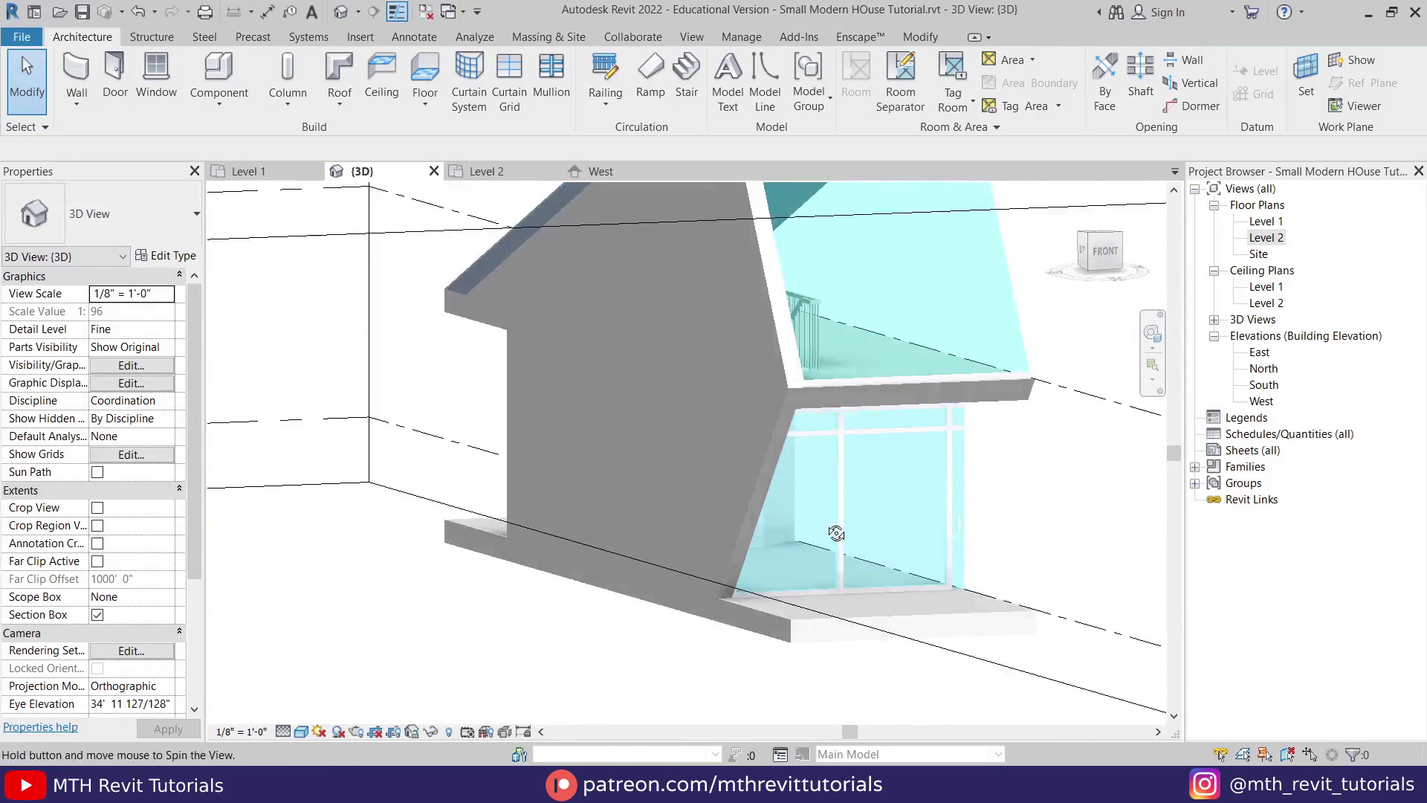
scroll(836, 533, up, 10)
key(Tab)
click(842, 371)
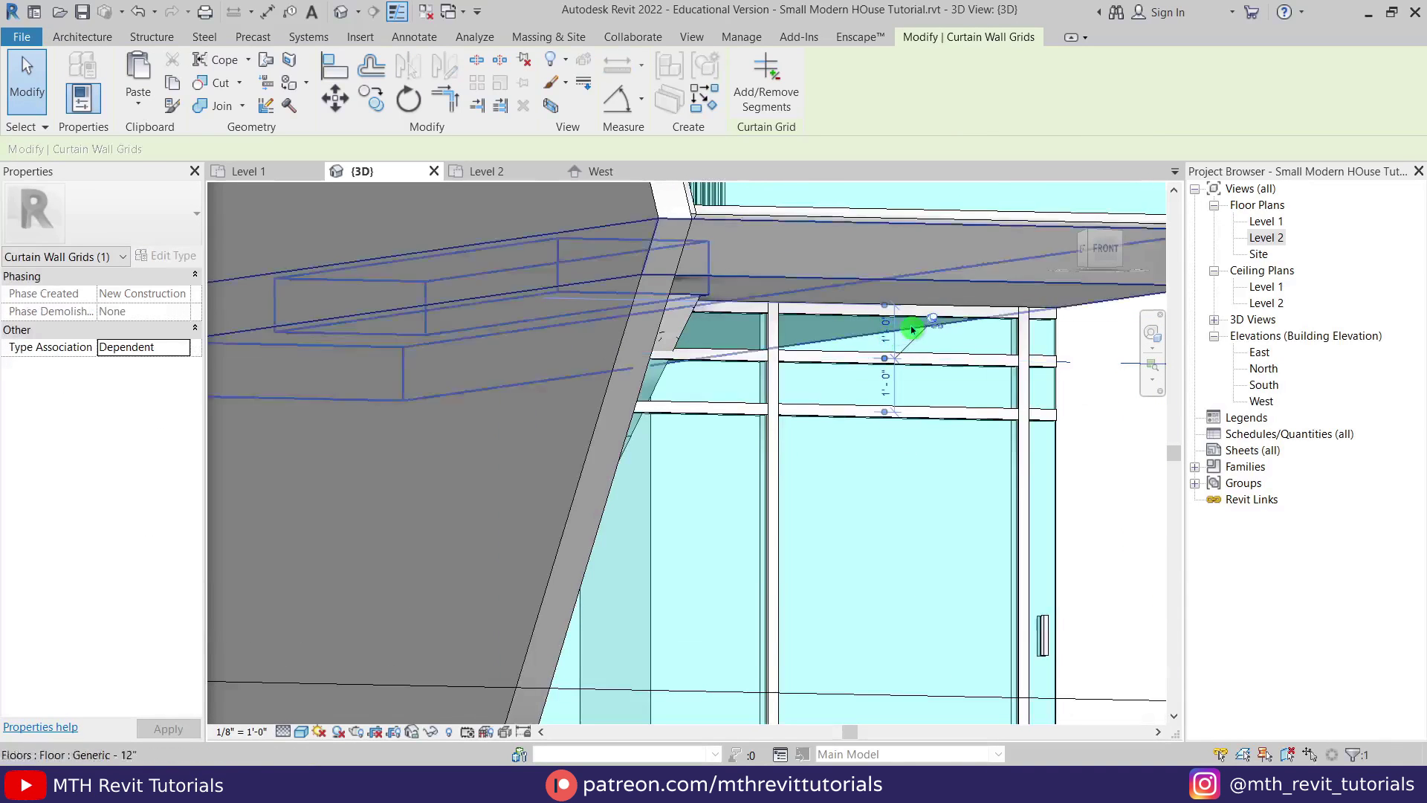
click(937, 321)
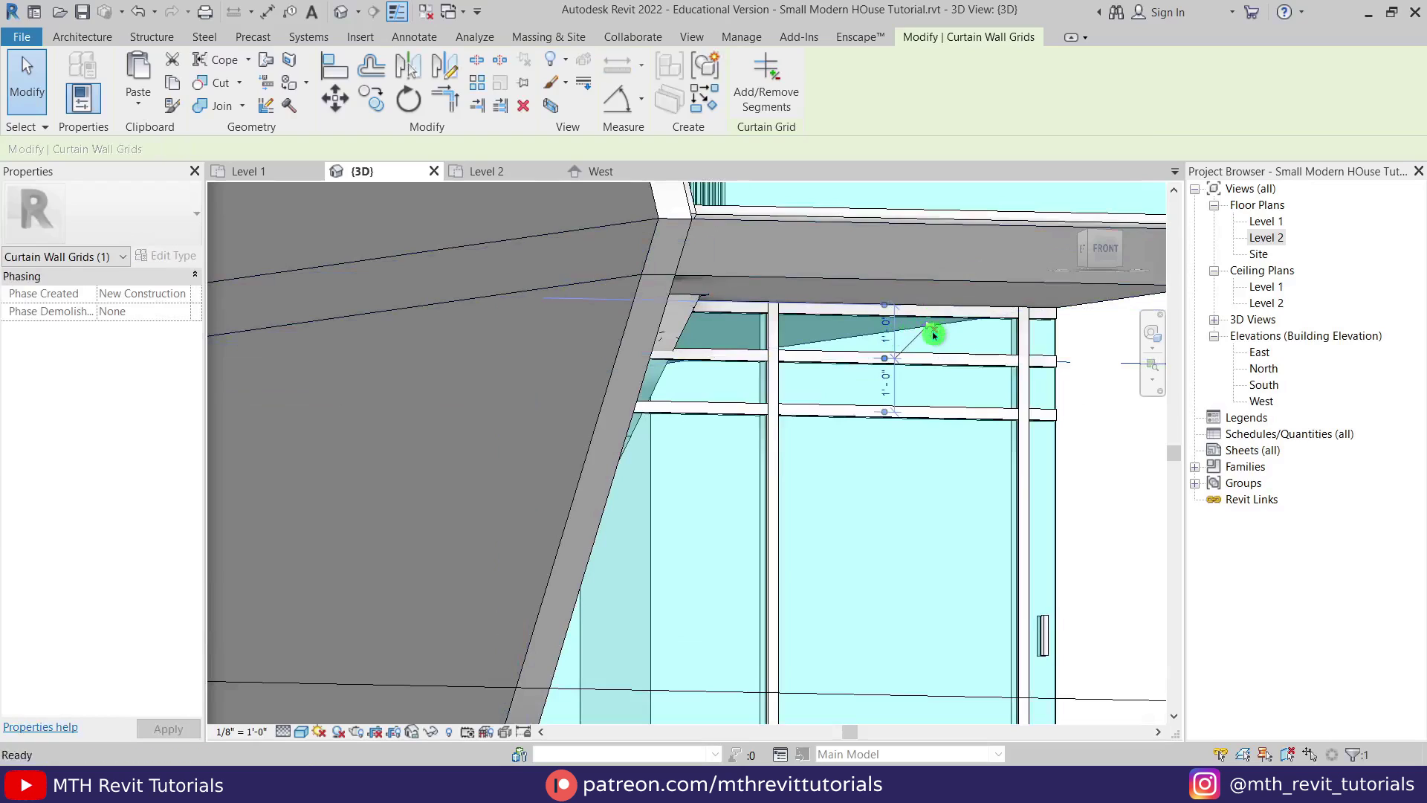
key(Delete)
Set the unconnected height of the ground-floor storefront curtain wall to 8'
scroll(878, 384, down, 2)
shift+middle_drag(879, 386, 772, 542)
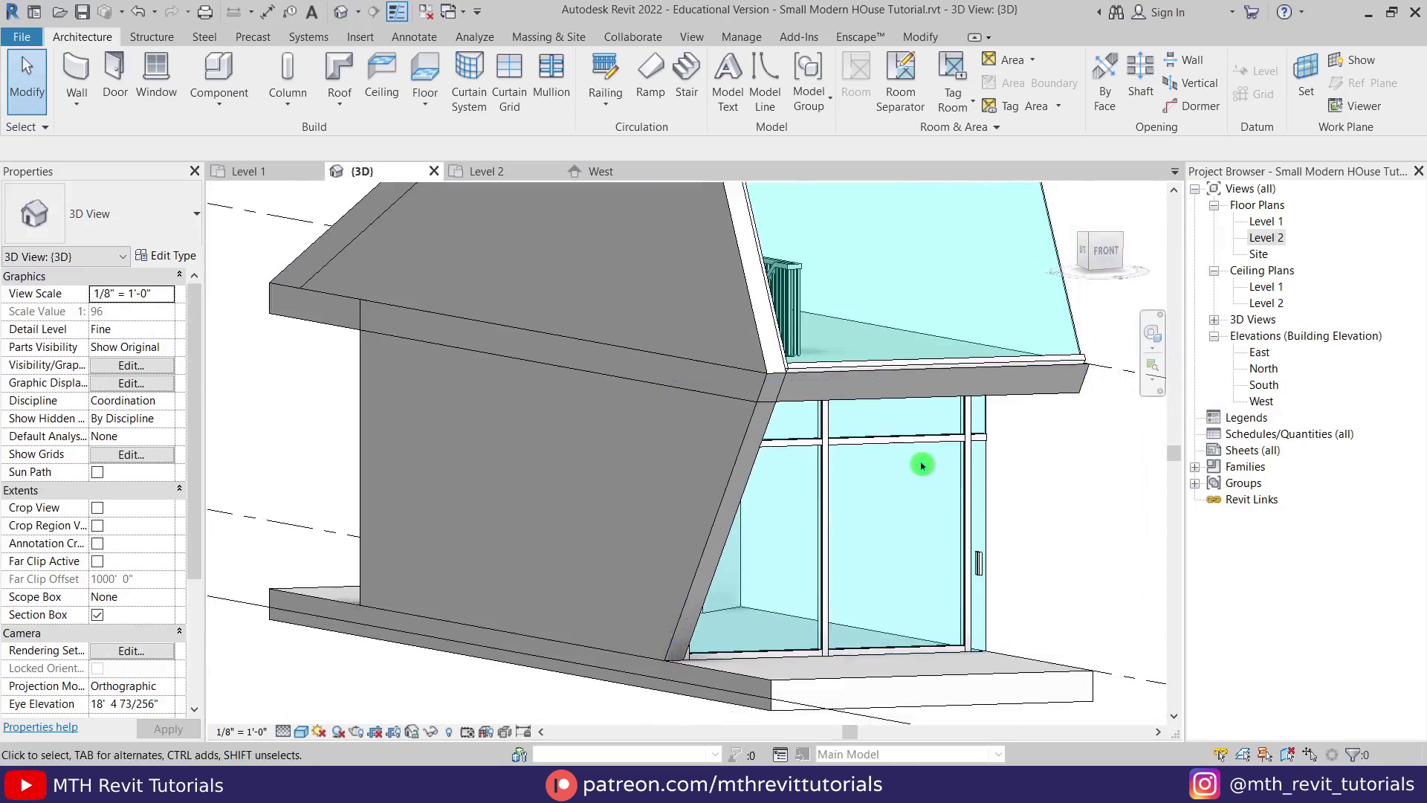
click(973, 477)
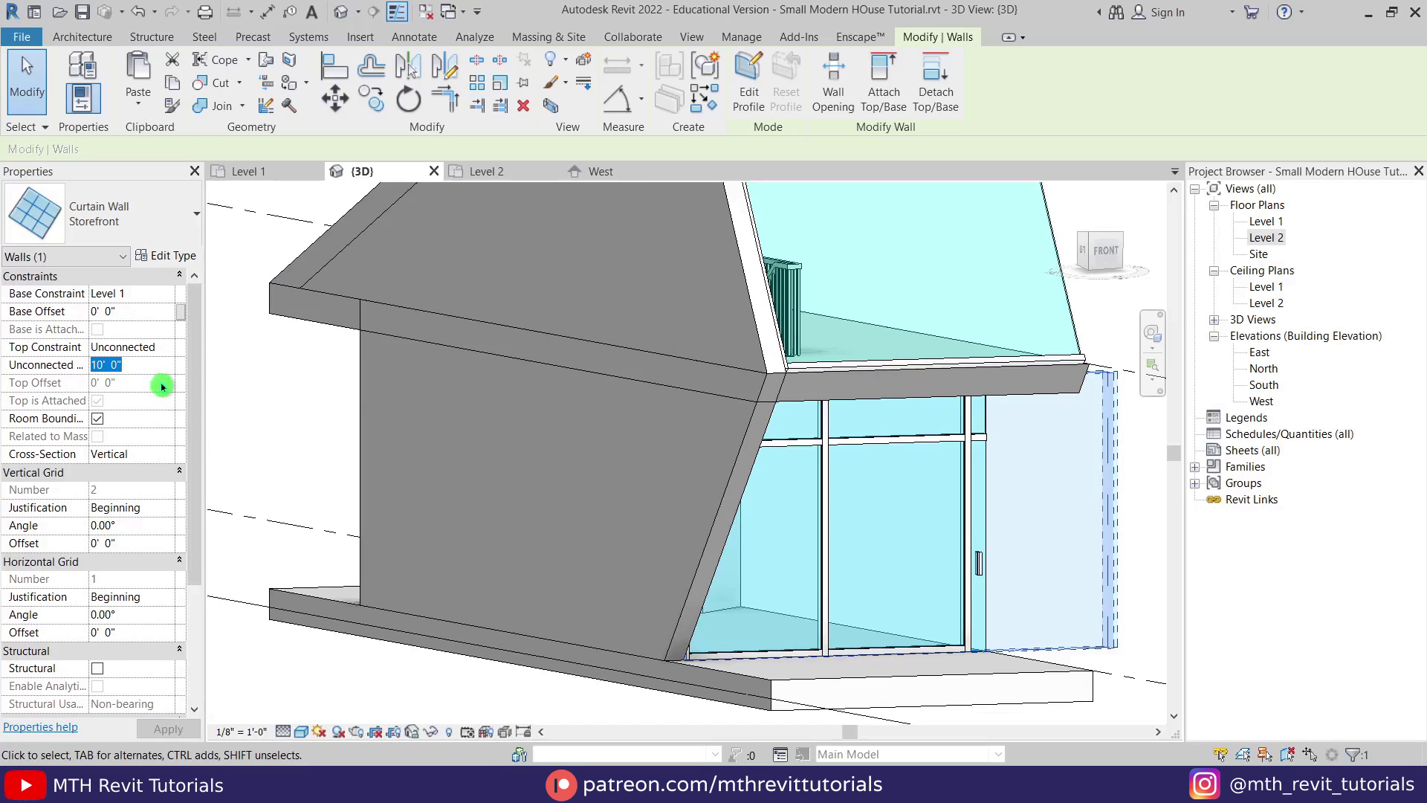
shift+middle_drag(914, 520, 896, 483)
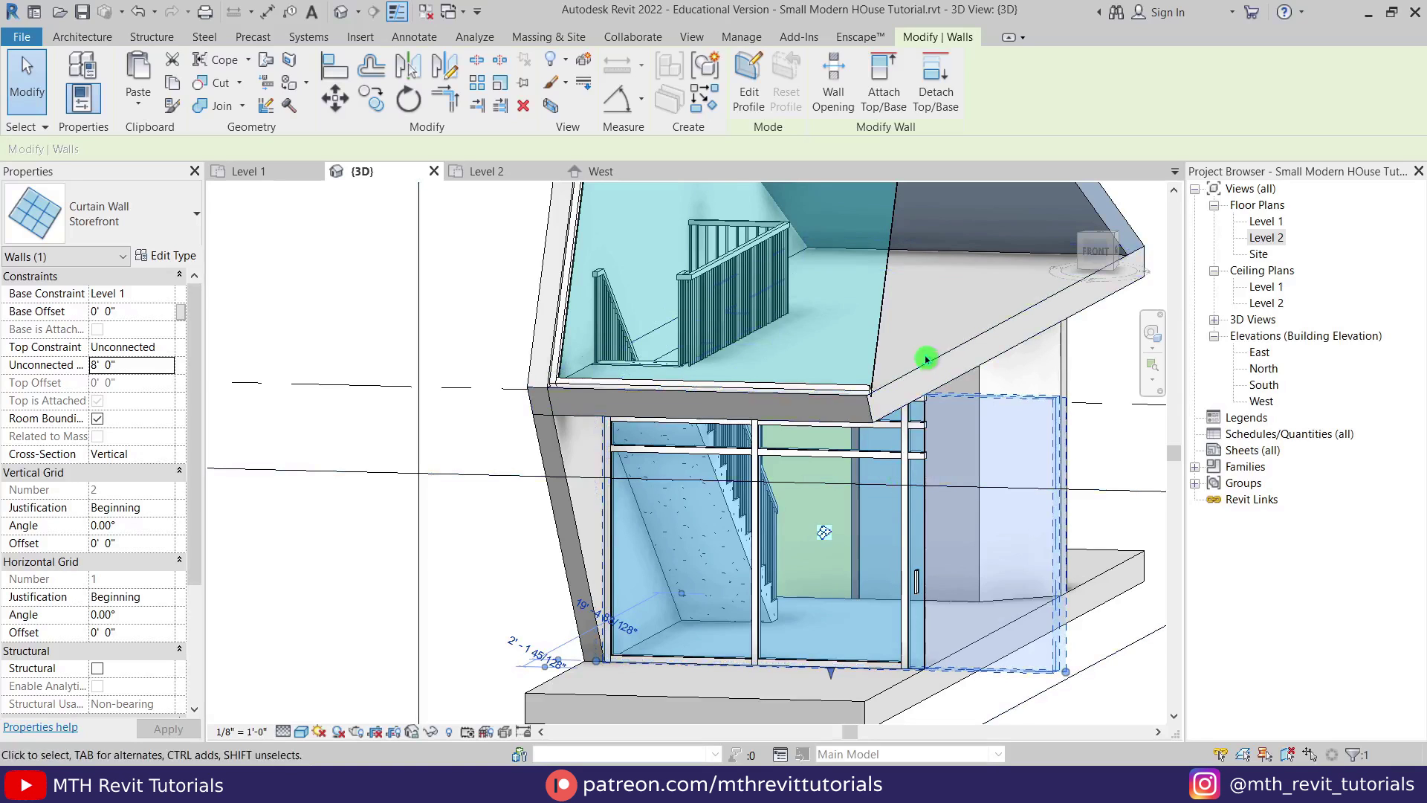
click(877, 497)
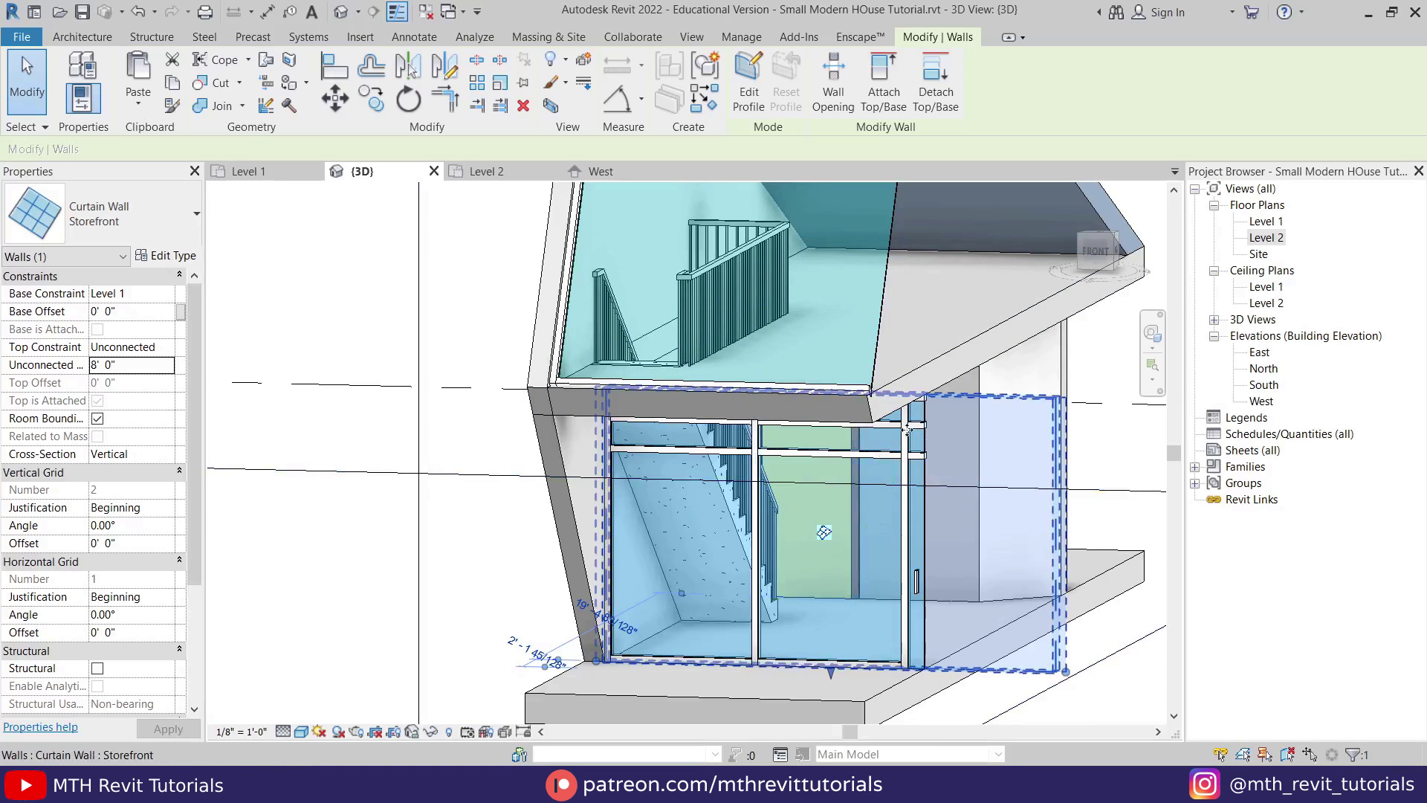
Detach the storefront curtain wall's top from the upper floor slab, deleting the mullions whose grid portion no longer exists
click(944, 97)
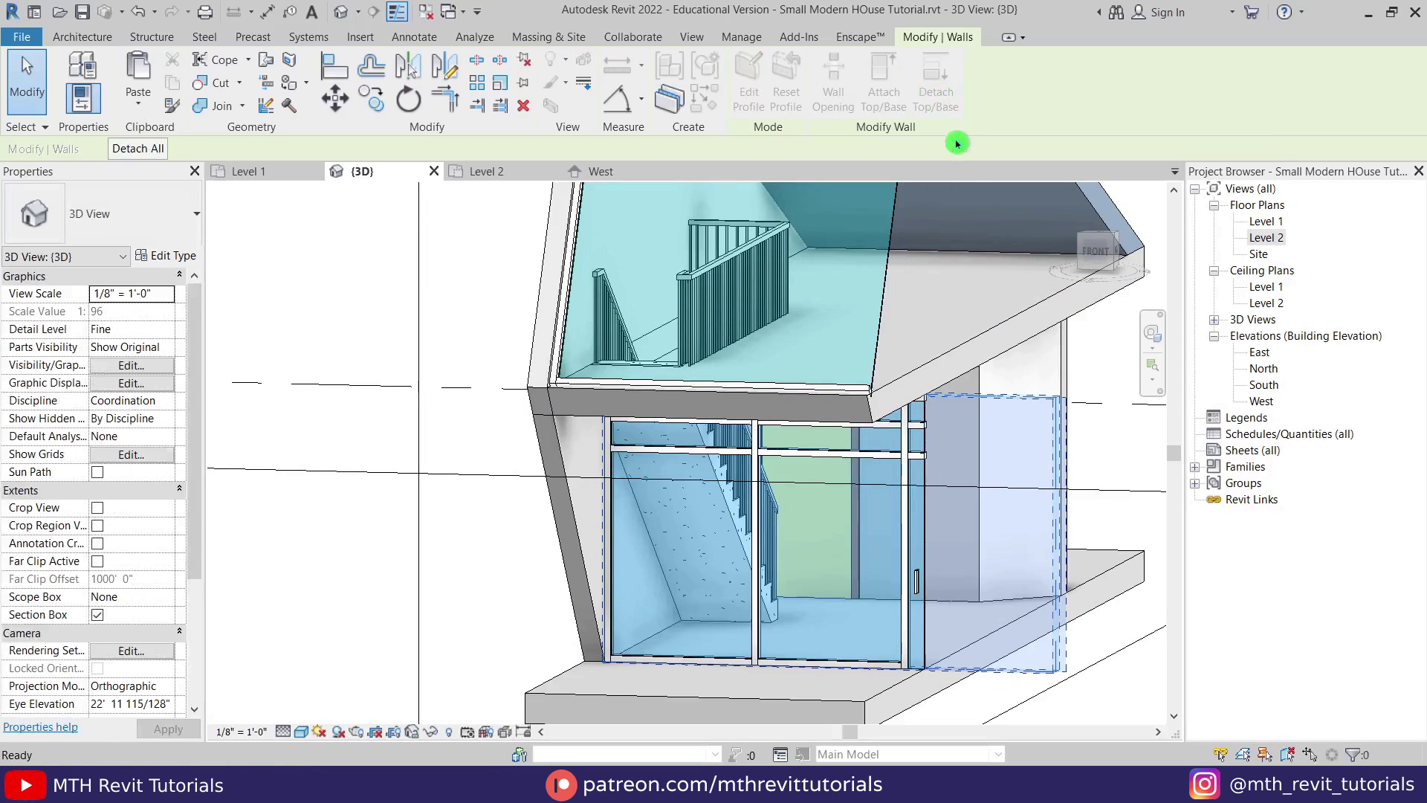
click(993, 330)
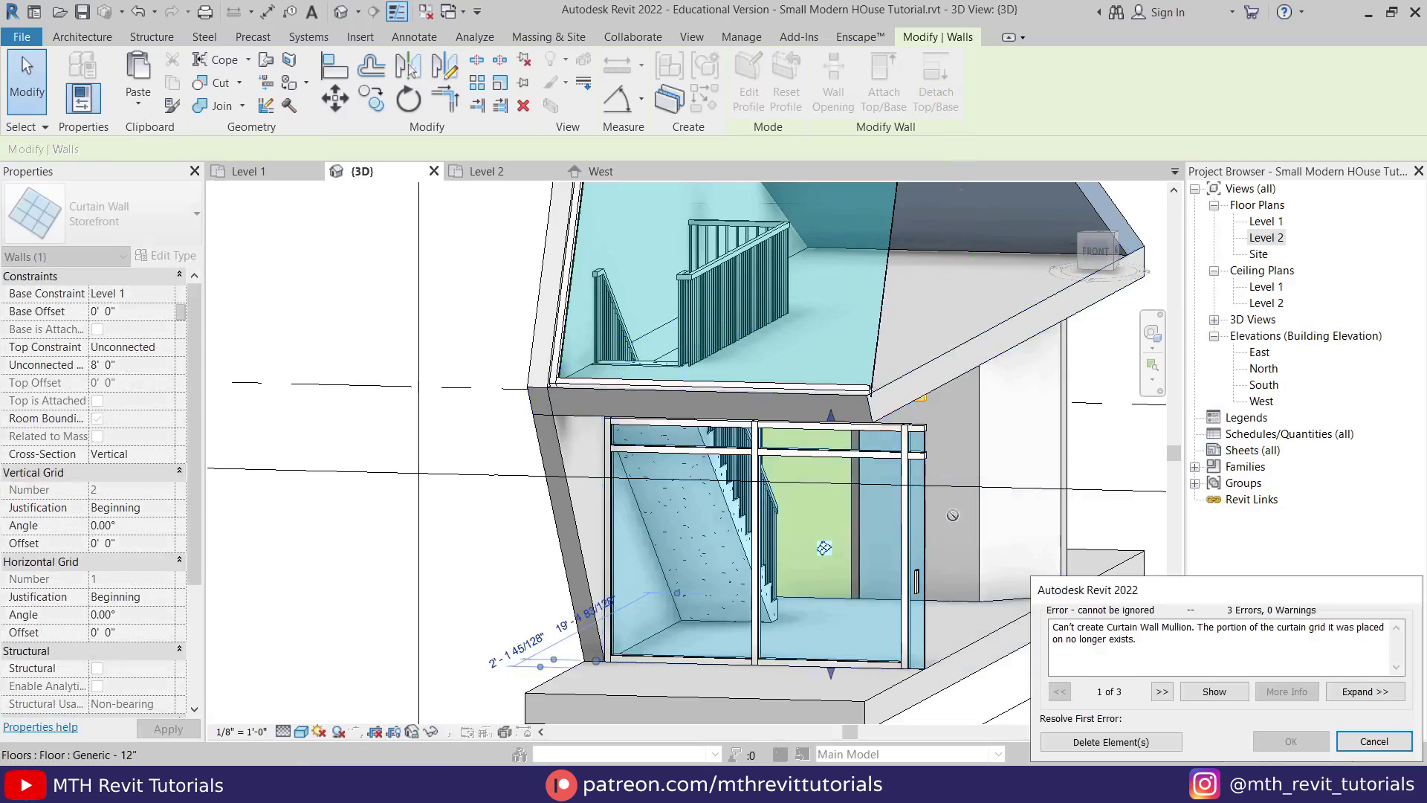
click(1085, 717)
click(1092, 742)
shift+middle_drag(924, 653, 687, 566)
key(Escape)
shift+middle_drag(784, 474, 729, 508)
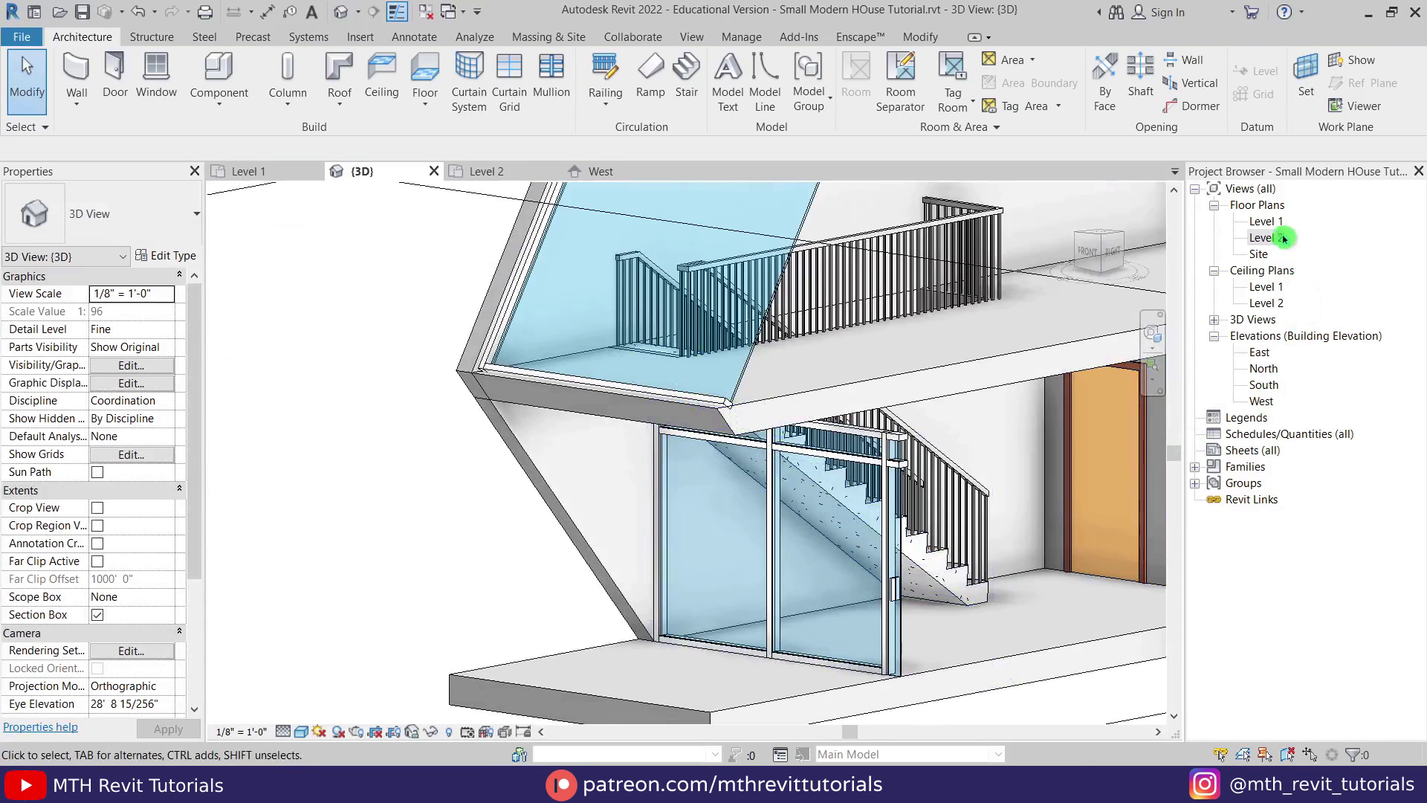
In the Level 1 plan, draw a Generic - 8" wall, 10' high, along the storefront between the two side walls
double_click(1267, 221)
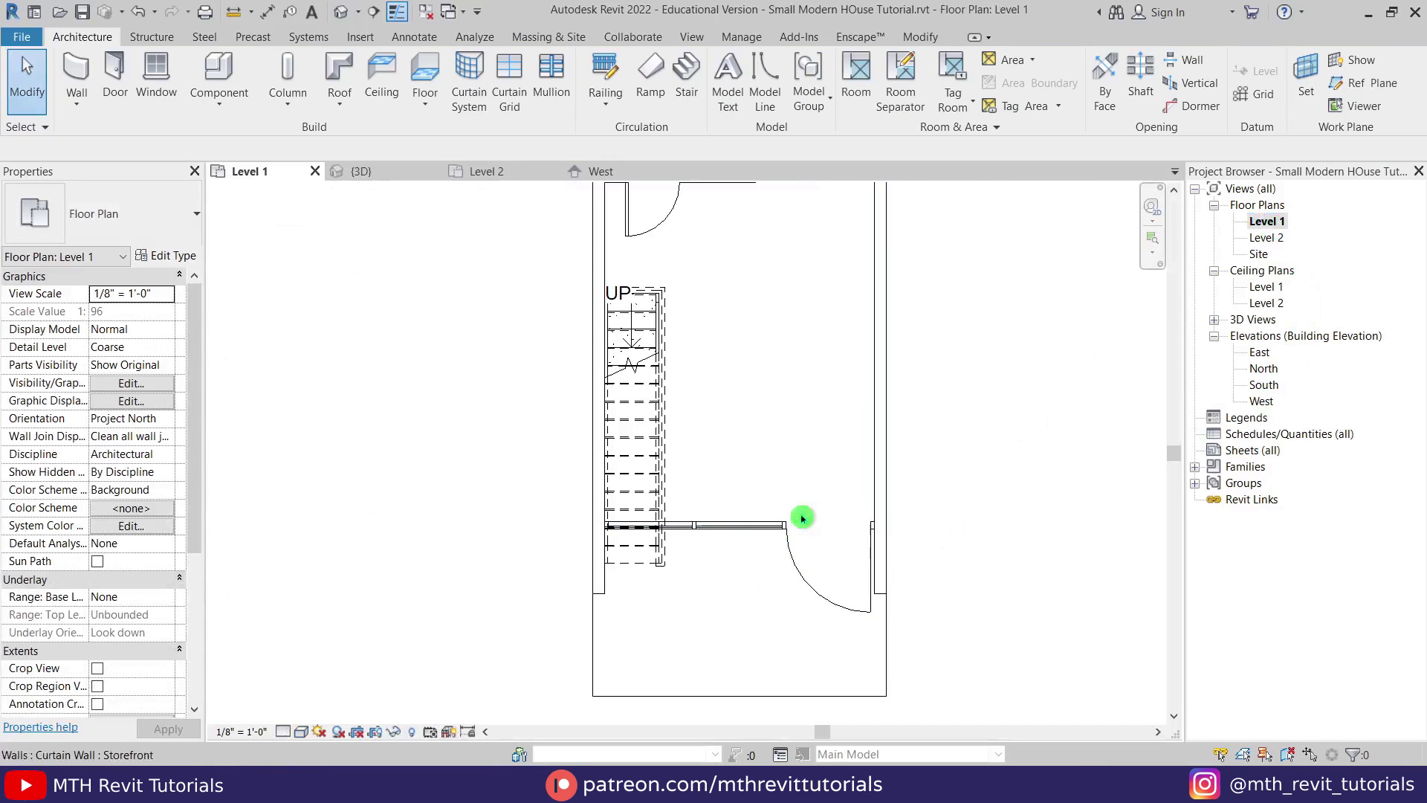
click(887, 478)
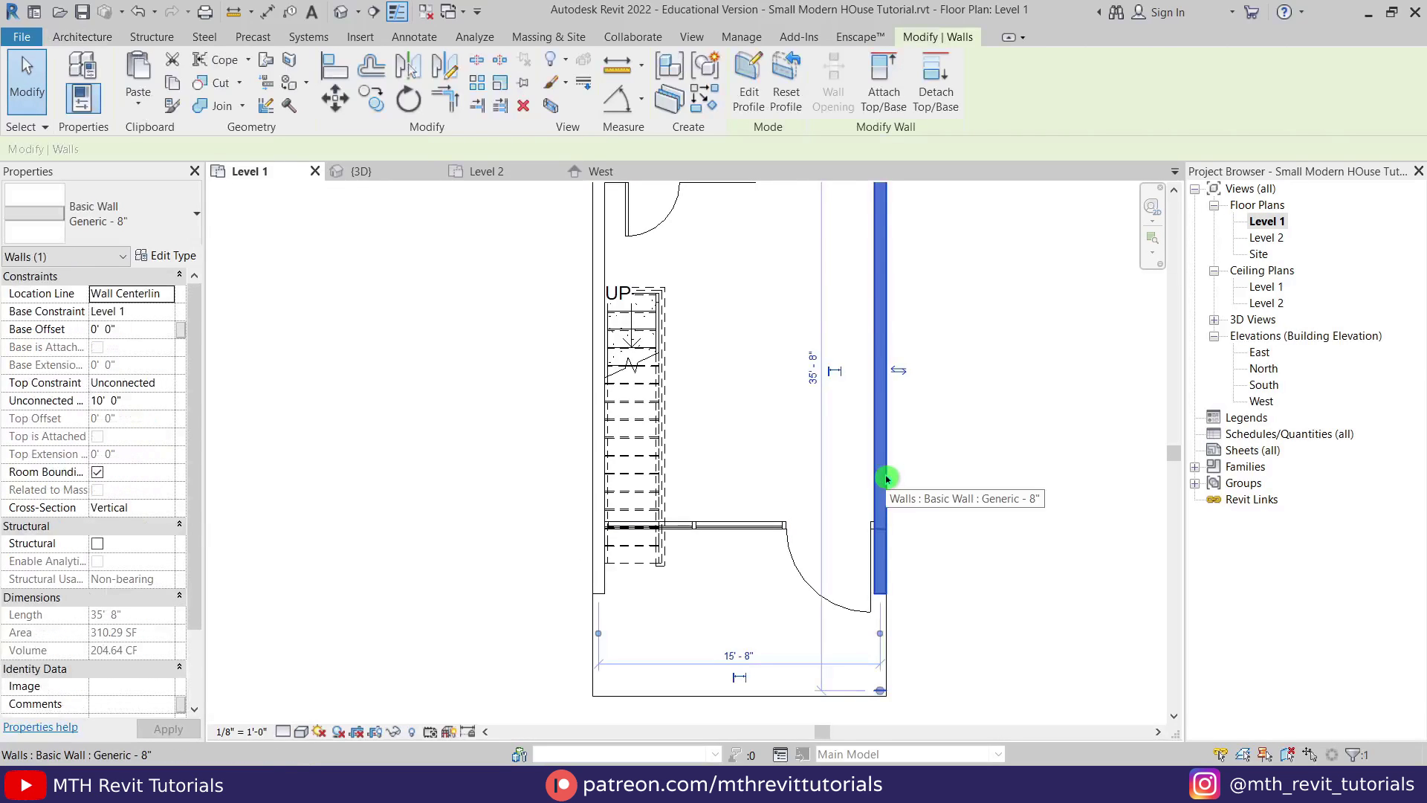
key(c)
key(s)
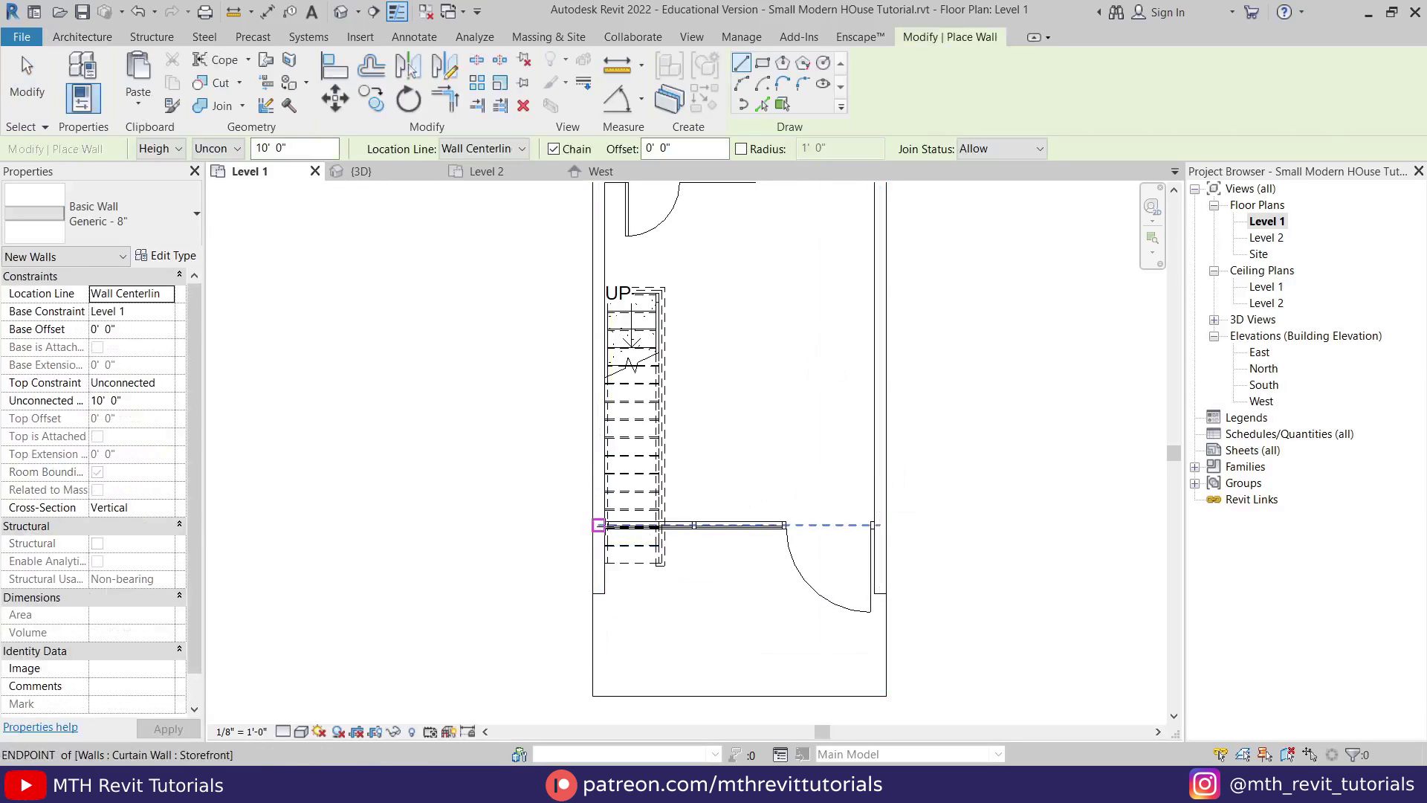
click(598, 525)
click(877, 524)
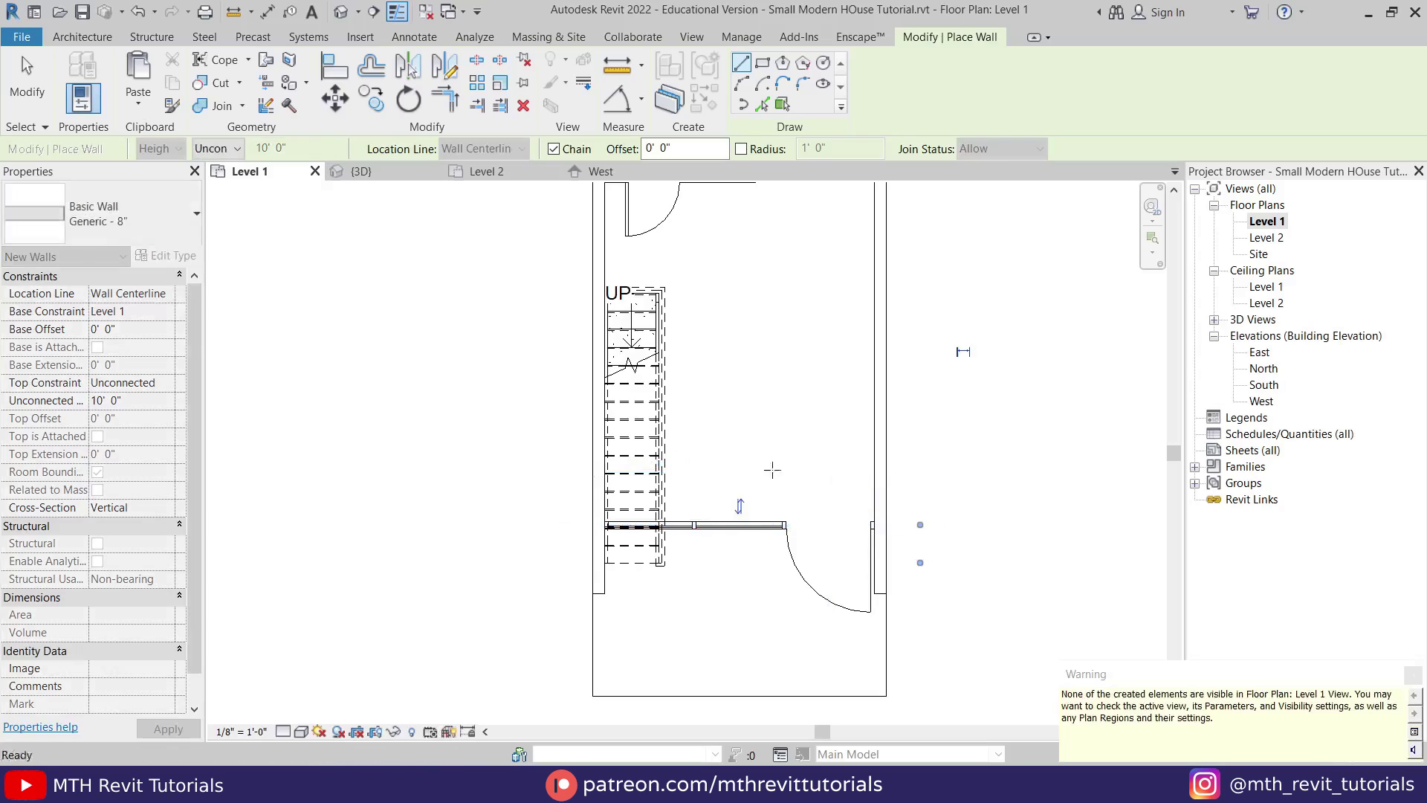
key(Escape)
key(Escape)
Shorten the new wall above the storefront to 12'-4" in the Level 2 plan, moving its end to the stair's open side
click(362, 171)
shift+middle_drag(741, 515, 860, 429)
shift+middle_drag(713, 455, 788, 617)
click(898, 462)
scroll(650, 327, up, 2)
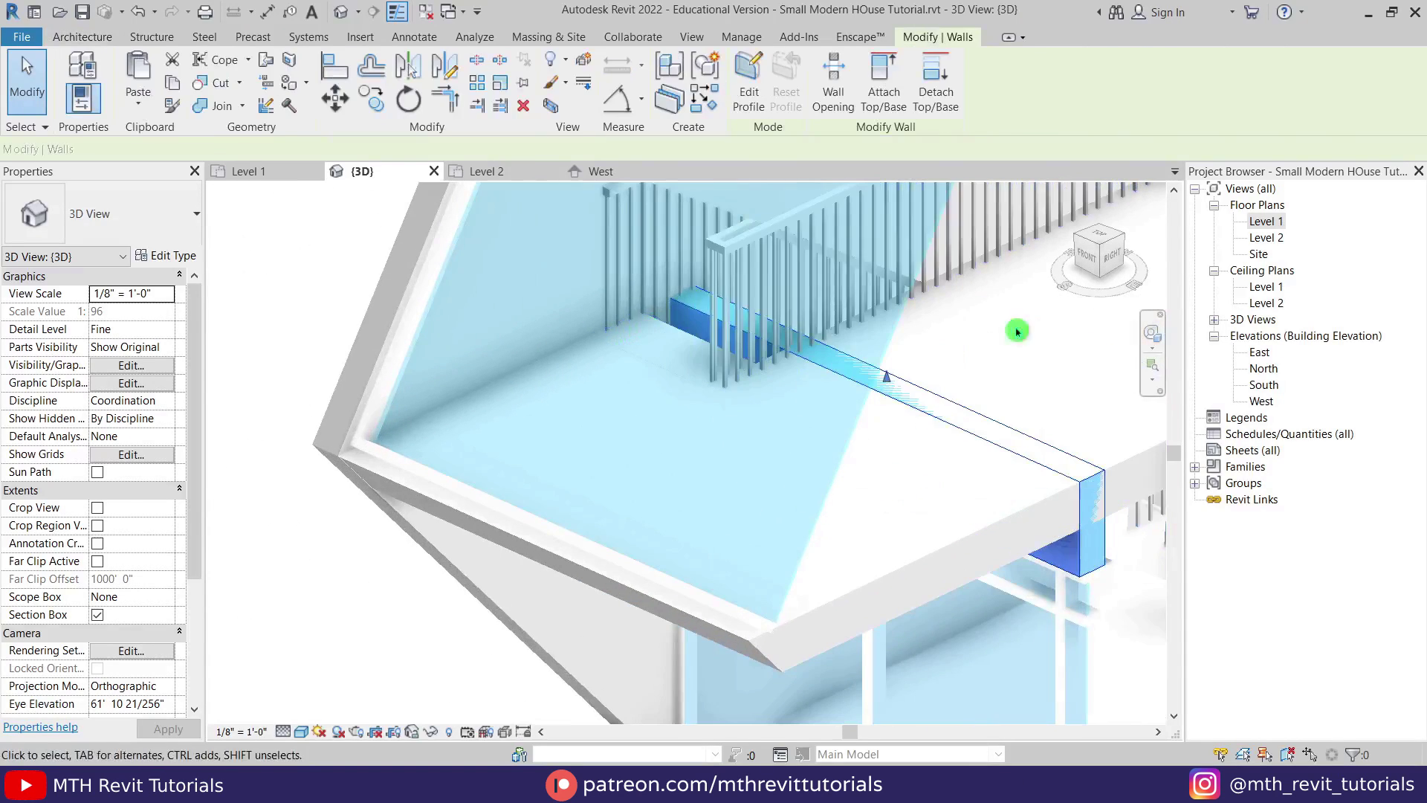
double_click(1266, 237)
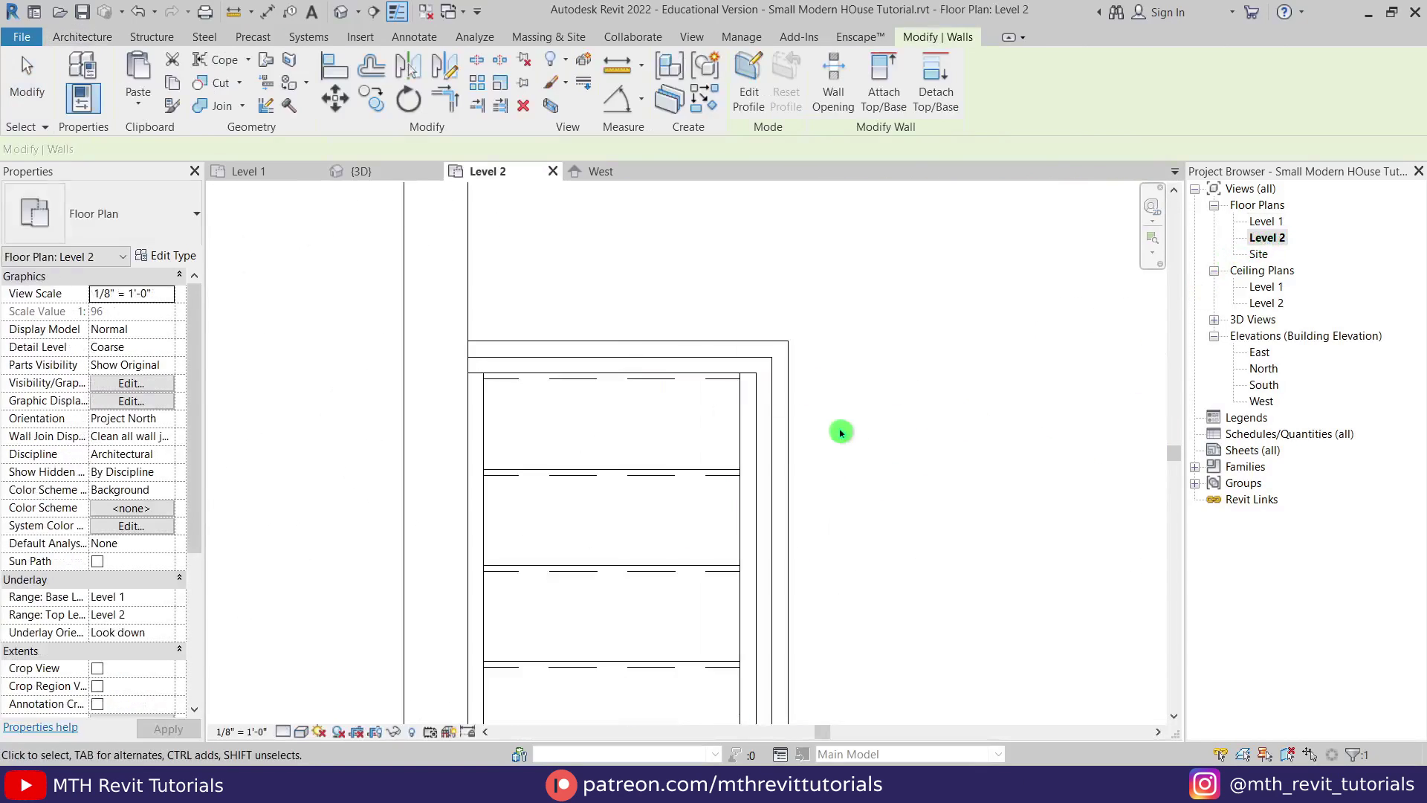
scroll(890, 410, down, 5)
middle_drag(843, 453, 850, 300)
scroll(823, 569, up, 3)
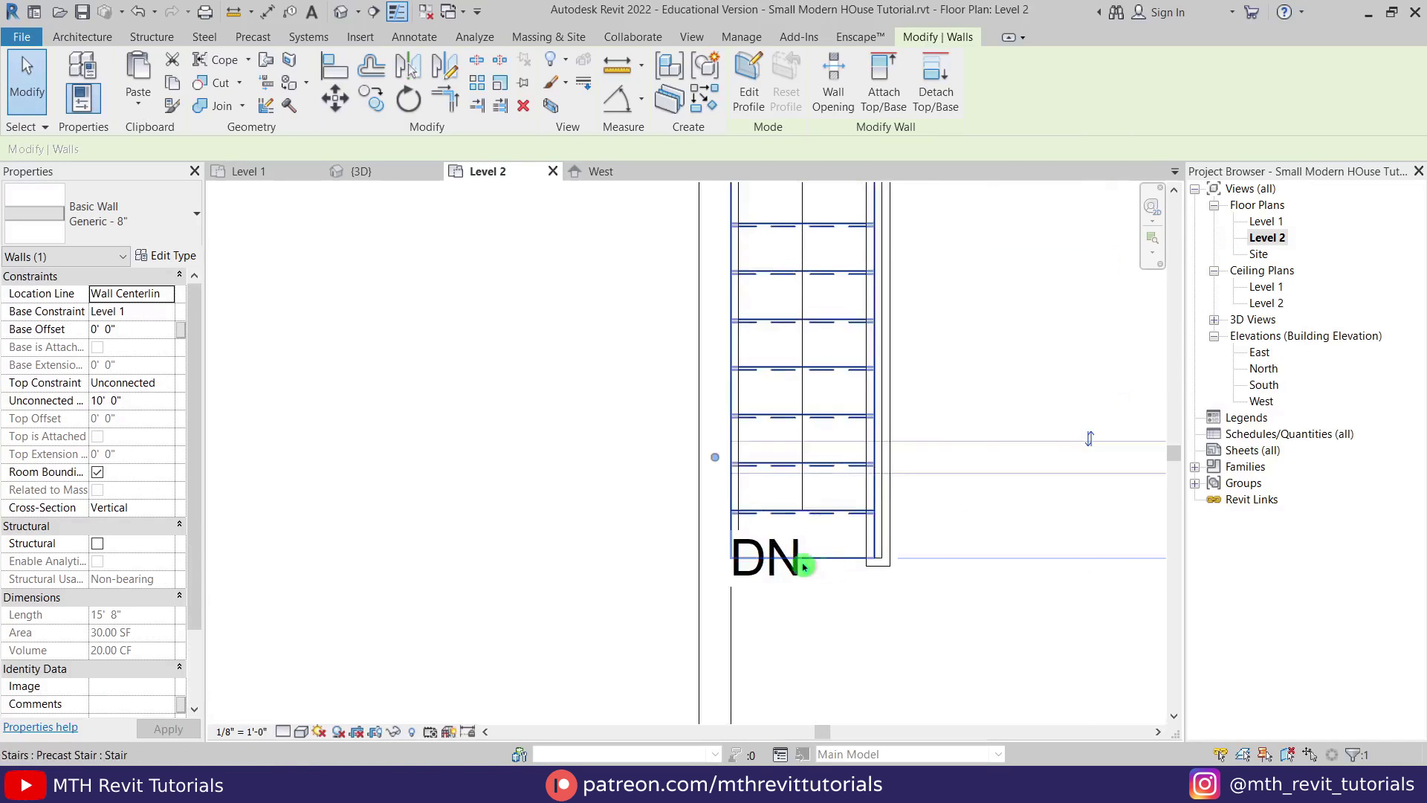
drag(714, 456, 882, 509)
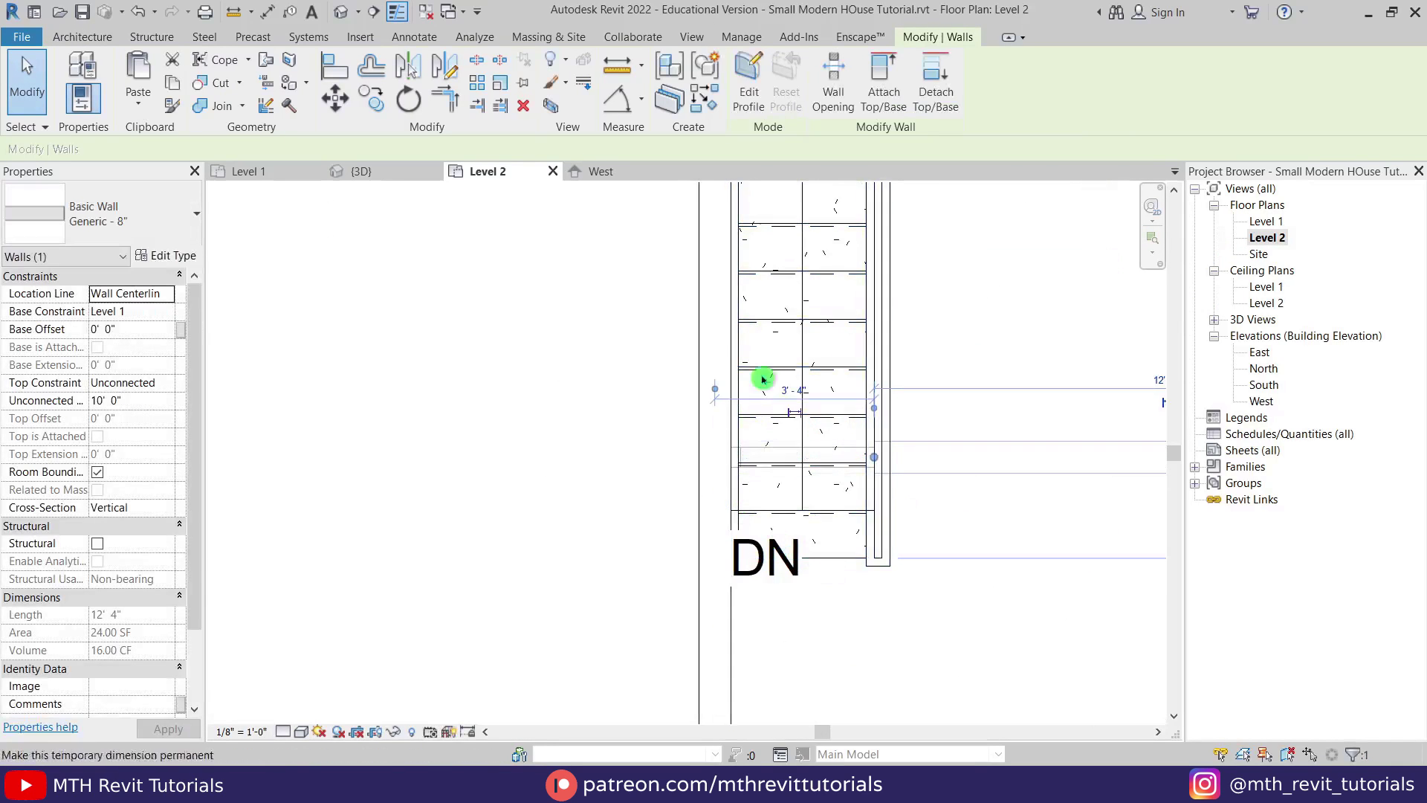
In the 3D view, attach the top of the shortened wall above the storefront to the upper floor slab
click(339, 12)
scroll(956, 483, down, 2)
scroll(957, 480, up, 2)
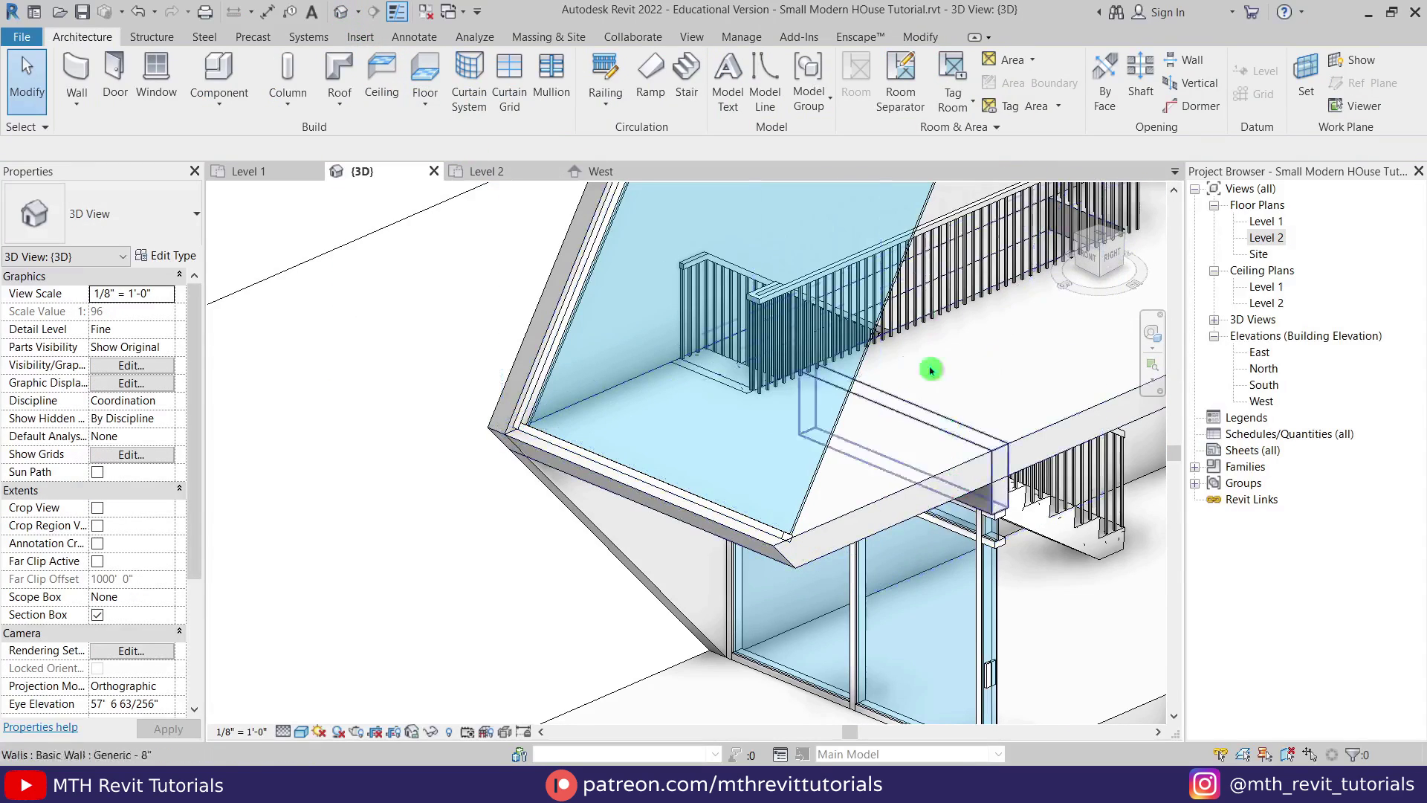
click(997, 502)
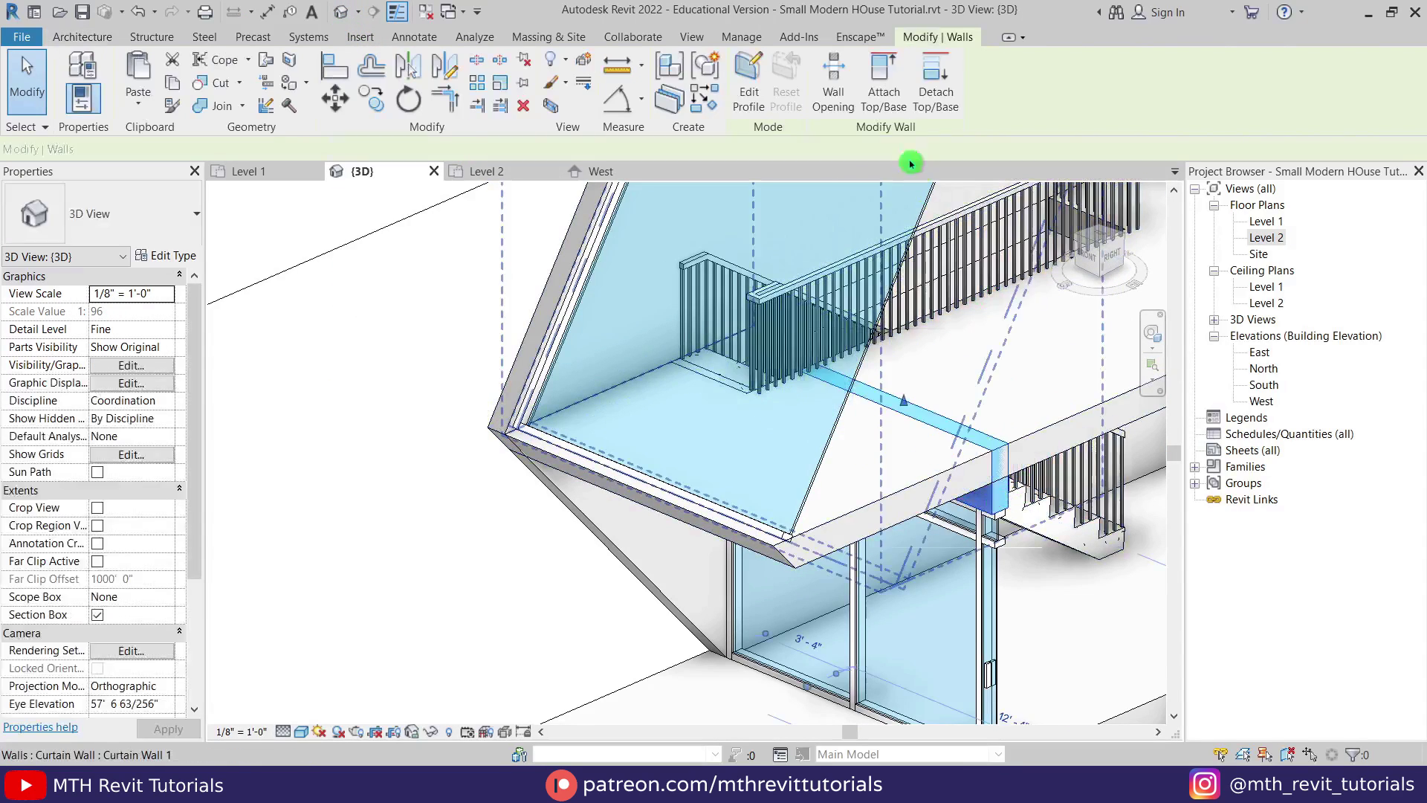
click(883, 82)
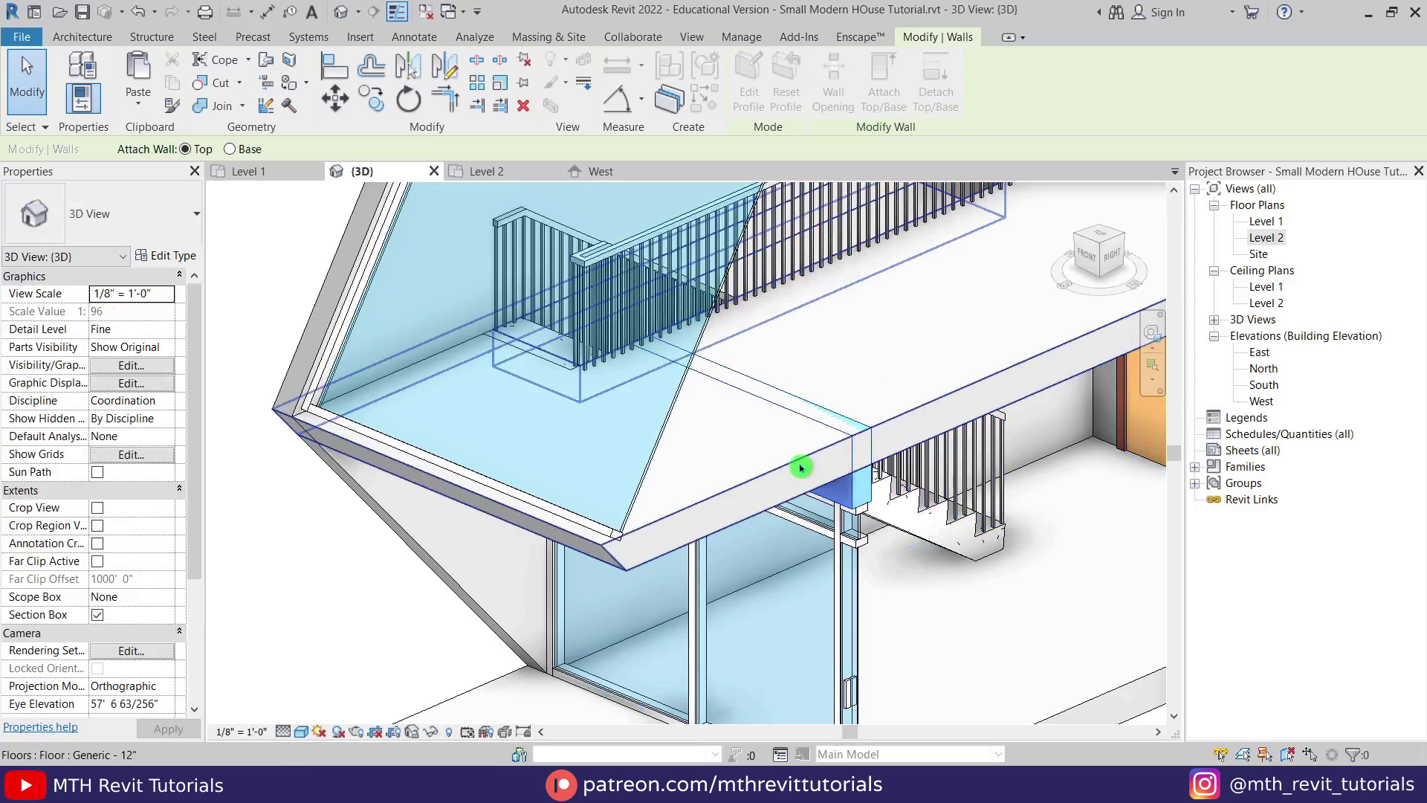
click(801, 467)
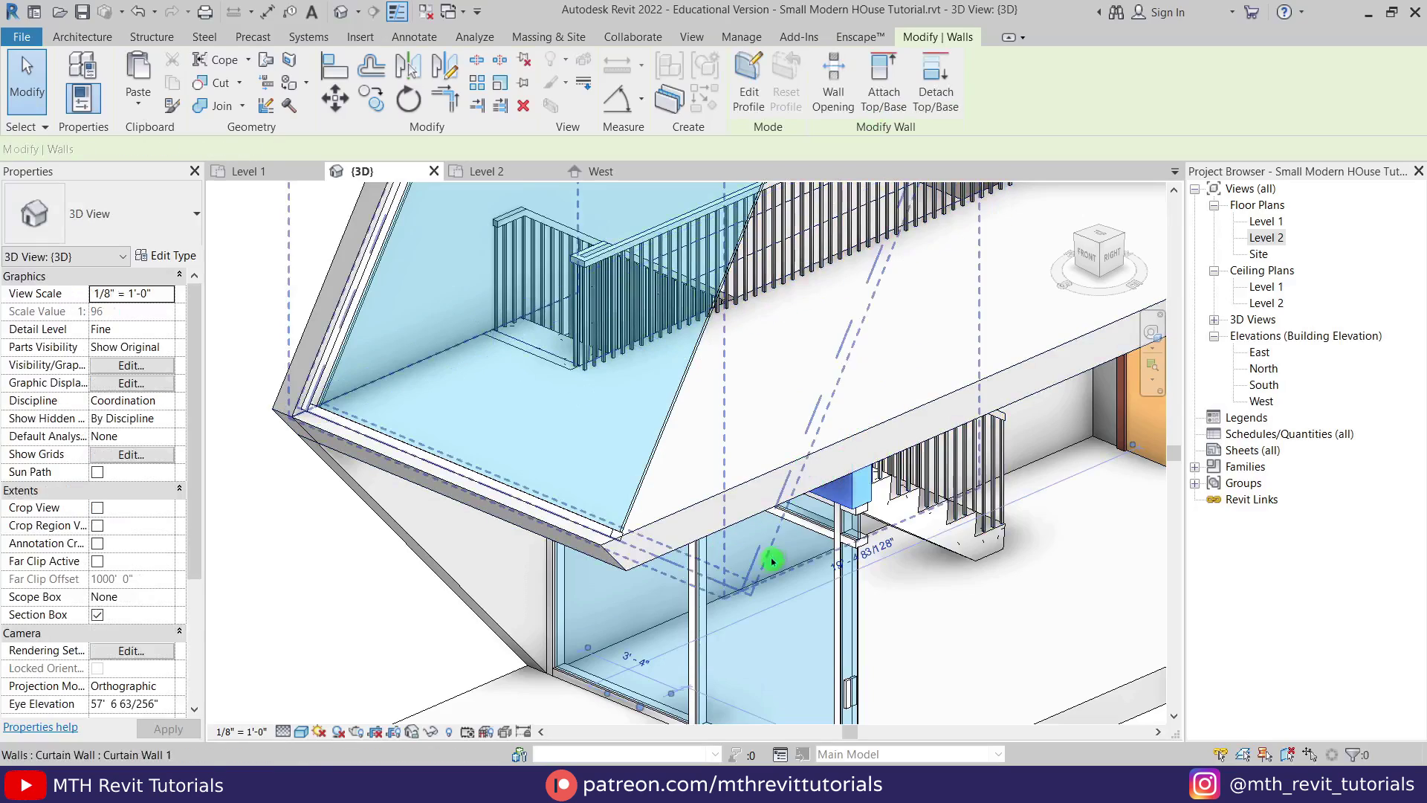
key(Escape)
Turn off the section box in the 3D view and look over the whole house
scroll(821, 435, down, 2)
shift+middle_drag(807, 561, 825, 722)
scroll(699, 537, down, 5)
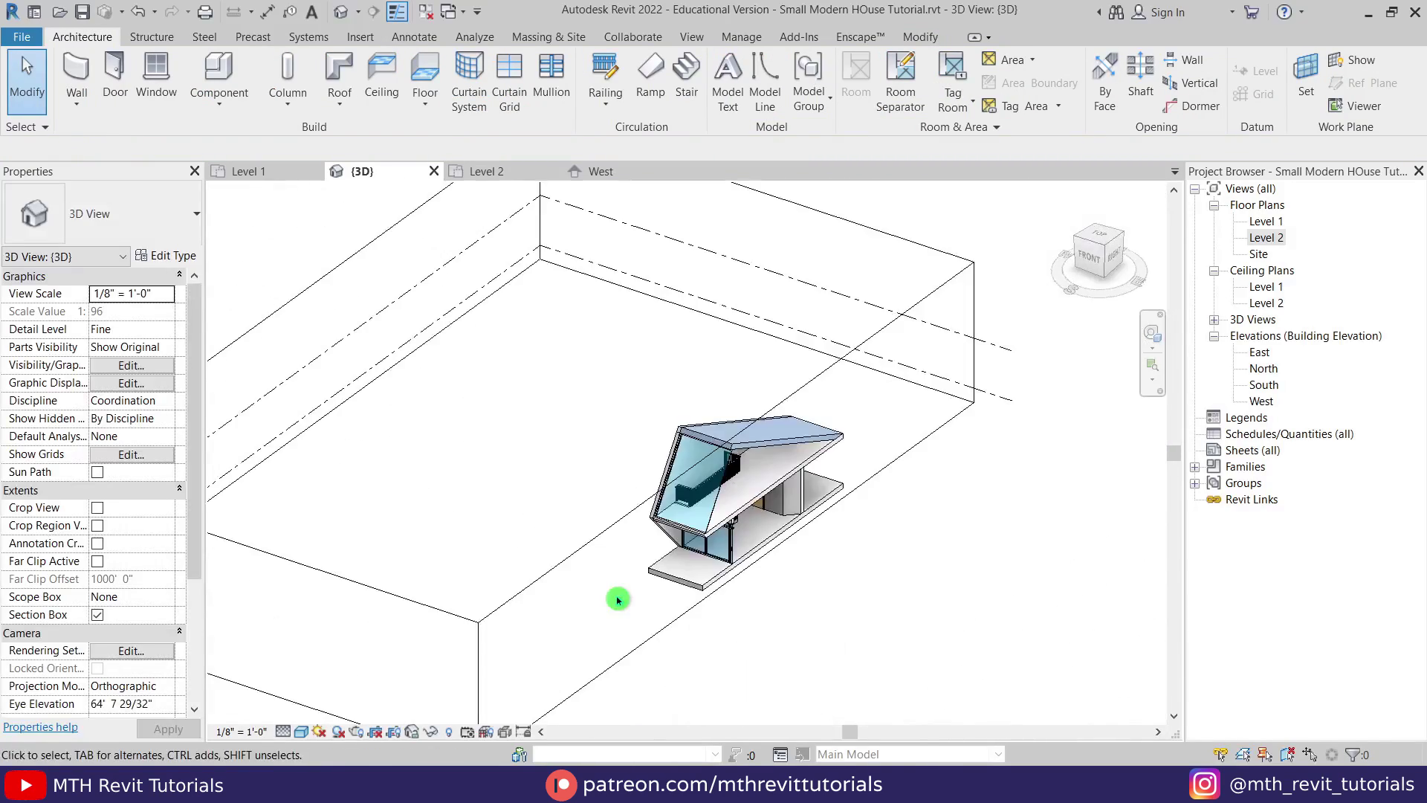
click(97, 616)
shift+middle_drag(599, 545, 852, 523)
scroll(767, 452, down, 2)
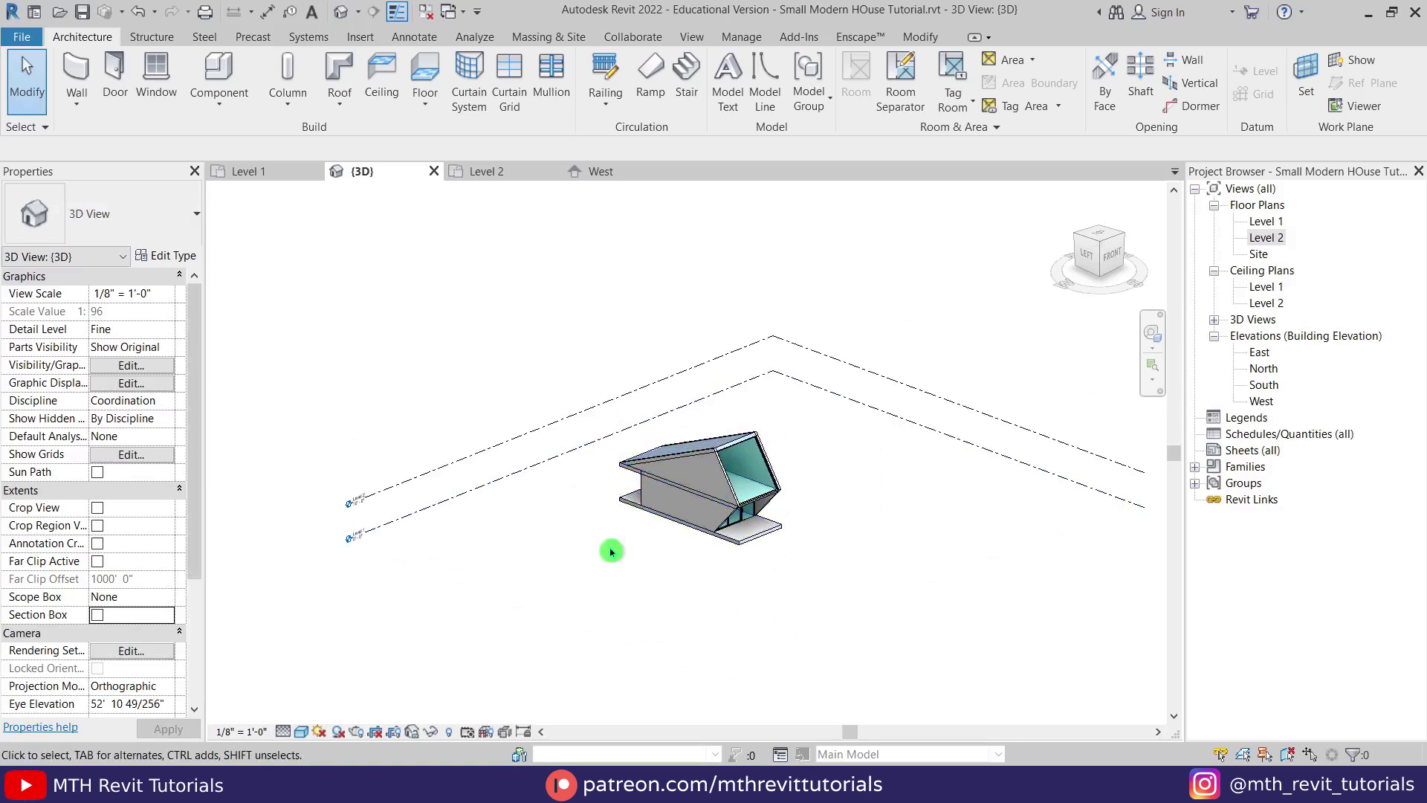
shift+middle_drag(678, 560, 879, 458)
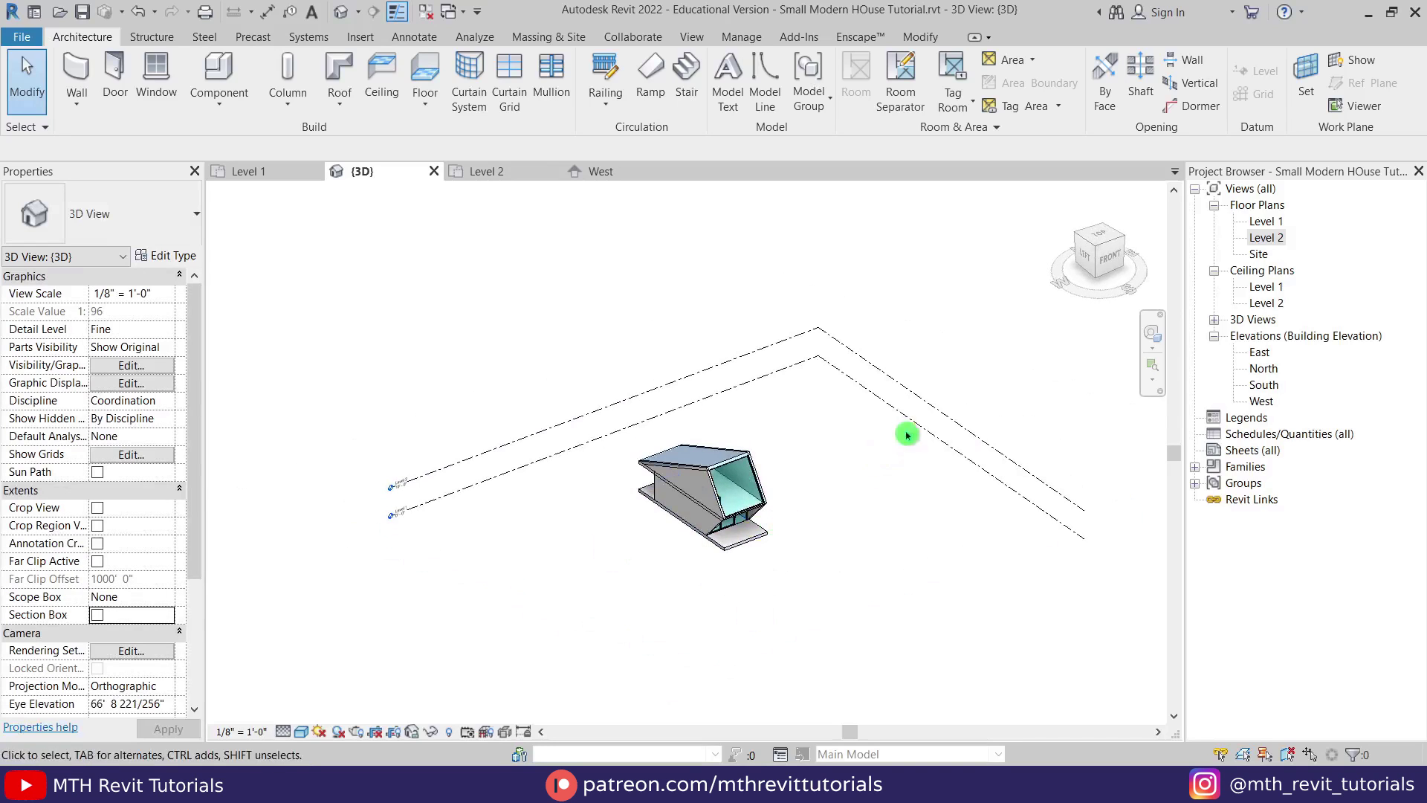
Start a toposurface in the Site plan and place -1' elevation points down one side of the site and in toward the house
double_click(1254, 255)
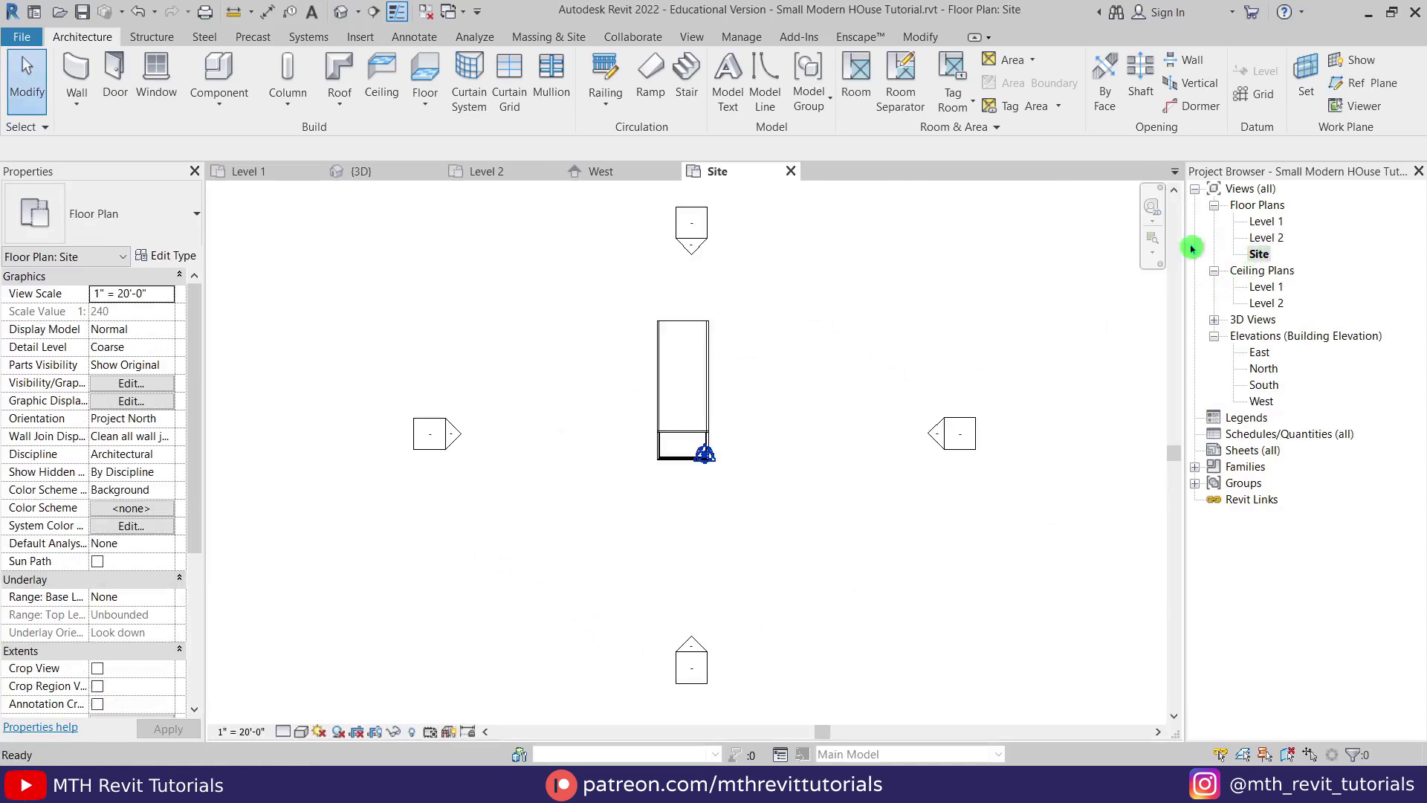
click(573, 39)
click(352, 103)
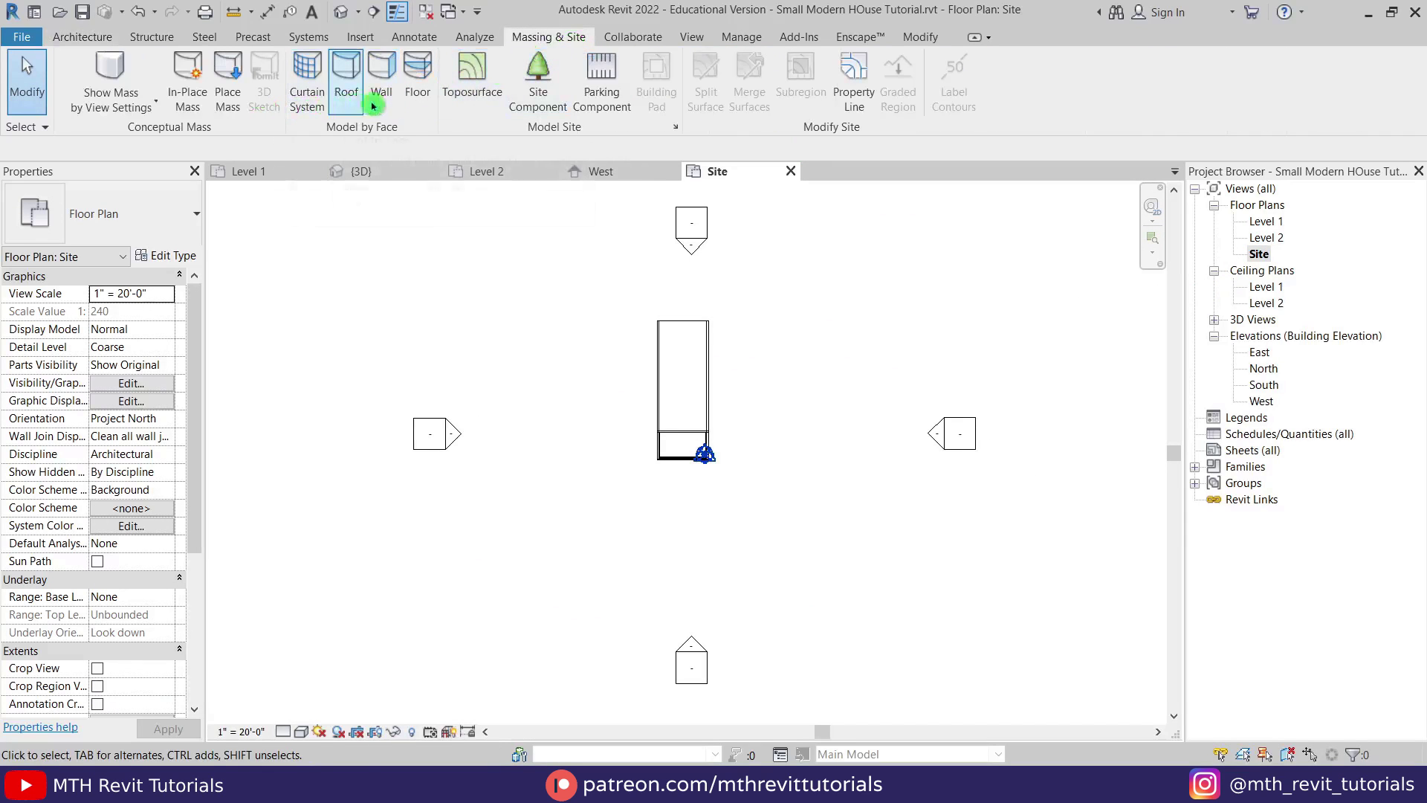
click(482, 108)
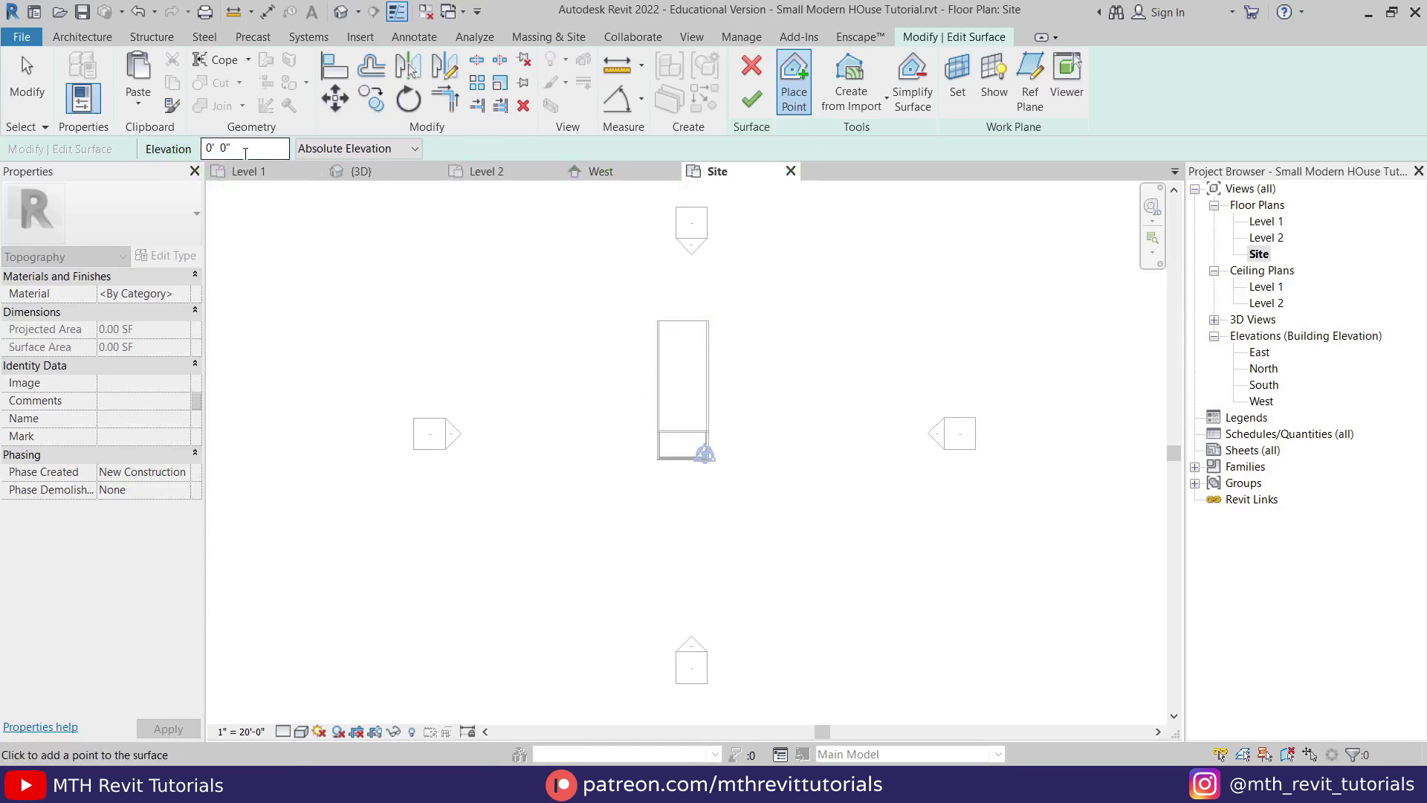
click(203, 149)
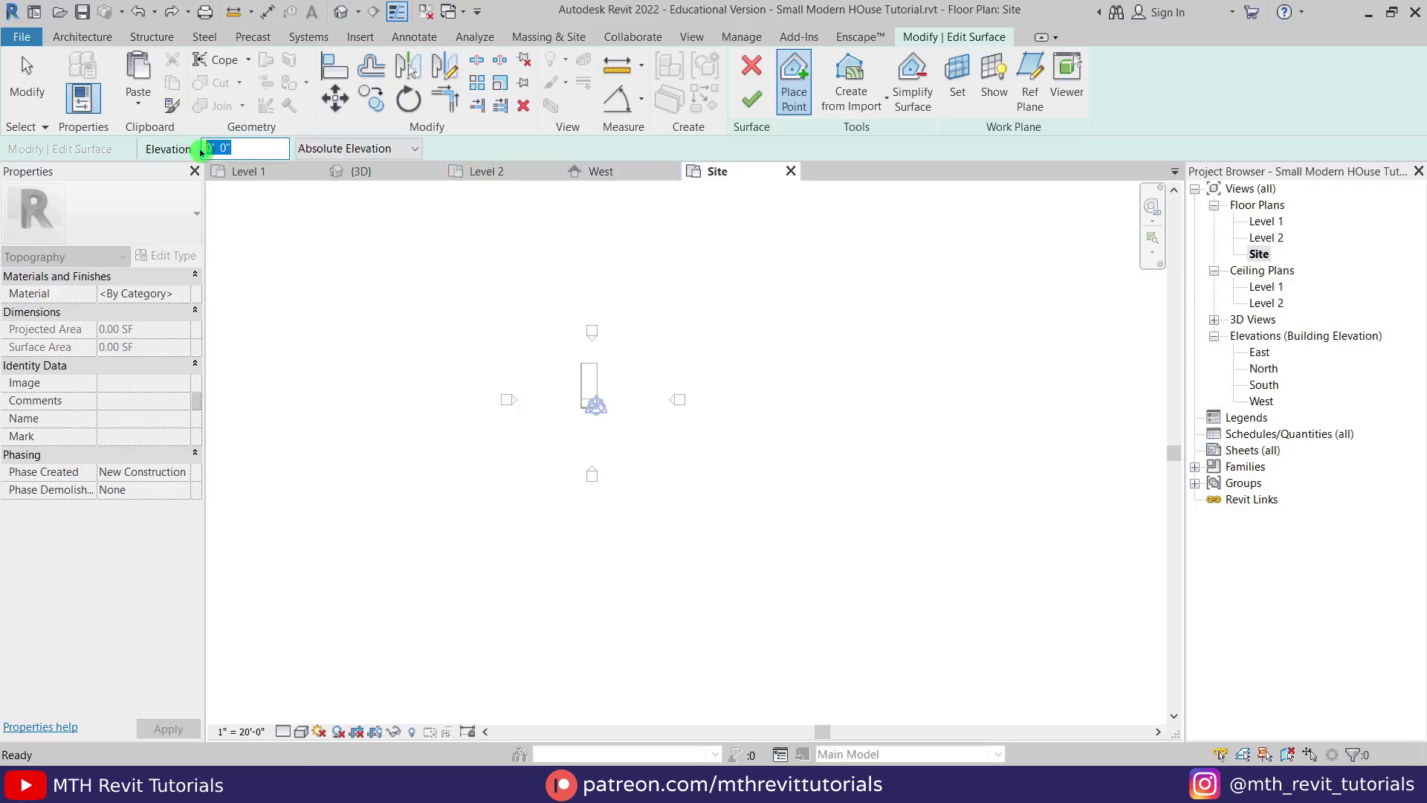
text(-1)
click(379, 315)
click(375, 354)
click(397, 369)
click(437, 379)
click(475, 389)
Place more -1' toposurface points across the site past the house and up the opposite side
scroll(548, 382, up, 3)
click(523, 398)
click(549, 397)
click(572, 396)
click(587, 395)
click(598, 395)
click(634, 396)
click(896, 325)
click(904, 288)
click(903, 265)
Set the toposurface elevation to -5' and place points along one side of the site and in toward the front of the house
click(211, 148)
drag(211, 148, 254, 149)
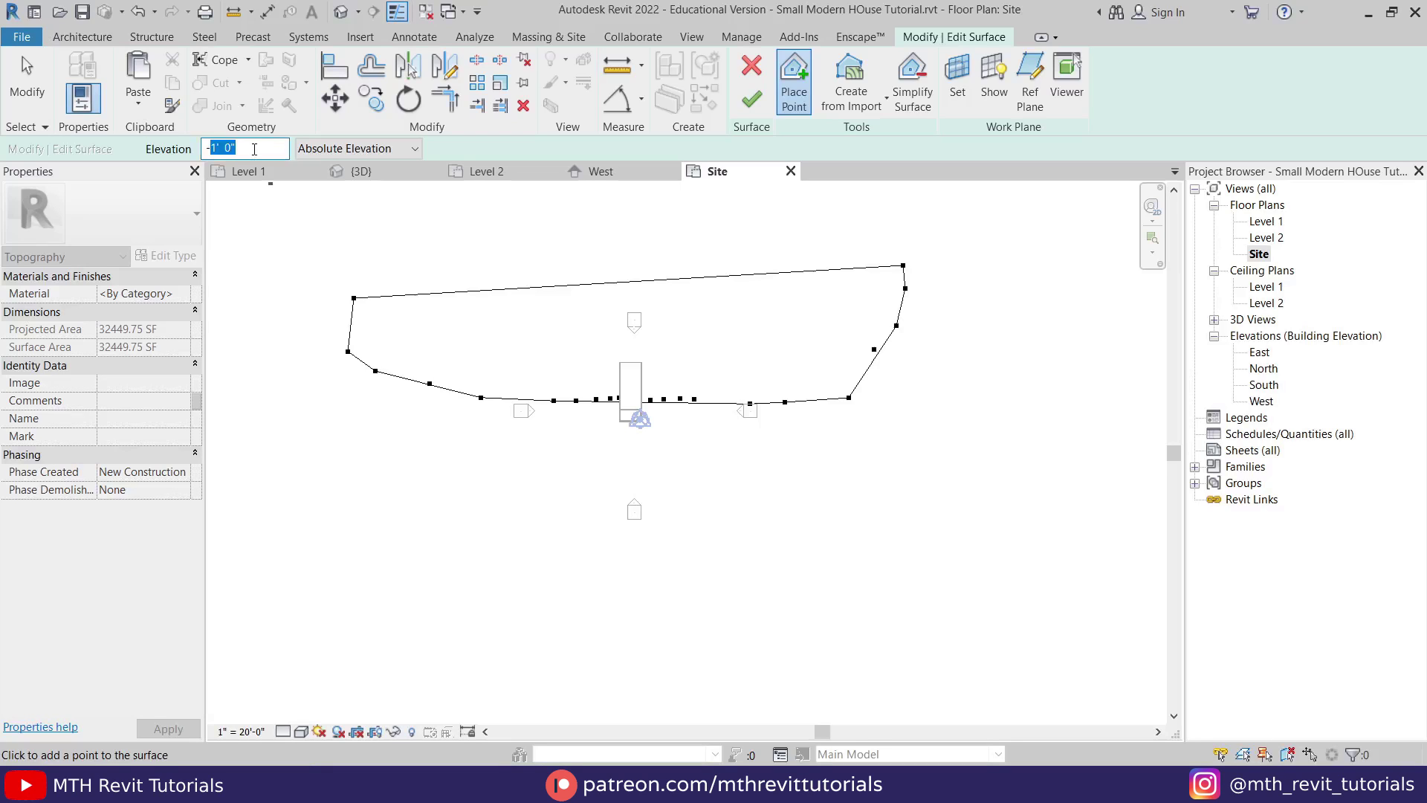
text(5)
click(923, 262)
scroll(915, 286, up, 5)
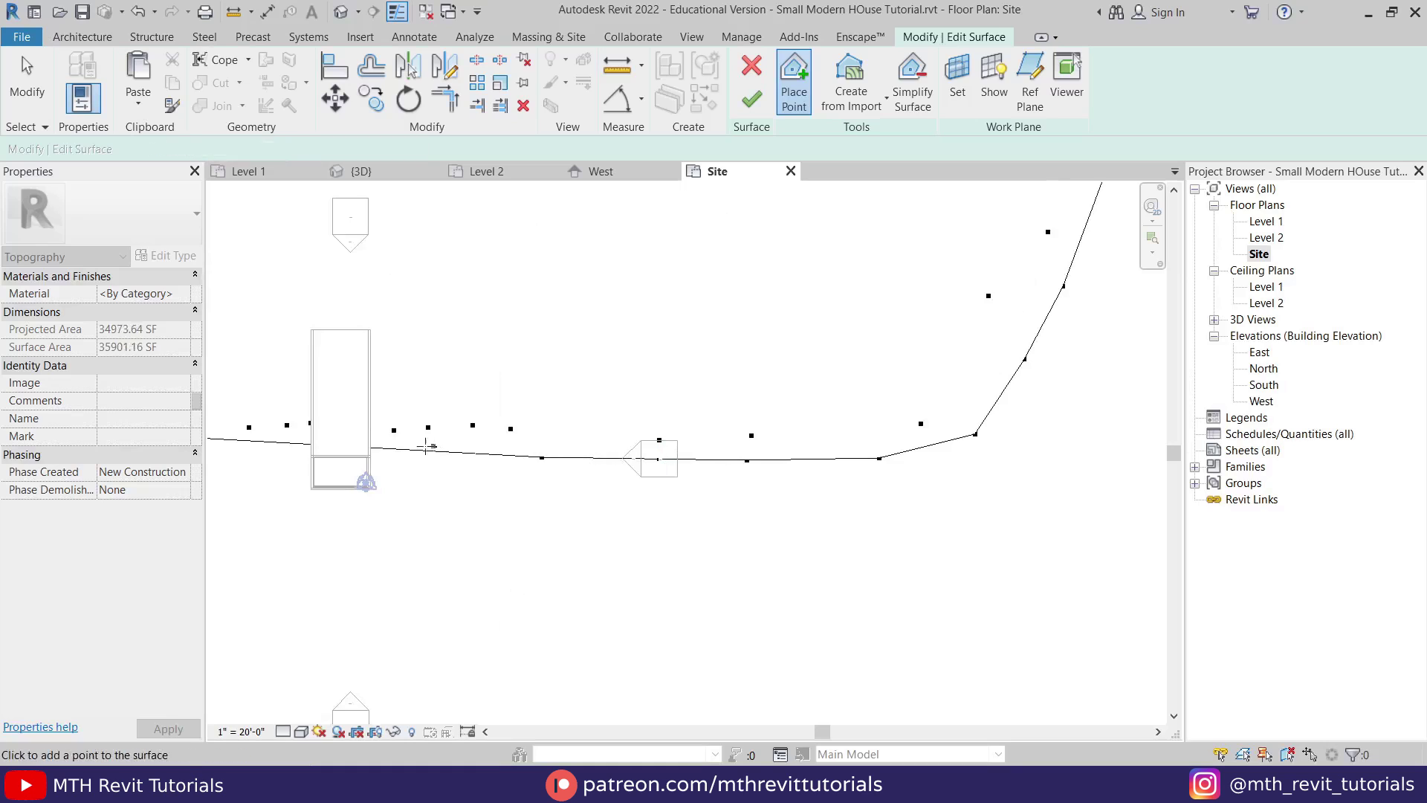
click(435, 446)
scroll(362, 447, up, 3)
middle_drag(363, 448, 627, 401)
click(711, 408)
click(671, 412)
Continue the row of -5' toposurface points past the front of the house to the opposite side of the site
click(492, 421)
click(451, 418)
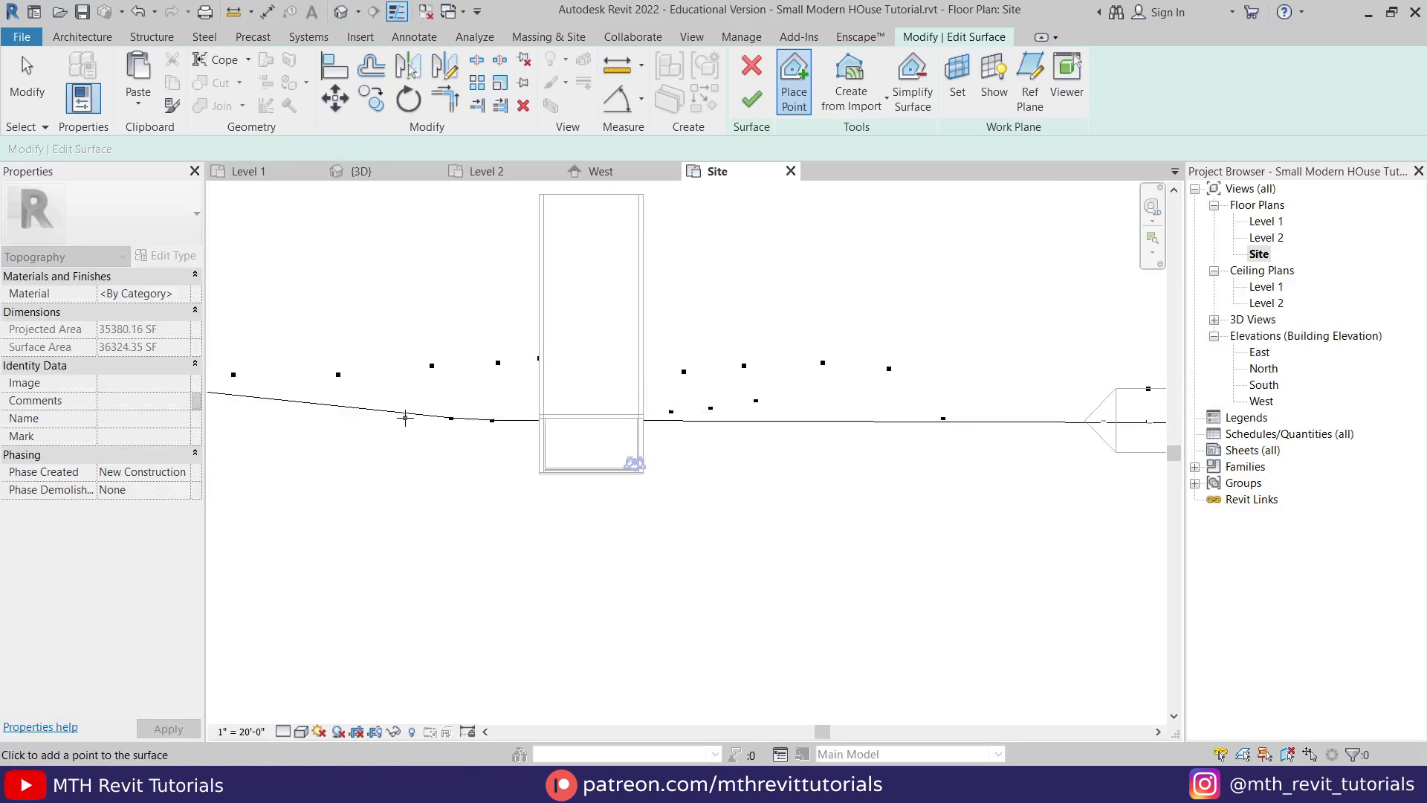
click(405, 417)
click(351, 418)
middle_drag(219, 416, 494, 414)
scroll(493, 414, down, 2)
click(497, 415)
click(449, 416)
click(354, 409)
click(238, 398)
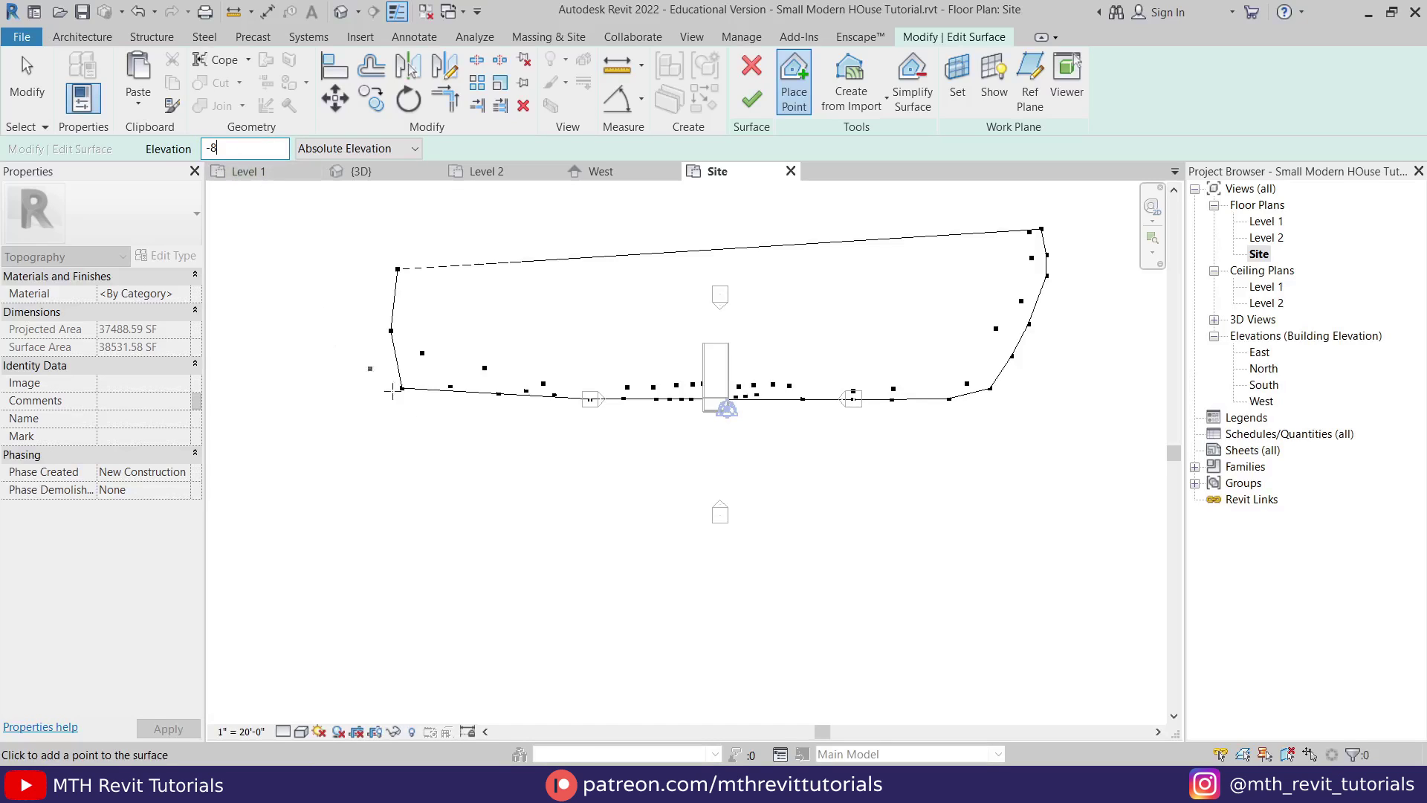
Set the elevation to -8' and place toposurface points from the site's west edge up to the front of the house
scroll(412, 405, up, 2)
click(369, 363)
click(426, 405)
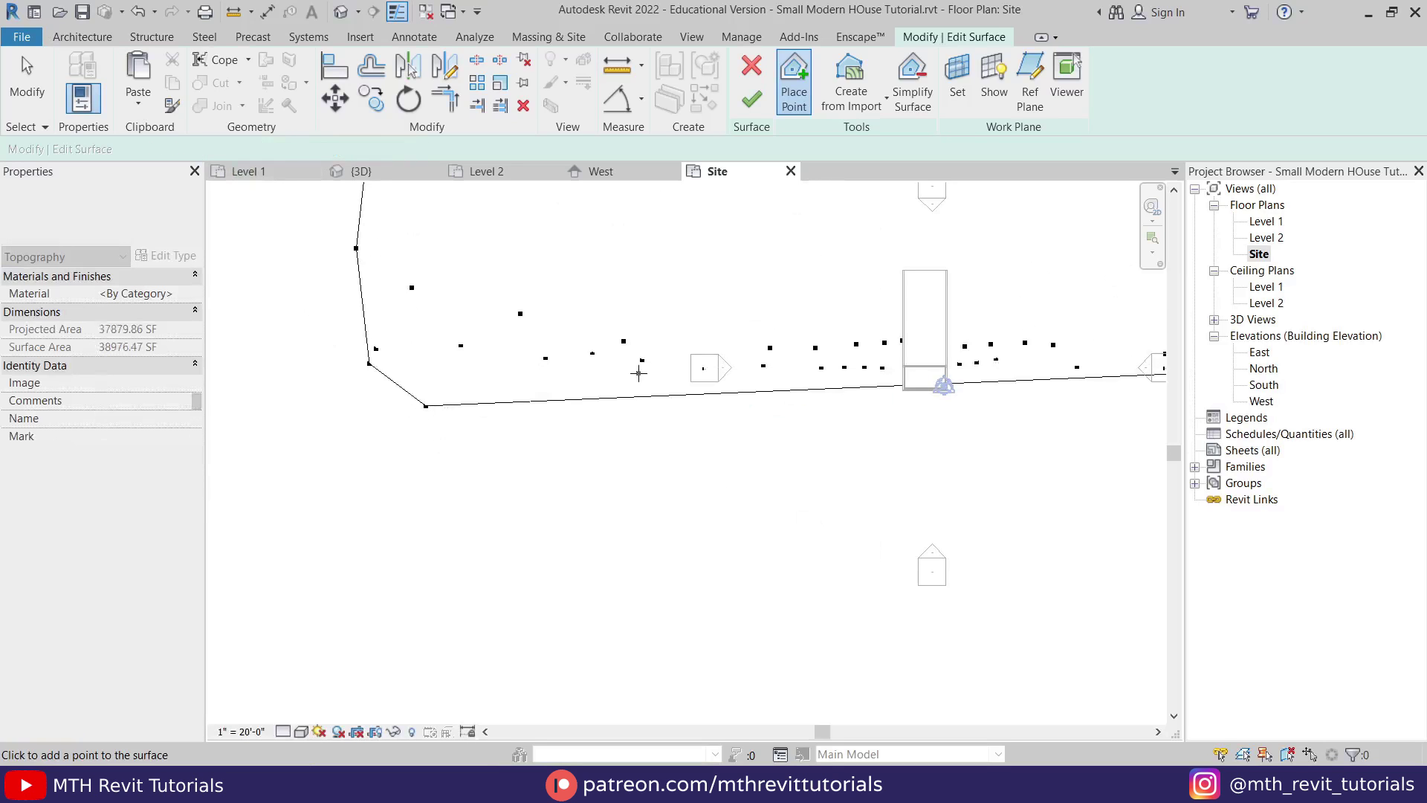
click(647, 386)
scroll(789, 375, up, 1)
scroll(789, 374, up, 2)
click(899, 386)
scroll(920, 389, up, 2)
click(957, 382)
click(989, 379)
Continue the -8' toposurface points from the front of the house across to the site's east side
middle_drag(1128, 375, 882, 377)
click(955, 379)
middle_drag(1054, 402, 783, 404)
scroll(778, 388, down, 4)
click(833, 403)
click(952, 402)
click(1037, 402)
click(1140, 396)
click(1163, 411)
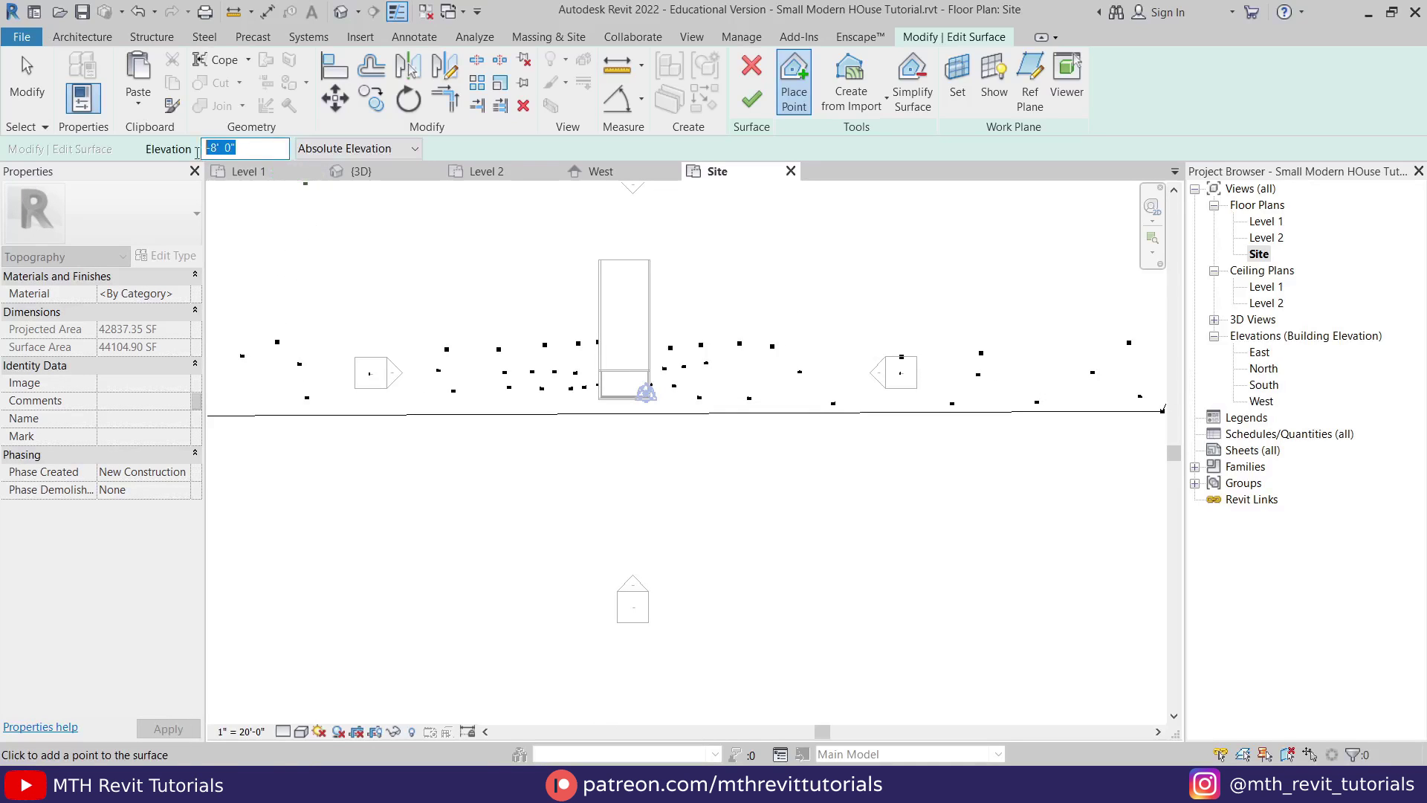
Set the elevation to -10' and place a row of toposurface points across the site well in front of the house
scroll(570, 339, down, 3)
click(909, 395)
click(904, 449)
click(873, 461)
click(787, 470)
click(690, 489)
click(473, 495)
click(404, 508)
click(352, 505)
click(311, 500)
Place a second, outer row of -10' toposurface points to extend the front boundary of the site
middle_drag(259, 495, 403, 472)
click(380, 445)
click(365, 511)
click(494, 529)
click(688, 527)
click(922, 527)
click(1055, 529)
click(1145, 508)
Check the terrain around the house in the 3D view and finish the toposurface
middle_drag(1083, 480, 962, 581)
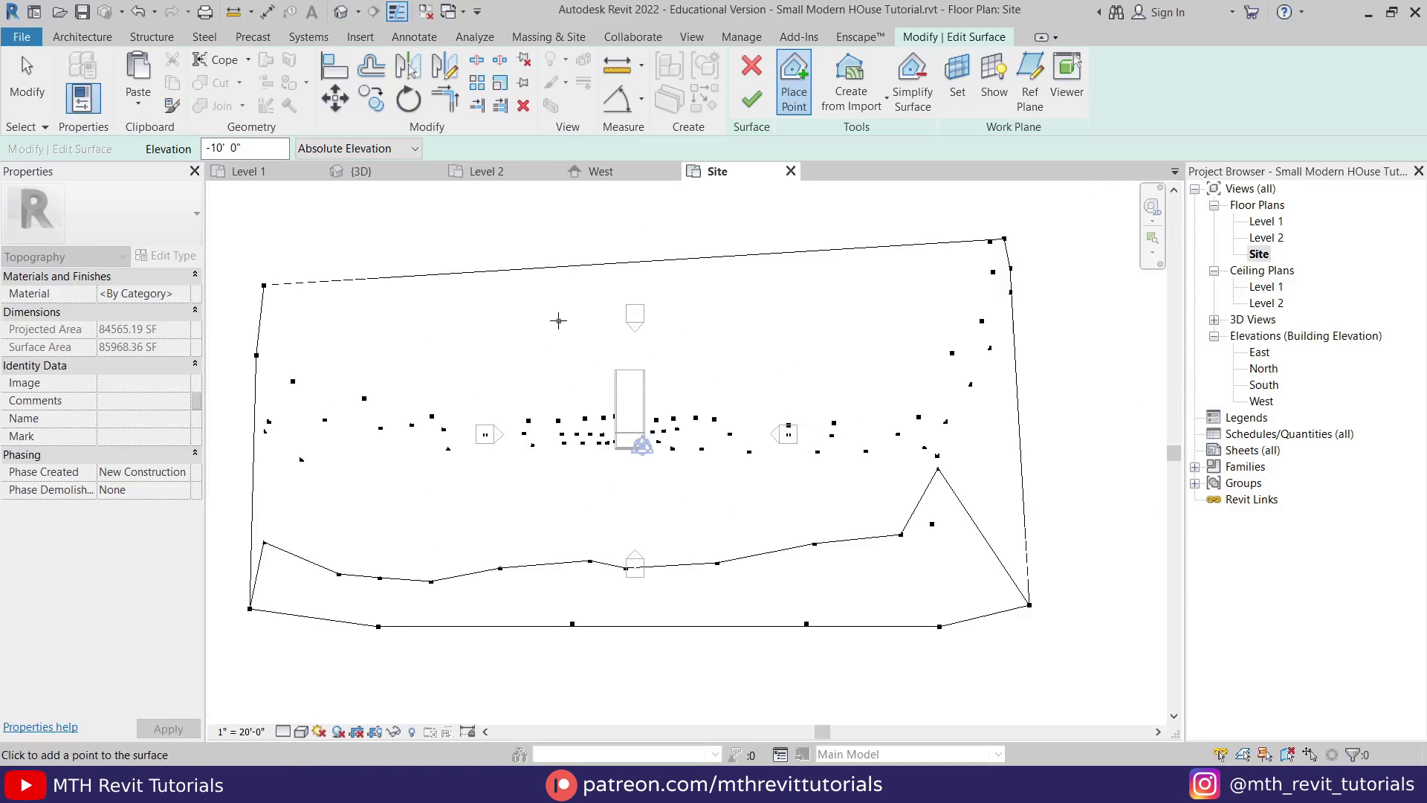
click(375, 173)
shift+middle_drag(668, 466, 768, 334)
scroll(619, 511, up, 2)
shift+middle_drag(620, 511, 799, 416)
scroll(733, 198, down, 2)
scroll(737, 394, down, 1)
scroll(738, 394, up, 2)
scroll(678, 608, up, 2)
scroll(765, 517, down, 3)
click(776, 99)
scroll(764, 431, up, 2)
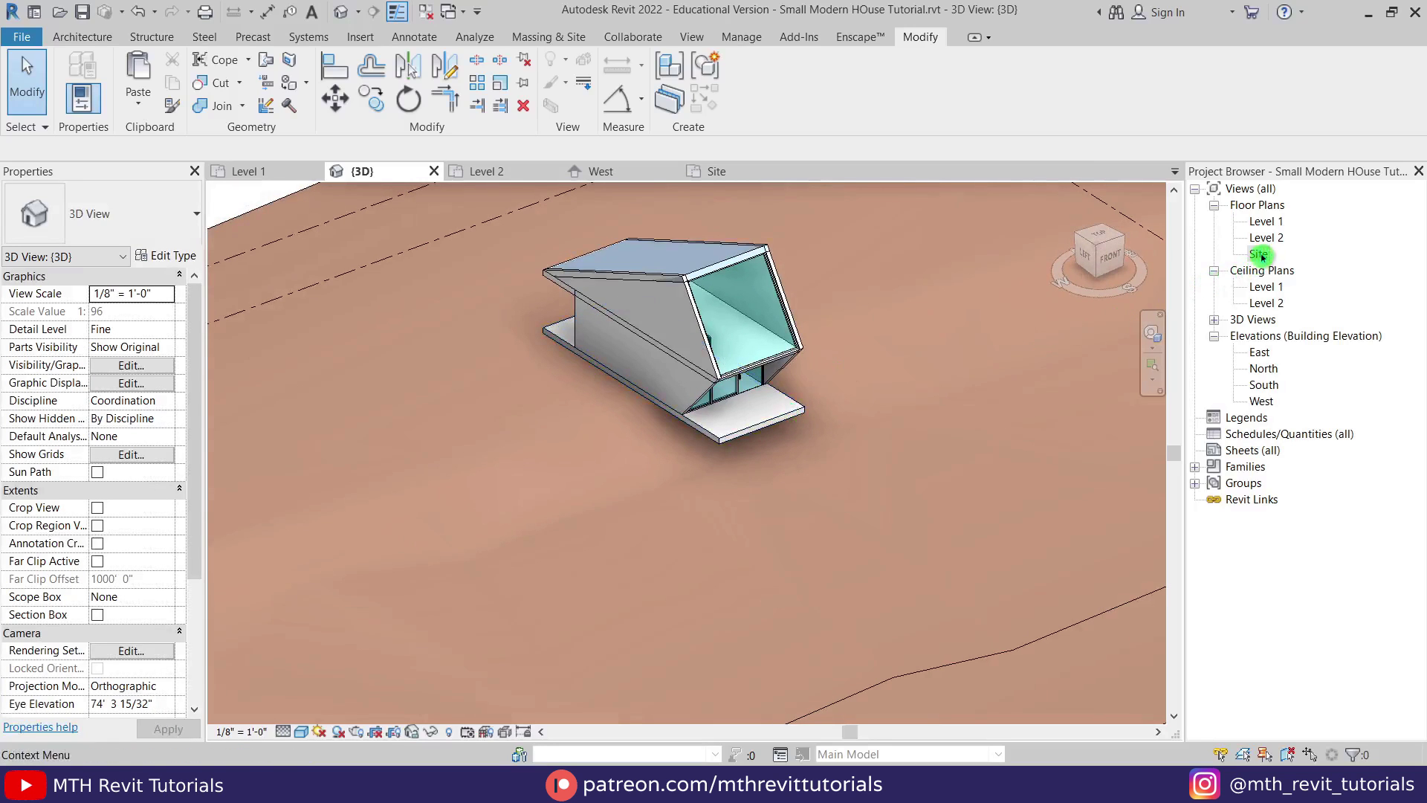
In the Level 1 plan, start an architectural column and create a 6" X 6" rectangular column type with 6" depth and width
double_click(1265, 223)
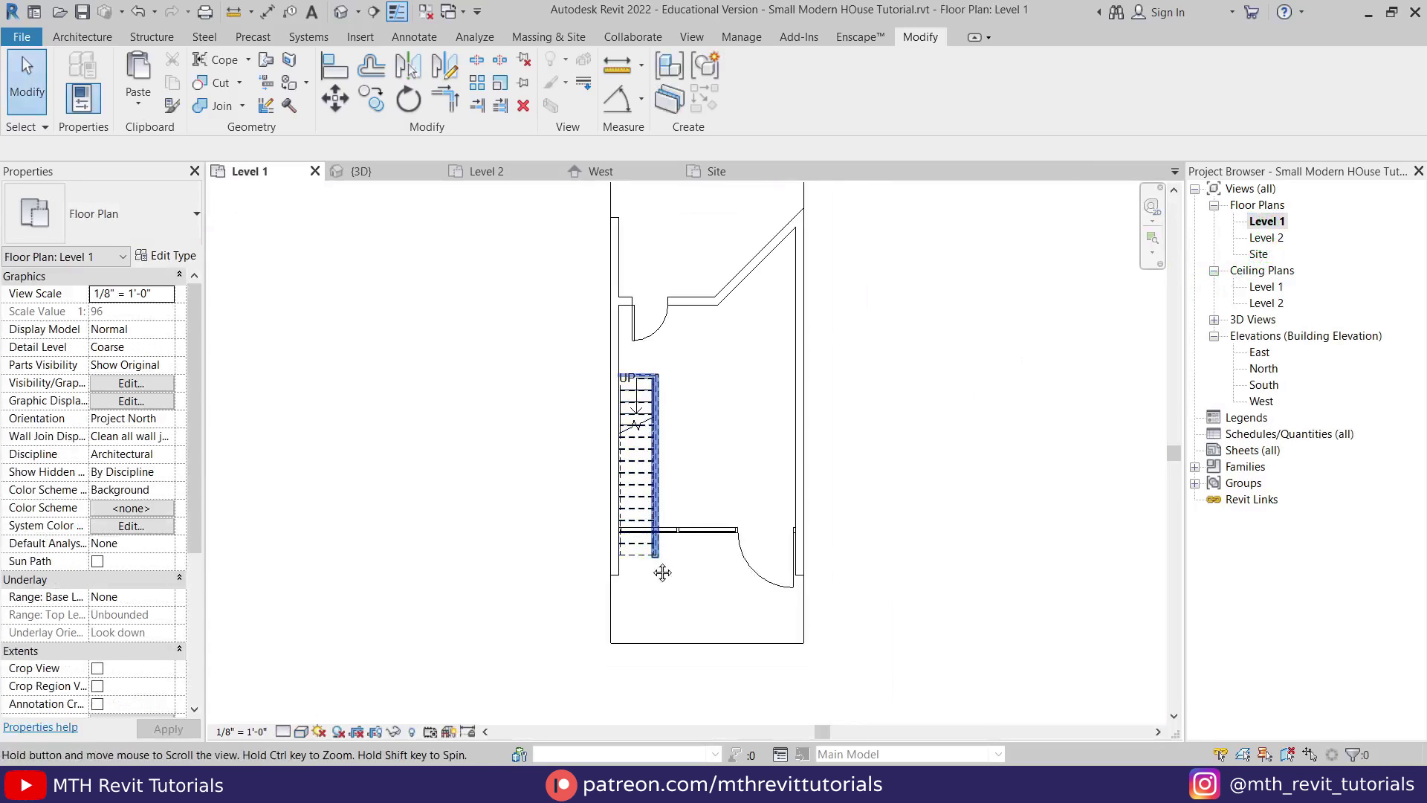
middle_drag(659, 568, 693, 529)
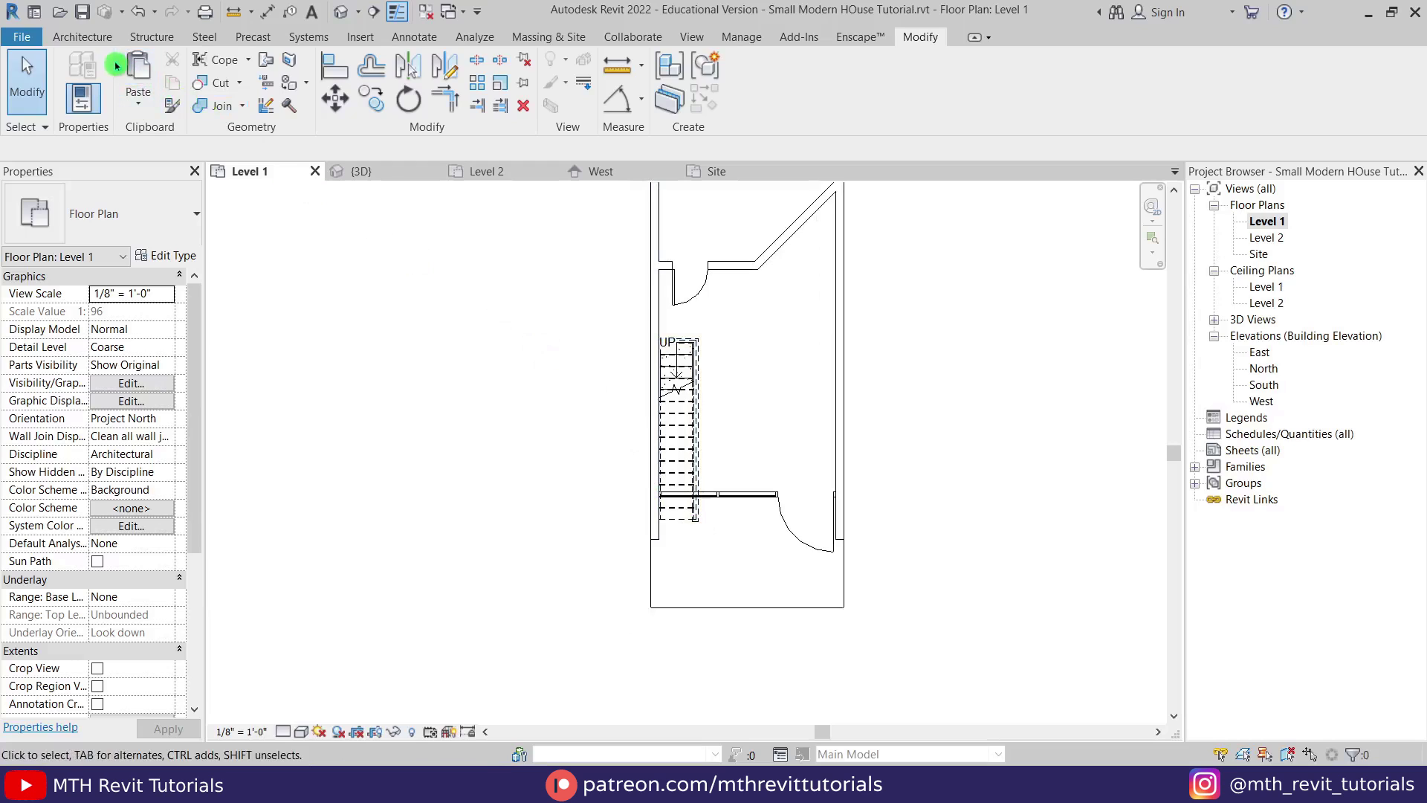
click(84, 37)
click(295, 108)
click(372, 185)
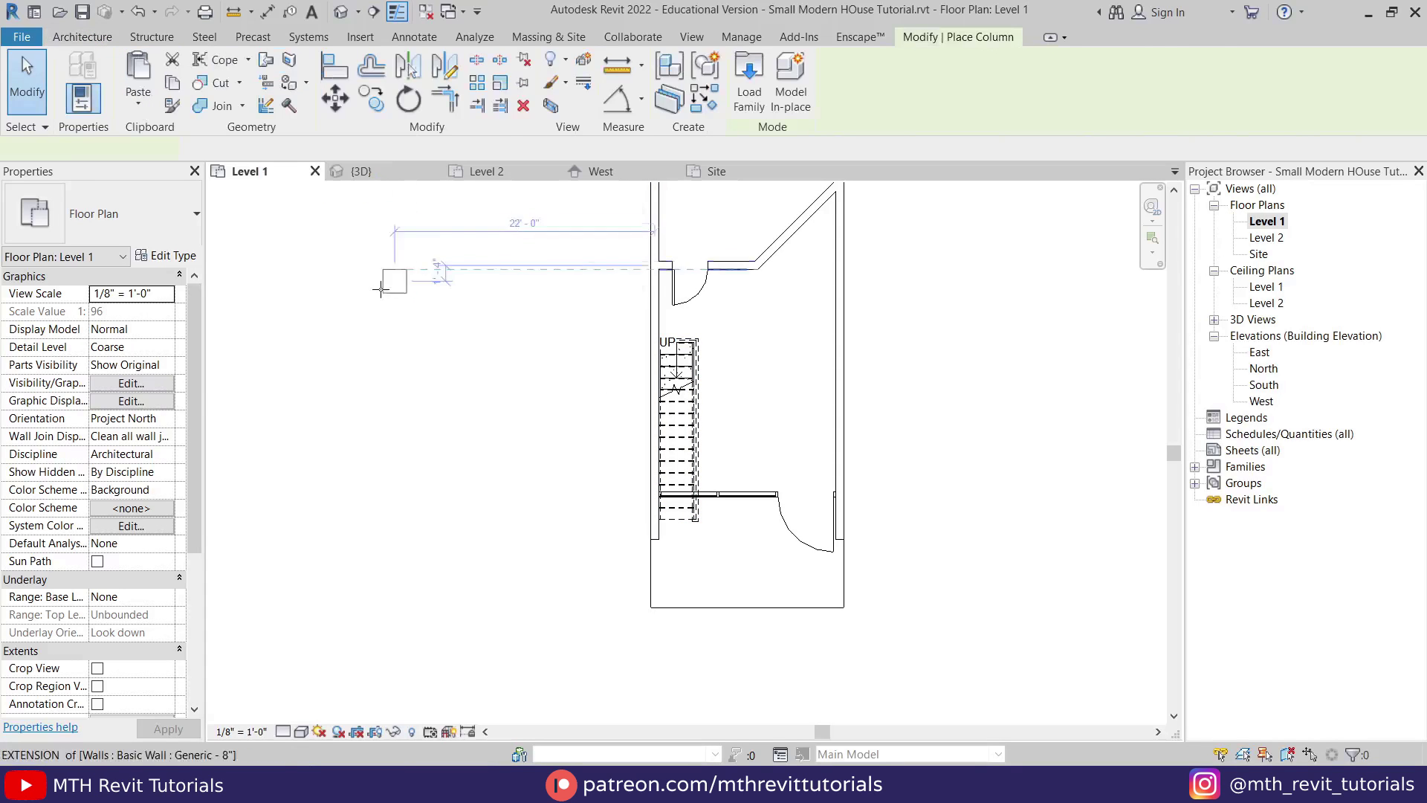
click(167, 257)
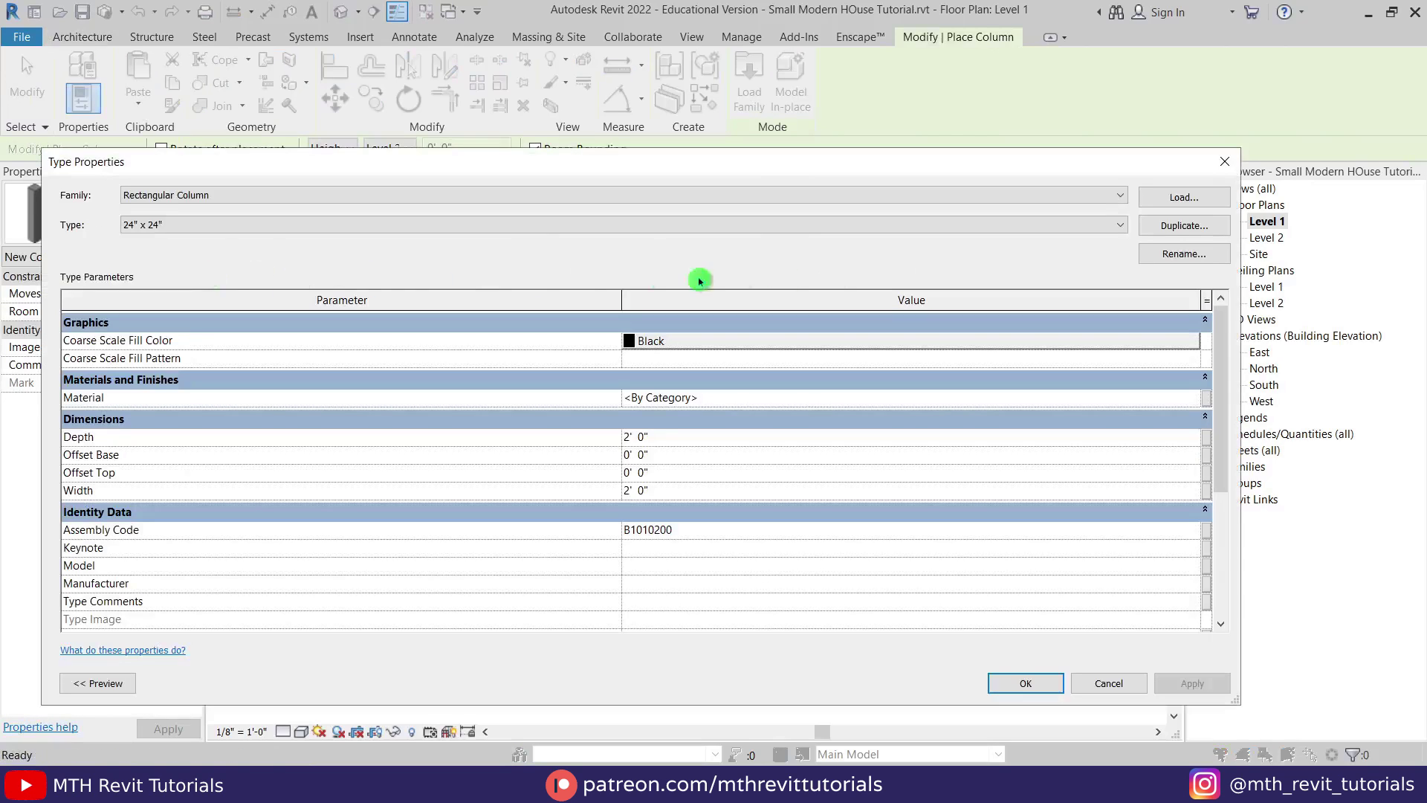
click(1168, 226)
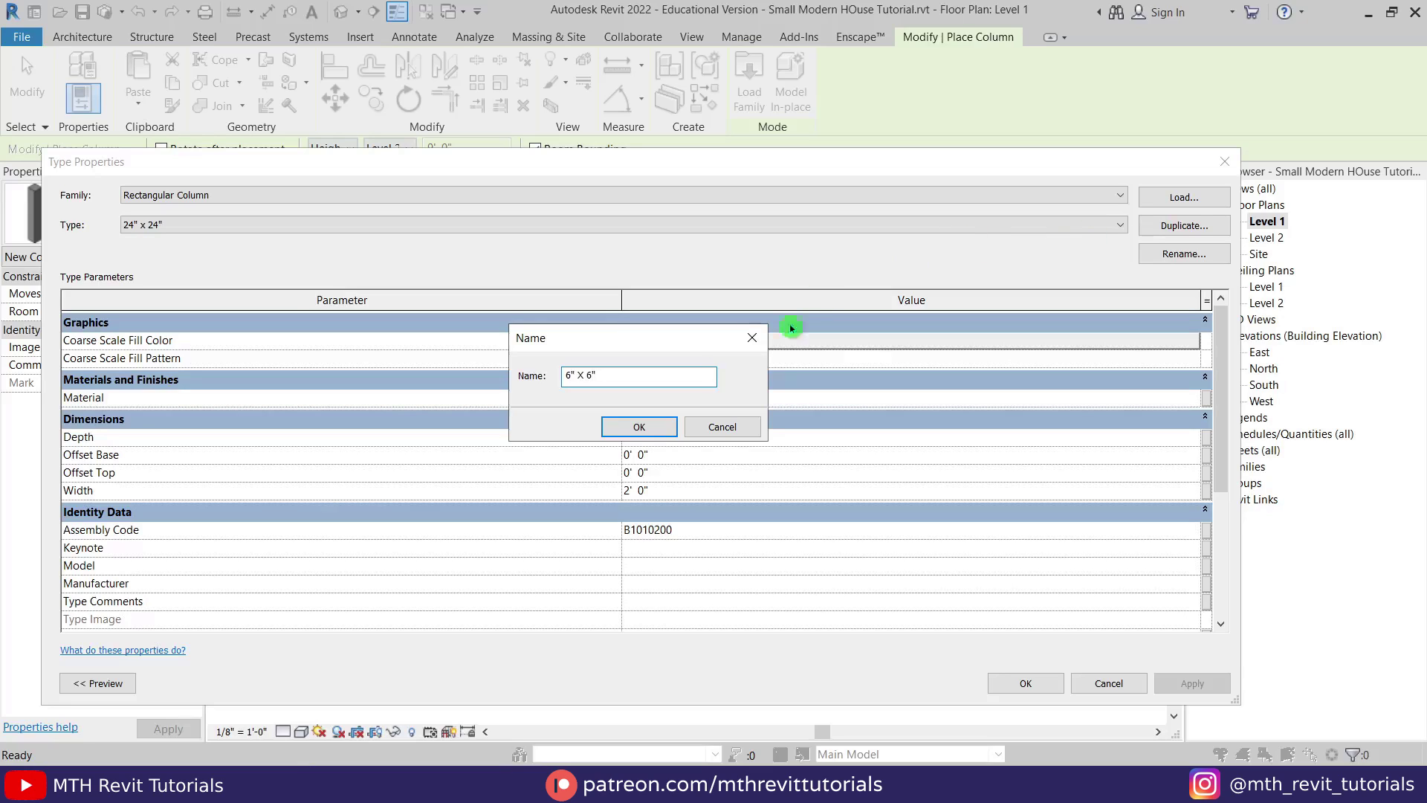
click(637, 427)
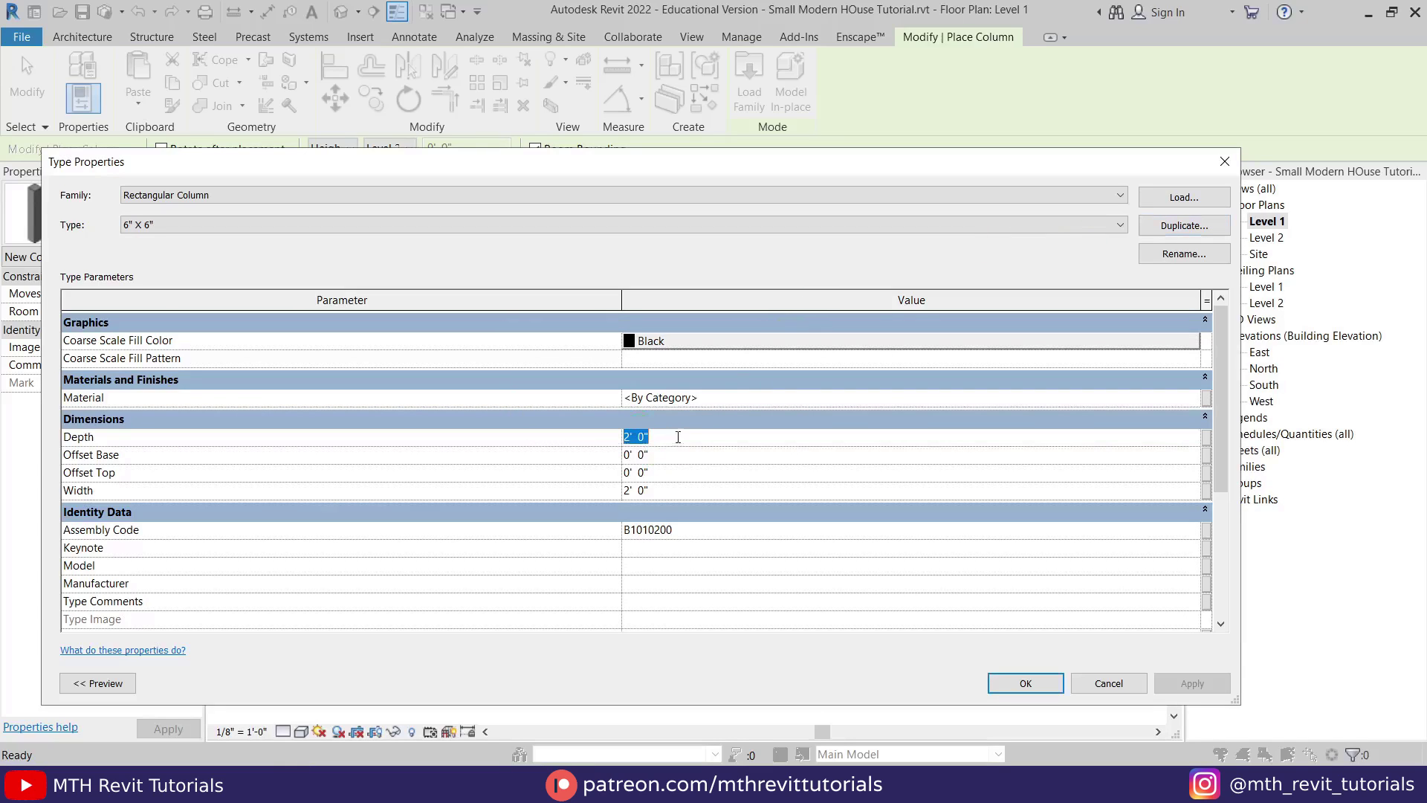
click(696, 490)
text(6")
click(1025, 681)
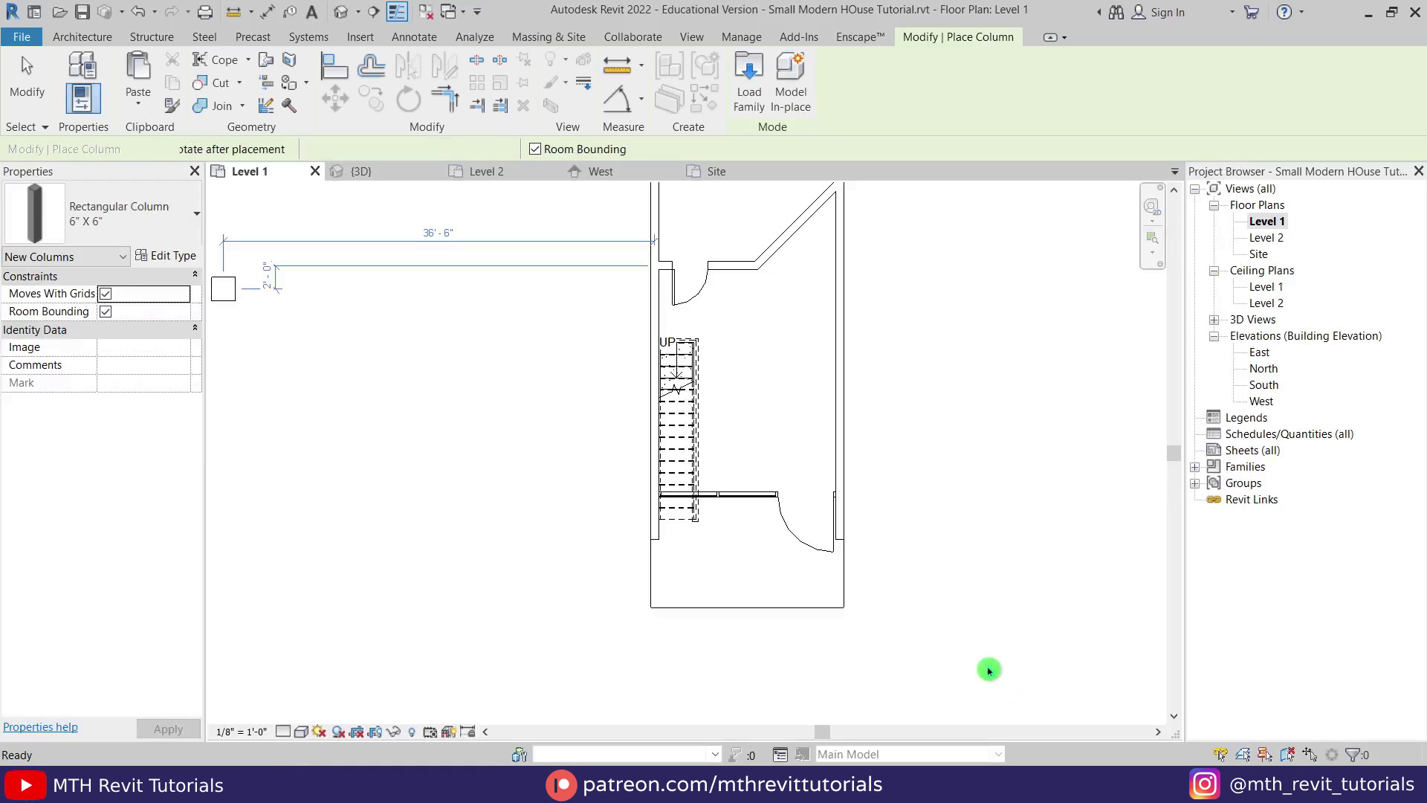
Place four 6" X 6" columns in a row along the front edge of the porch slab, one near each corner
scroll(637, 595, up, 4)
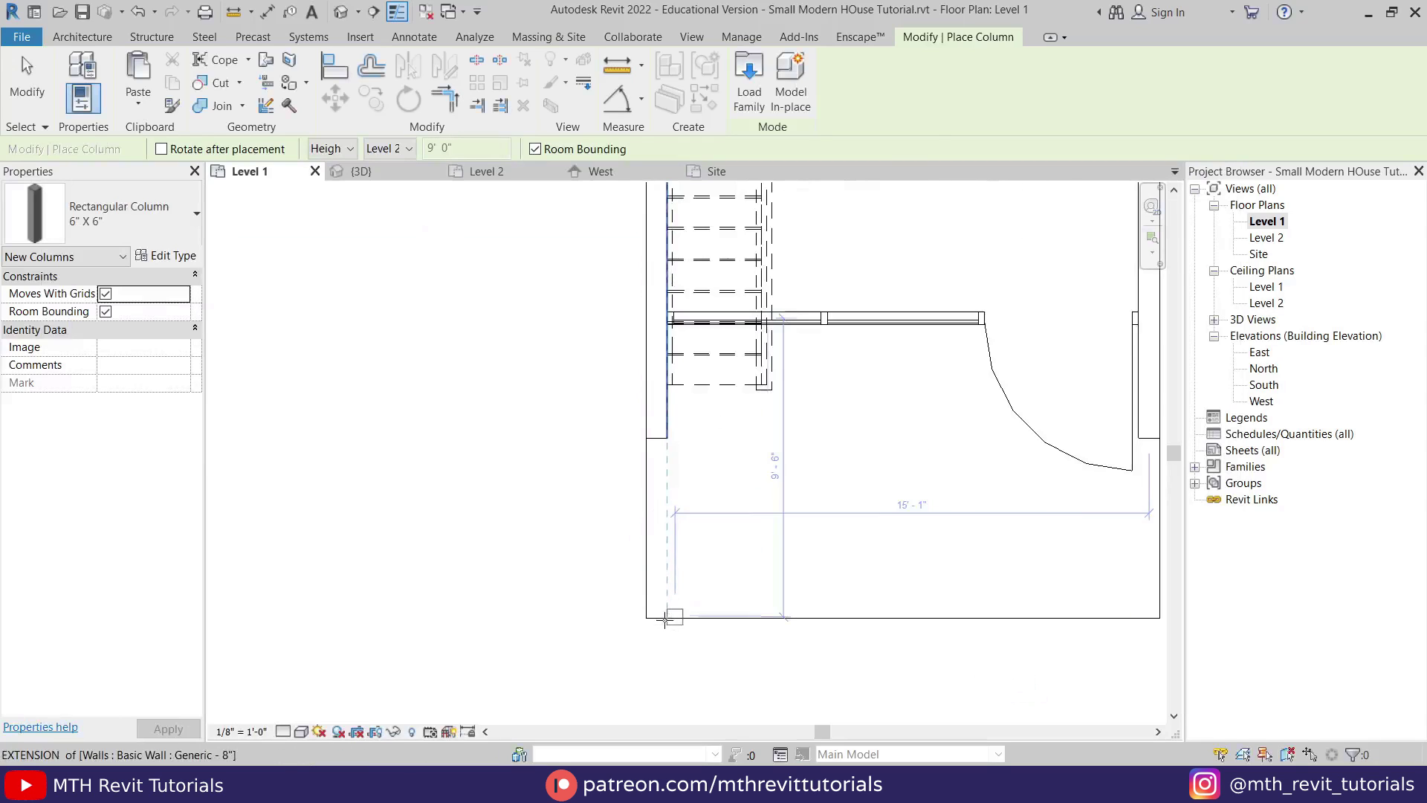
click(657, 610)
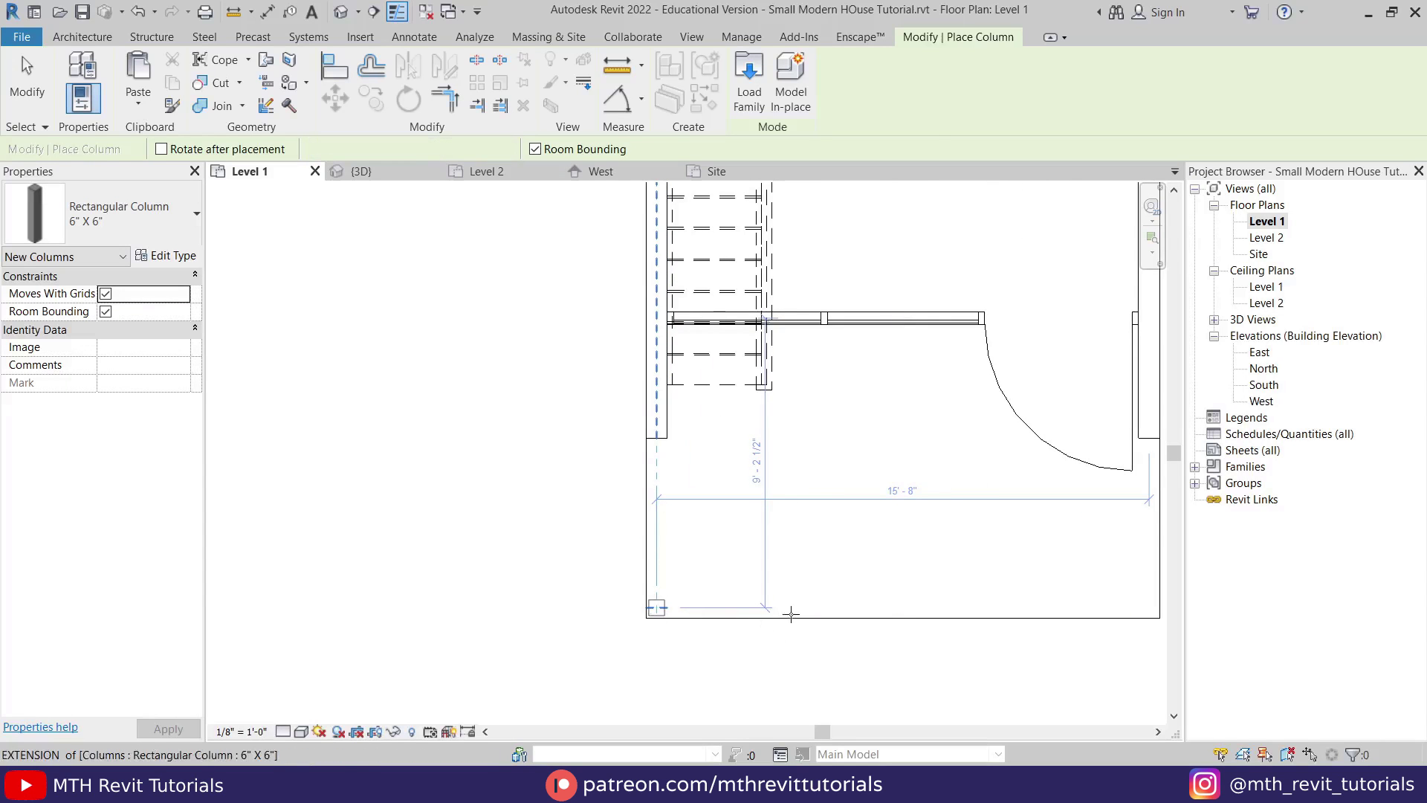
click(818, 607)
click(1007, 607)
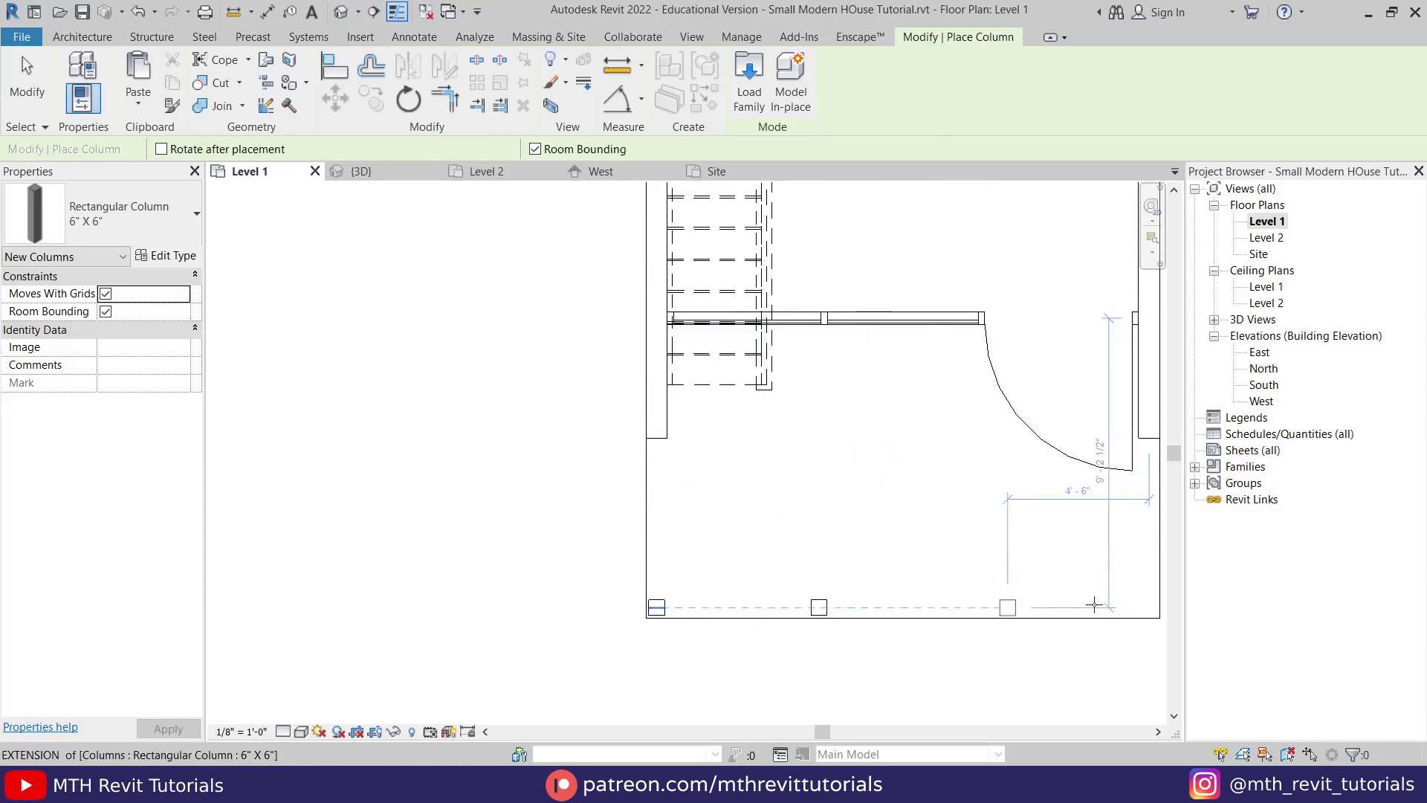
click(1149, 607)
key(Escape)
key(Escape)
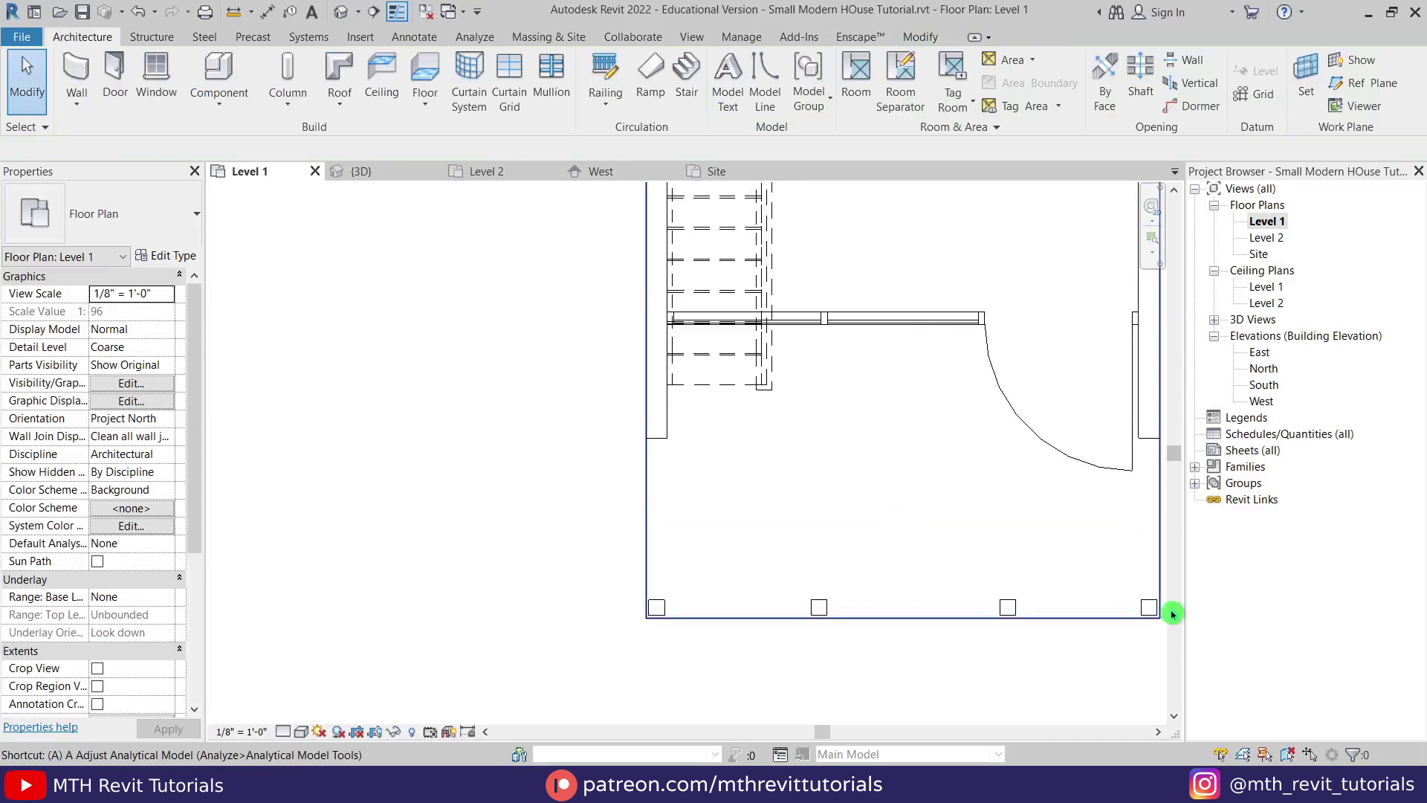
Align the corner column on the door side with the outer edges of the porch slab
scroll(1152, 621, up, 2)
scroll(1150, 619, up, 2)
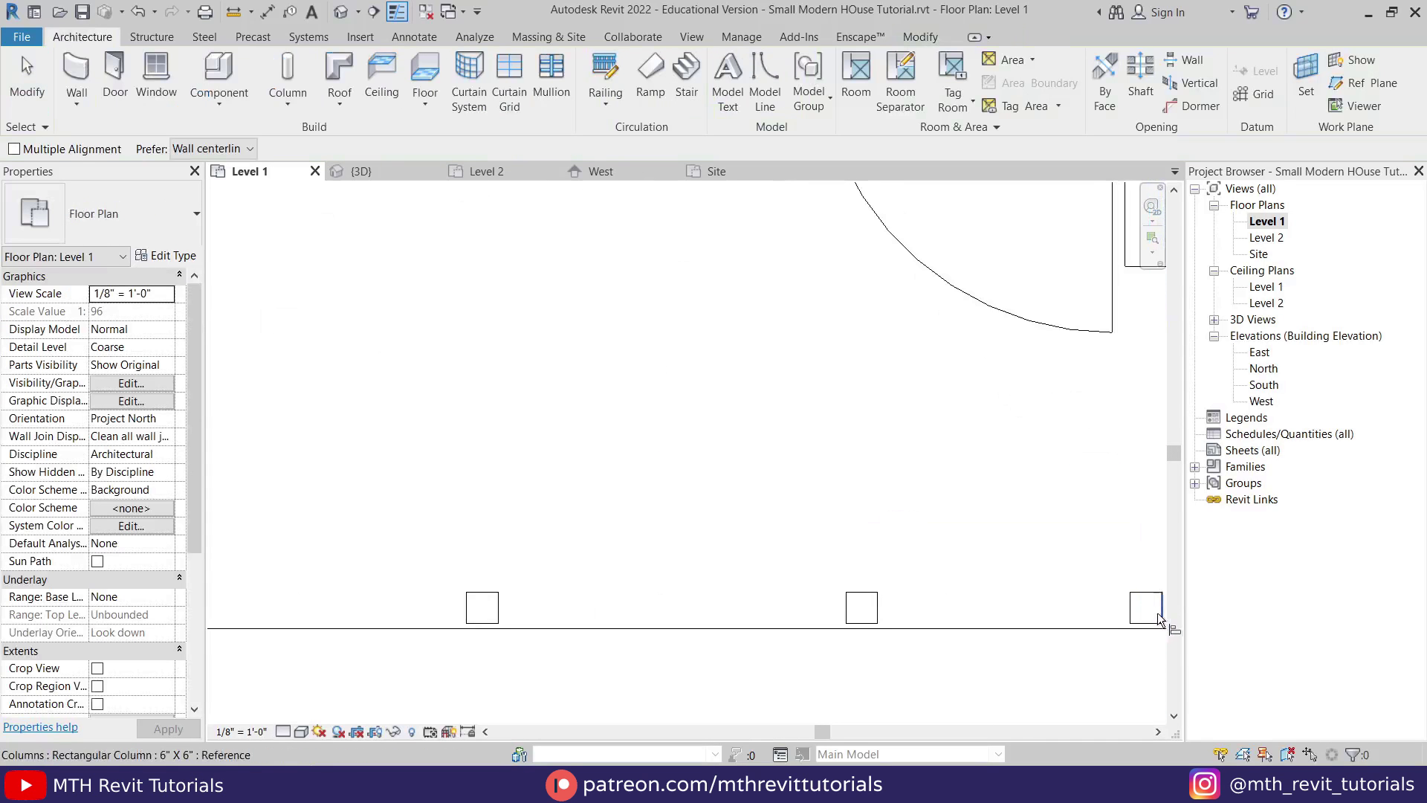
click(1152, 613)
middle_drag(1099, 616, 982, 593)
click(1008, 599)
click(1048, 594)
Align the corner column on the stair side with the side and front edges of the porch slab
scroll(787, 583, down, 3)
middle_drag(786, 582, 971, 565)
scroll(583, 532, up, 4)
click(573, 527)
click(595, 597)
key(Escape)
key(Escape)
key(a)
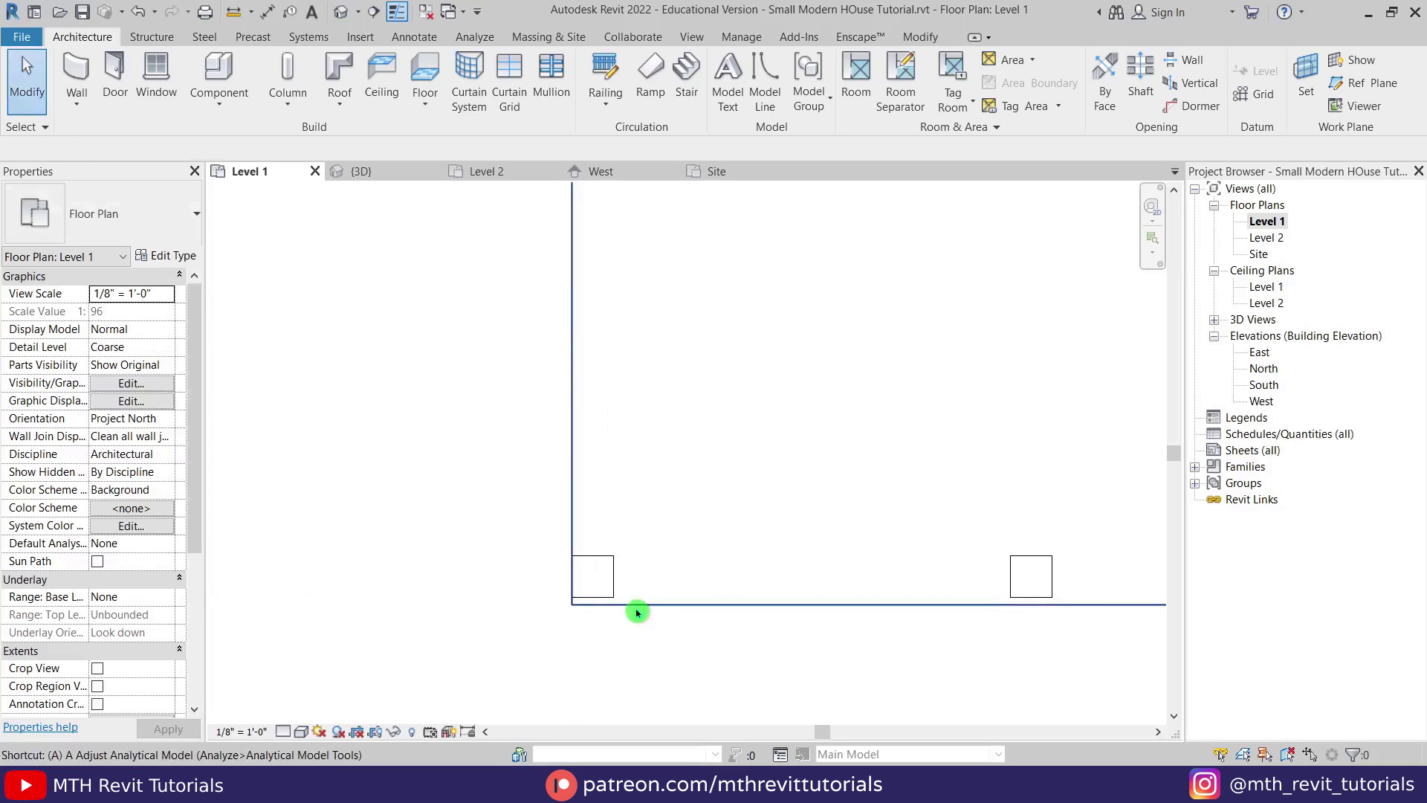
key(l)
click(636, 605)
click(599, 598)
Align the two middle columns with the front edge of the porch slab
middle_drag(926, 632, 535, 565)
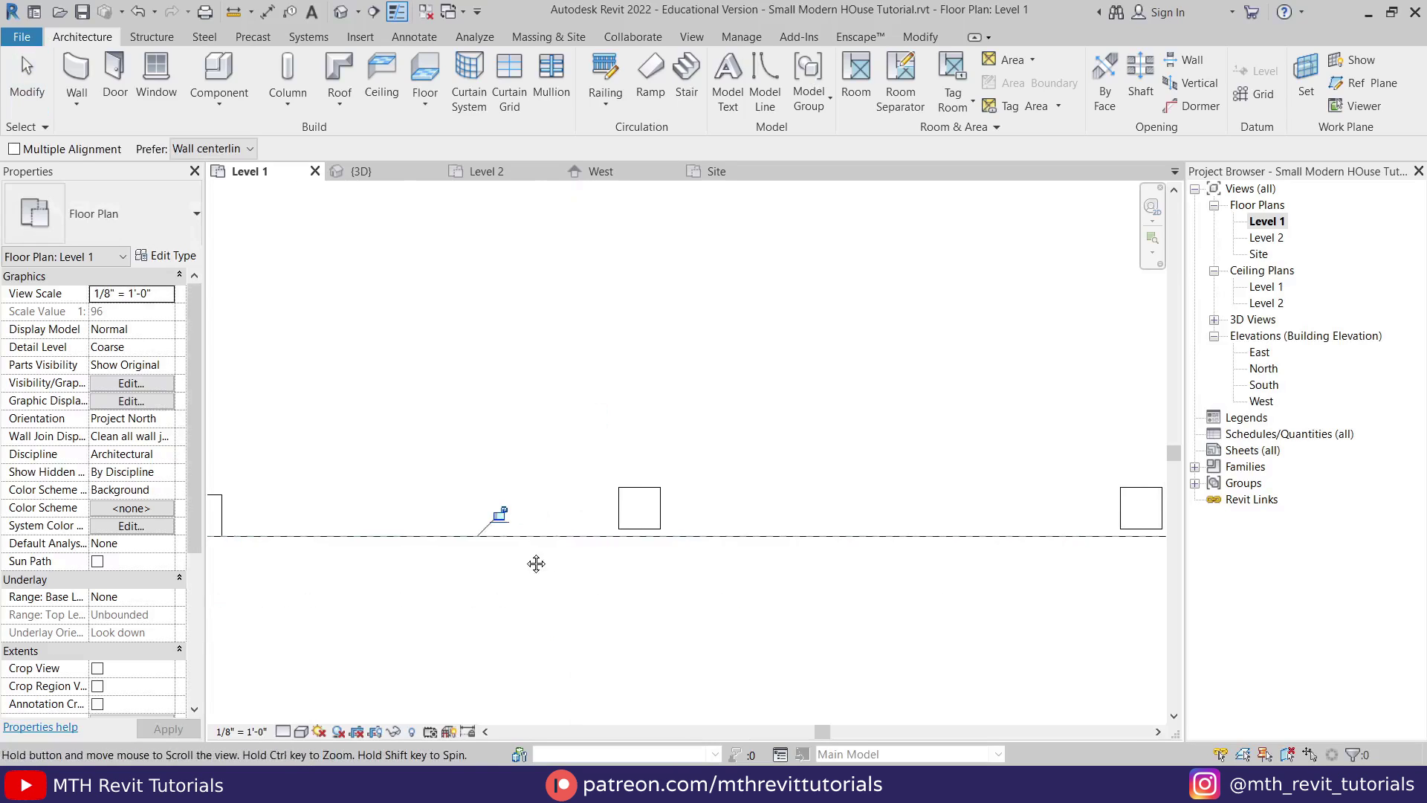
click(685, 536)
click(643, 528)
click(1115, 536)
click(1126, 529)
scroll(1096, 539, down, 5)
key(Escape)
key(Escape)
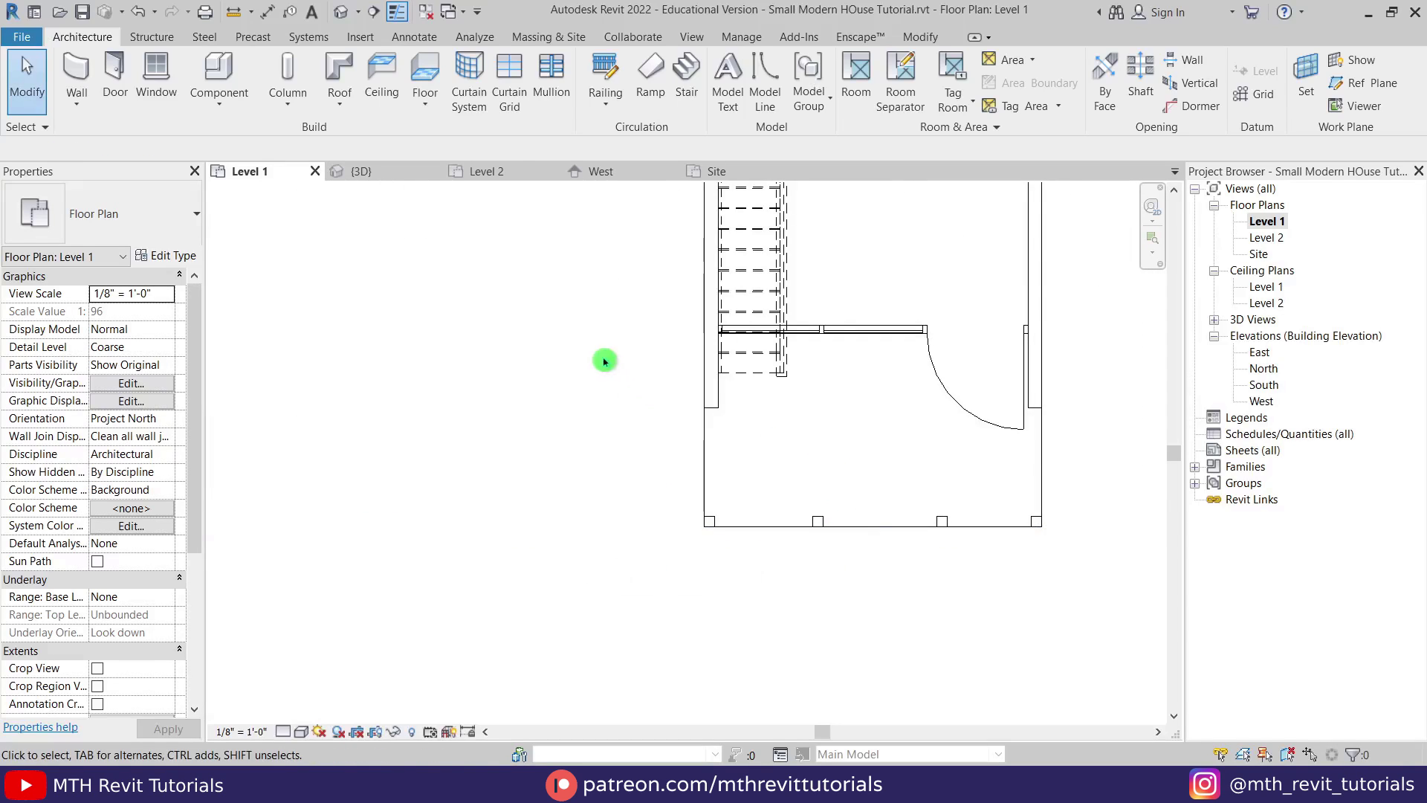
Add an aligned dimension string from one slab side edge through the two middle columns to the opposite side edge
scroll(615, 372, up, 1)
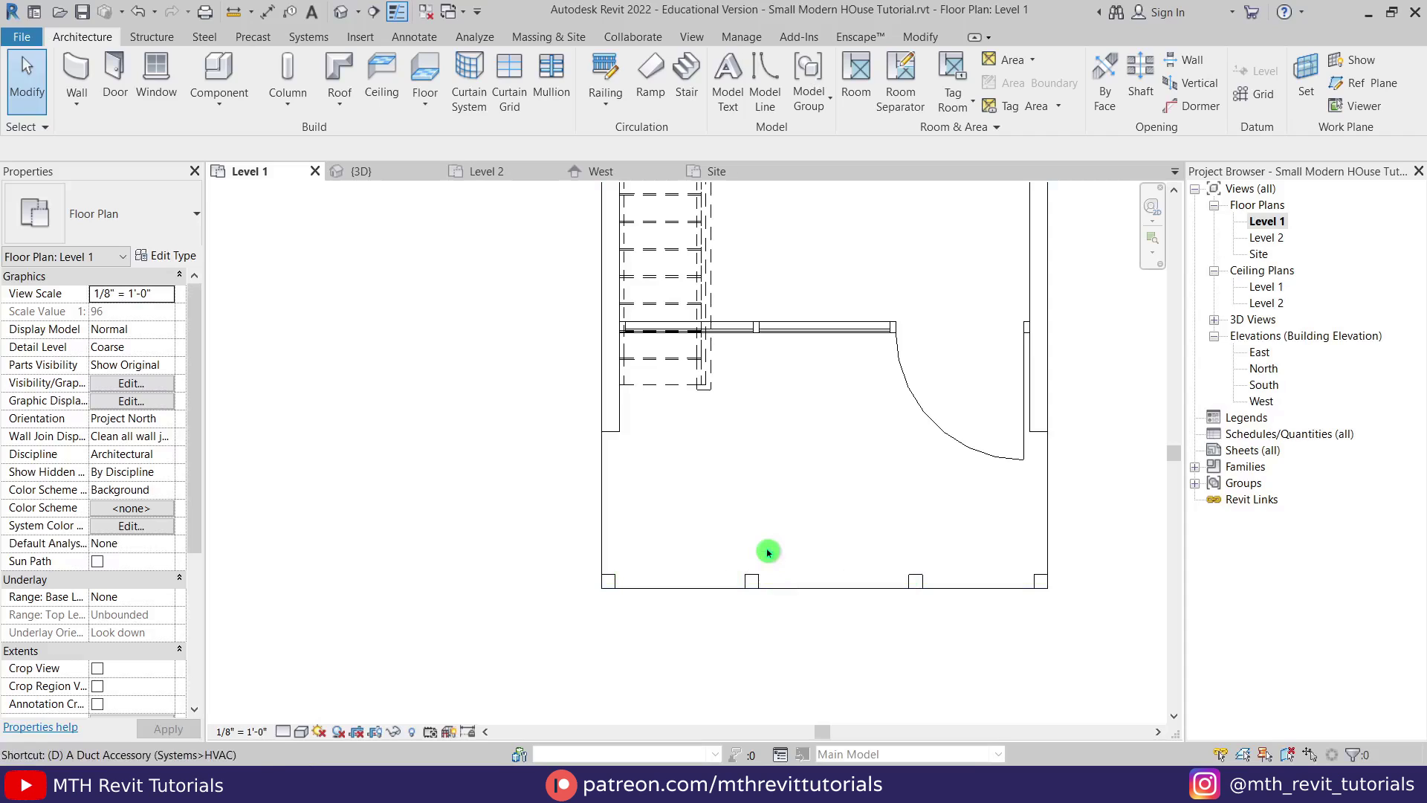
key(i)
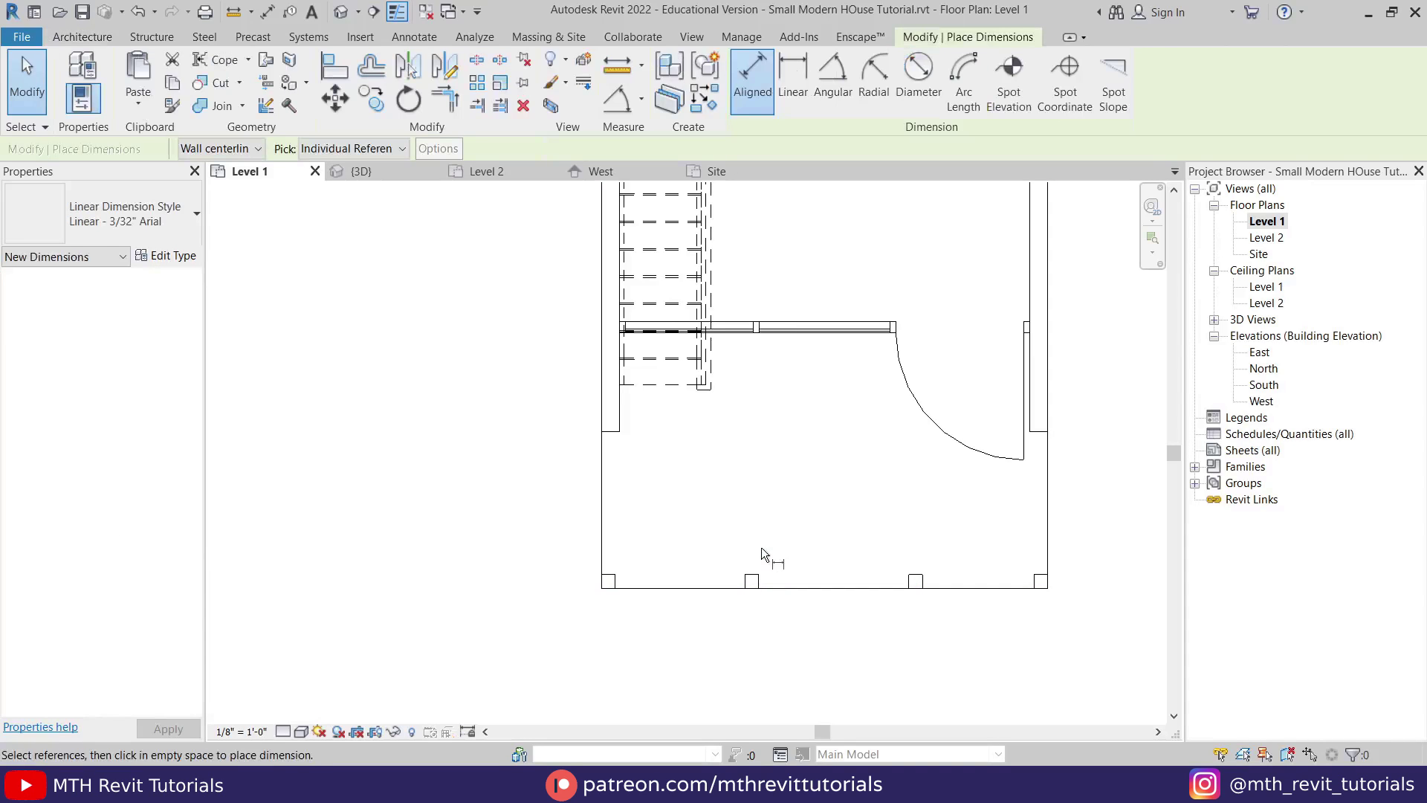
click(605, 536)
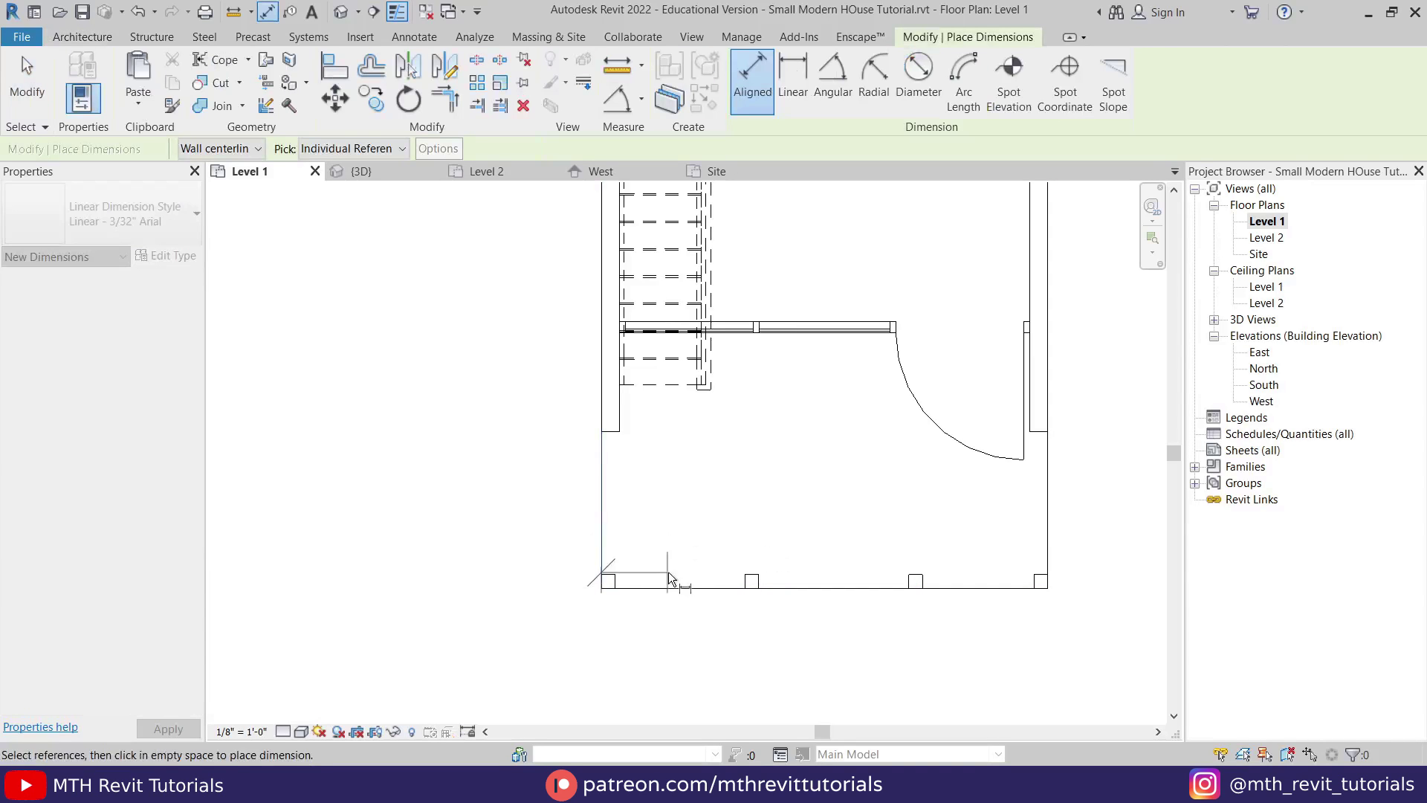
click(764, 586)
click(920, 586)
click(1056, 569)
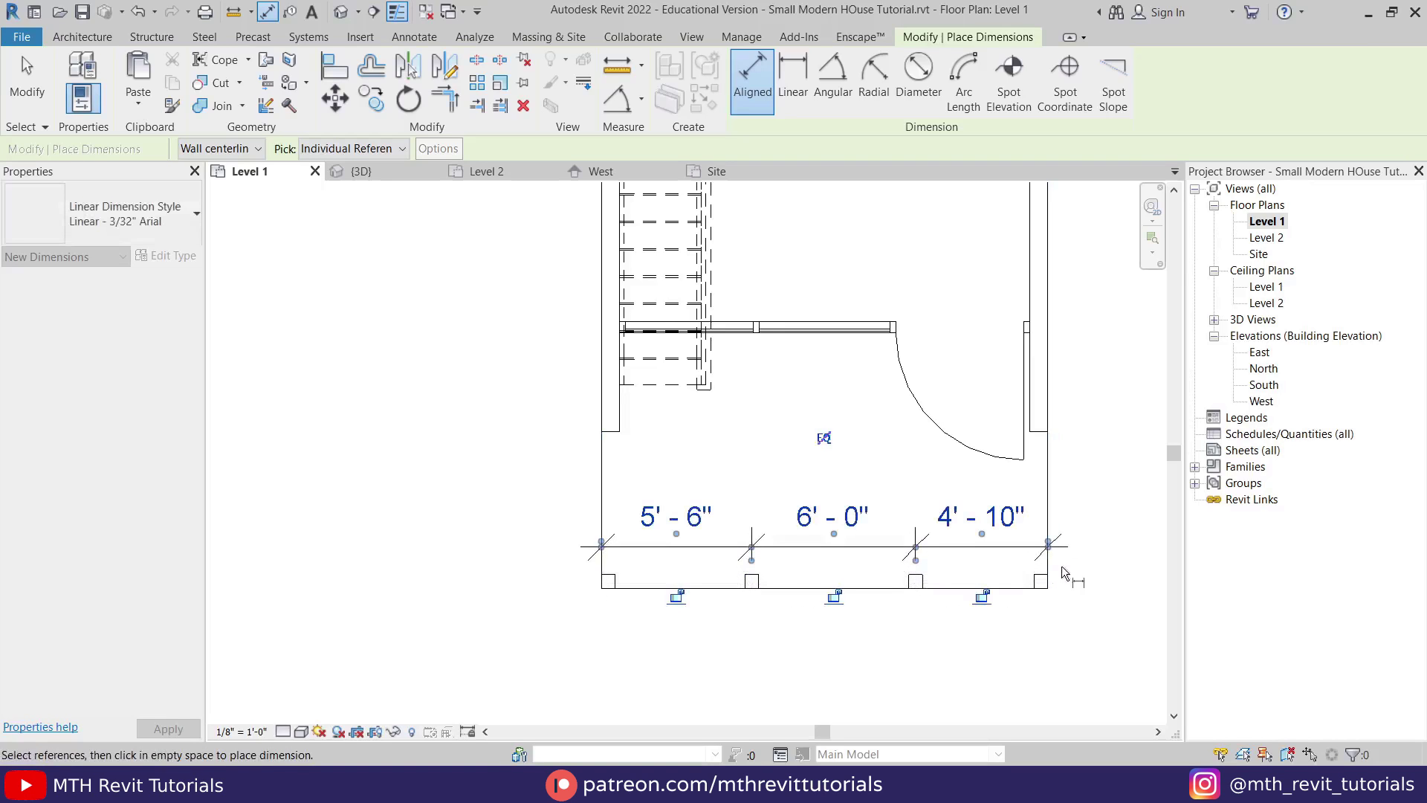
click(834, 546)
key(Escape)
Toggle equality on the dimension string to space the columns evenly, and delete the dimension while keeping the spacing
click(834, 547)
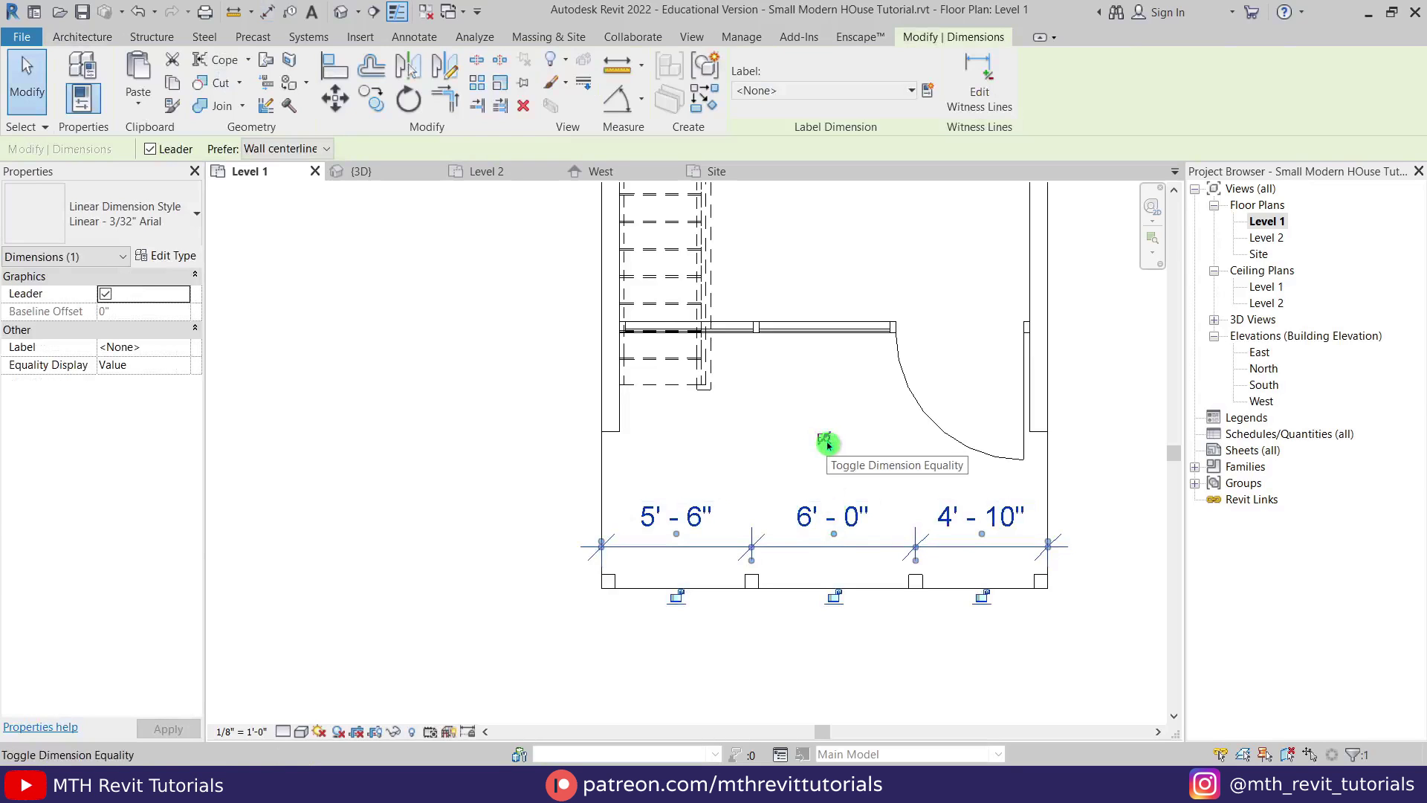
click(827, 444)
key(Escape)
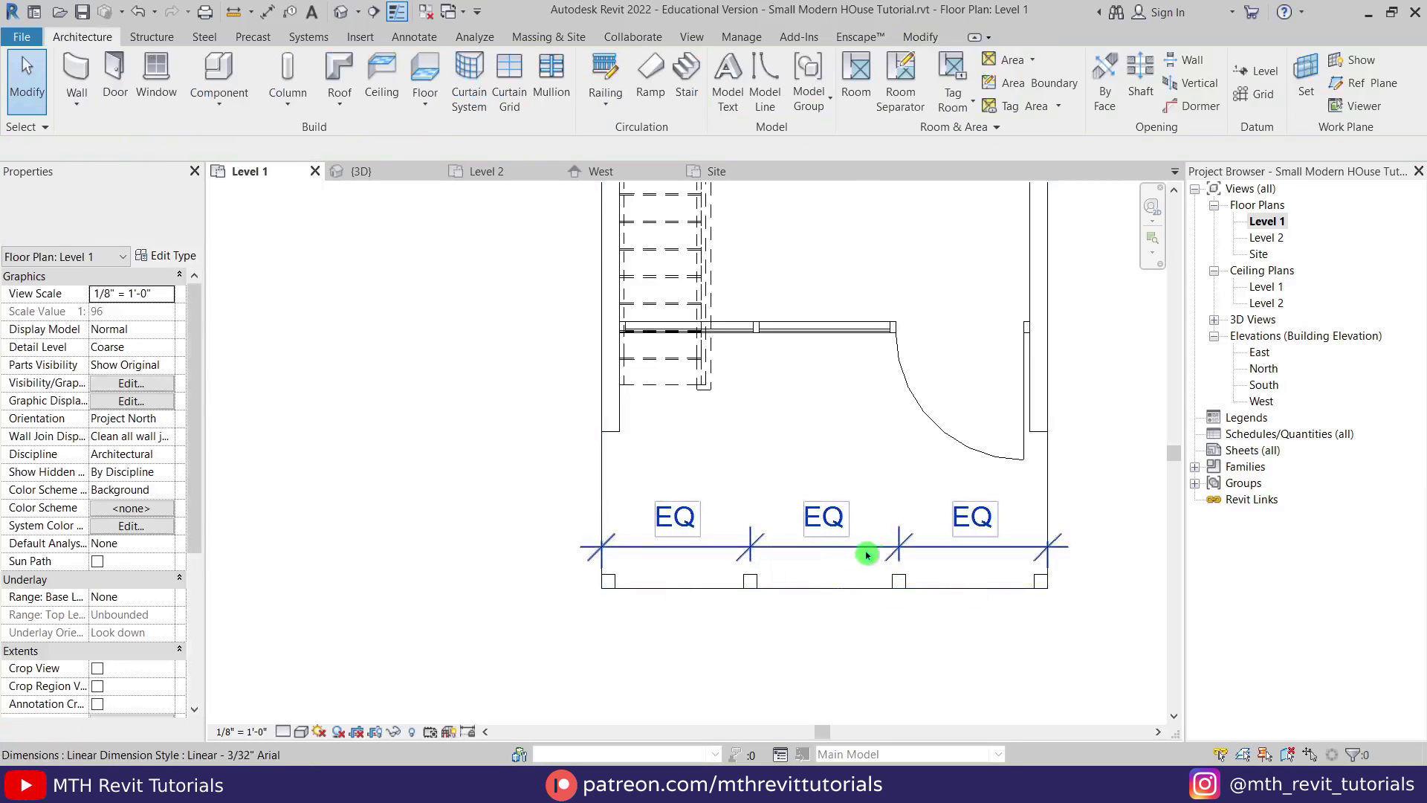
click(842, 556)
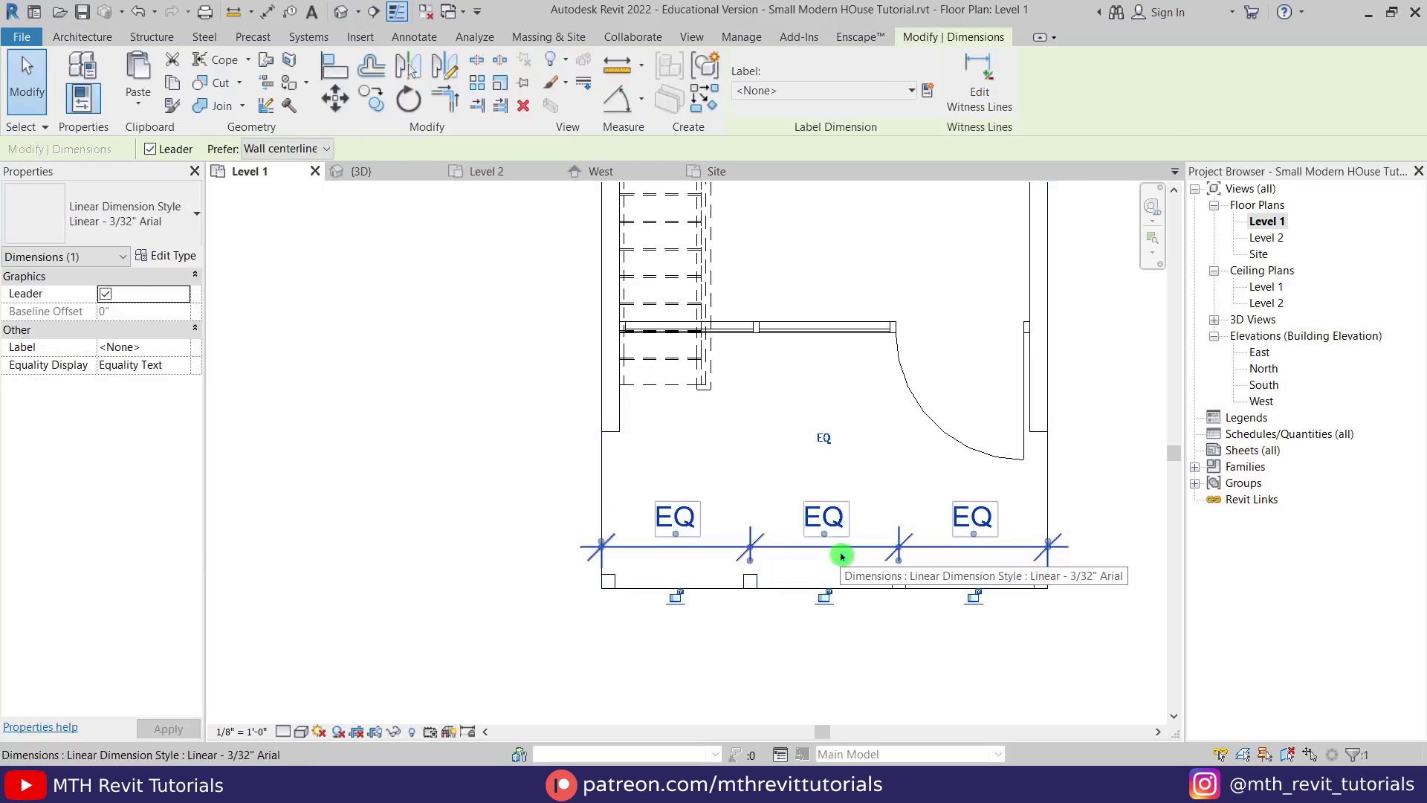
key(Delete)
click(1291, 741)
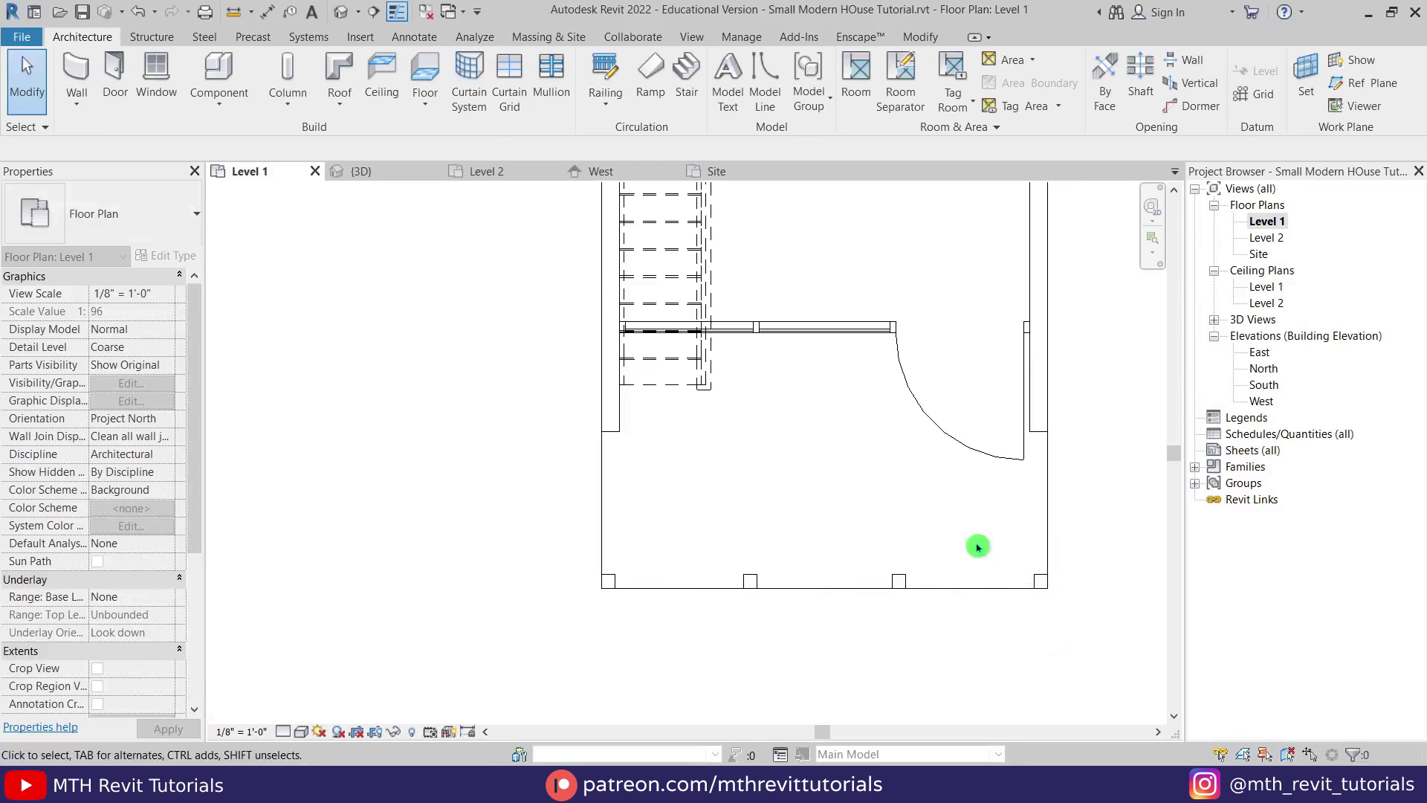
In the 3D view, select all four porch columns and set their base offset to -10' 0"
click(340, 11)
scroll(743, 475, up, 6)
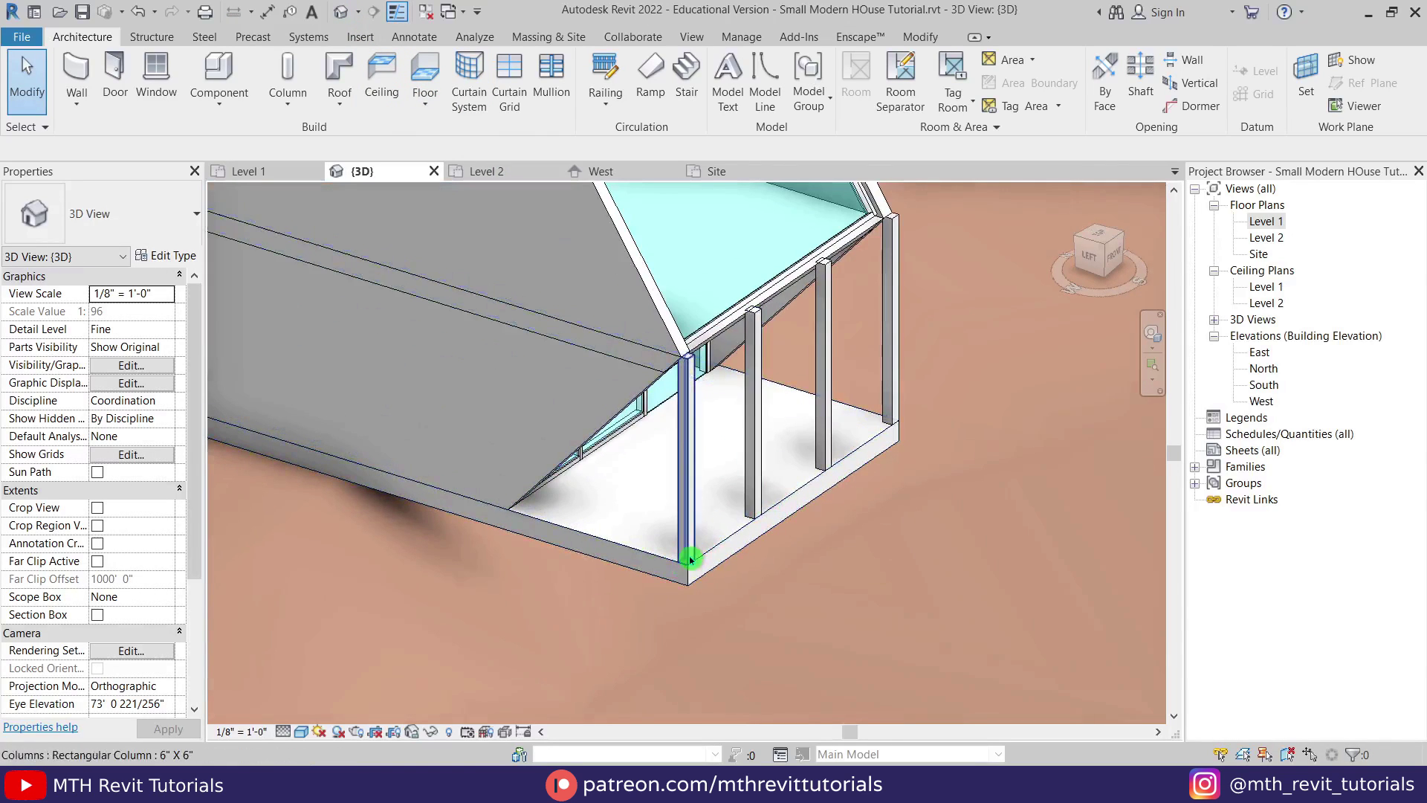
click(713, 456)
ctrl+click(753, 476)
ctrl+click(822, 356)
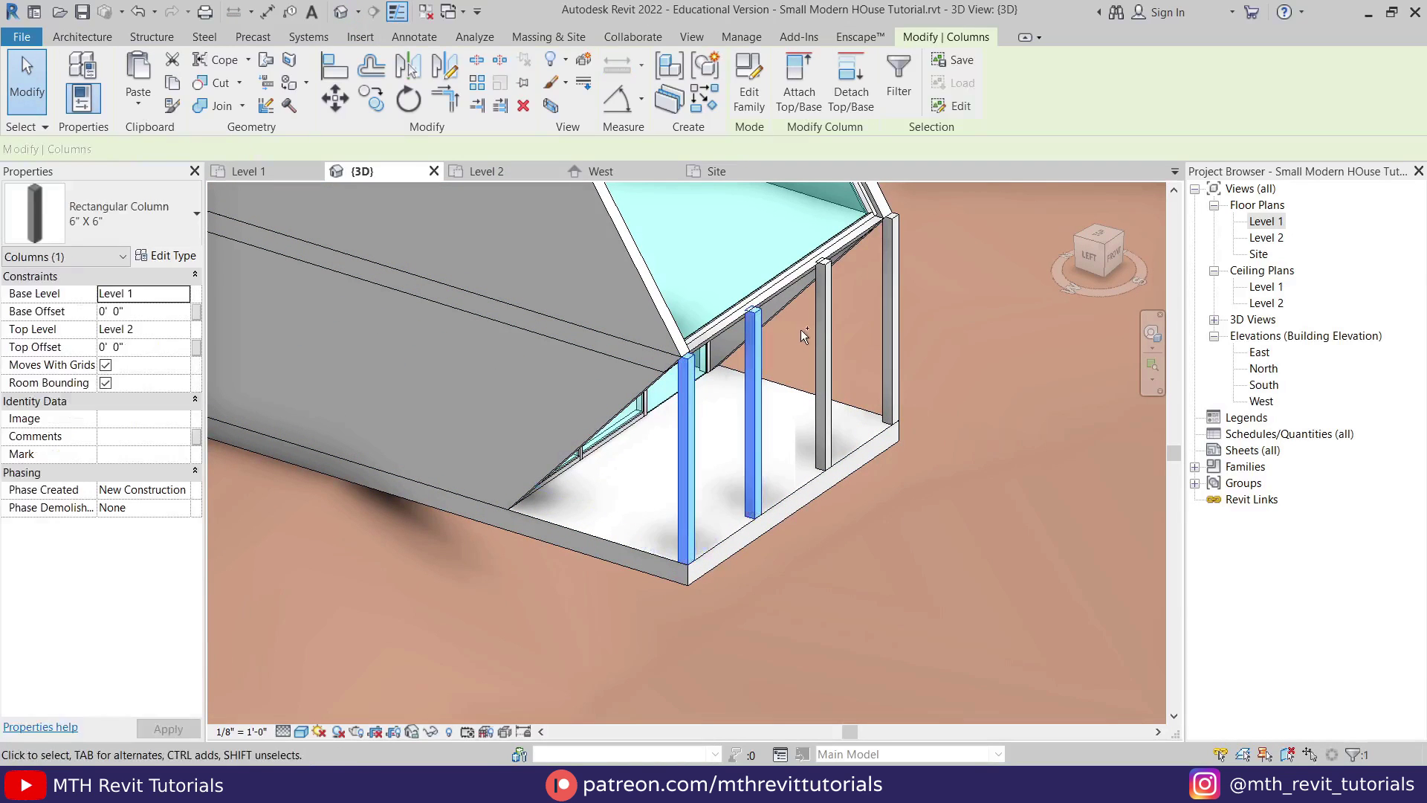
ctrl+click(888, 271)
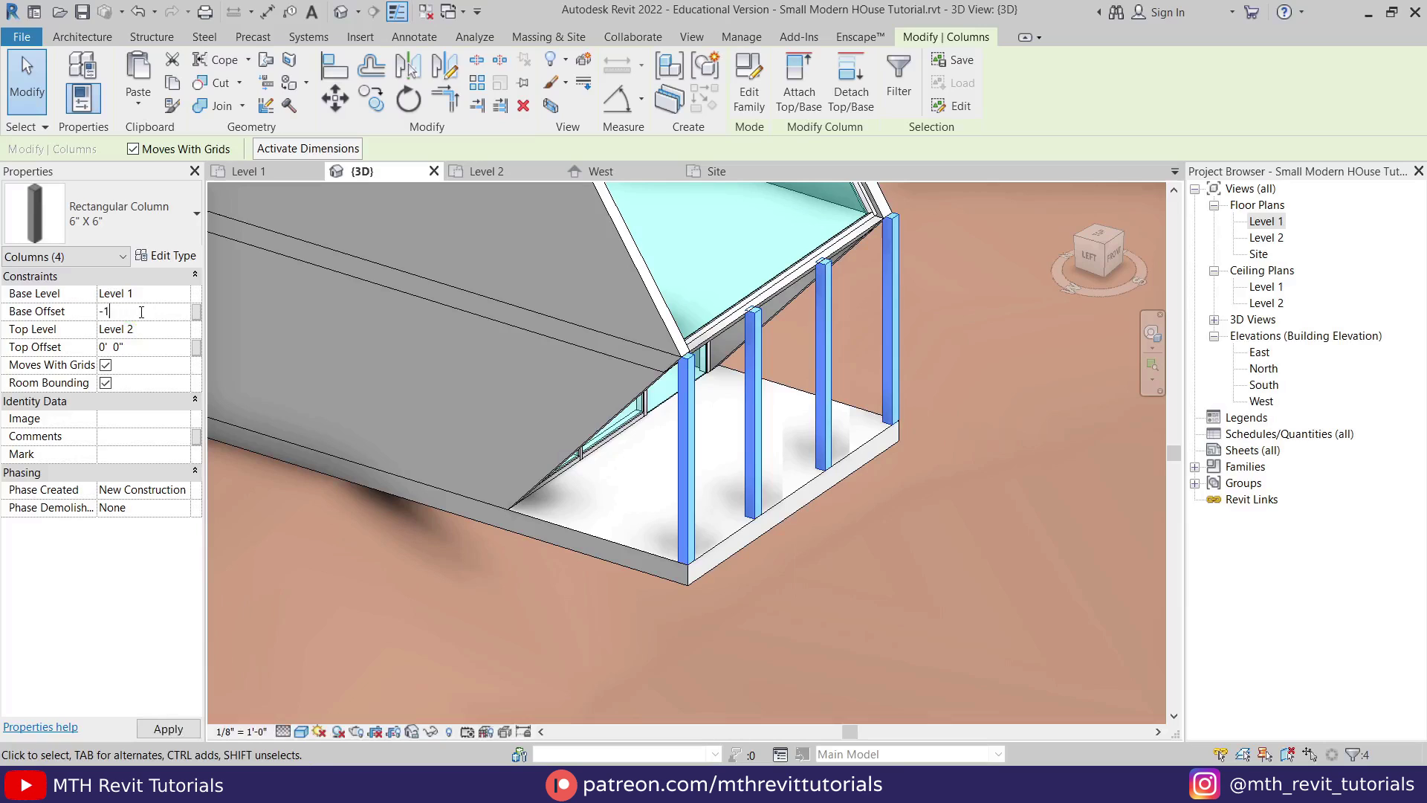
key(Return)
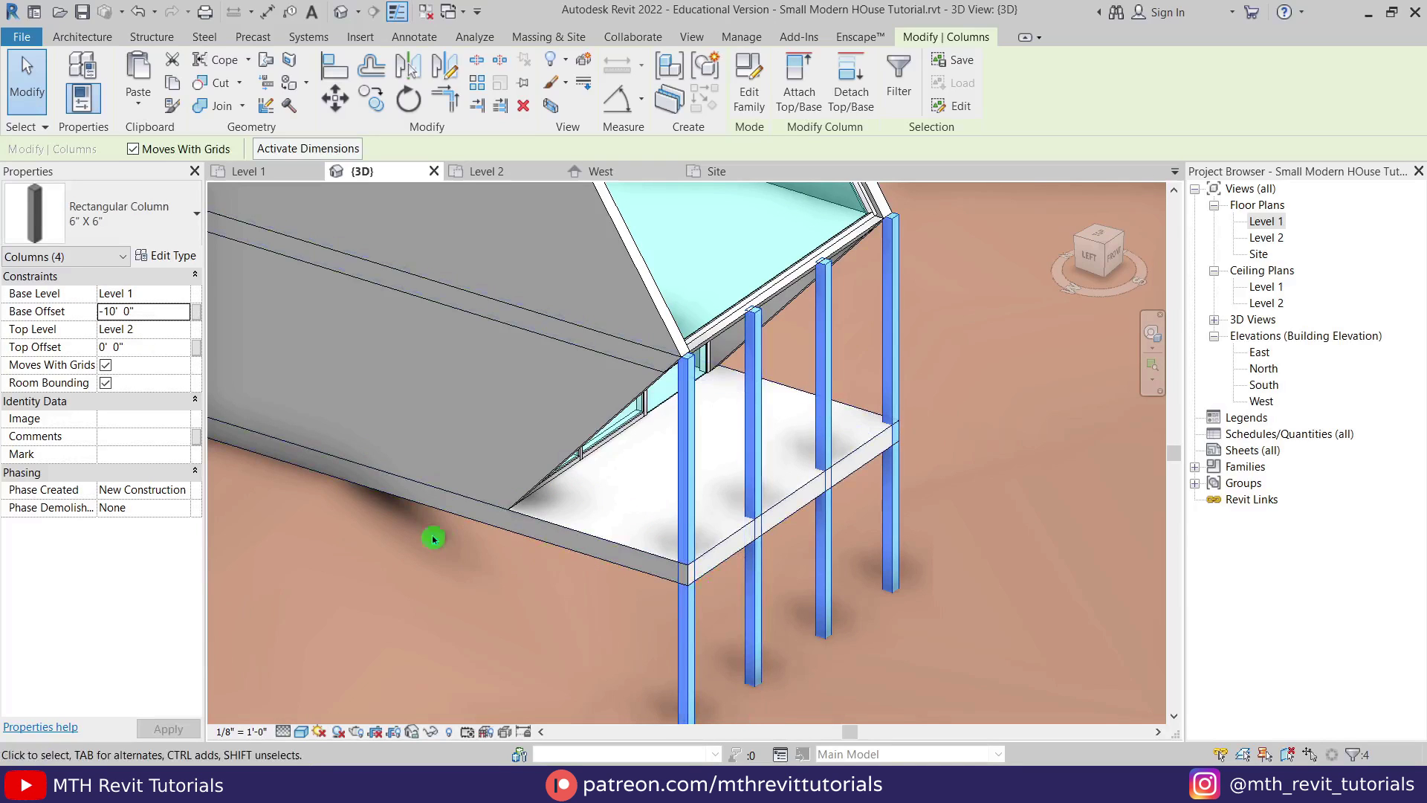
Set the top level of the four selected porch columns to Level 1 with a top offset of -1' 0"
click(184, 329)
click(149, 347)
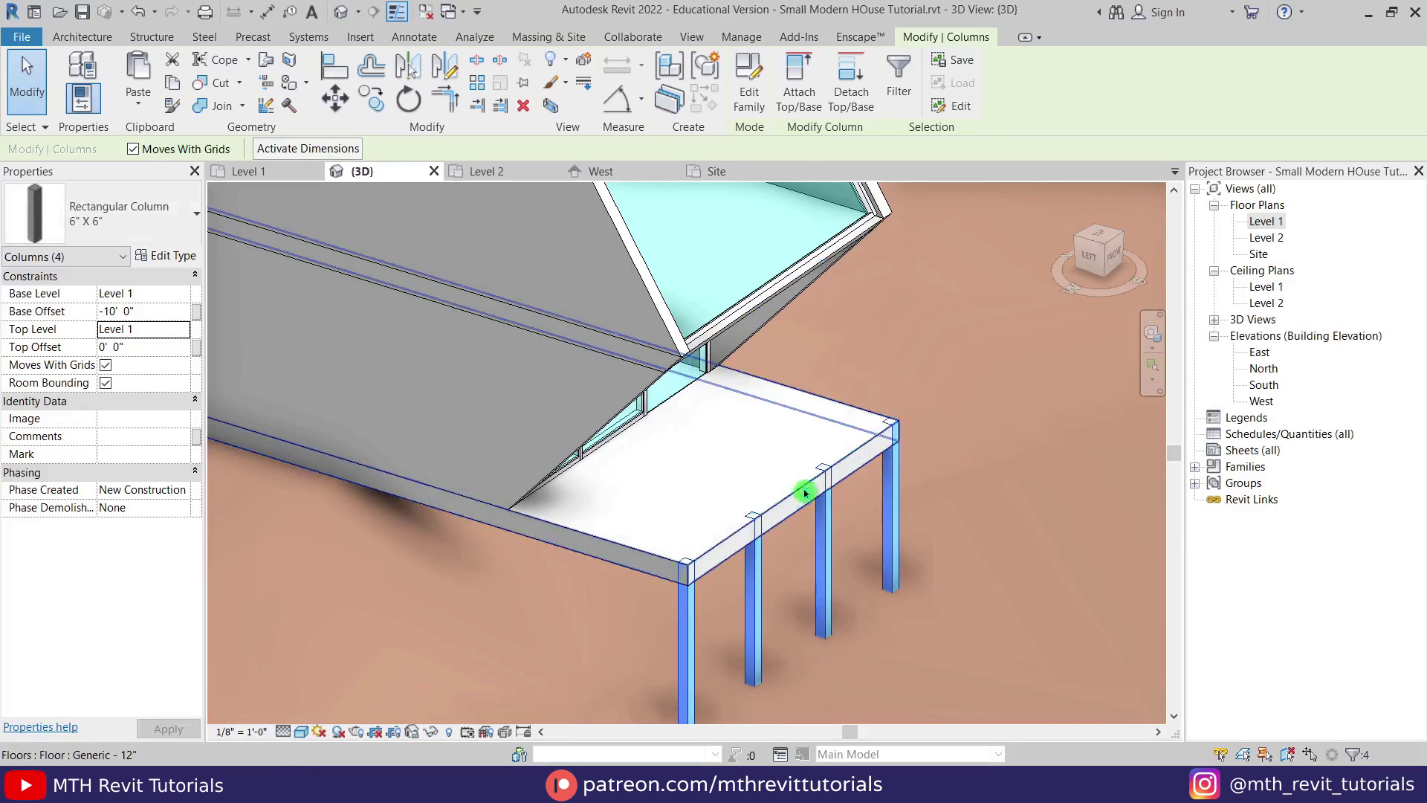
middle_drag(804, 480, 827, 398)
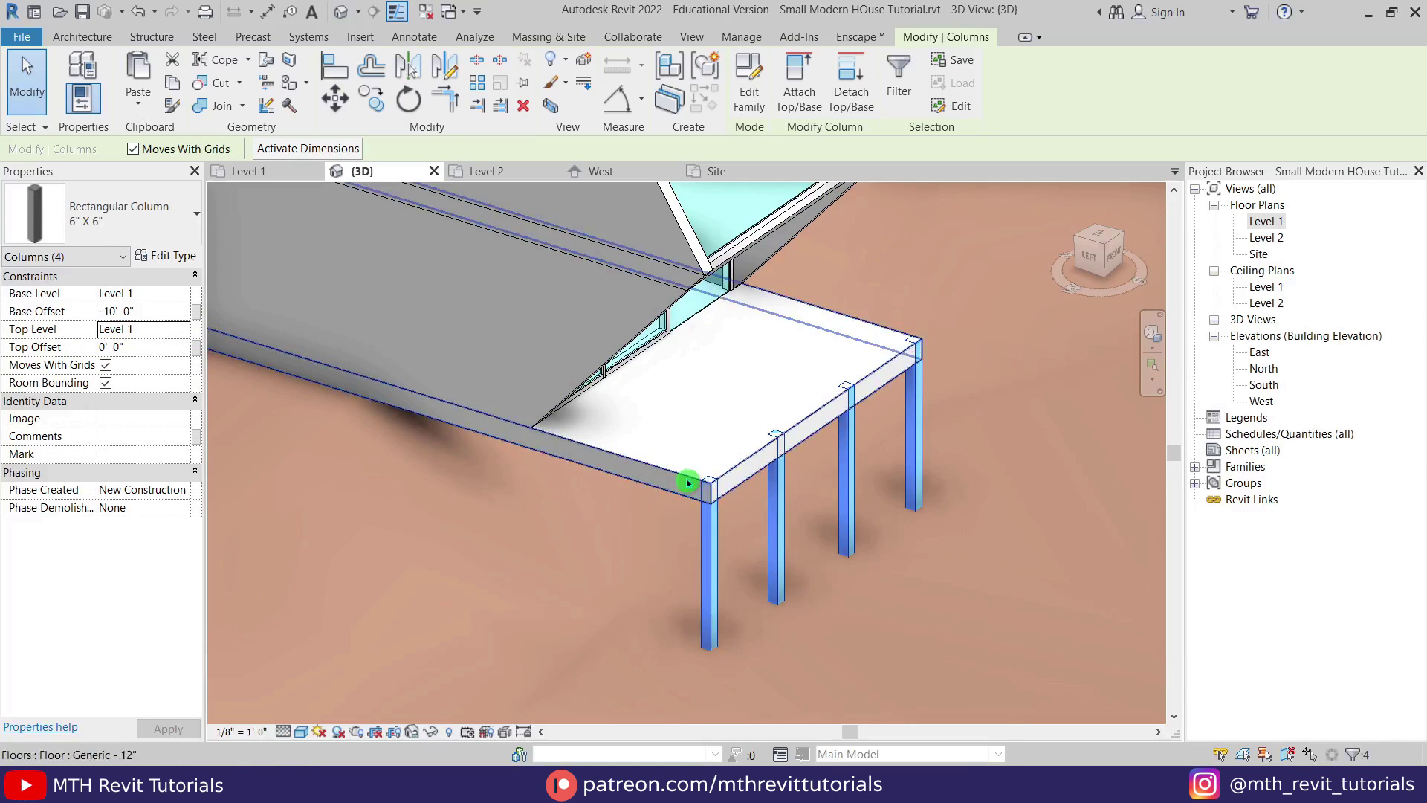
click(141, 349)
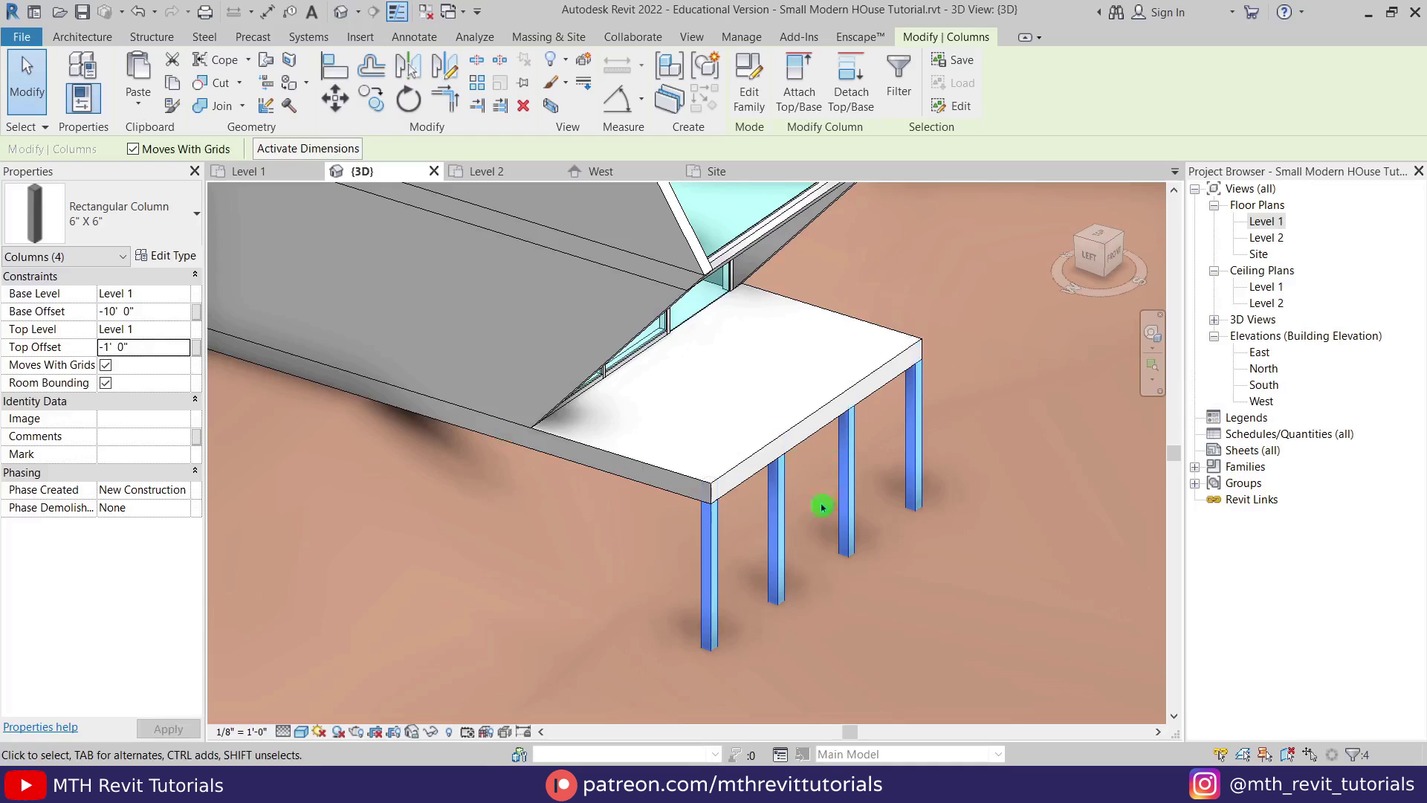
scroll(848, 478, down, 3)
click(939, 560)
shift+middle_drag(823, 588, 599, 464)
middle_drag(719, 458, 966, 489)
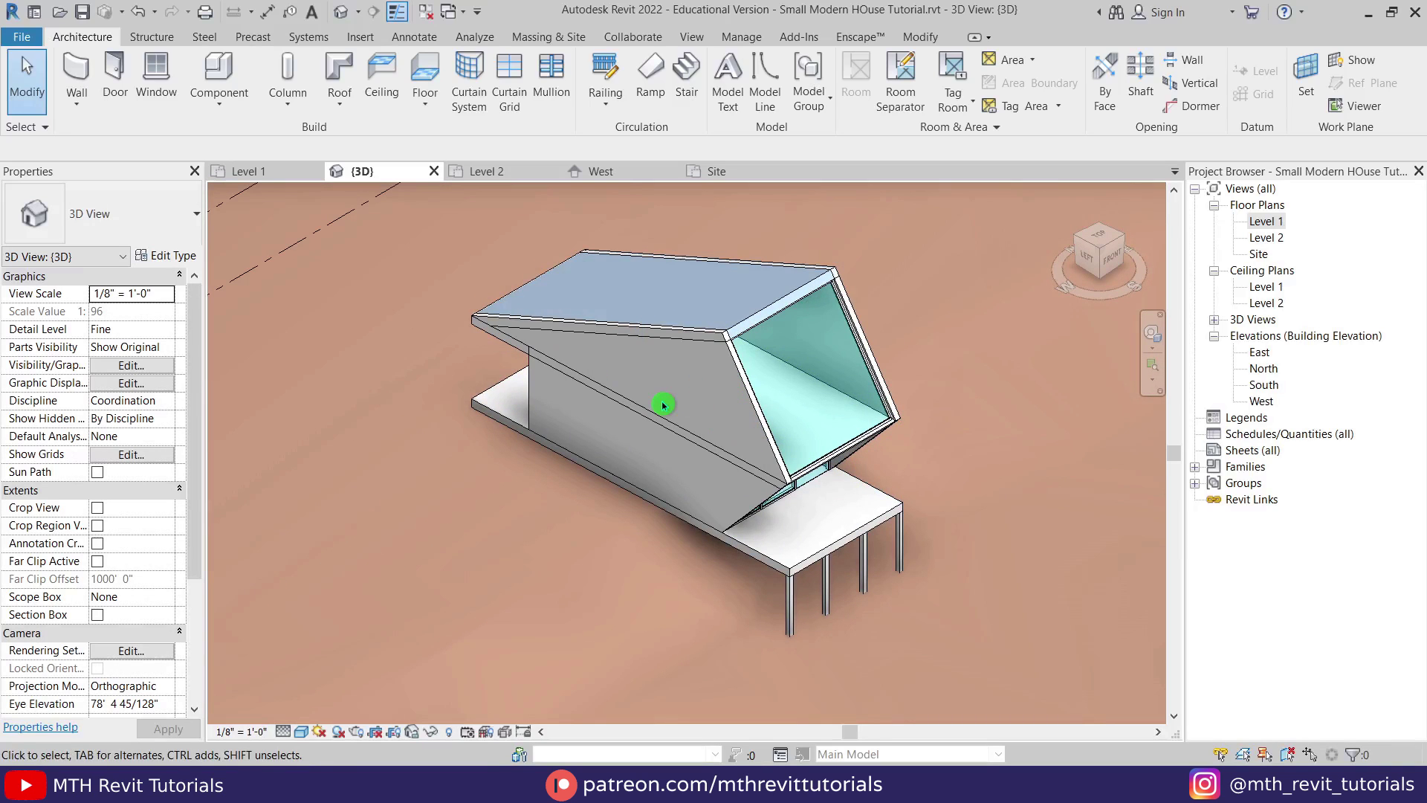
shift+middle_drag(672, 340, 718, 455)
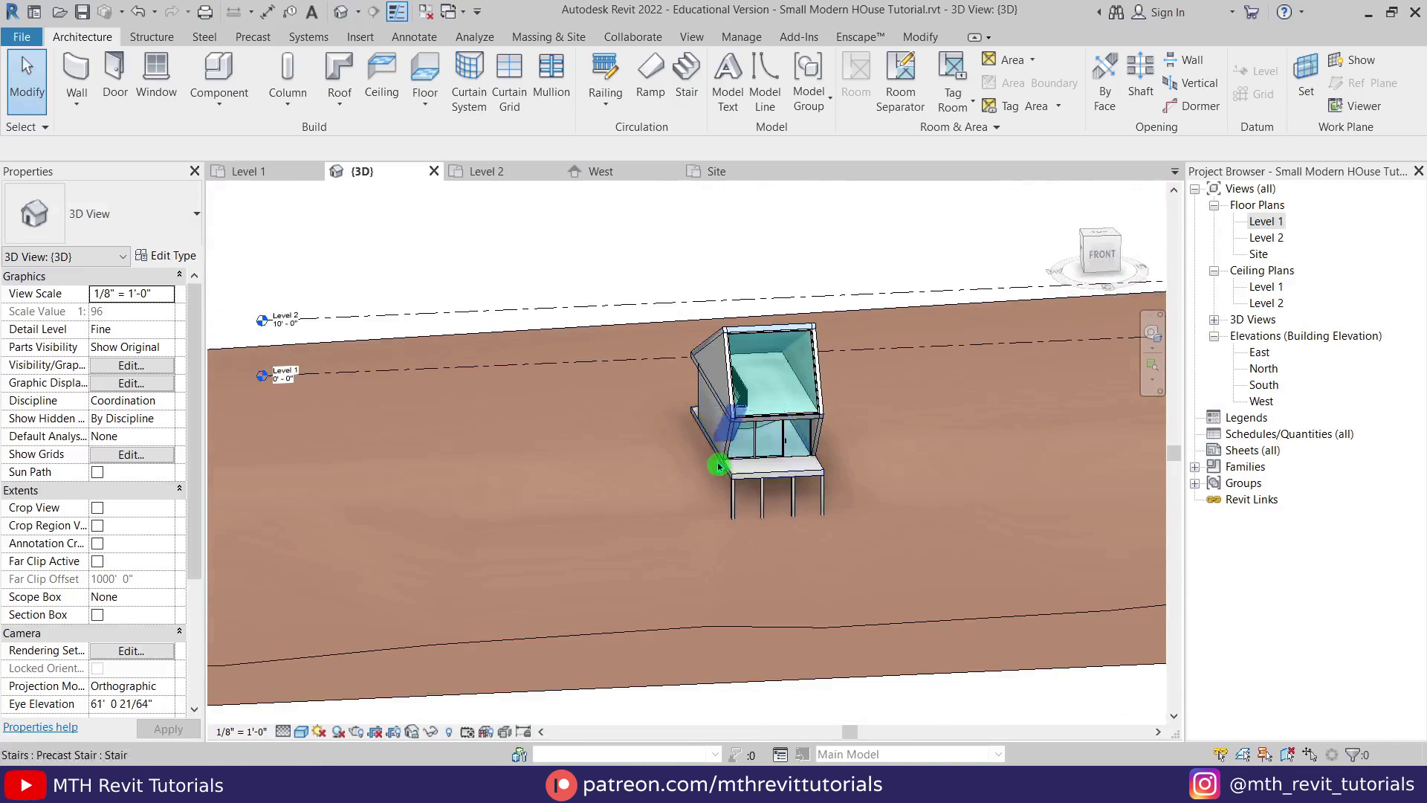
shift+middle_drag(943, 462, 842, 541)
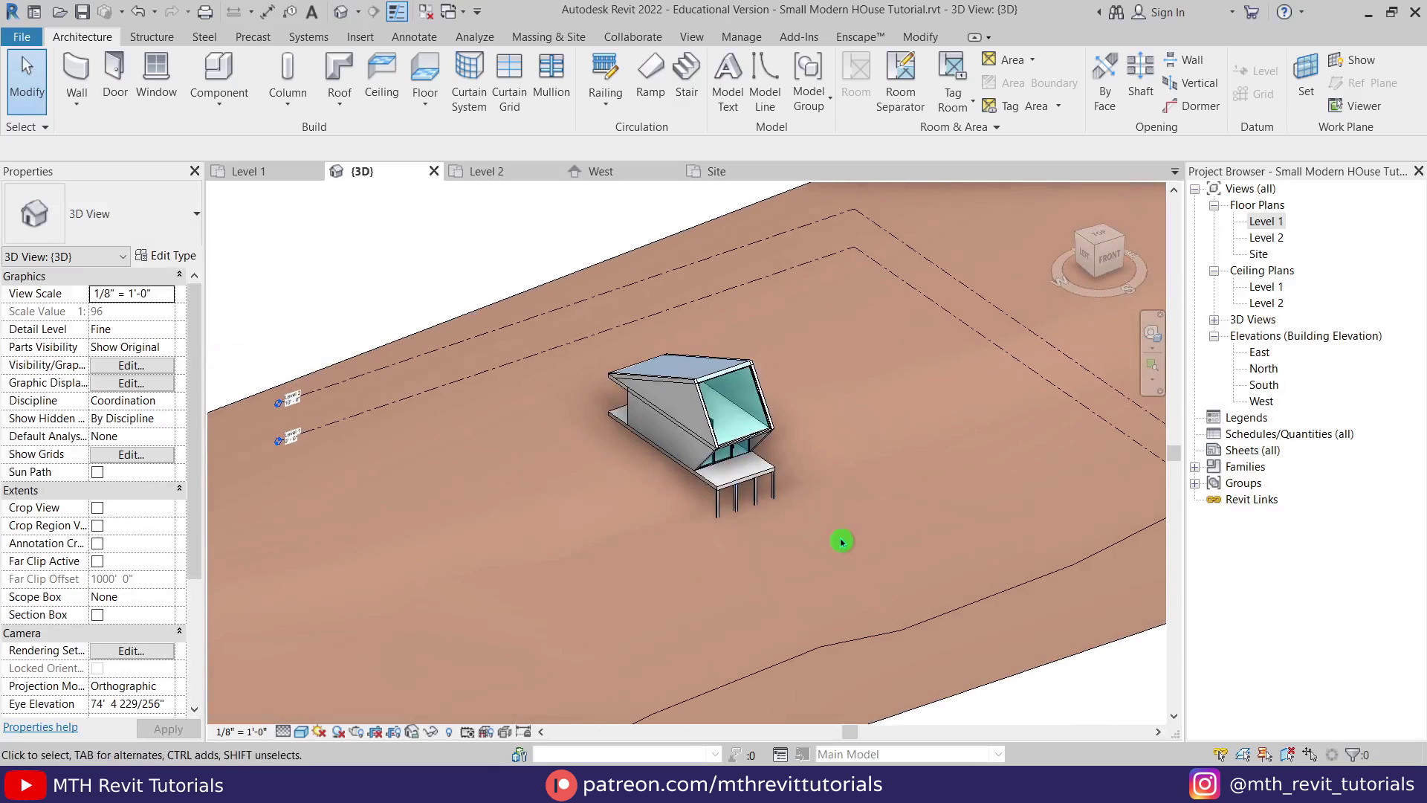
scroll(639, 435, up, 2)
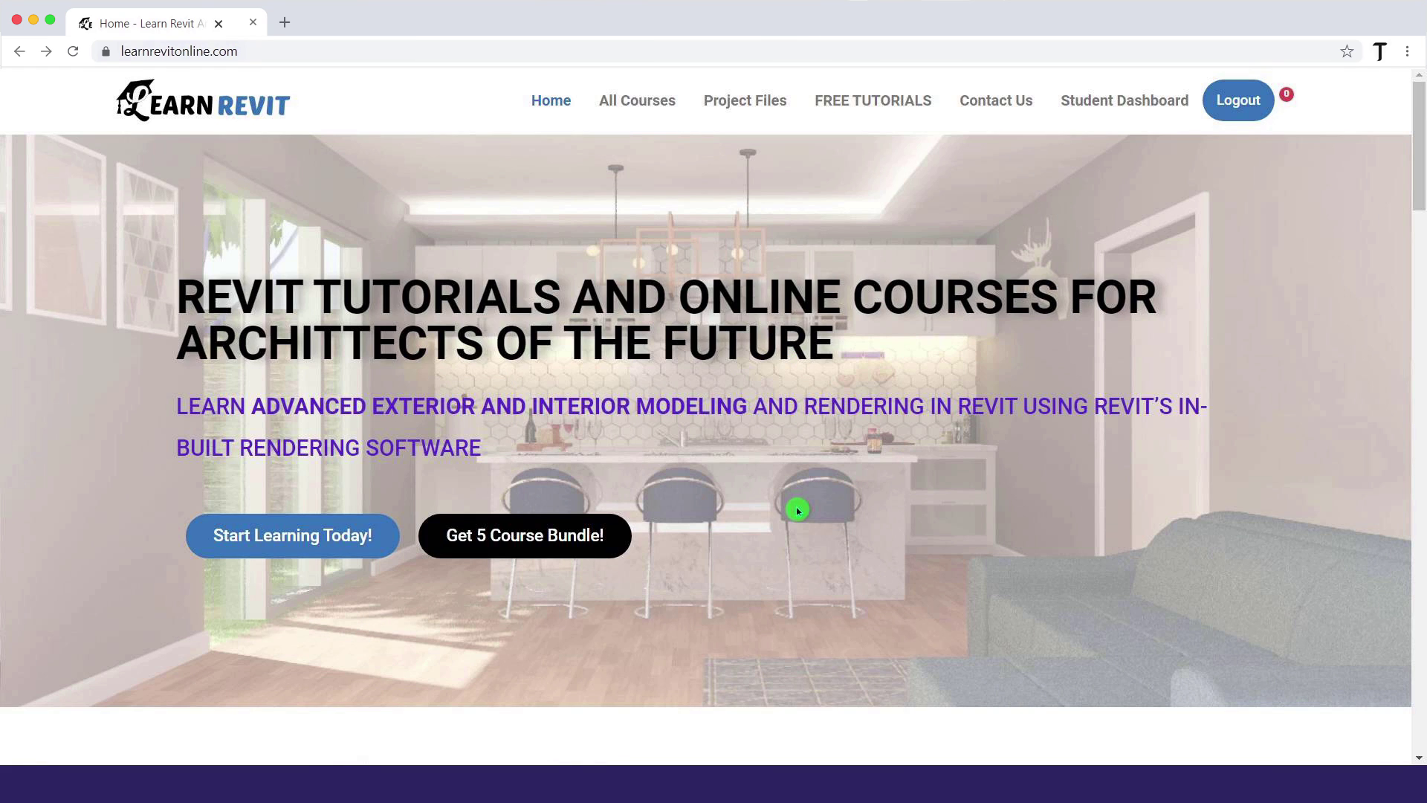
Switch to the browser, open the 5 Course Bundle page on learnrevitonline.com and start the course
click(582, 542)
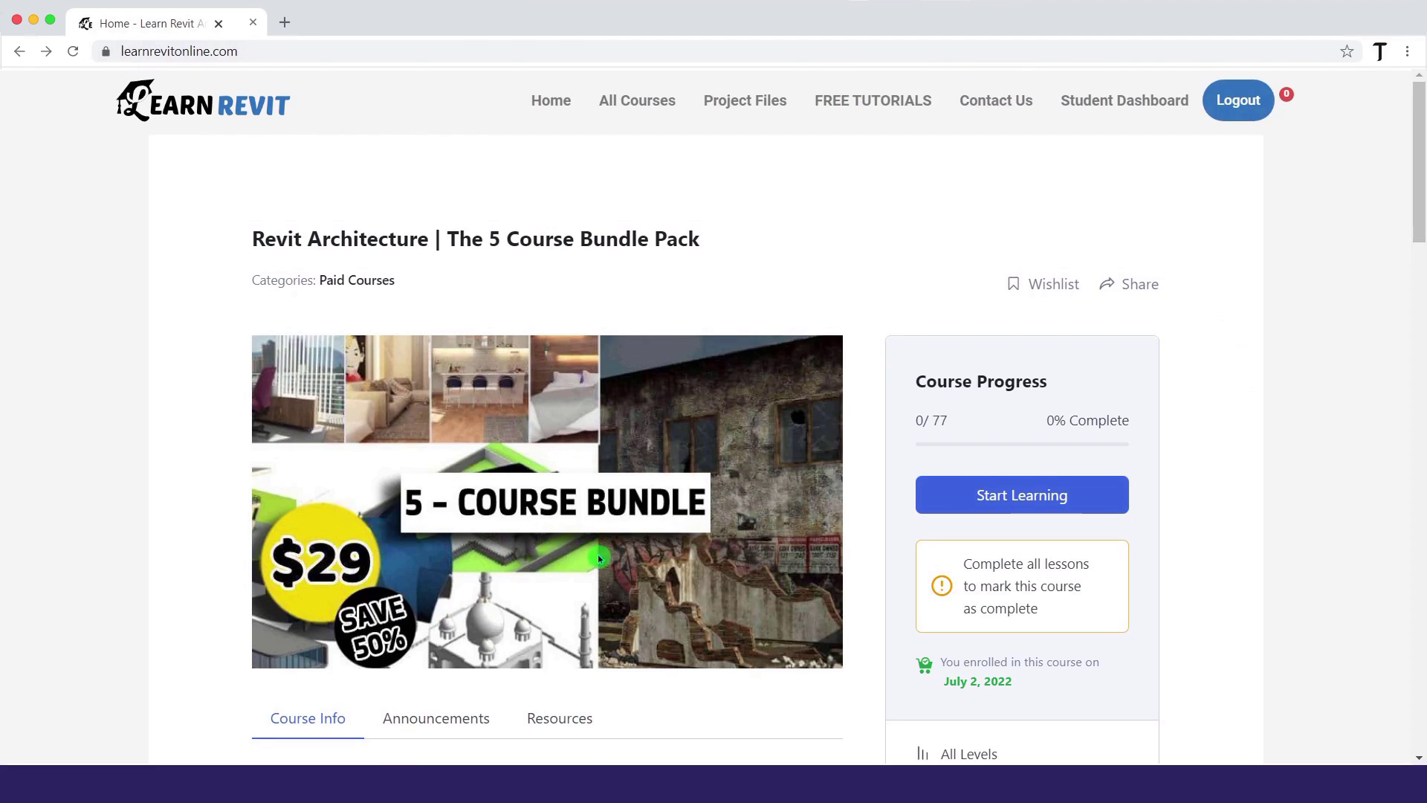
click(955, 508)
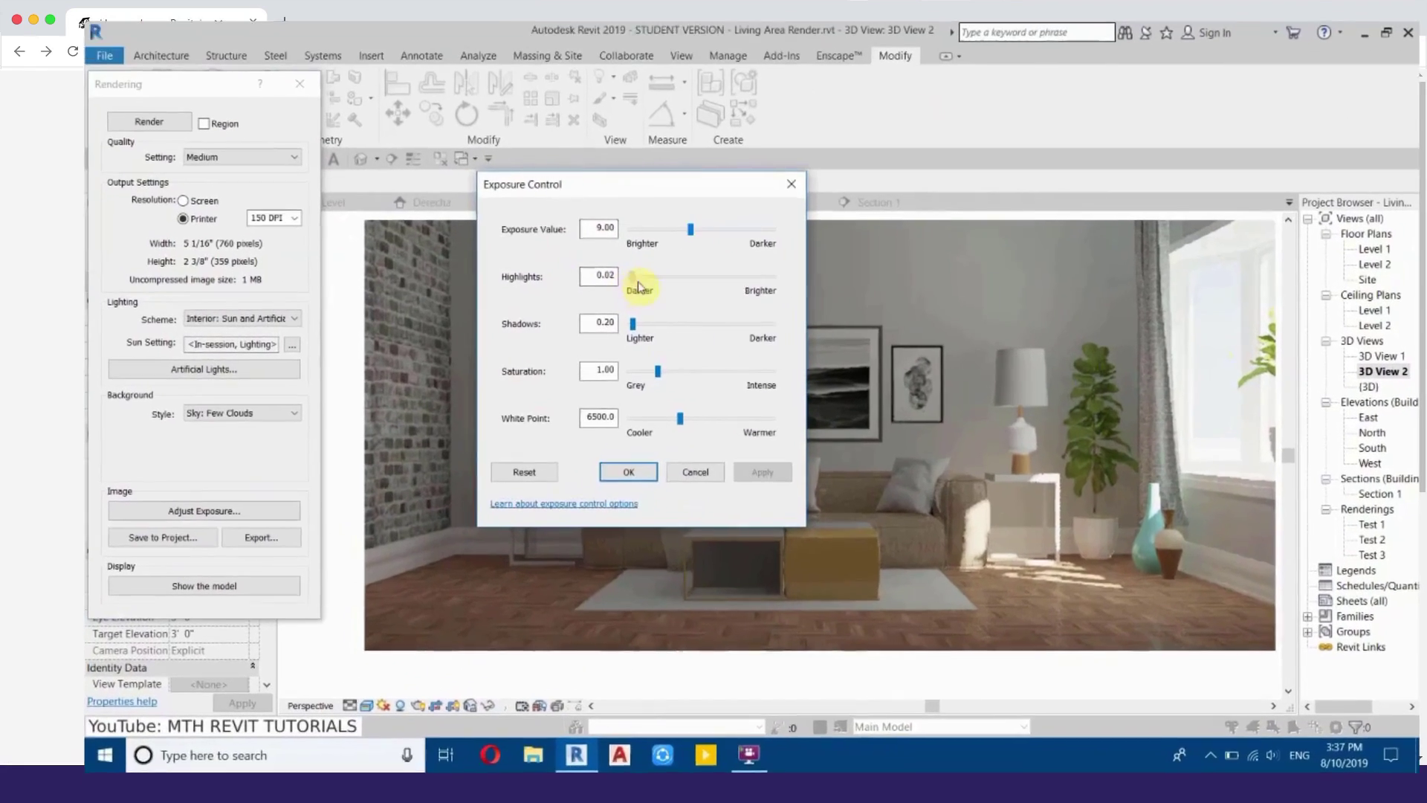